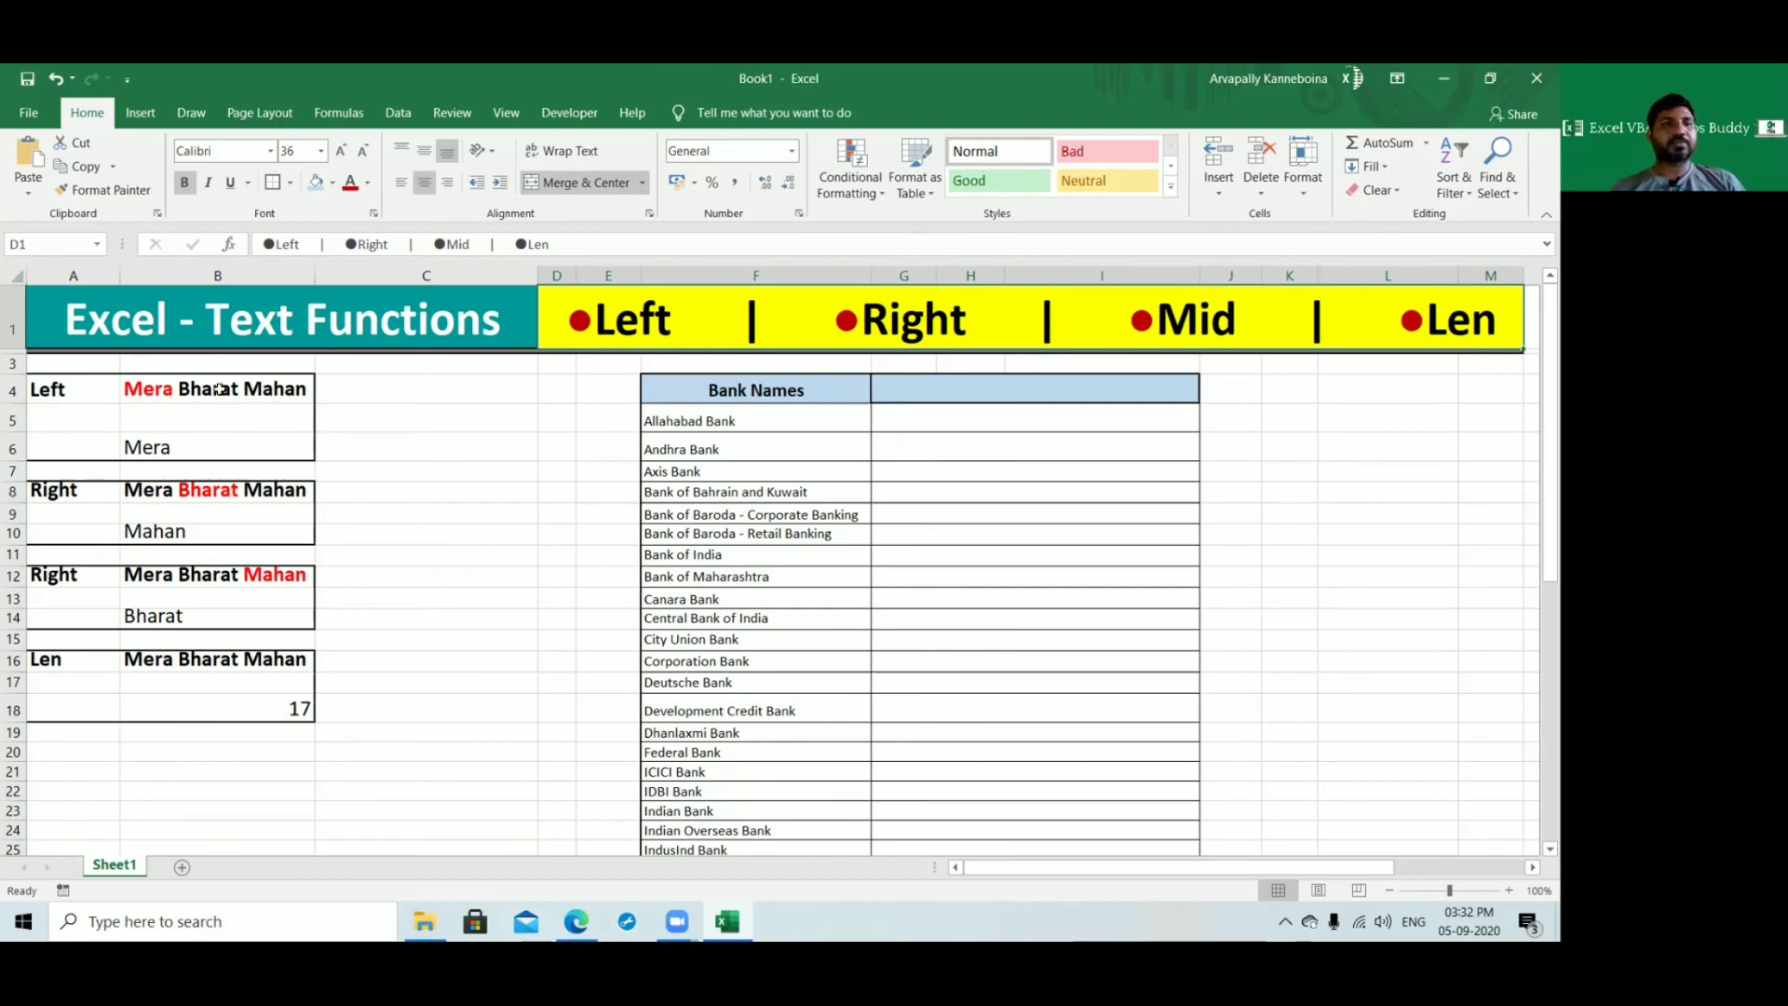
# Step: Select the "Mera Bharat Mahan" sample text cells B4, B8, B12 and B16 together
pyautogui.click(219, 388)
pyautogui.keyDown('ctrl'); pyautogui.click(209, 493); pyautogui.keyUp('ctrl')
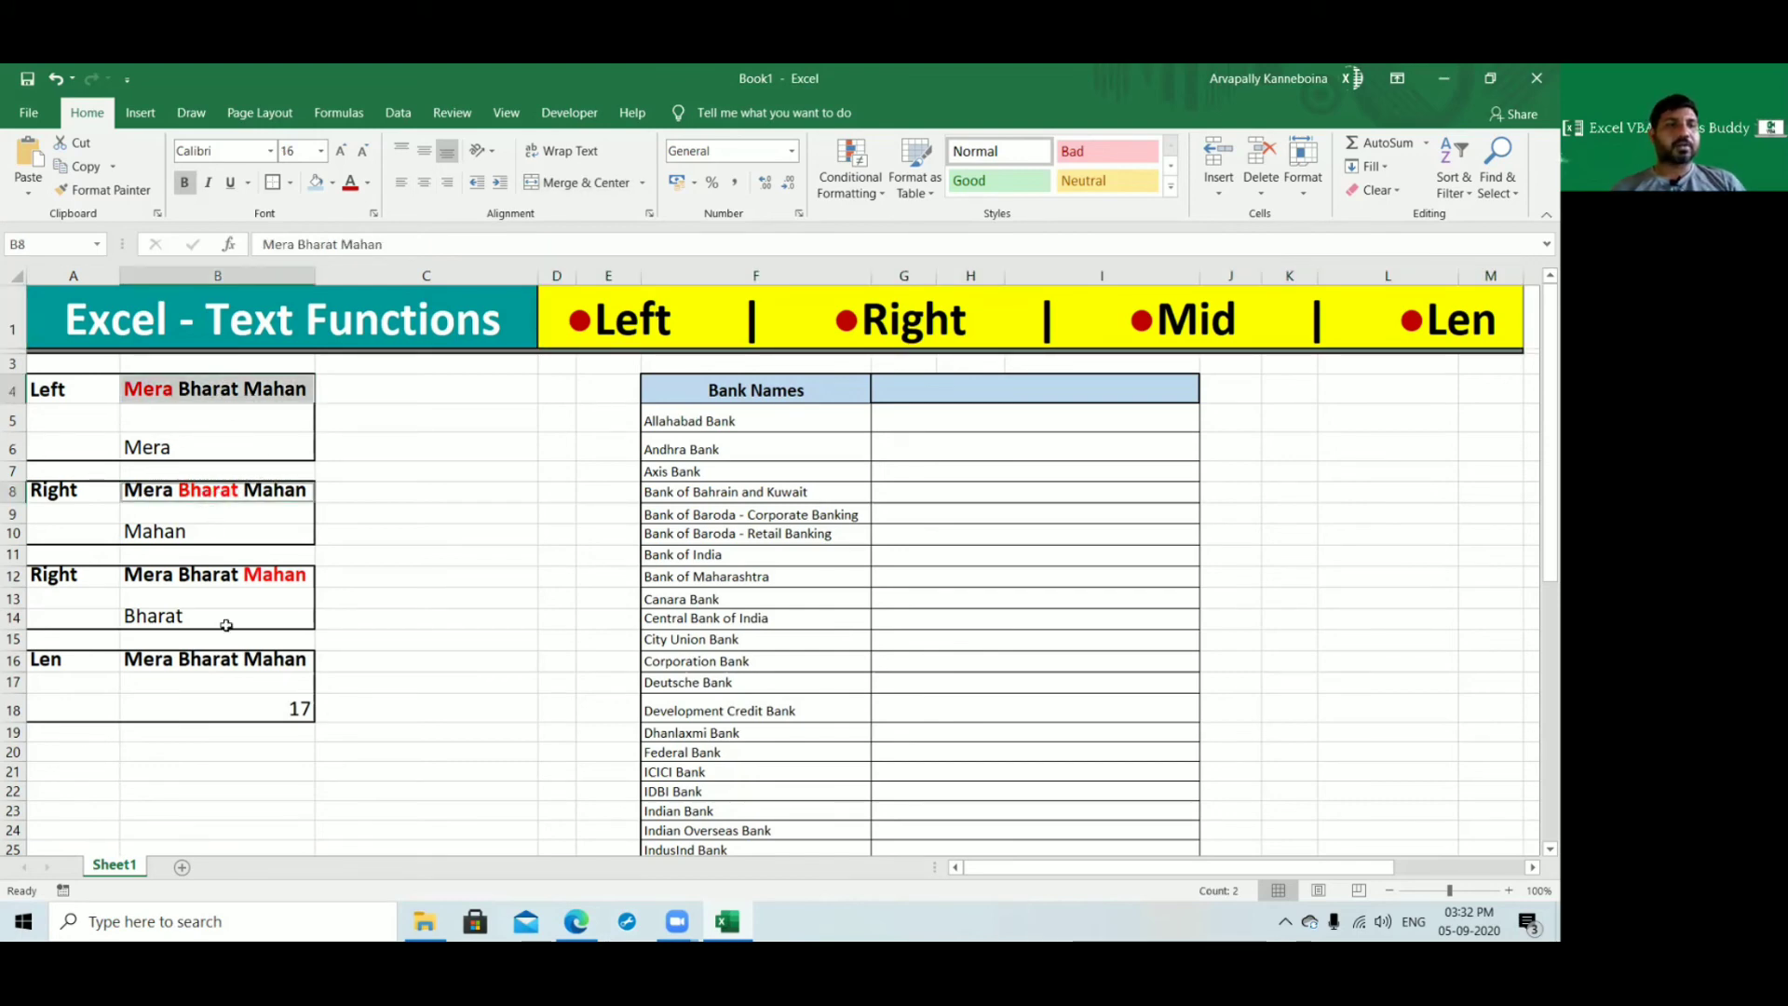
pyautogui.keyDown('ctrl'); pyautogui.click(214, 575); pyautogui.keyUp('ctrl')
pyautogui.keyDown('ctrl'); pyautogui.click(200, 660); pyautogui.keyUp('ctrl')
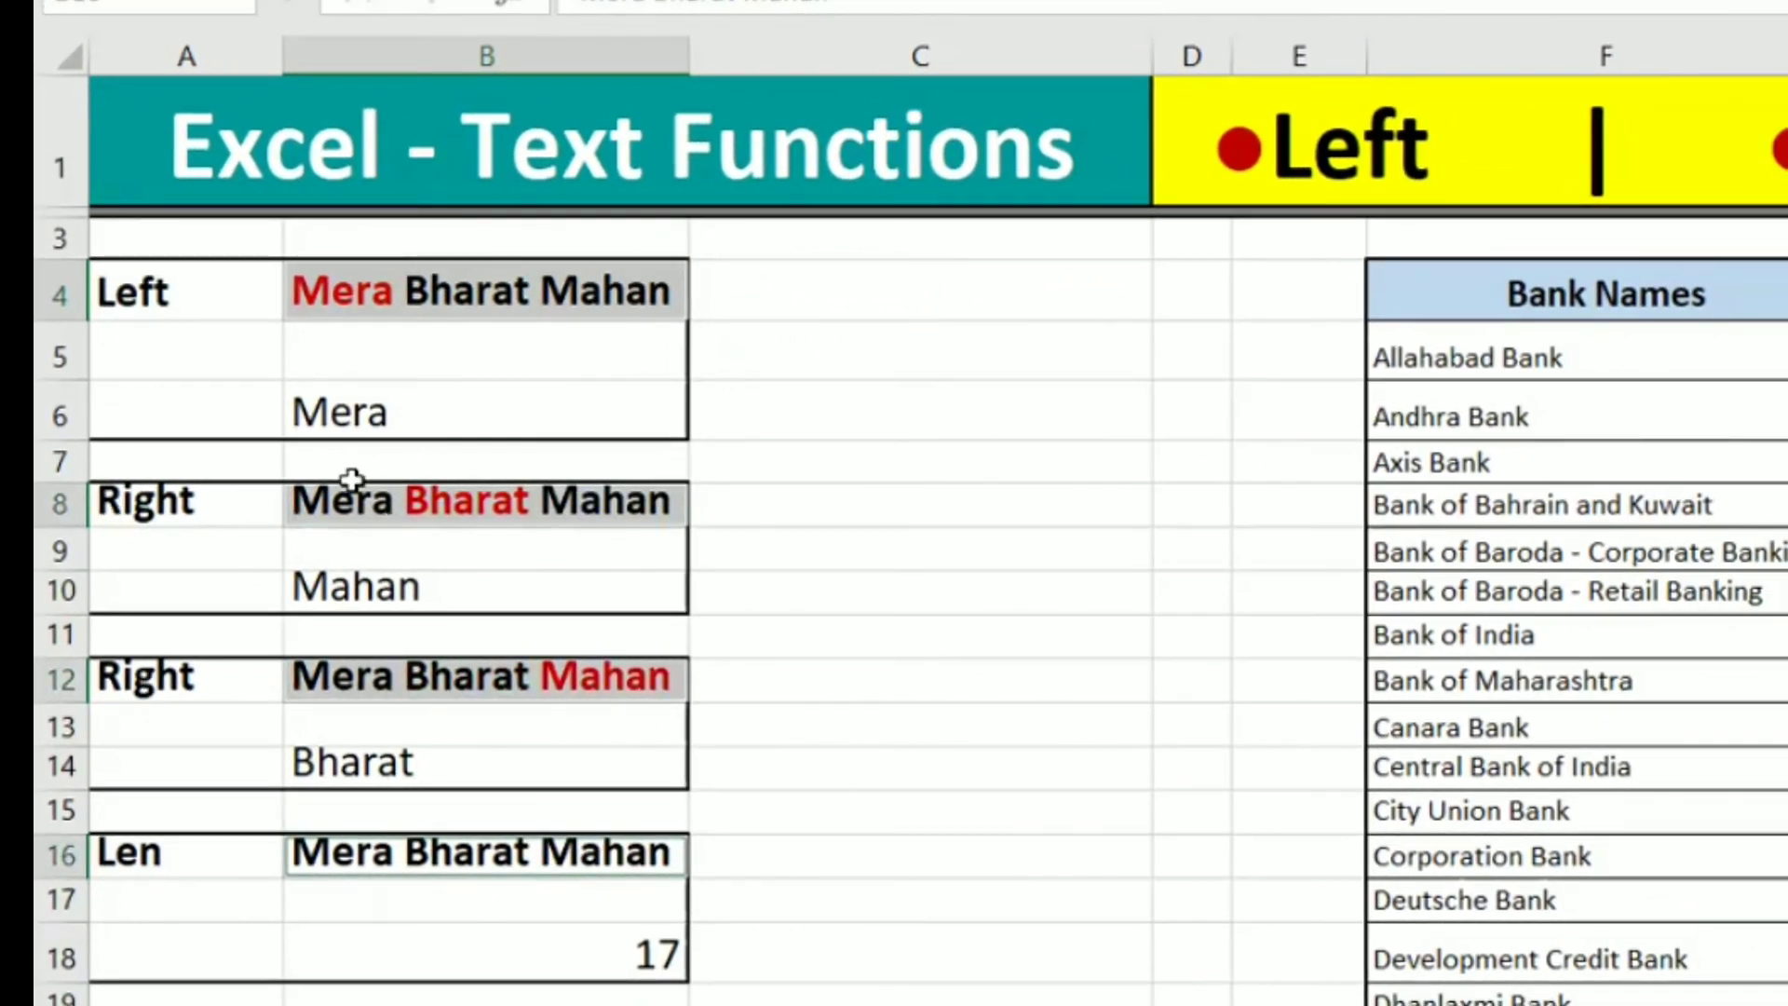
# Step: Change the label in cell A12 to "Mid"
pyautogui.click(177, 689)
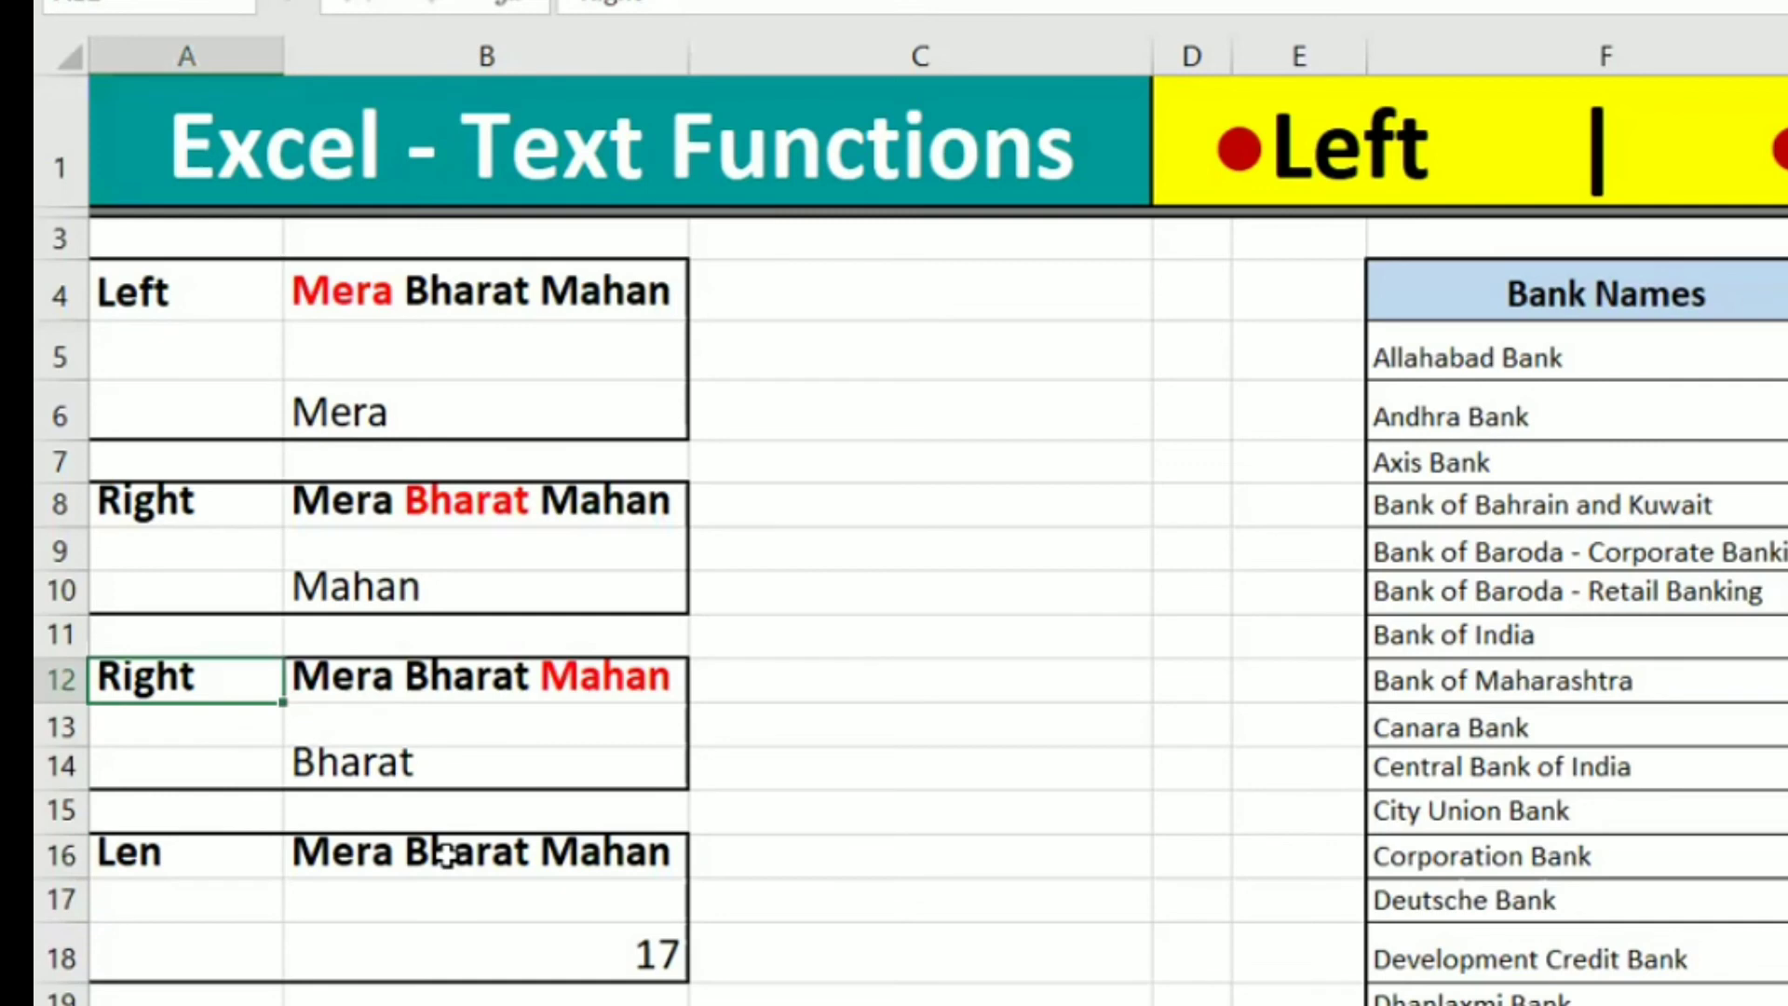
pyautogui.write('Mid')
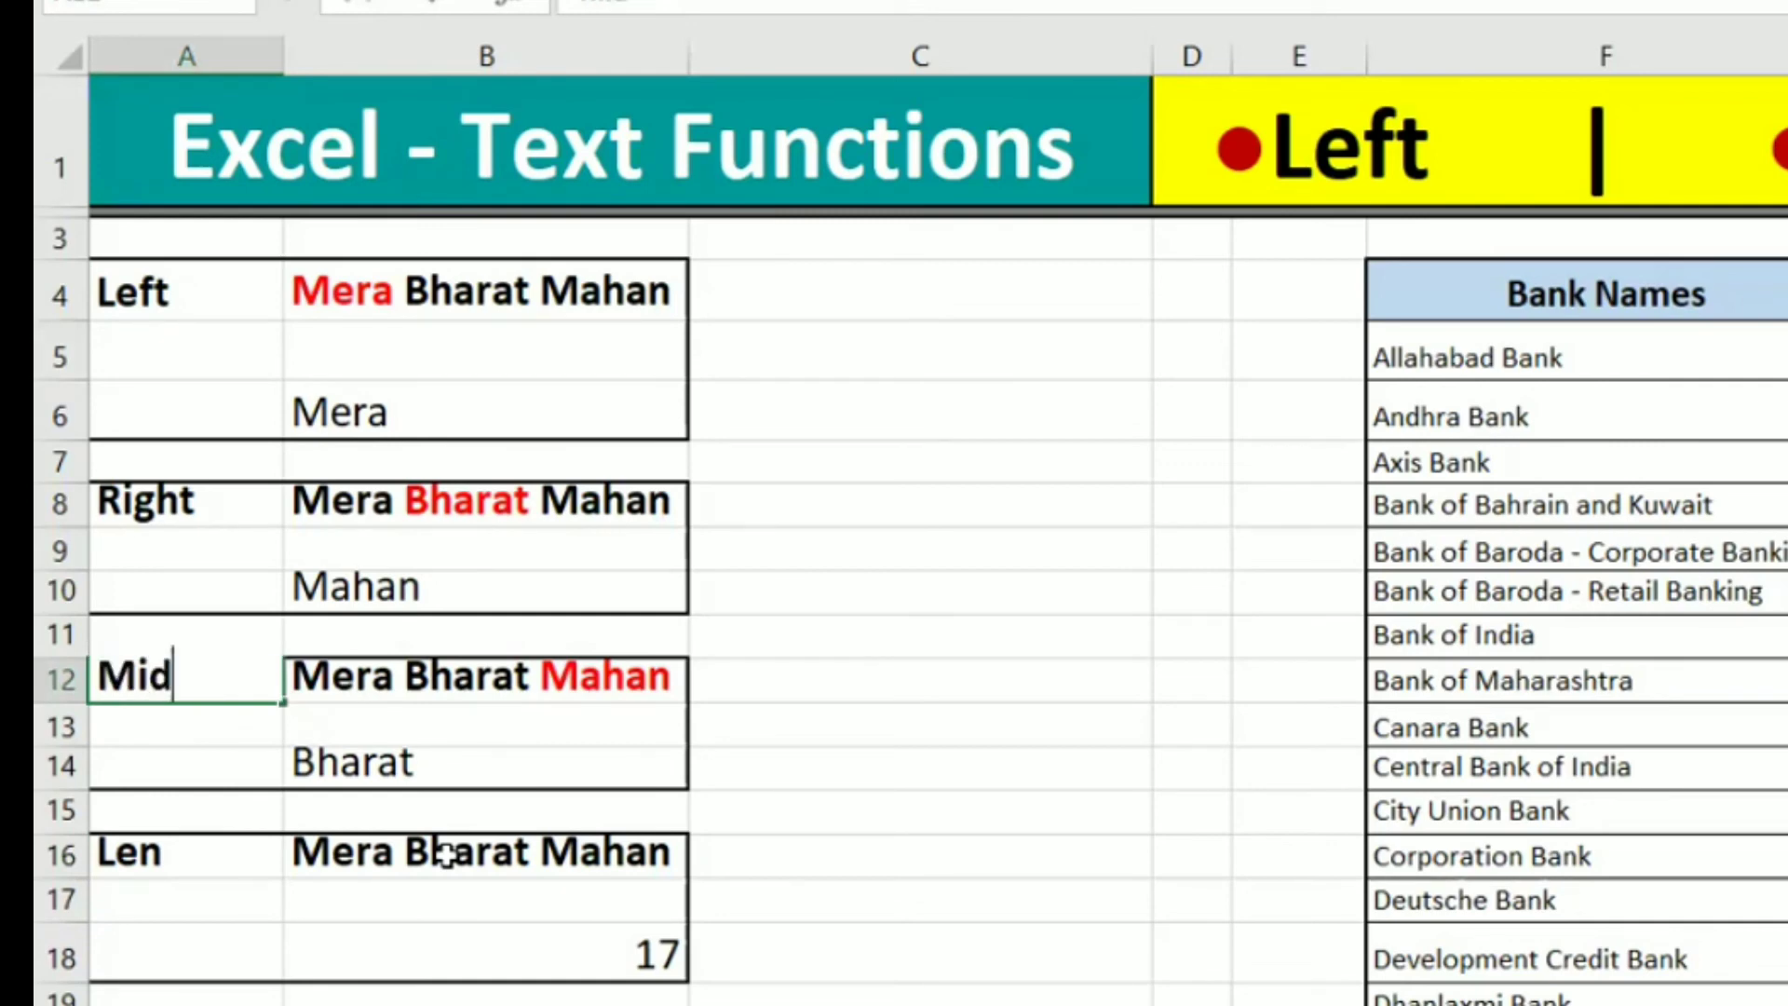
pyautogui.press('Return')
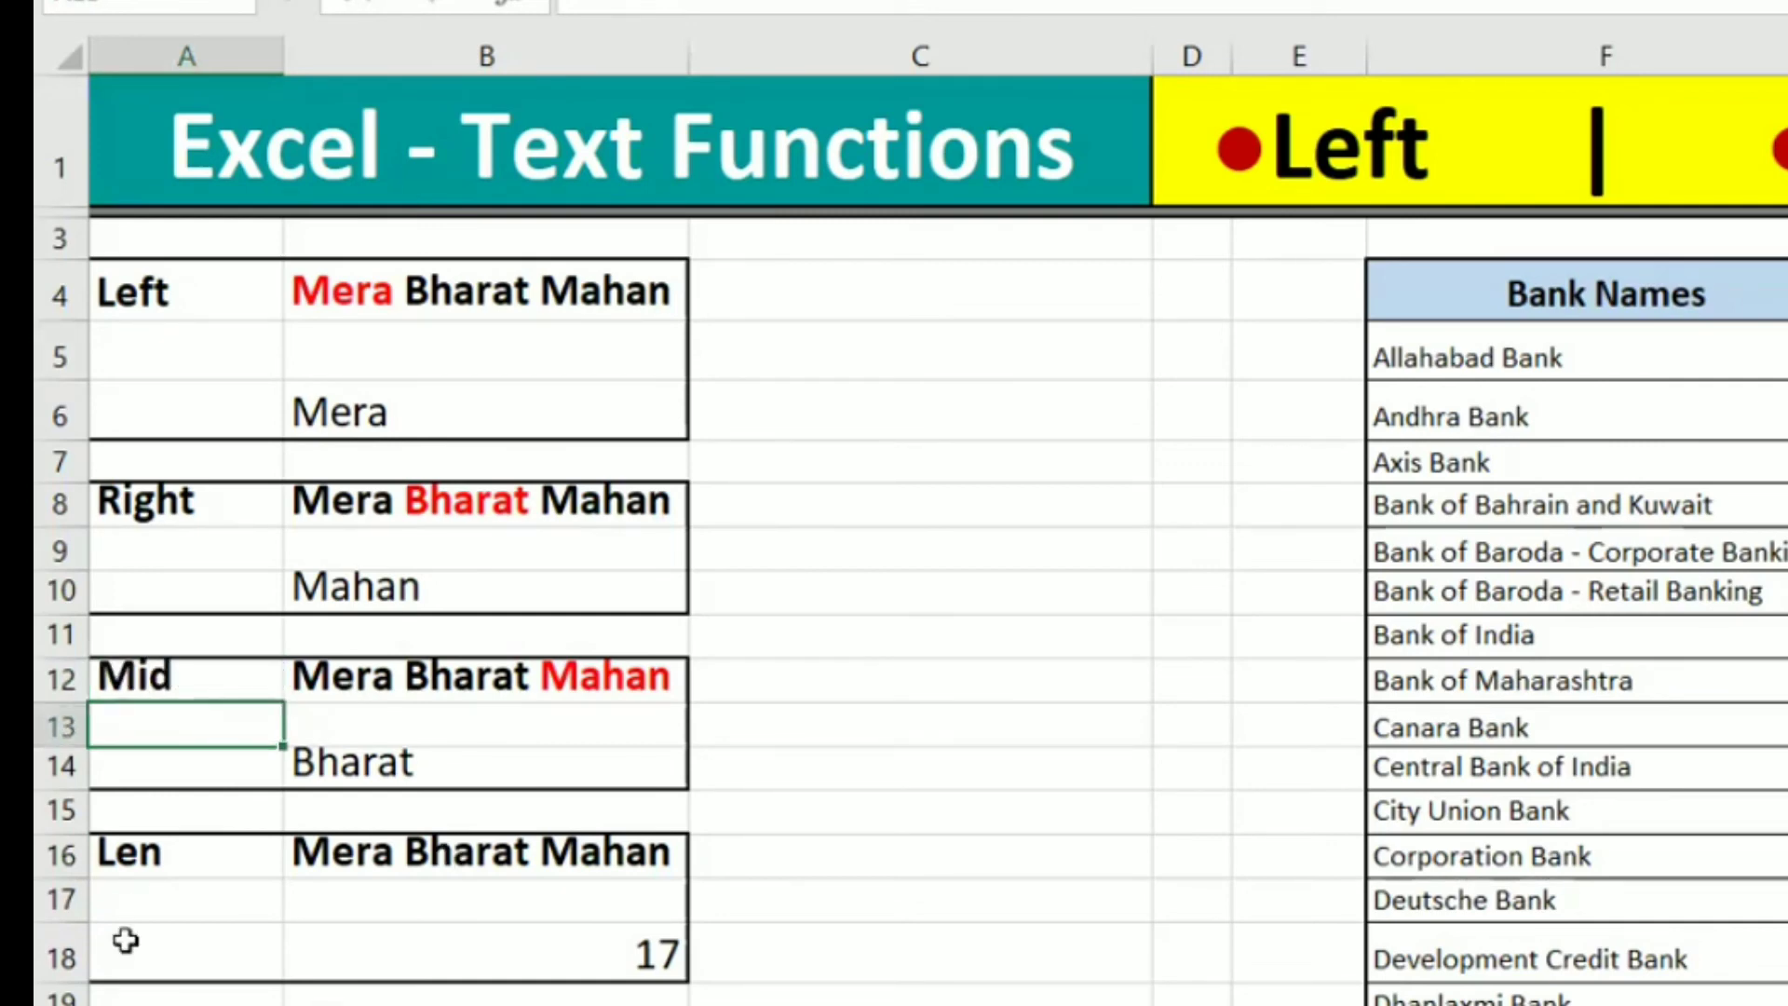
pyautogui.click(119, 854)
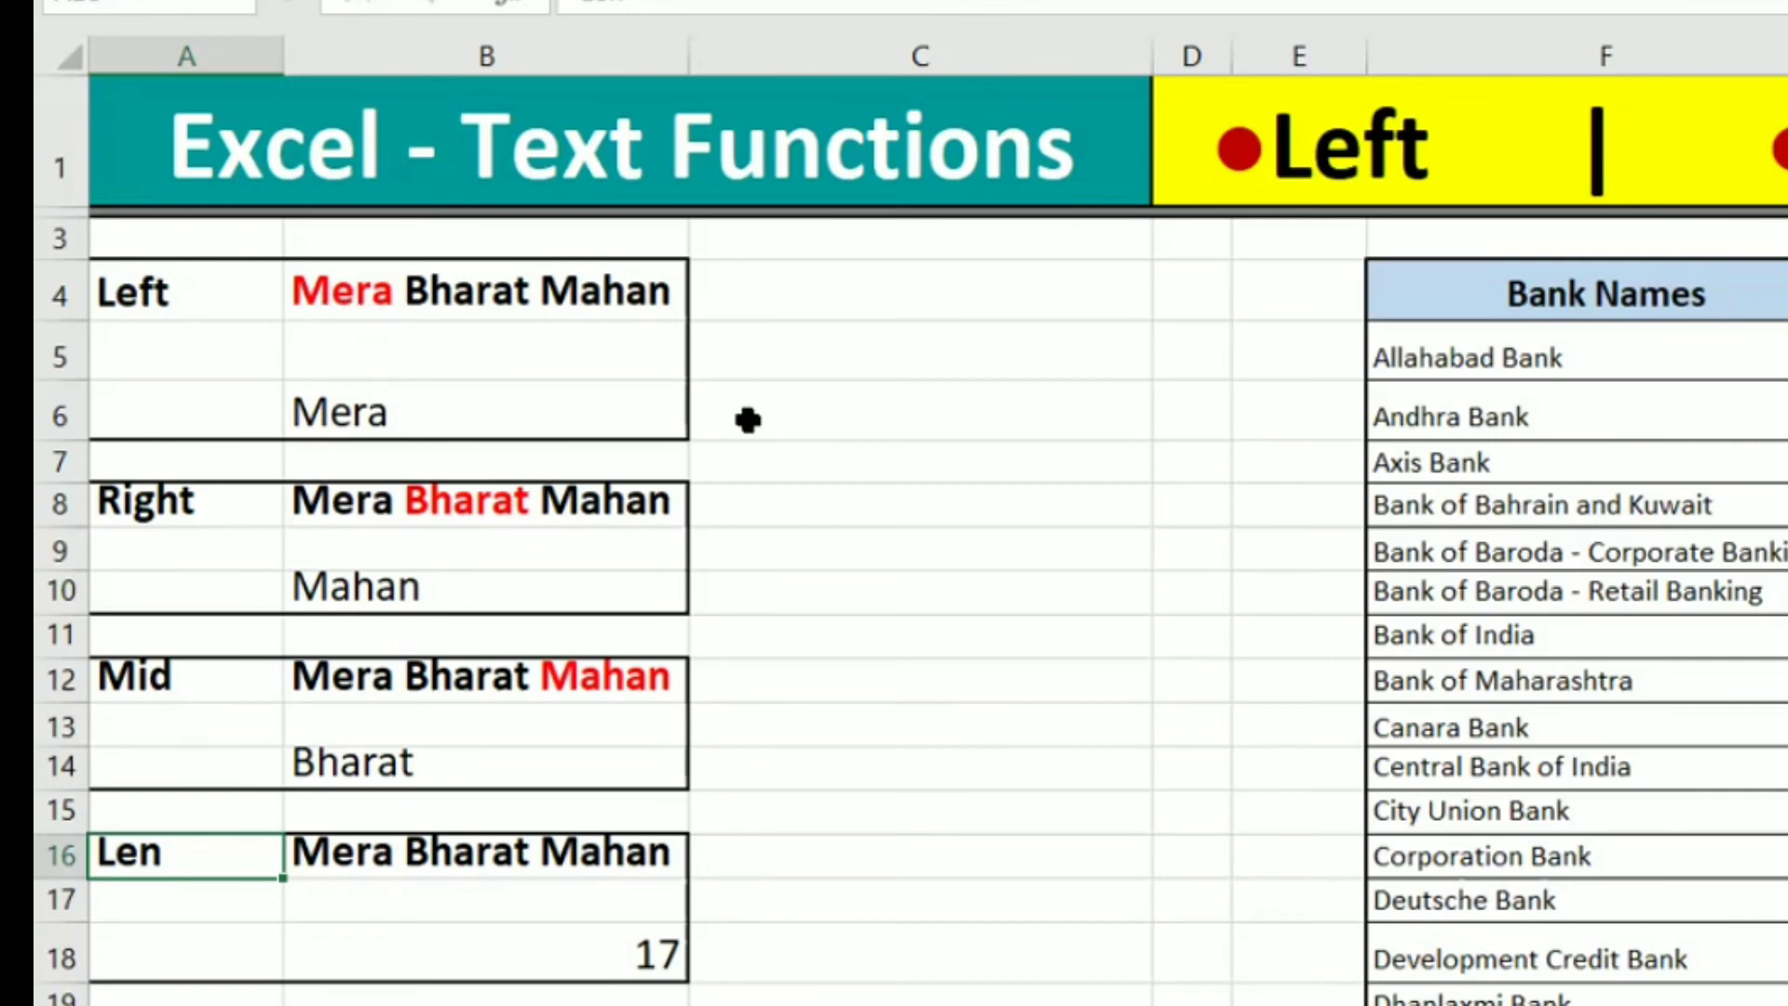
# Step: Examine the LEFT formula in cell B6, checking its character-count argument against the source text in B4
pyautogui.doubleClick(410, 417)
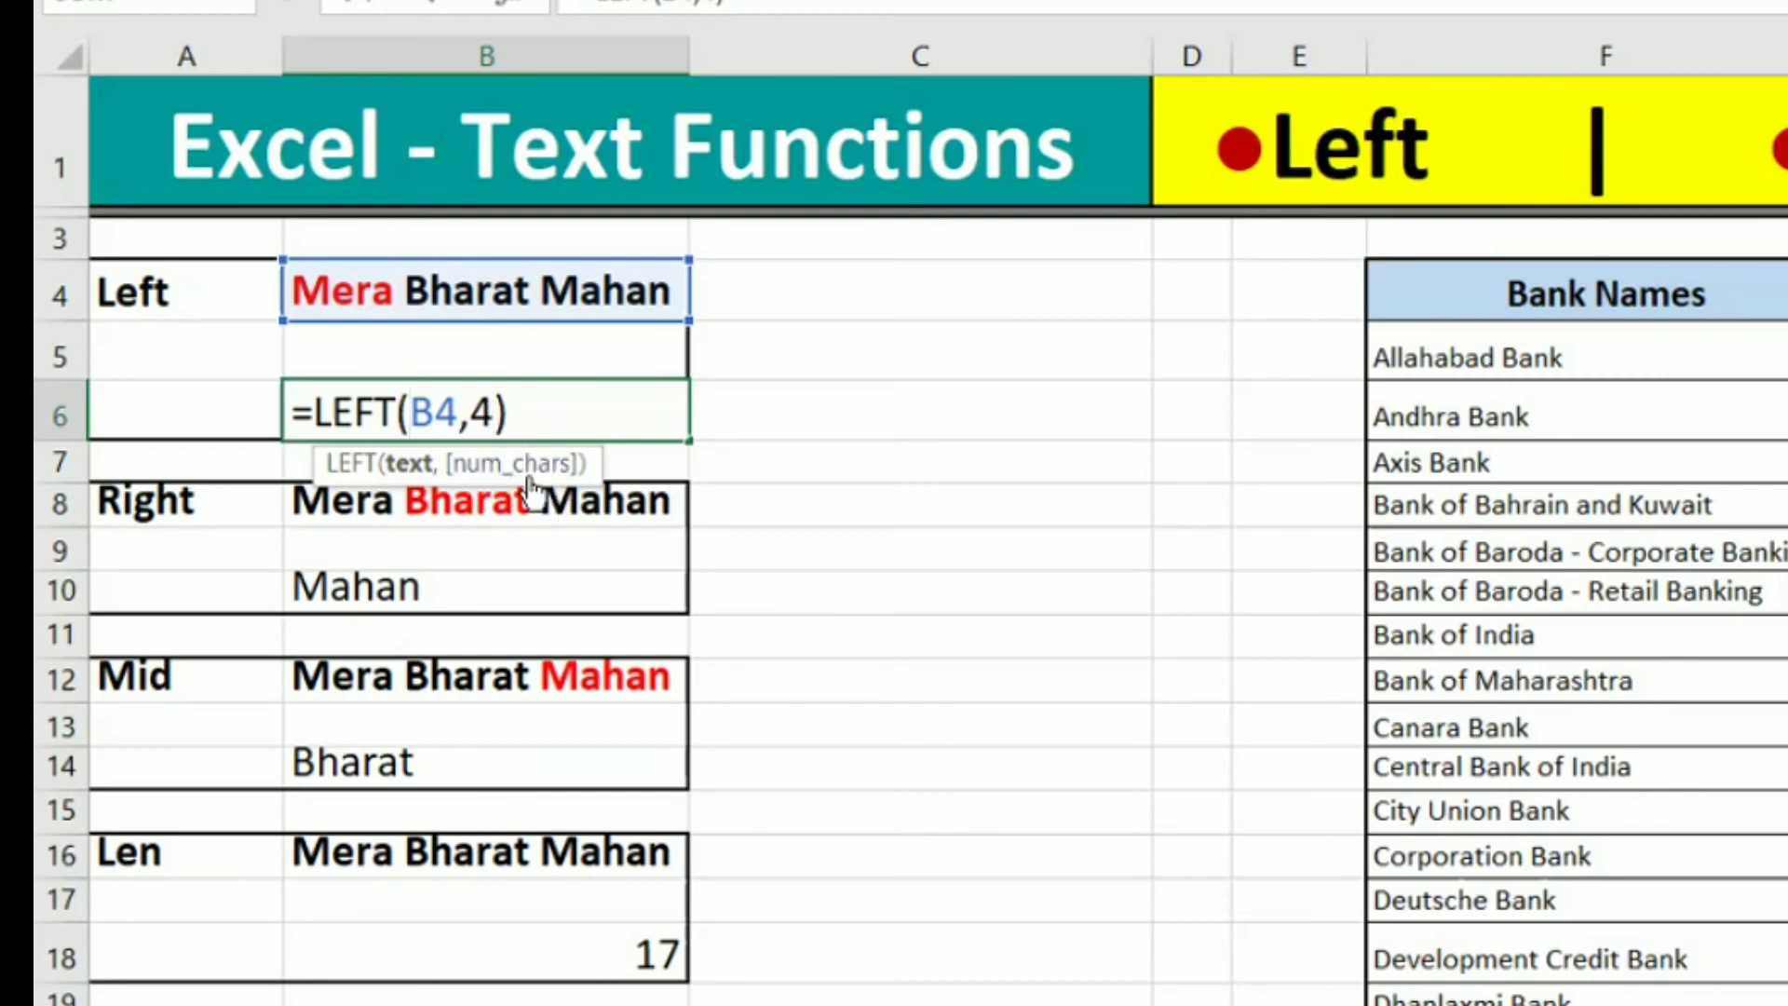
pyautogui.doubleClick(480, 411)
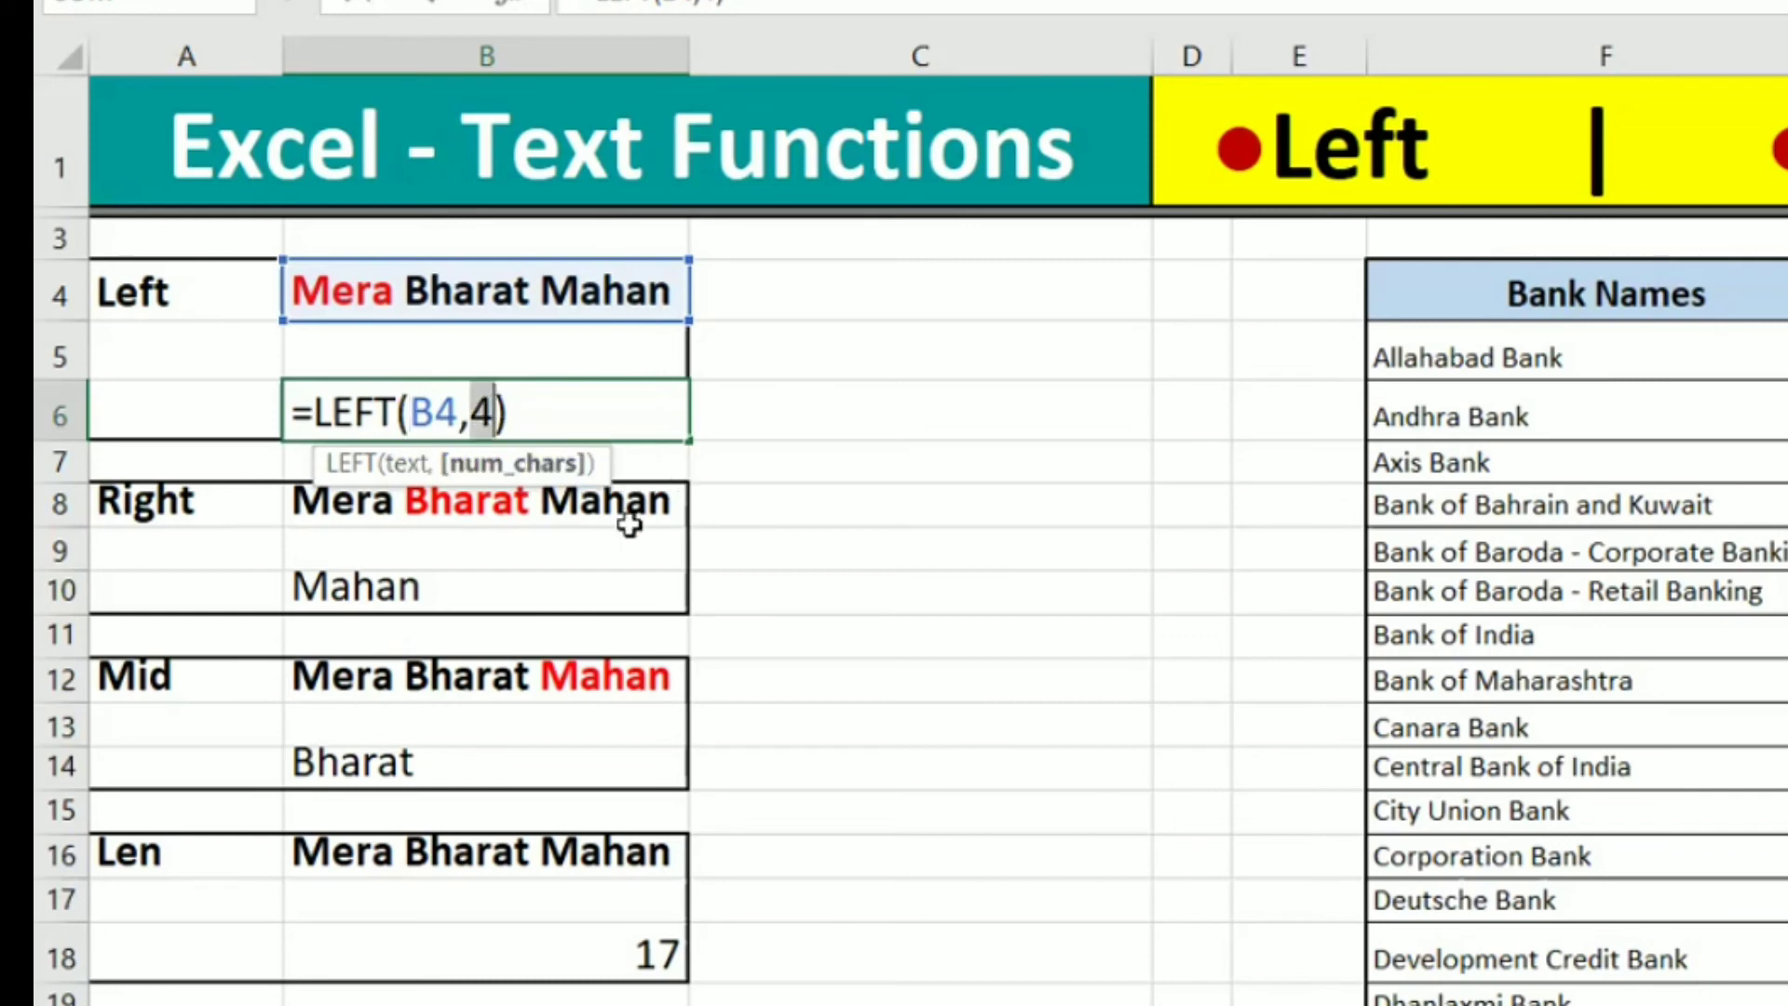
pyautogui.press('Return')
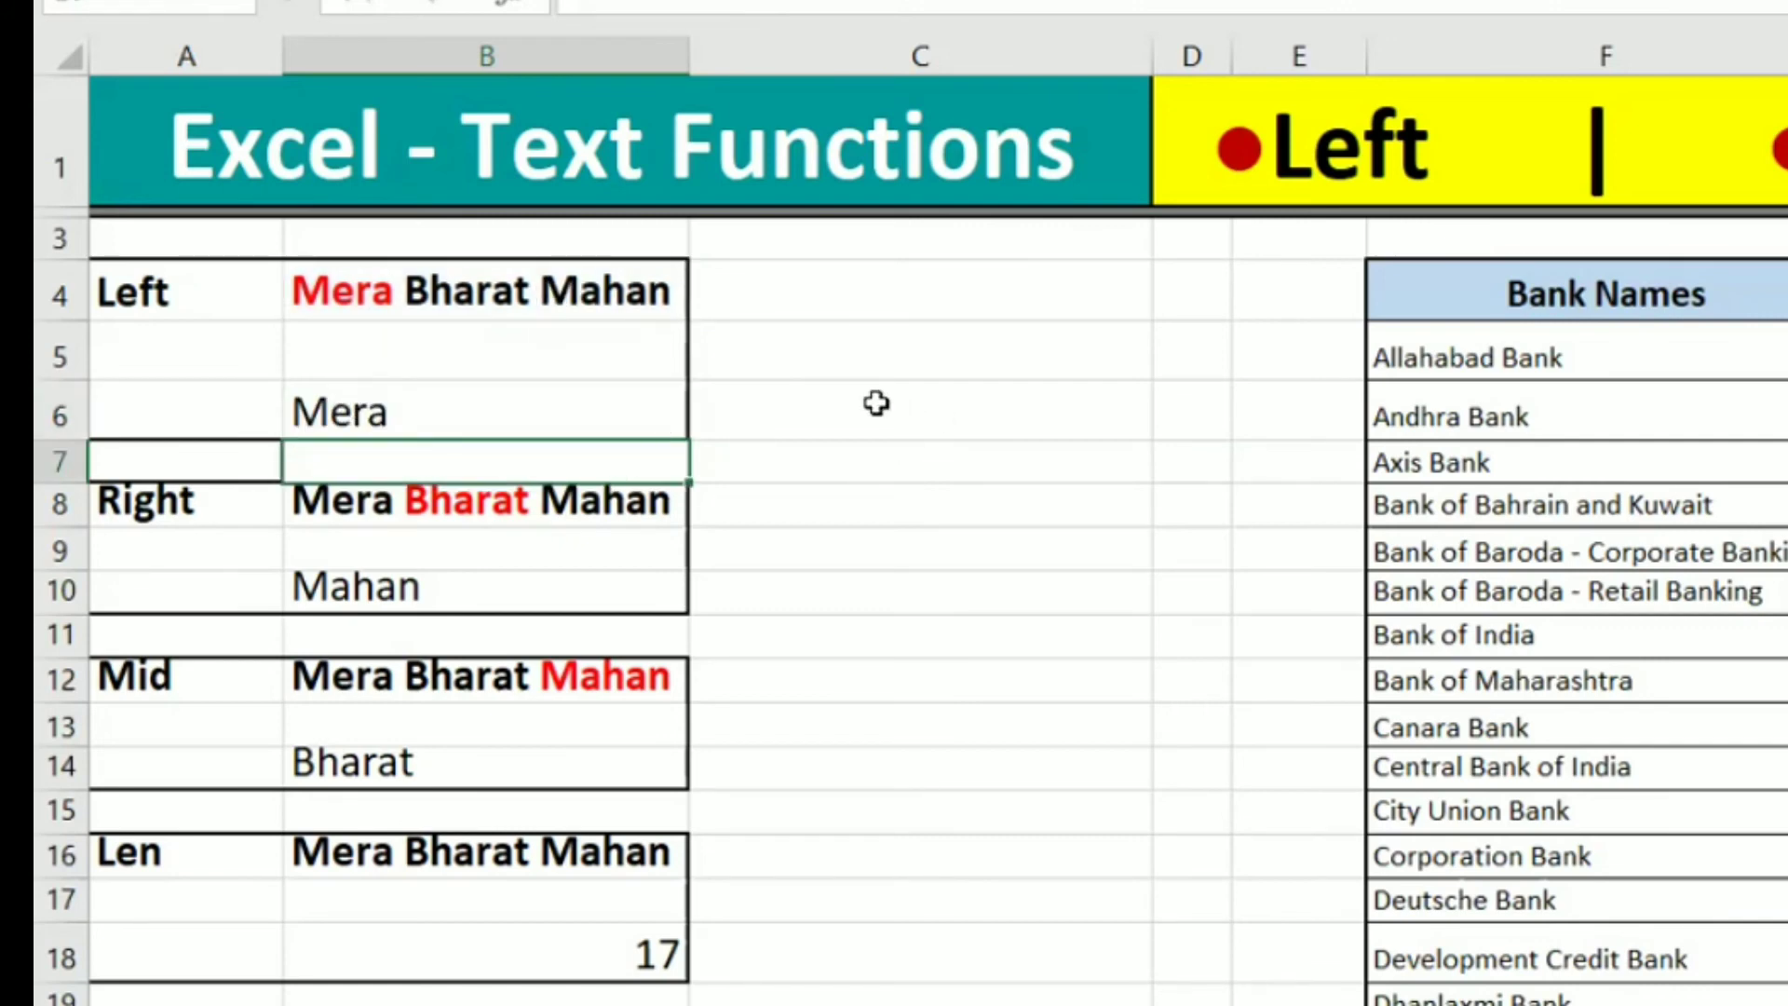
pyautogui.moveTo(388, 289); pyautogui.dragTo(412, 397)
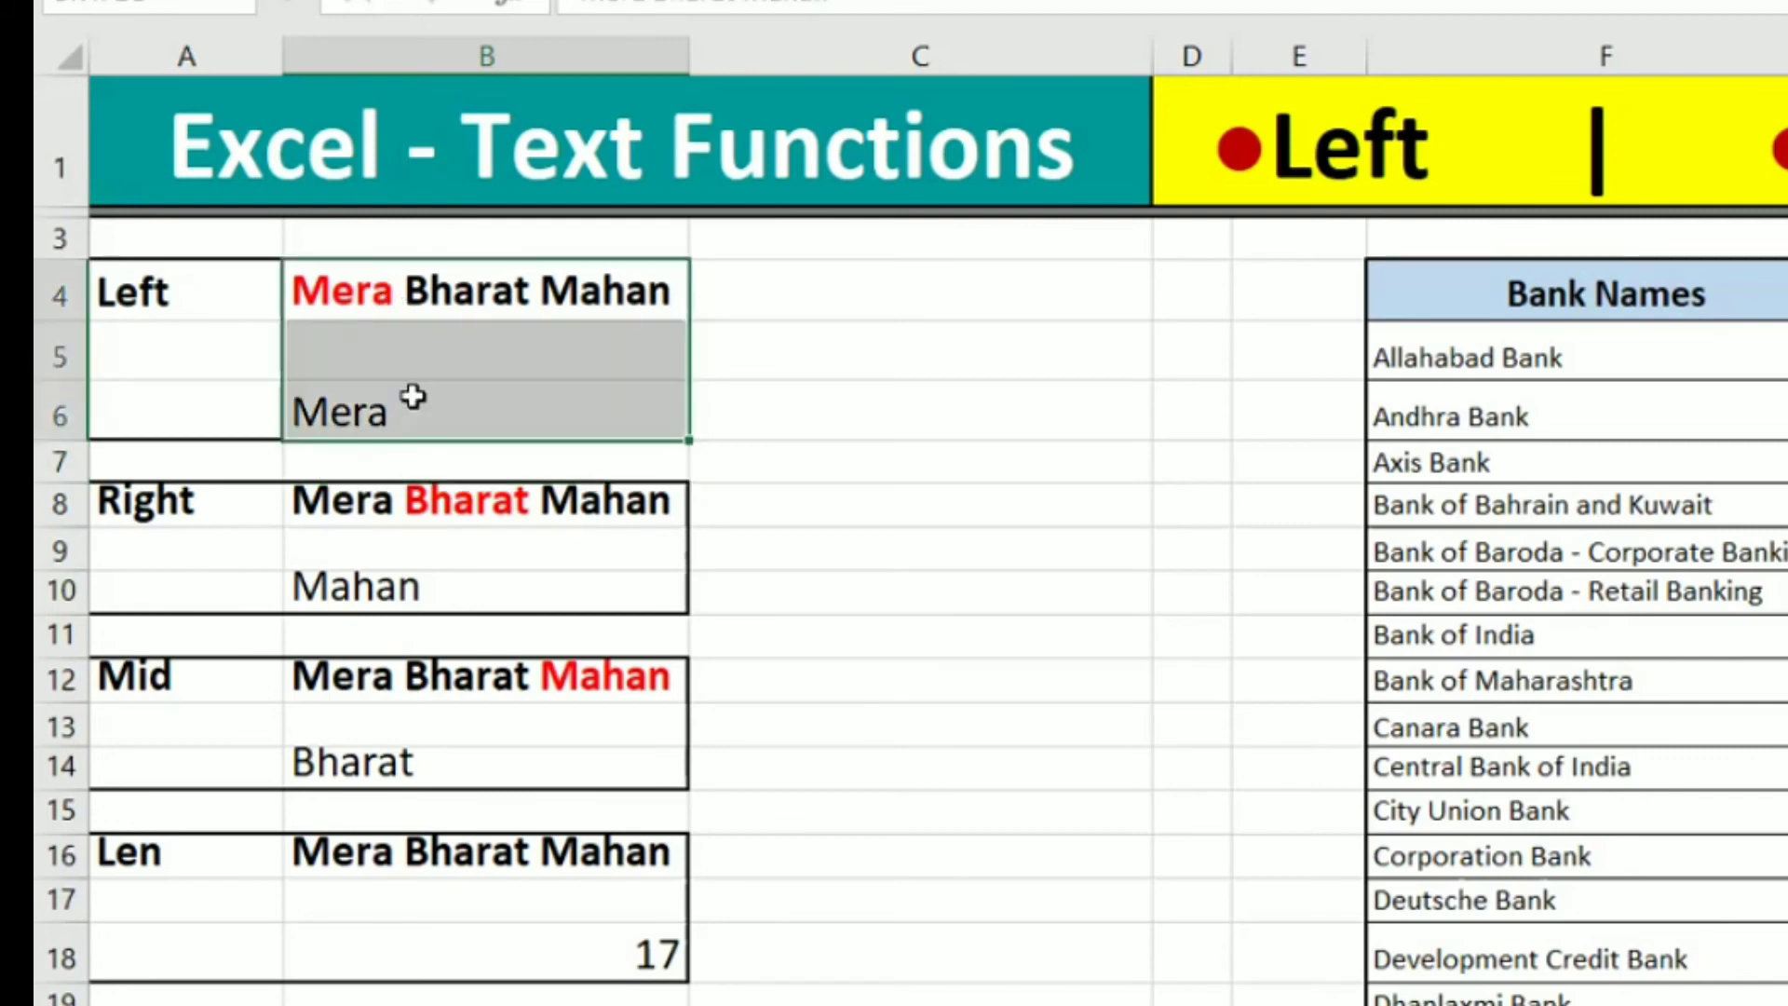
pyautogui.click(842, 411)
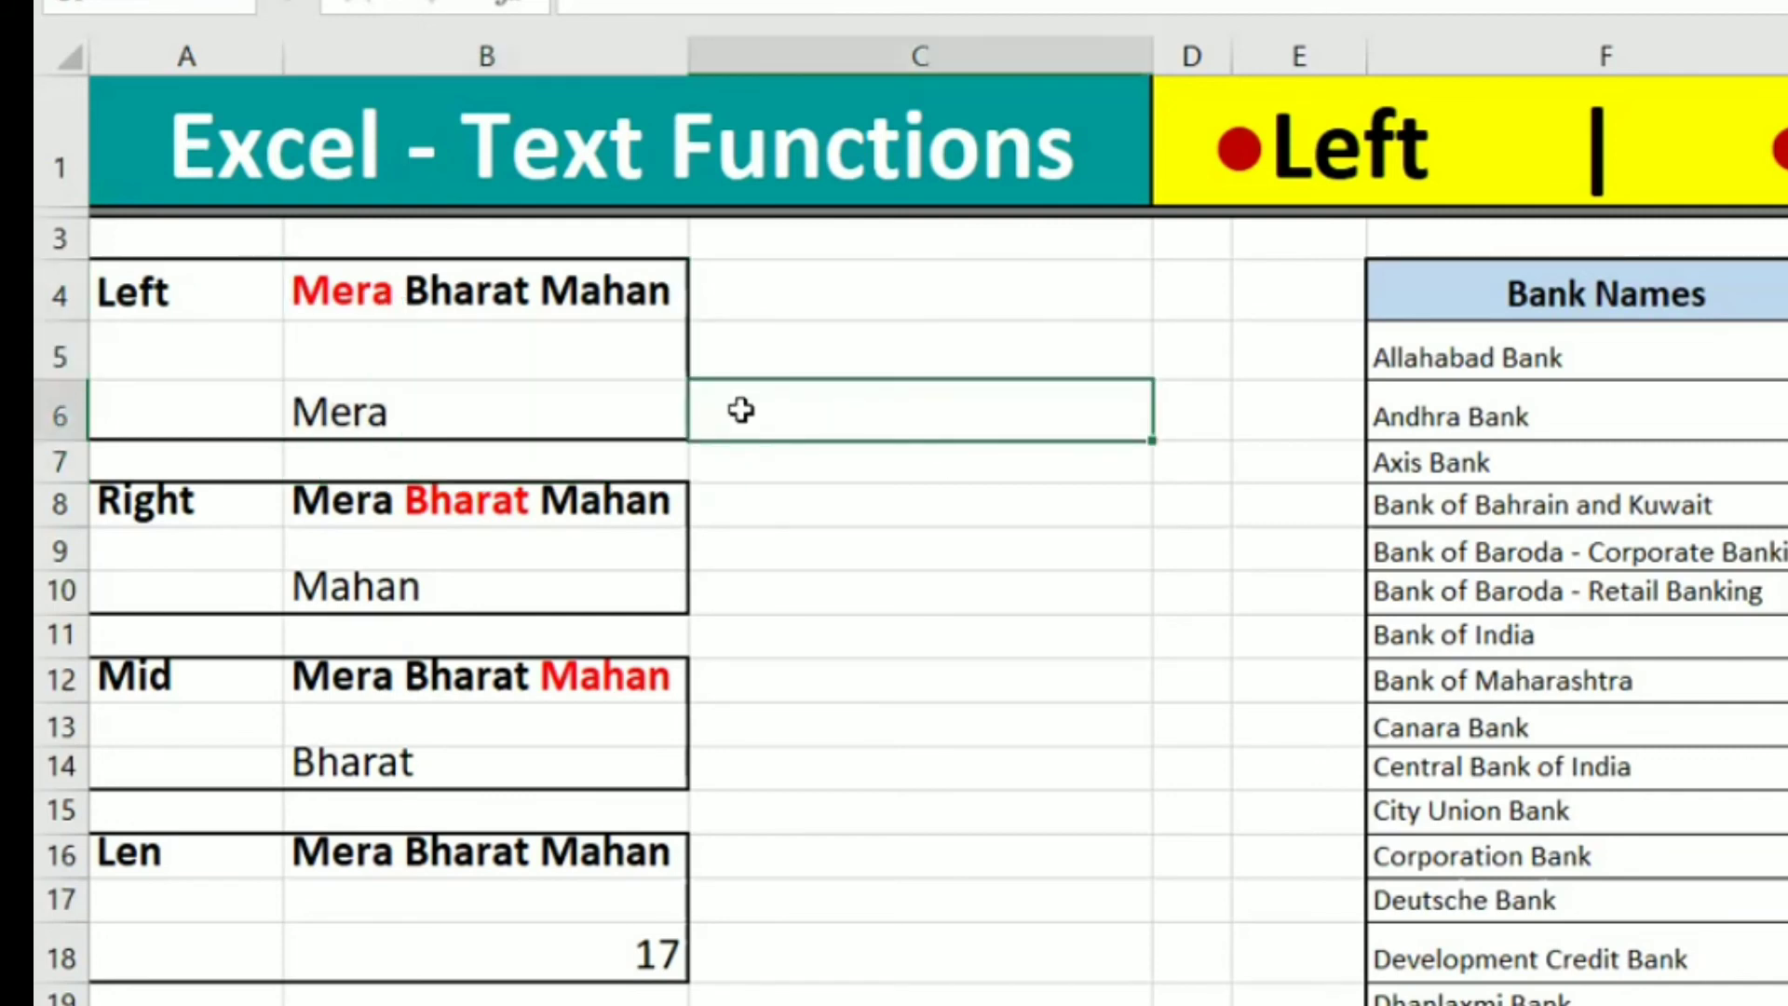
pyautogui.click(615, 416)
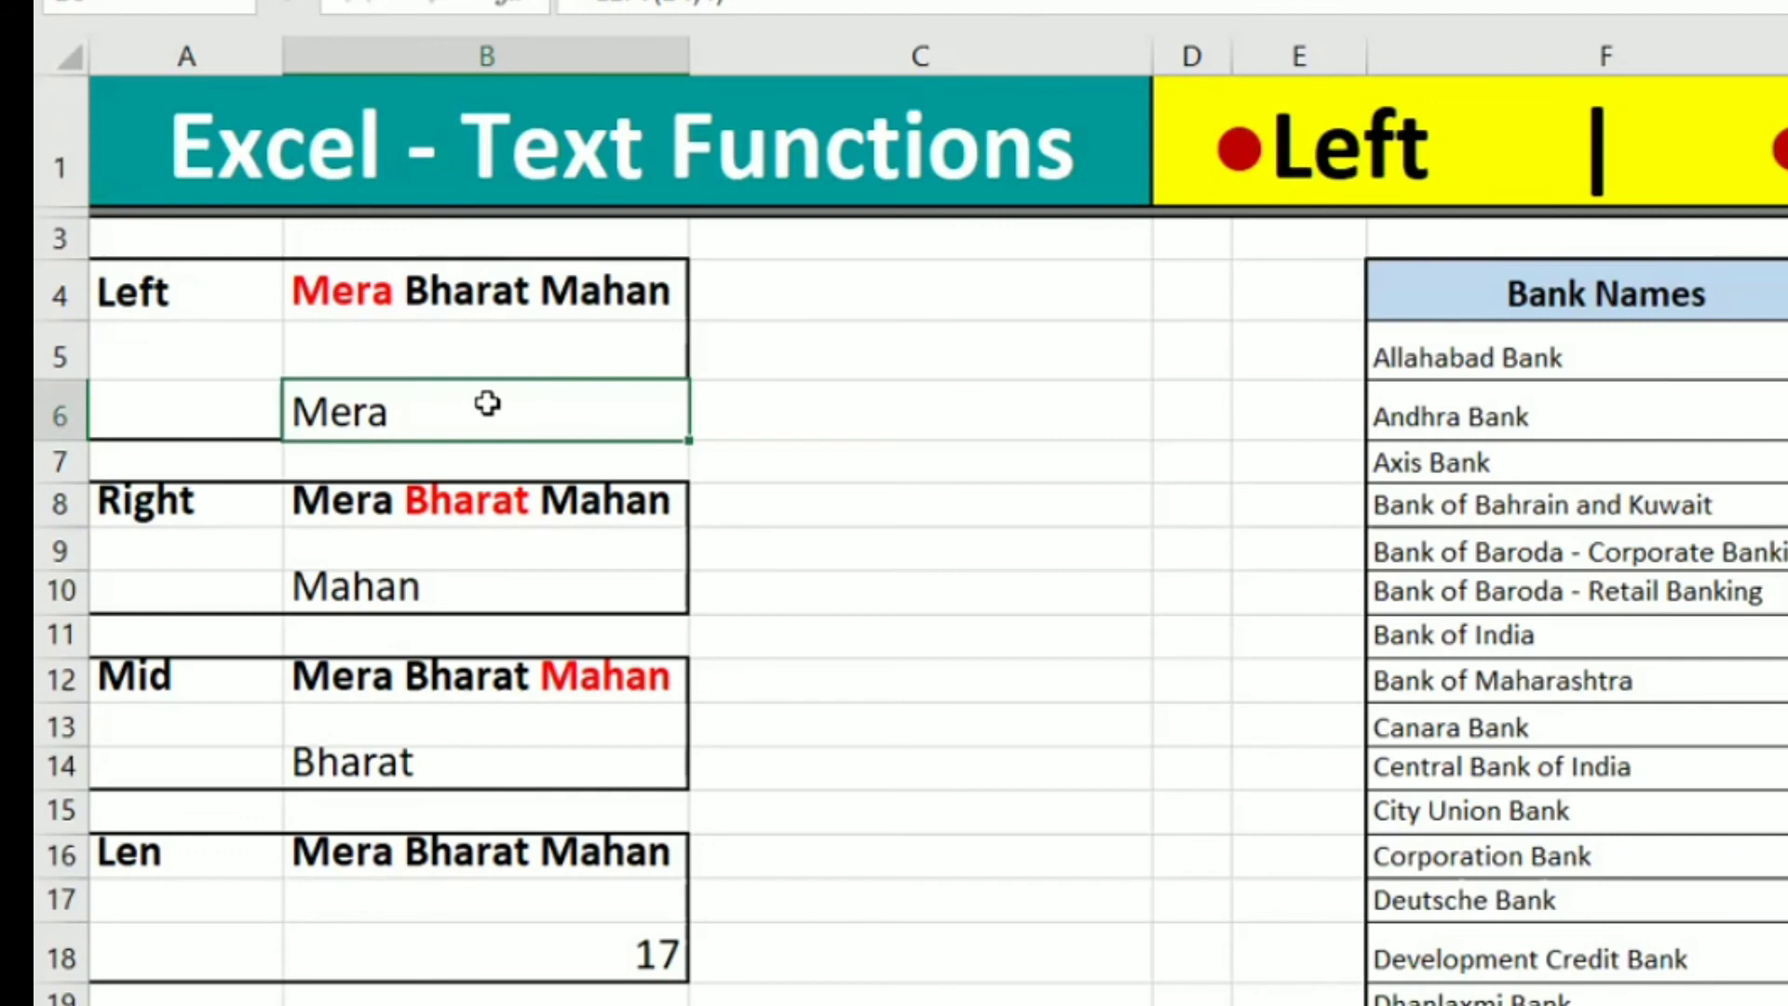
pyautogui.doubleClick(540, 410)
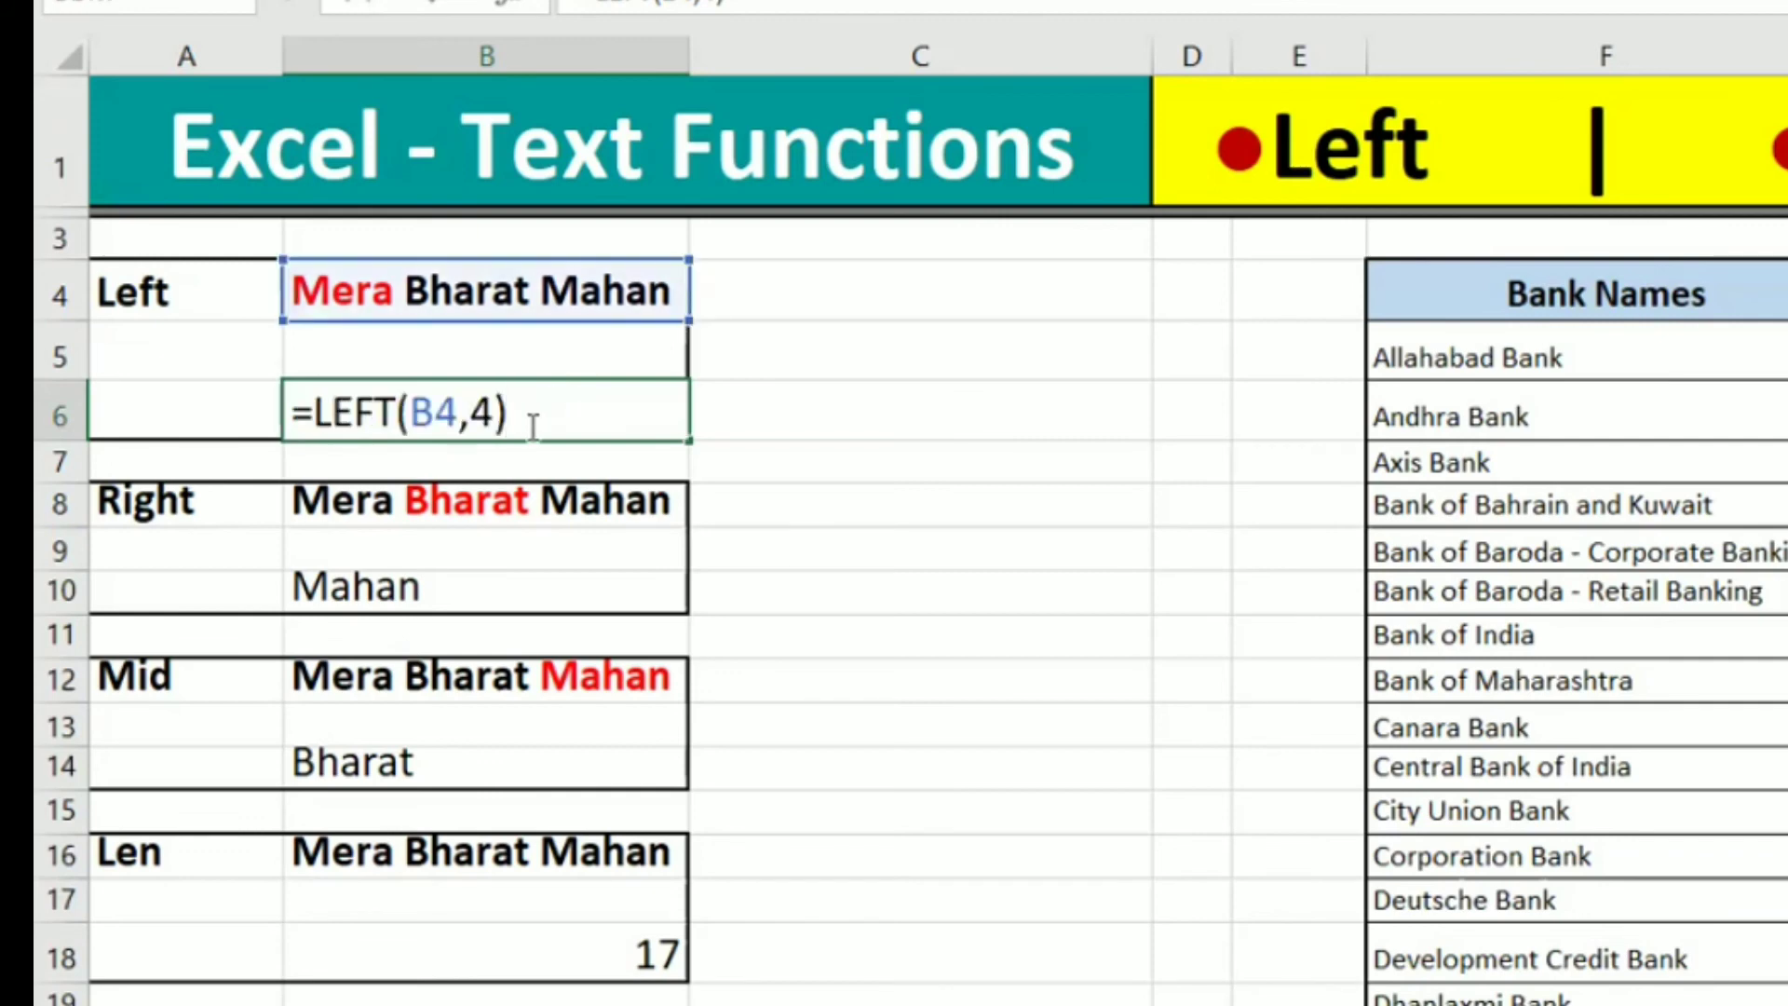
pyautogui.press('Left')
pyautogui.hotkey('shift', 'Left')
pyautogui.hotkey('shift', 'Left')
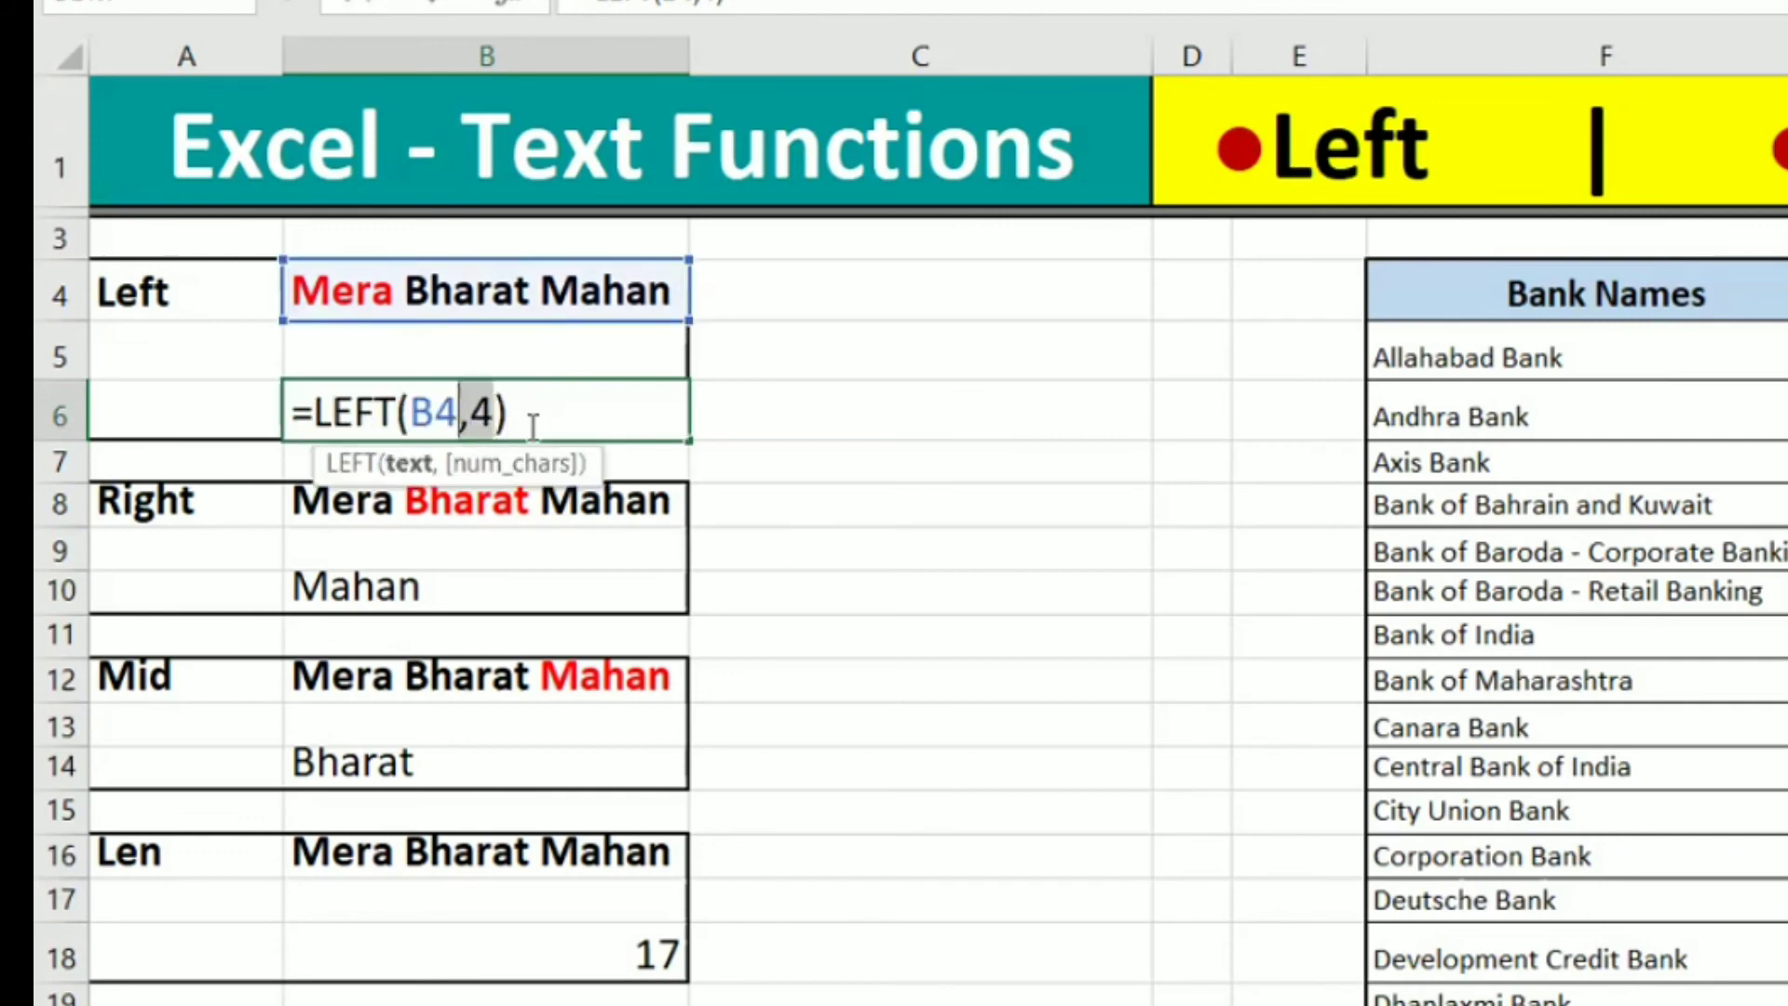
pyautogui.press('Return')
# Step: Remove the character-count argument from the formula in cell B6 so it reads =LEFT(B4)
pyautogui.click(531, 427)
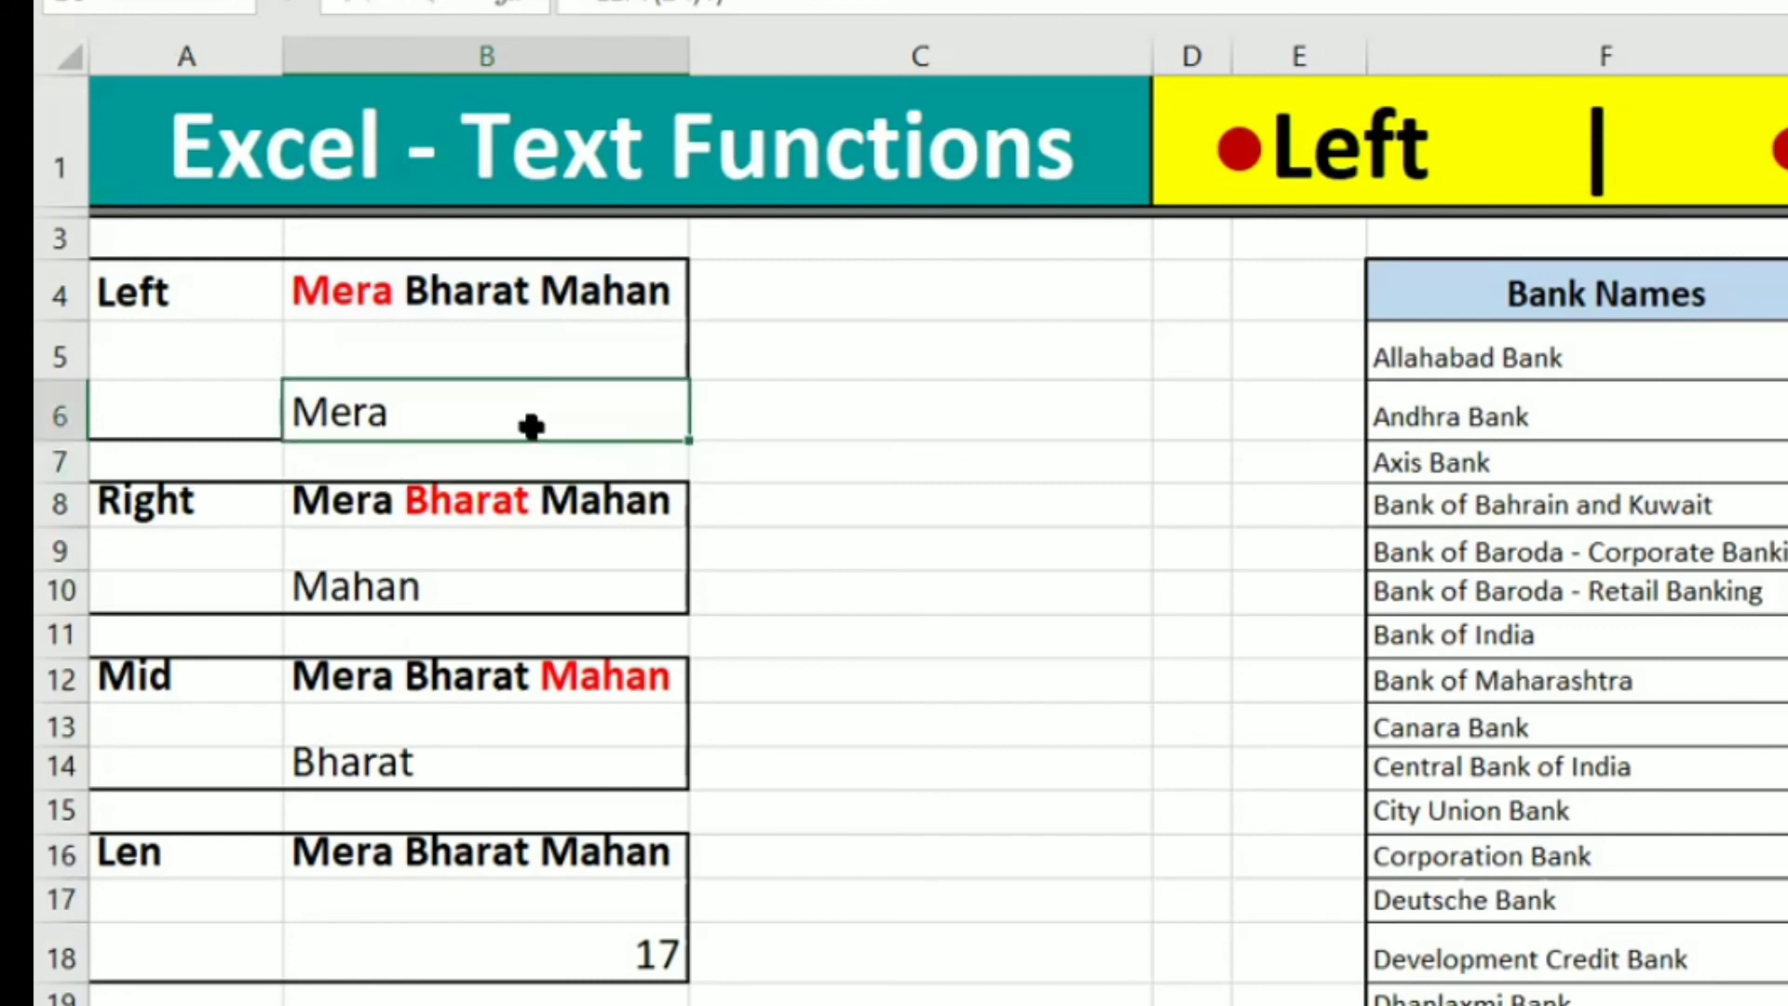
pyautogui.doubleClick(531, 426)
pyautogui.press('Left')
pyautogui.hotkey('shift', 'Left')
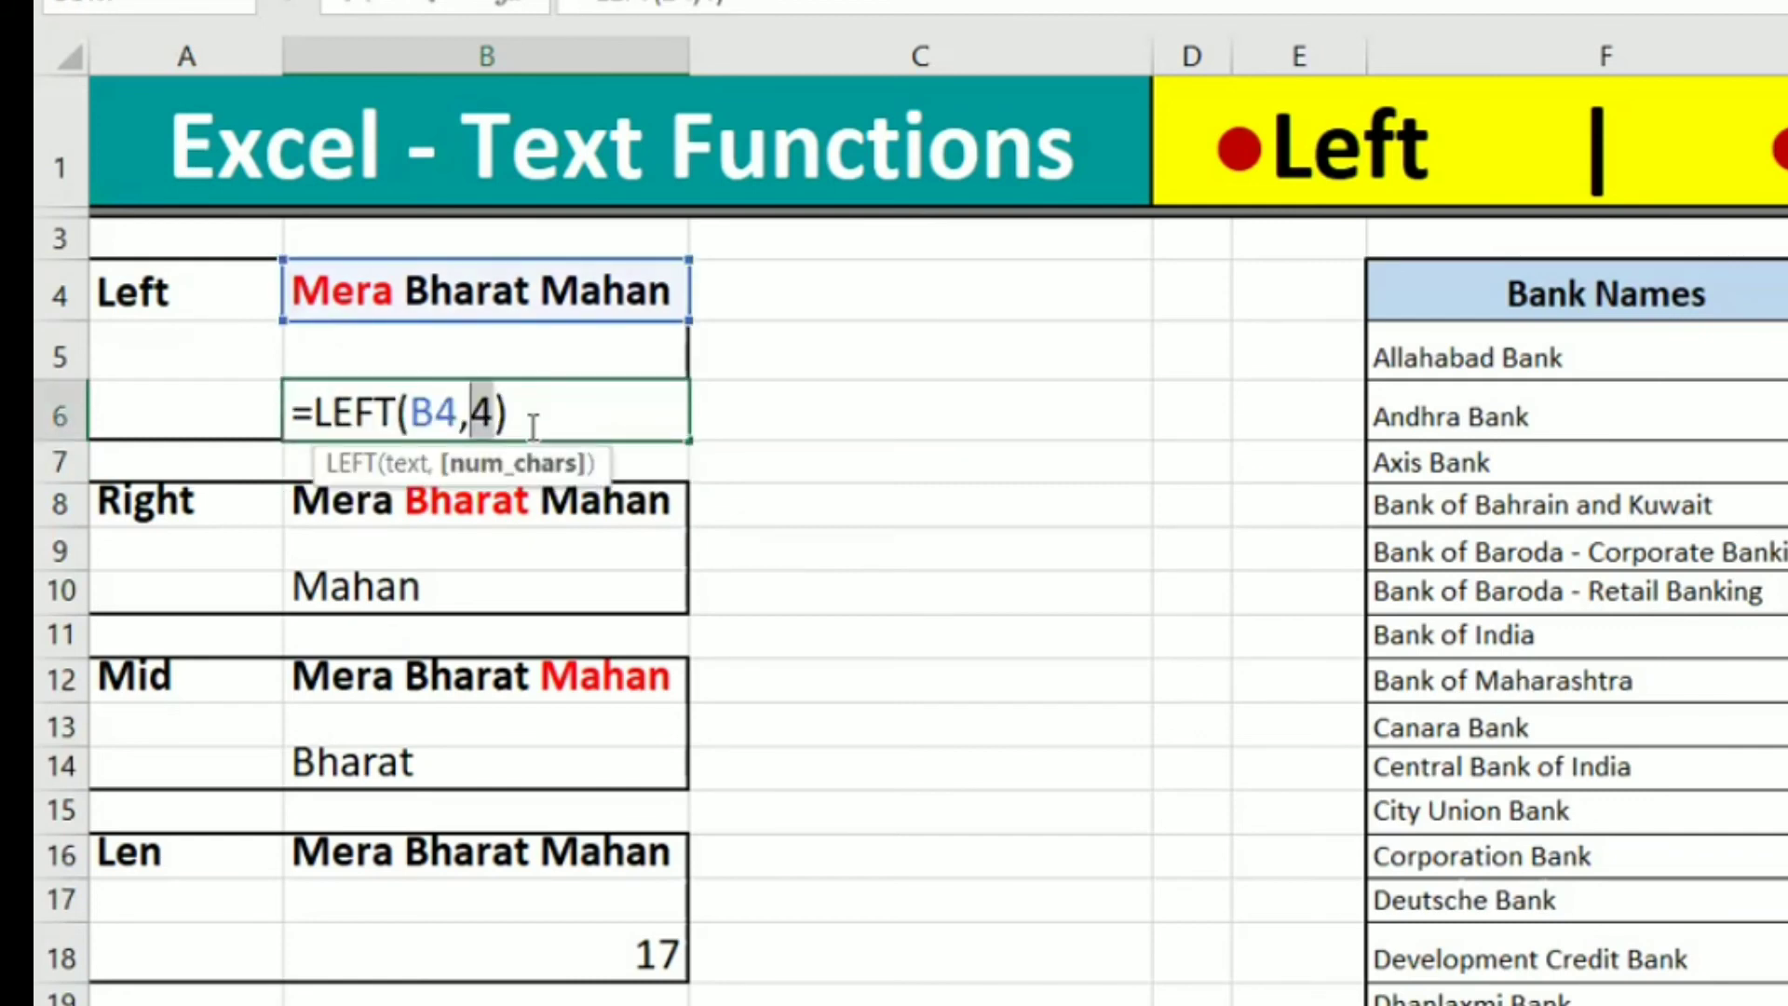
pyautogui.hotkey('shift', 'Left')
pyautogui.press('BackSpace')
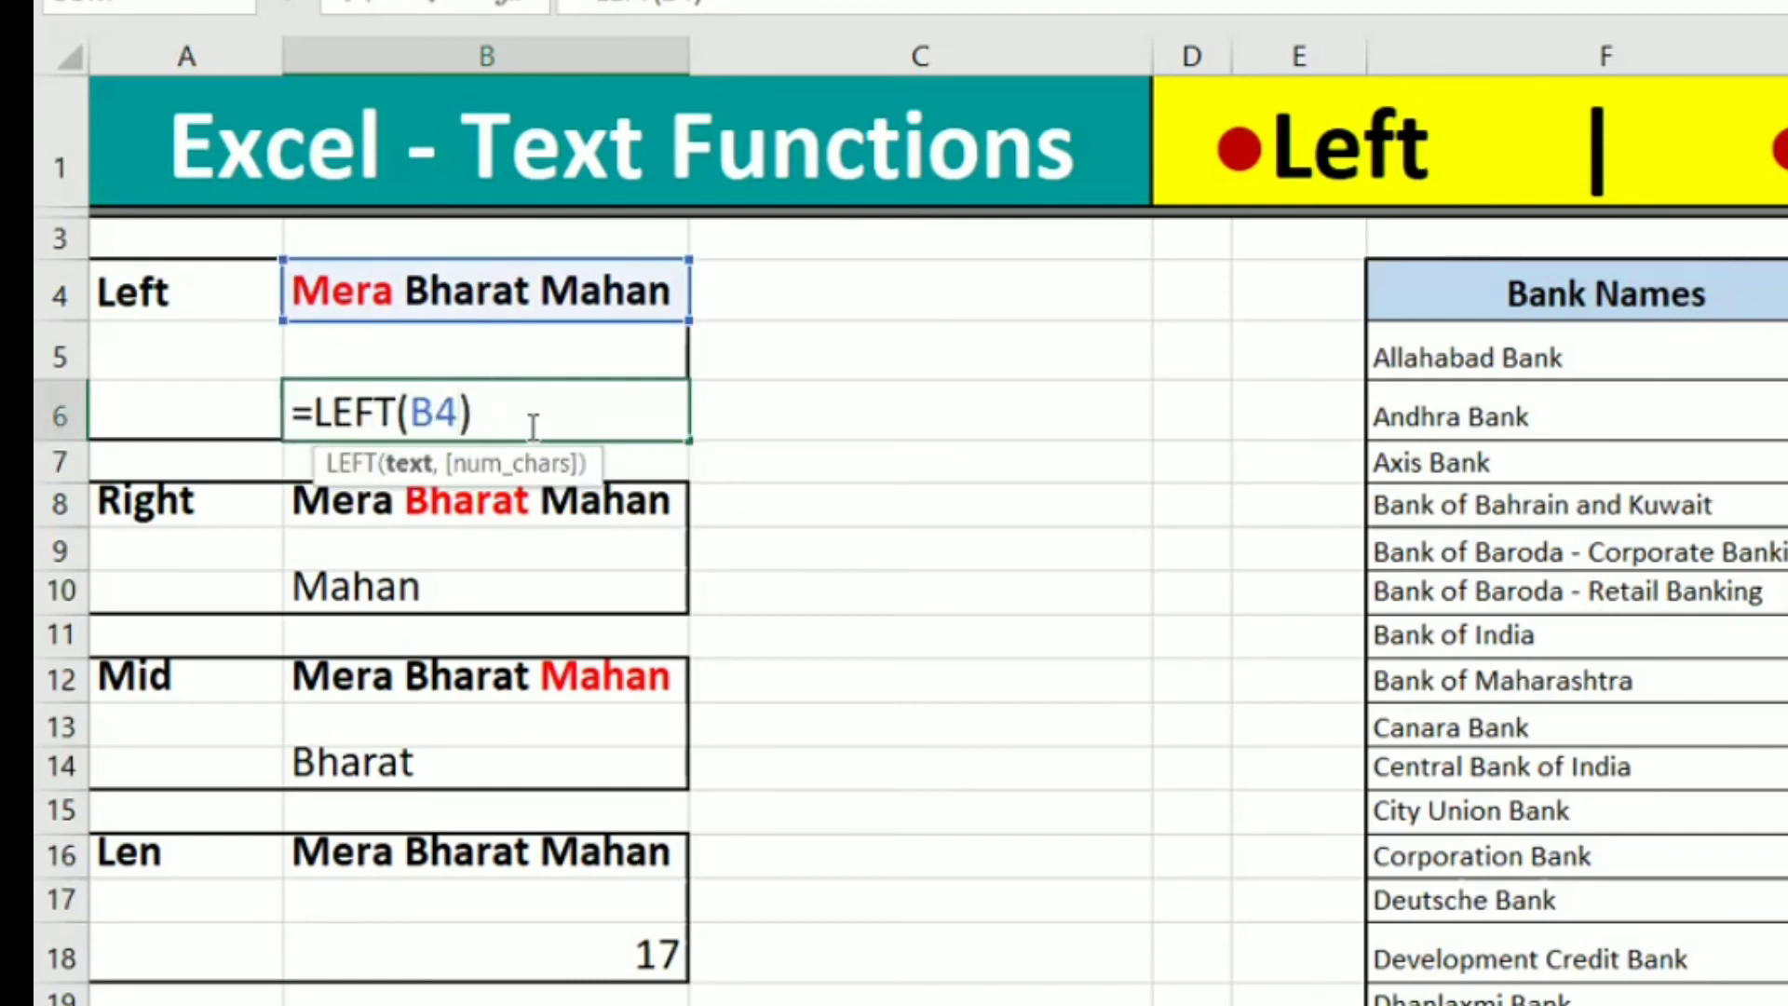
pyautogui.press('Return')
pyautogui.click(530, 427)
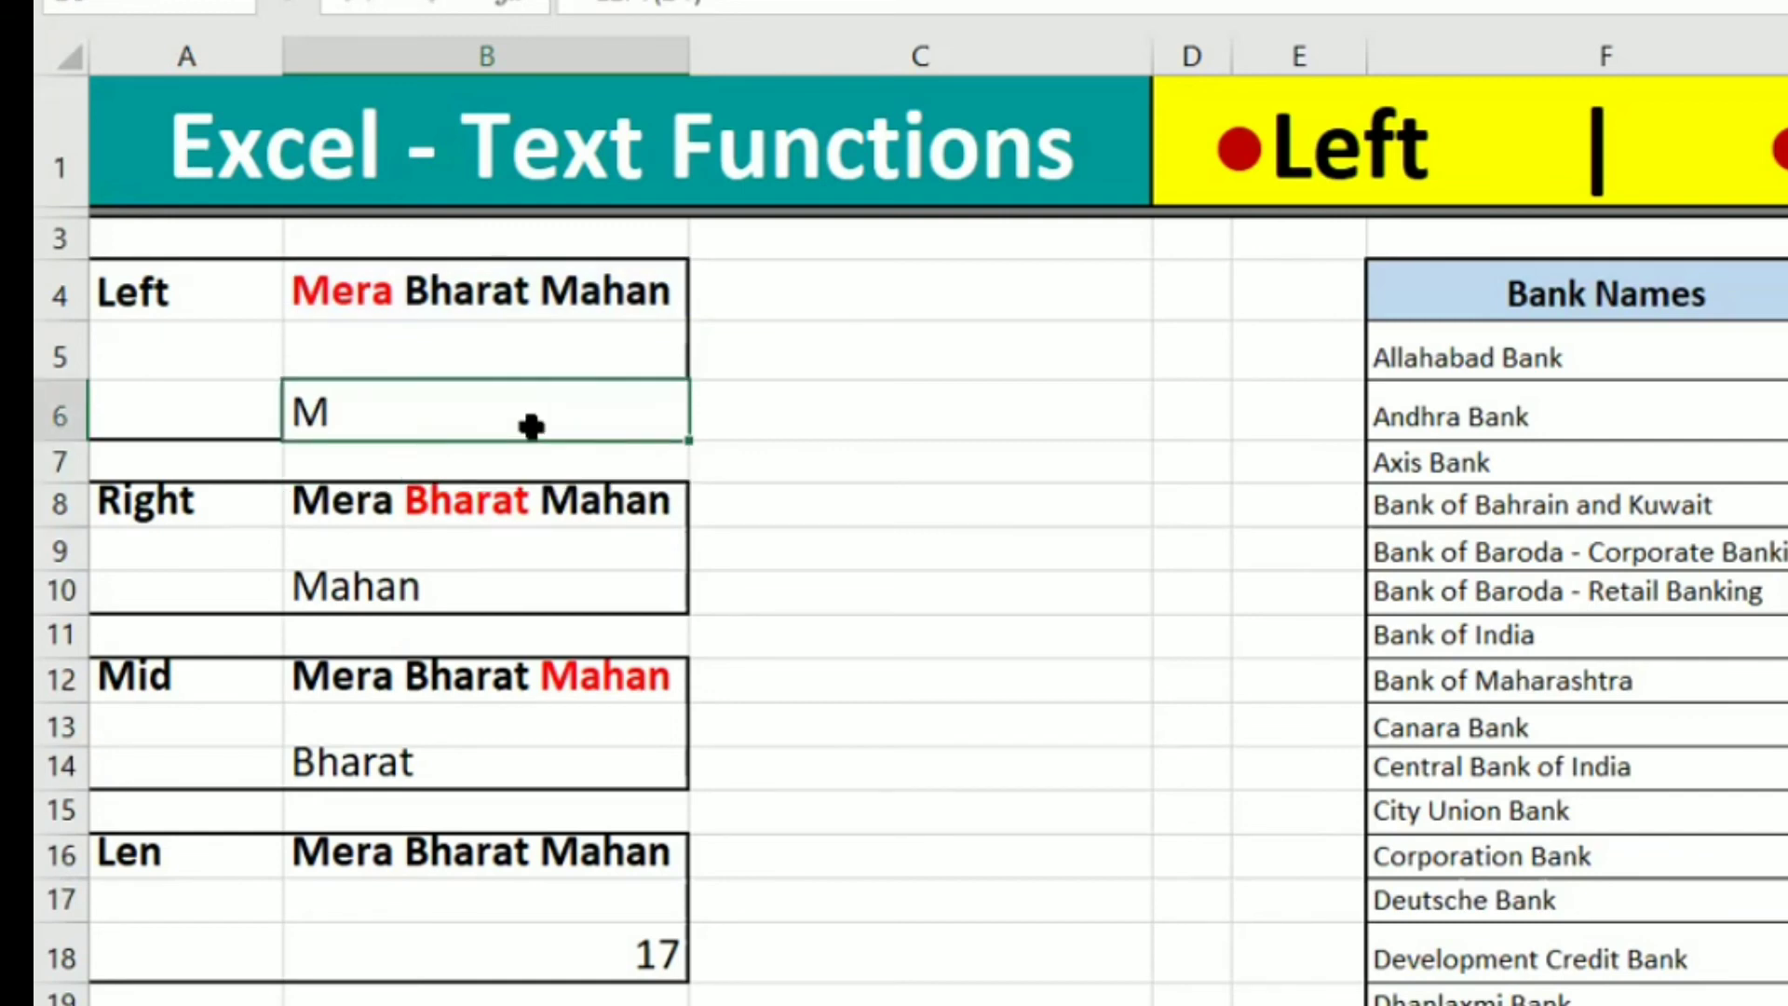
# Step: Add a character count of 4 to the formula in B6 so it reads =LEFT(B4,4)
pyautogui.doubleClick(531, 427)
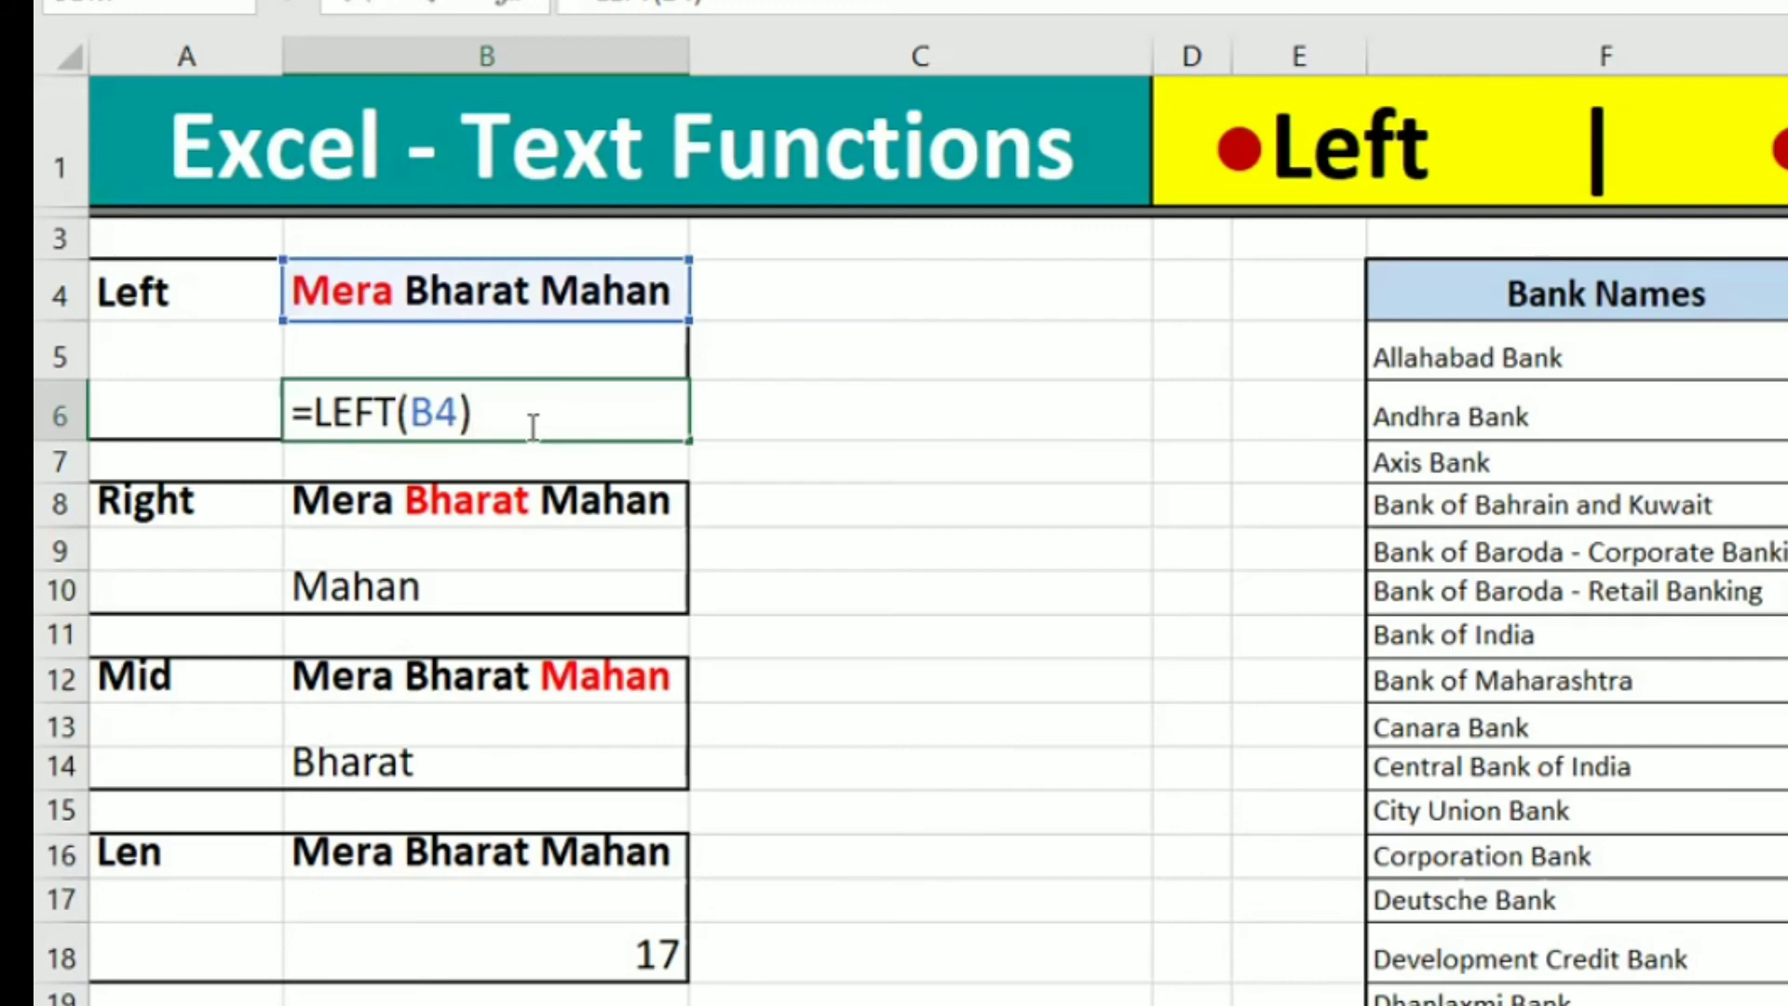
pyautogui.press('Left')
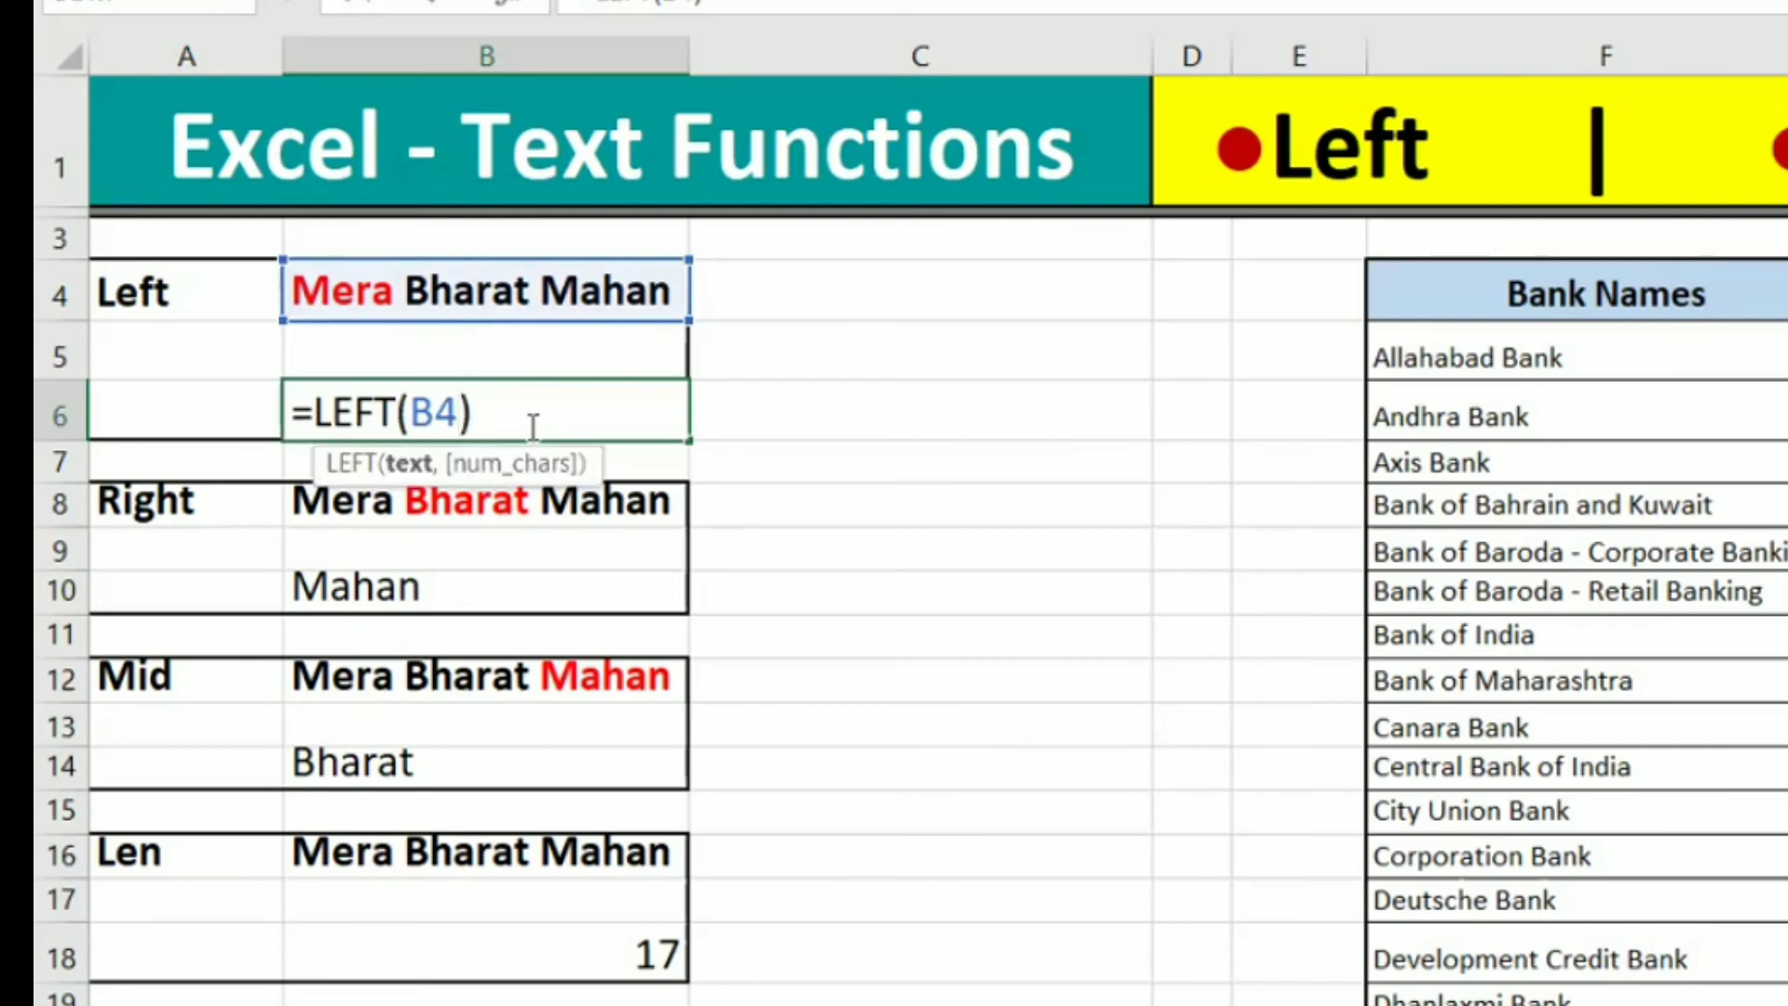
pyautogui.write(',')
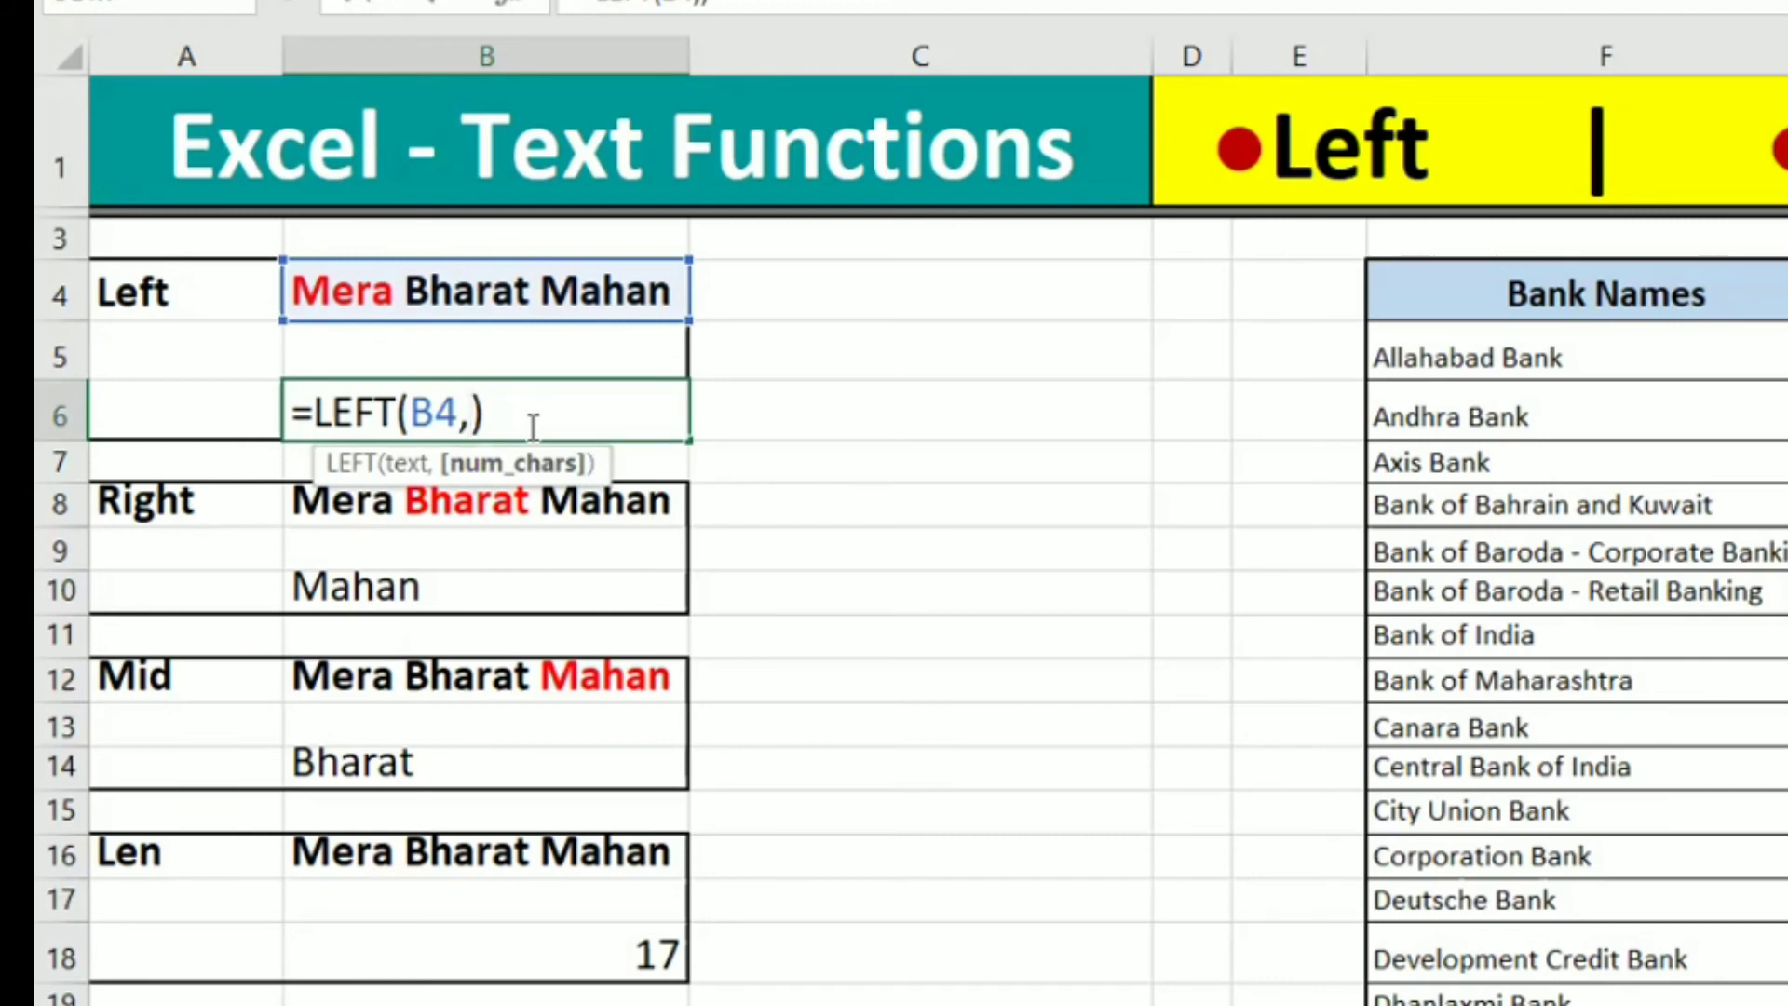
pyautogui.write('4')
pyautogui.press('Return')
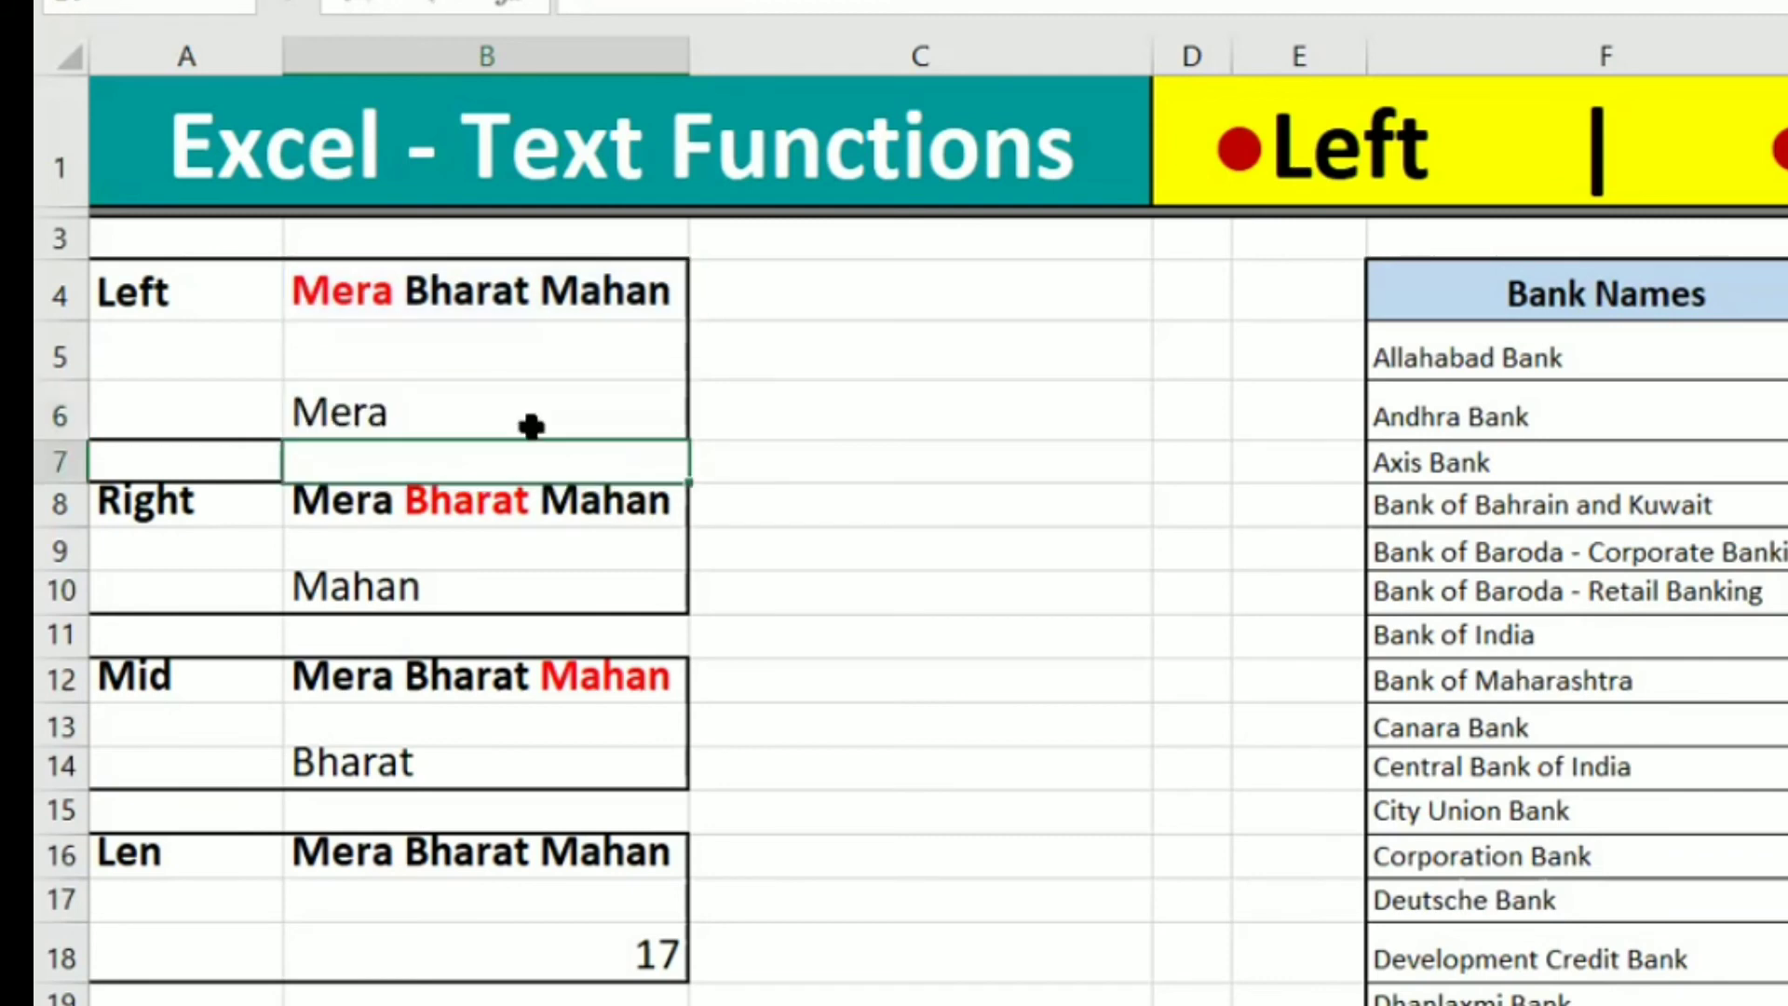
# Step: Enter the formula =LEFT(B4,7) in cell C5 to extract the first seven characters of the sample text
pyautogui.click(531, 426)
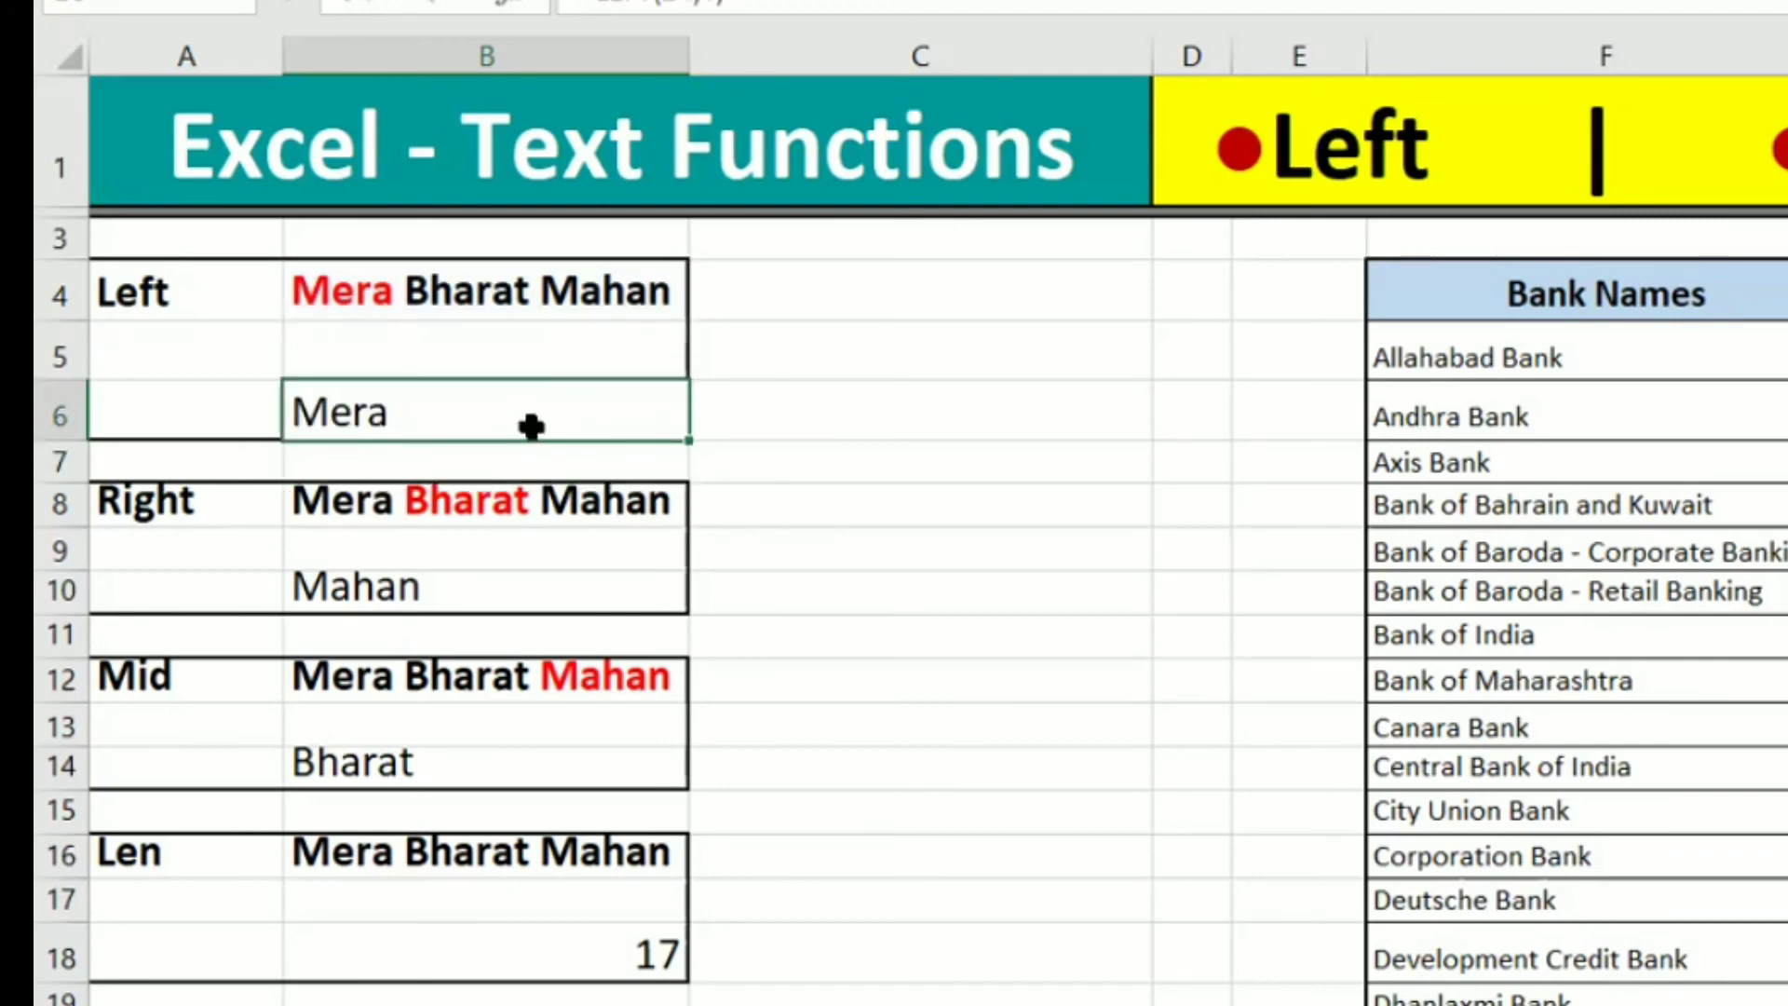
pyautogui.press('Right')
pyautogui.press('Right')
pyautogui.press('Left')
pyautogui.press('Up')
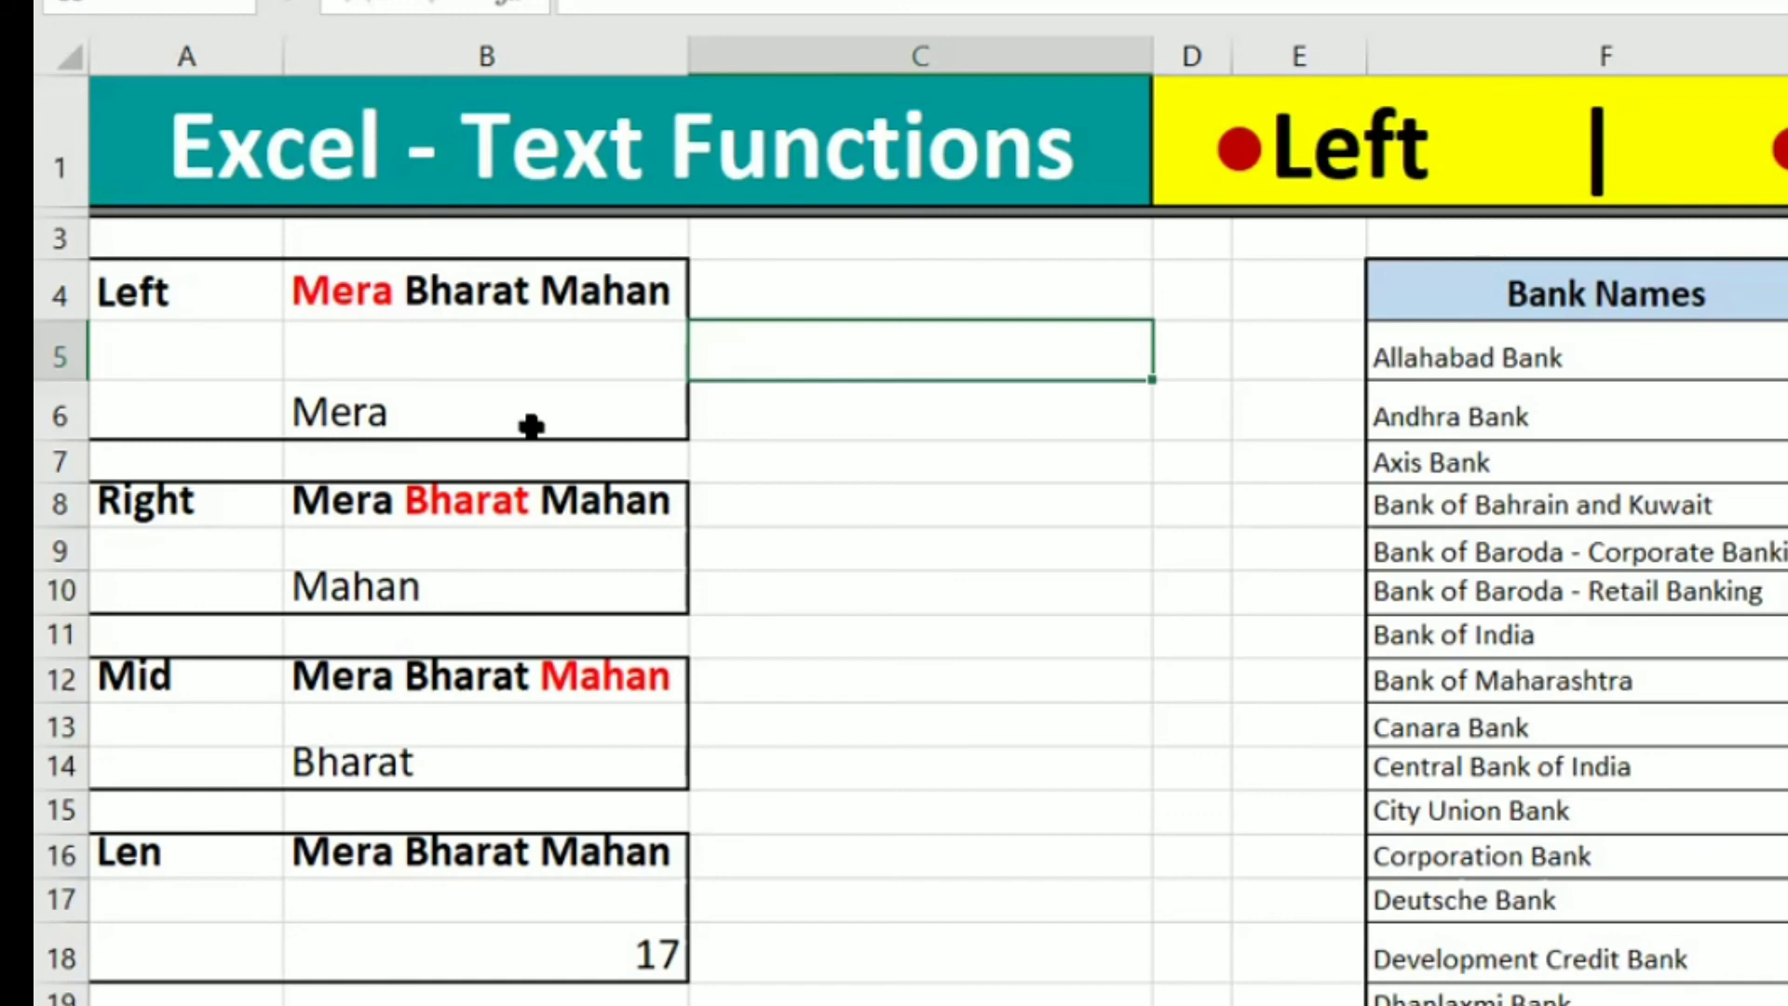
pyautogui.write('=lef')
pyautogui.press('Tab')
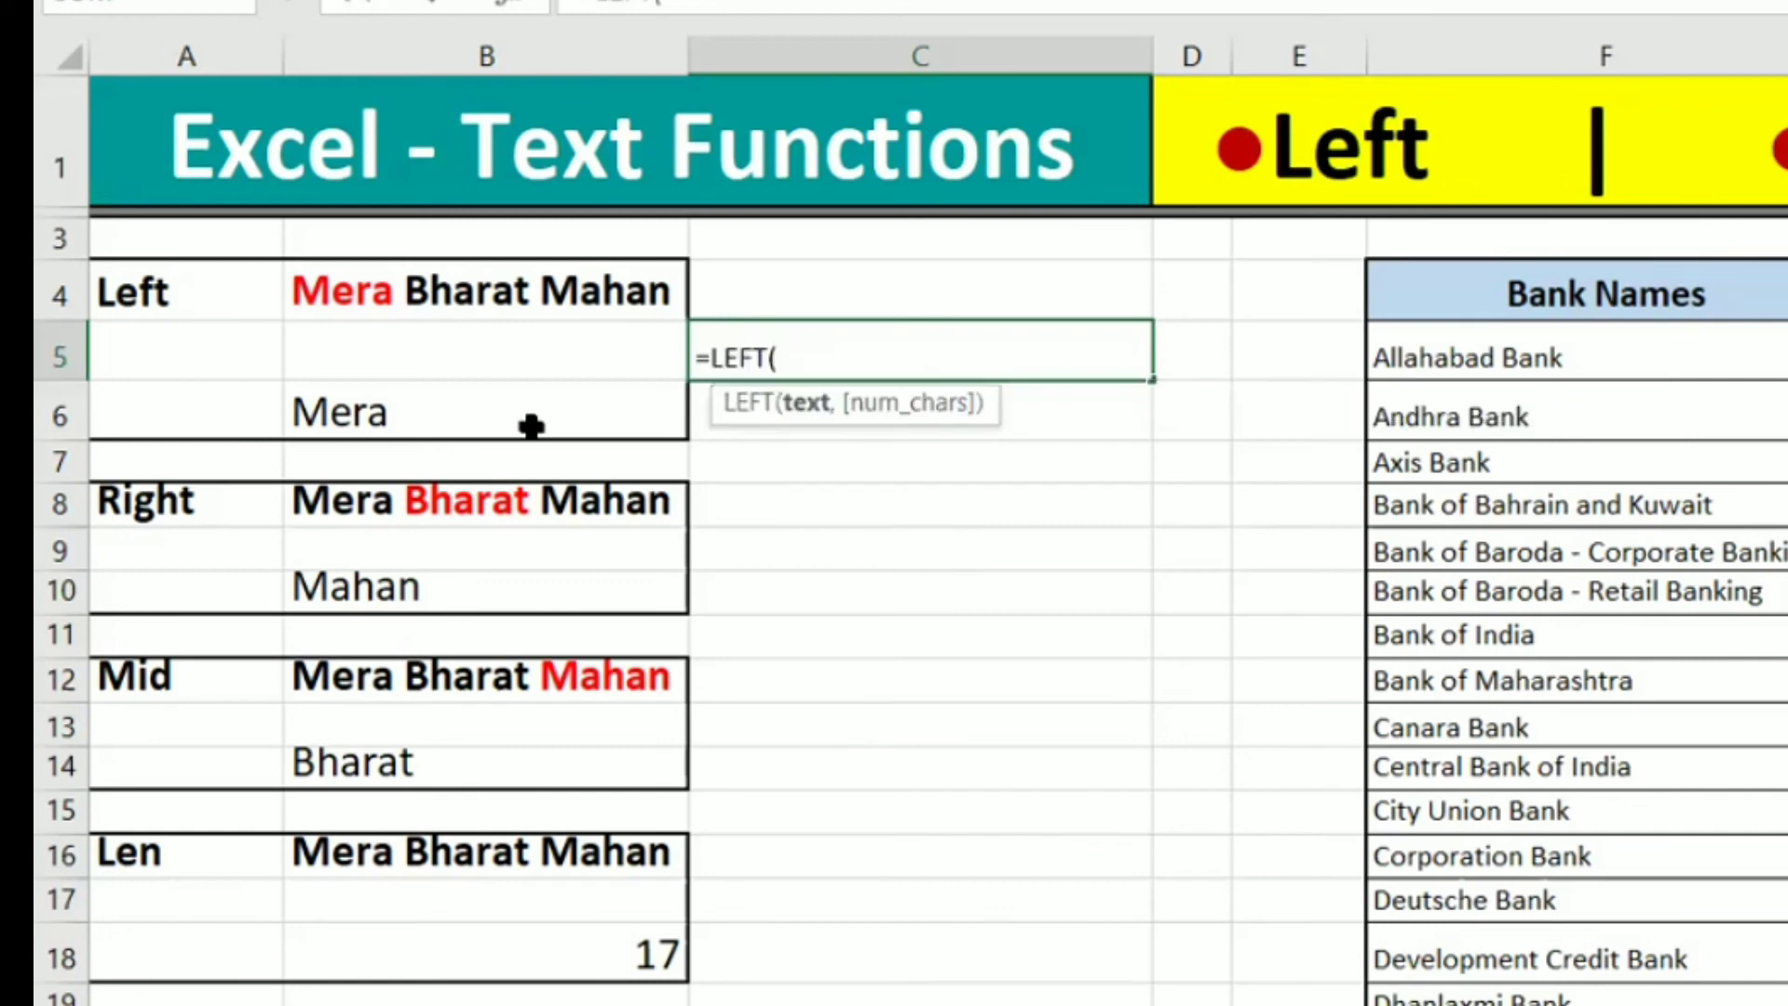
pyautogui.click(396, 298)
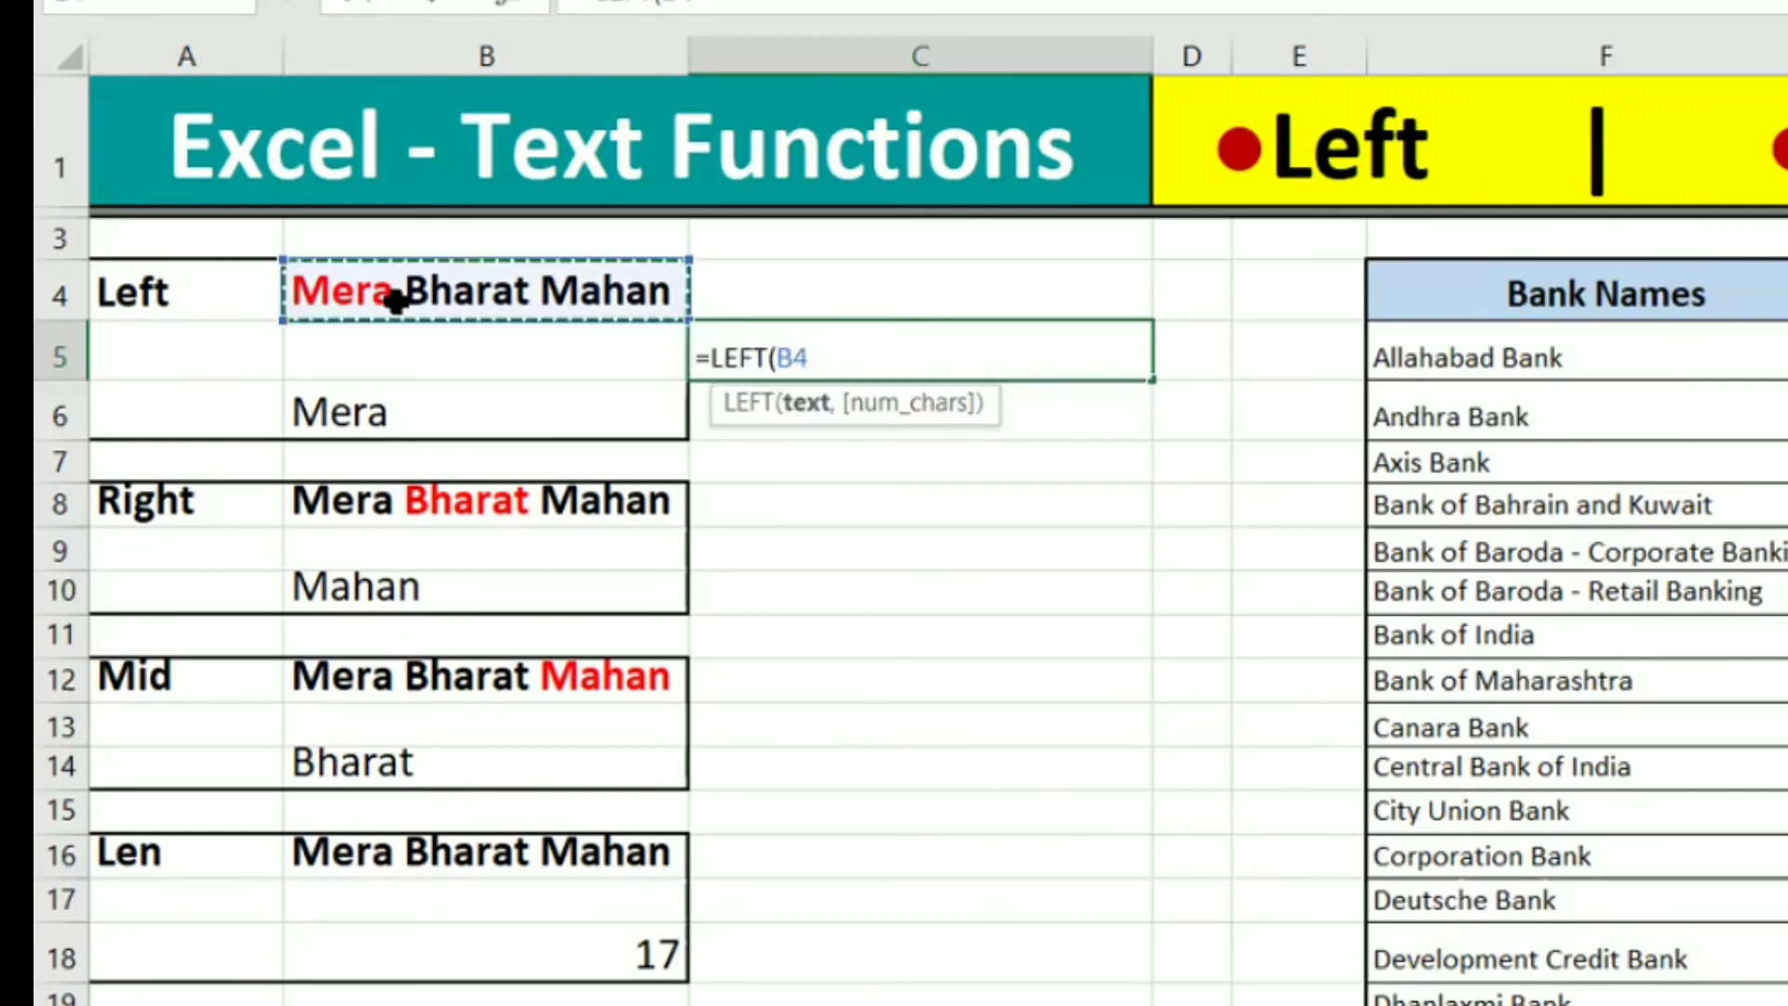
pyautogui.write(',')
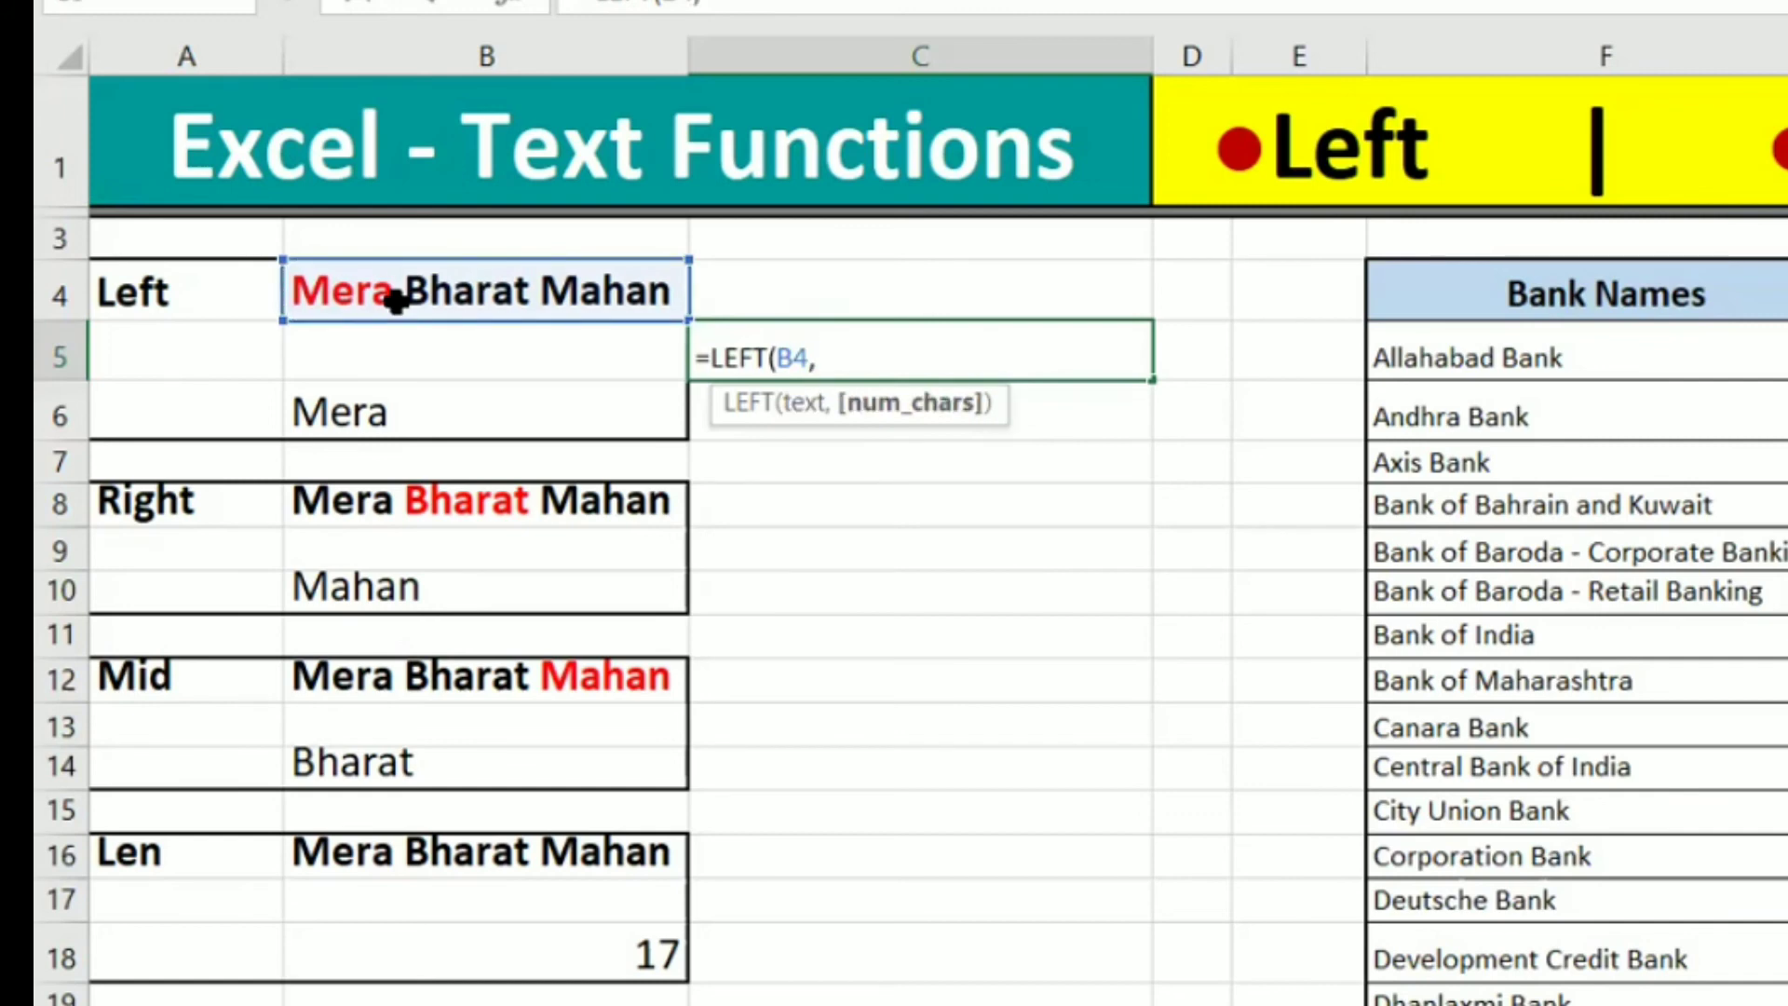
pyautogui.write('7)')
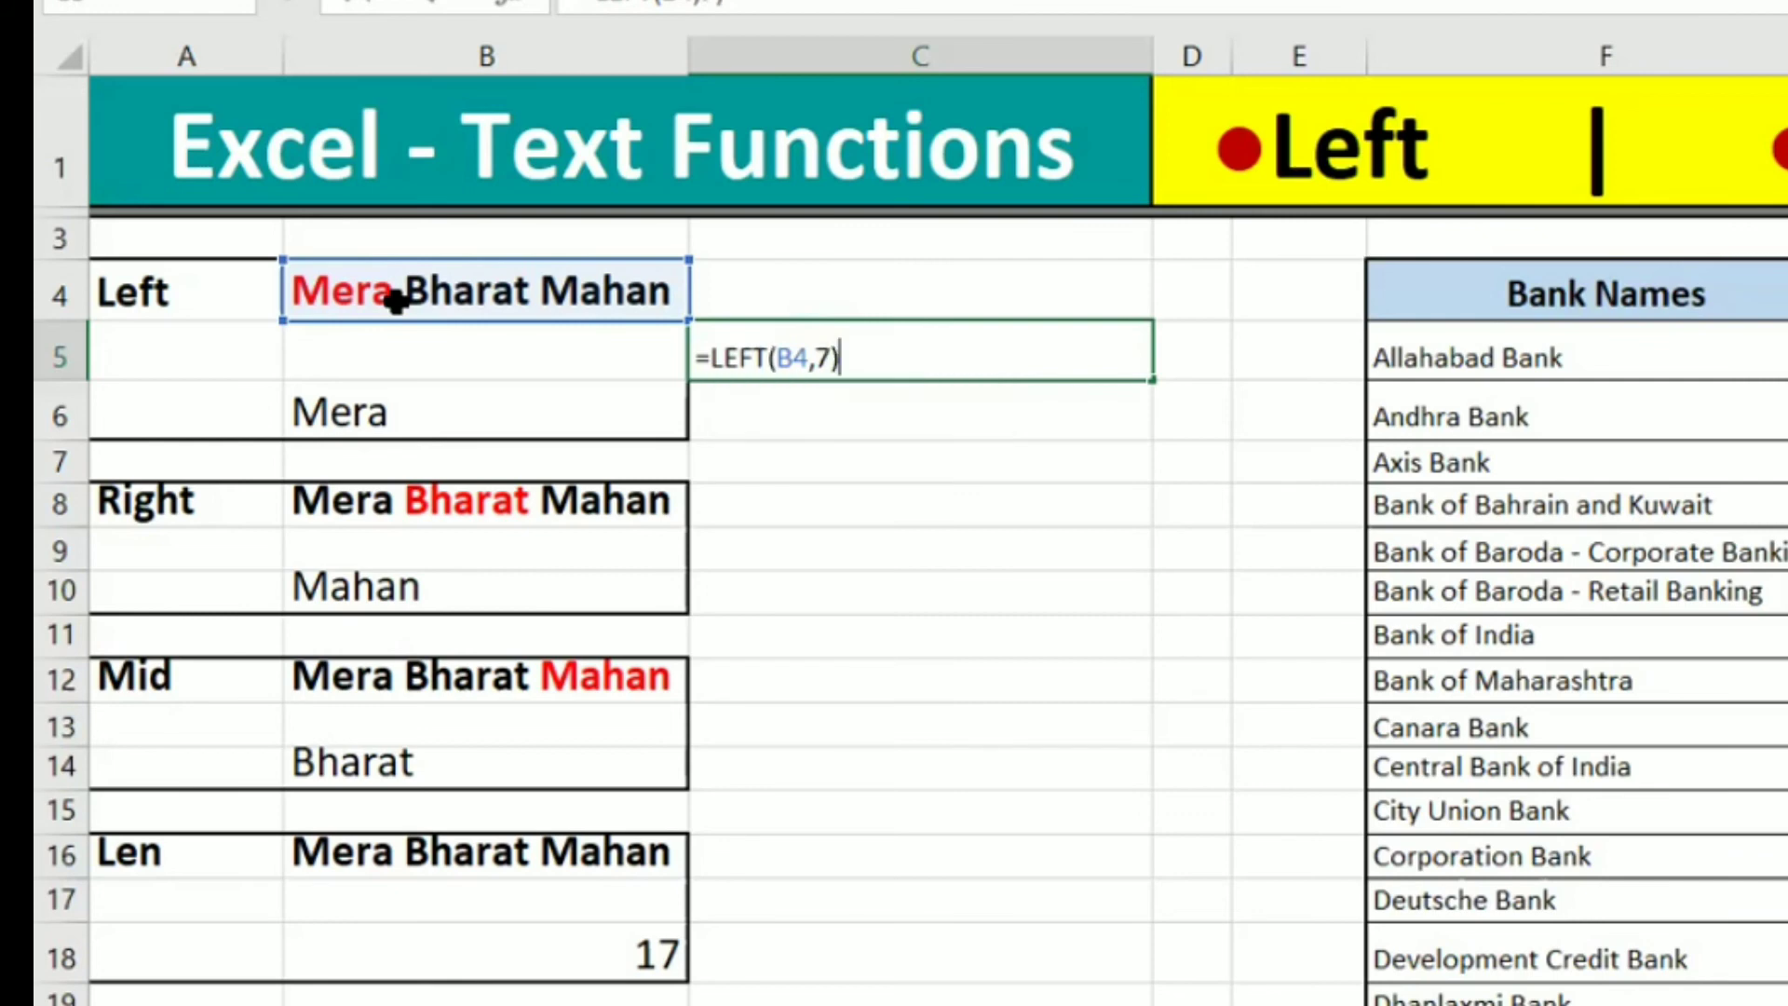
pyautogui.hotkey('ctrl', 'Return')
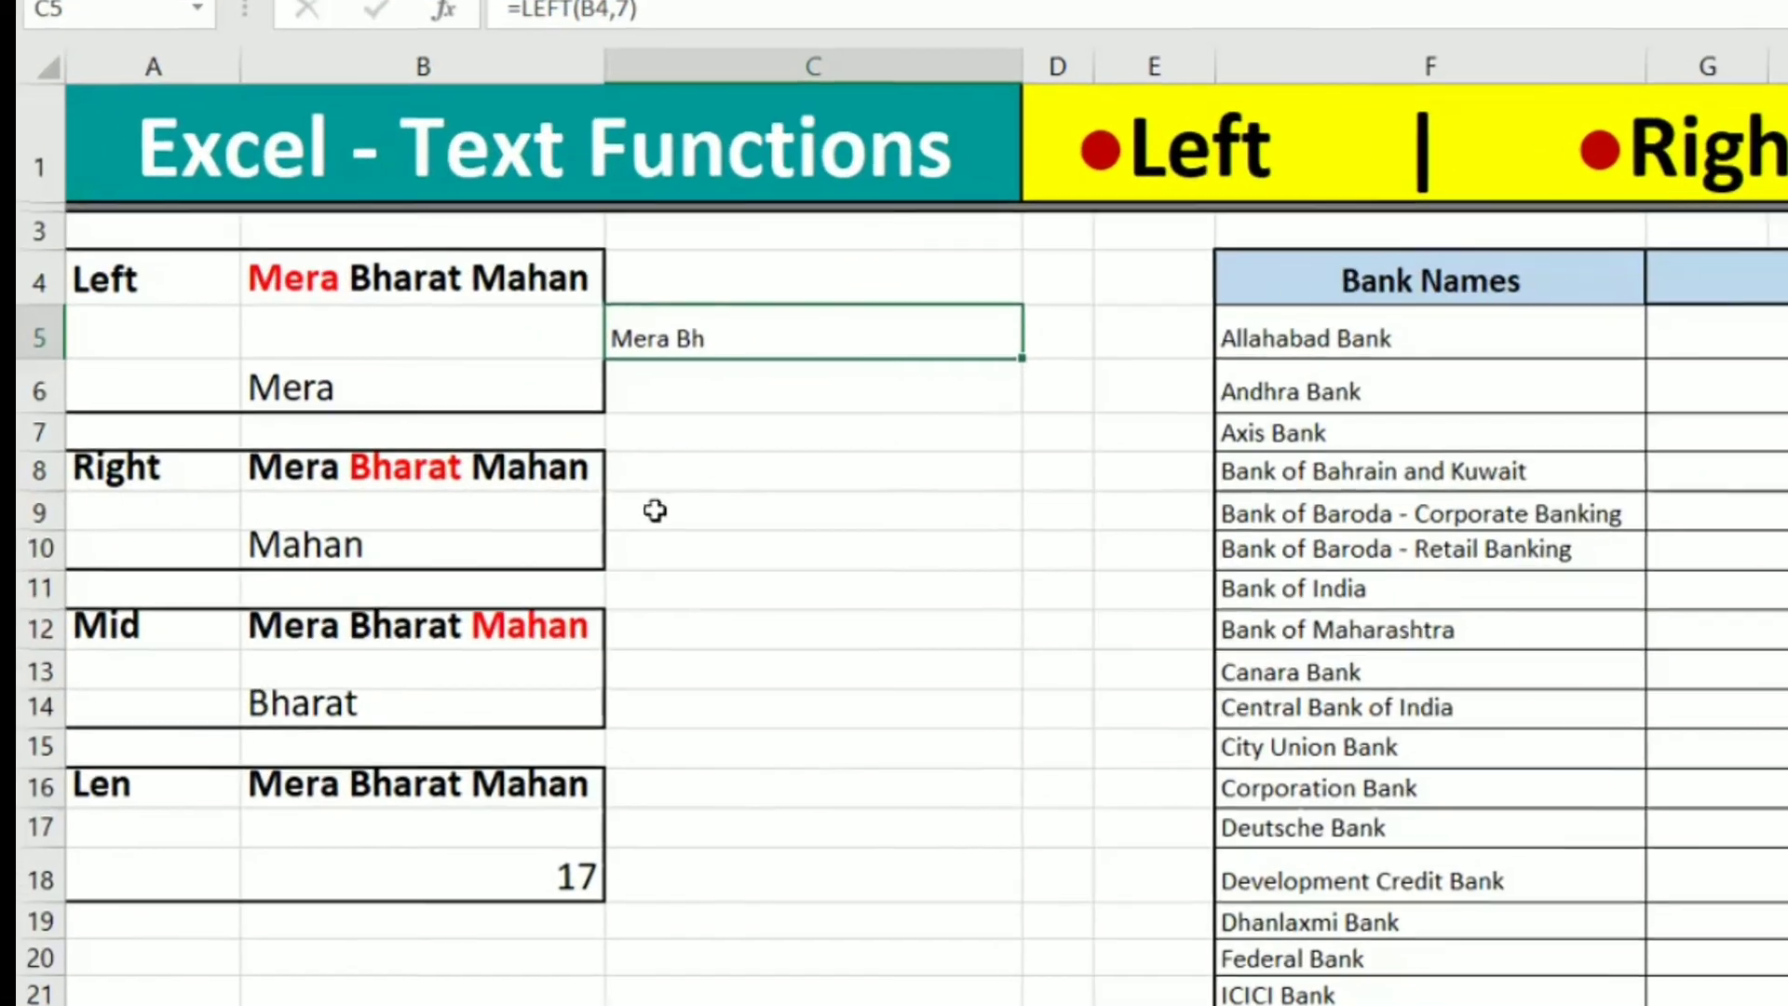
# Step: Examine the RIGHT formula in cell B10, checking its function name, text reference and character-count argument against the source text in B8
pyautogui.click(743, 503)
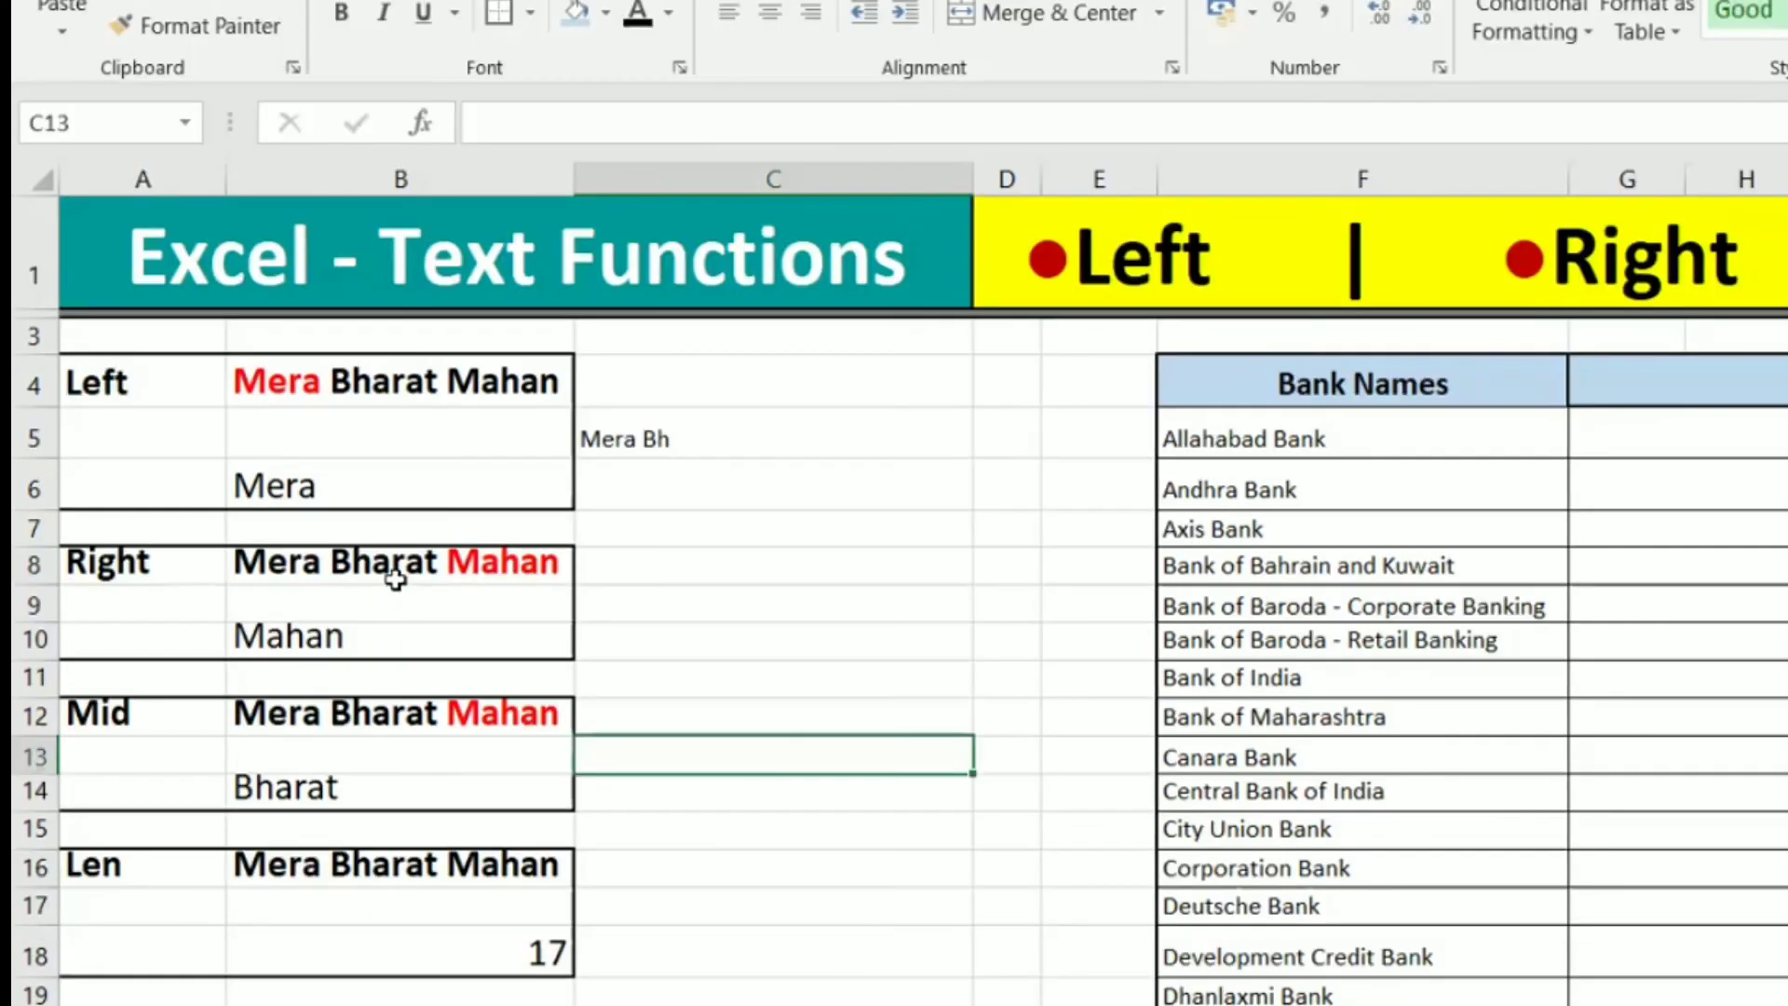
pyautogui.click(415, 473)
pyautogui.click(797, 550)
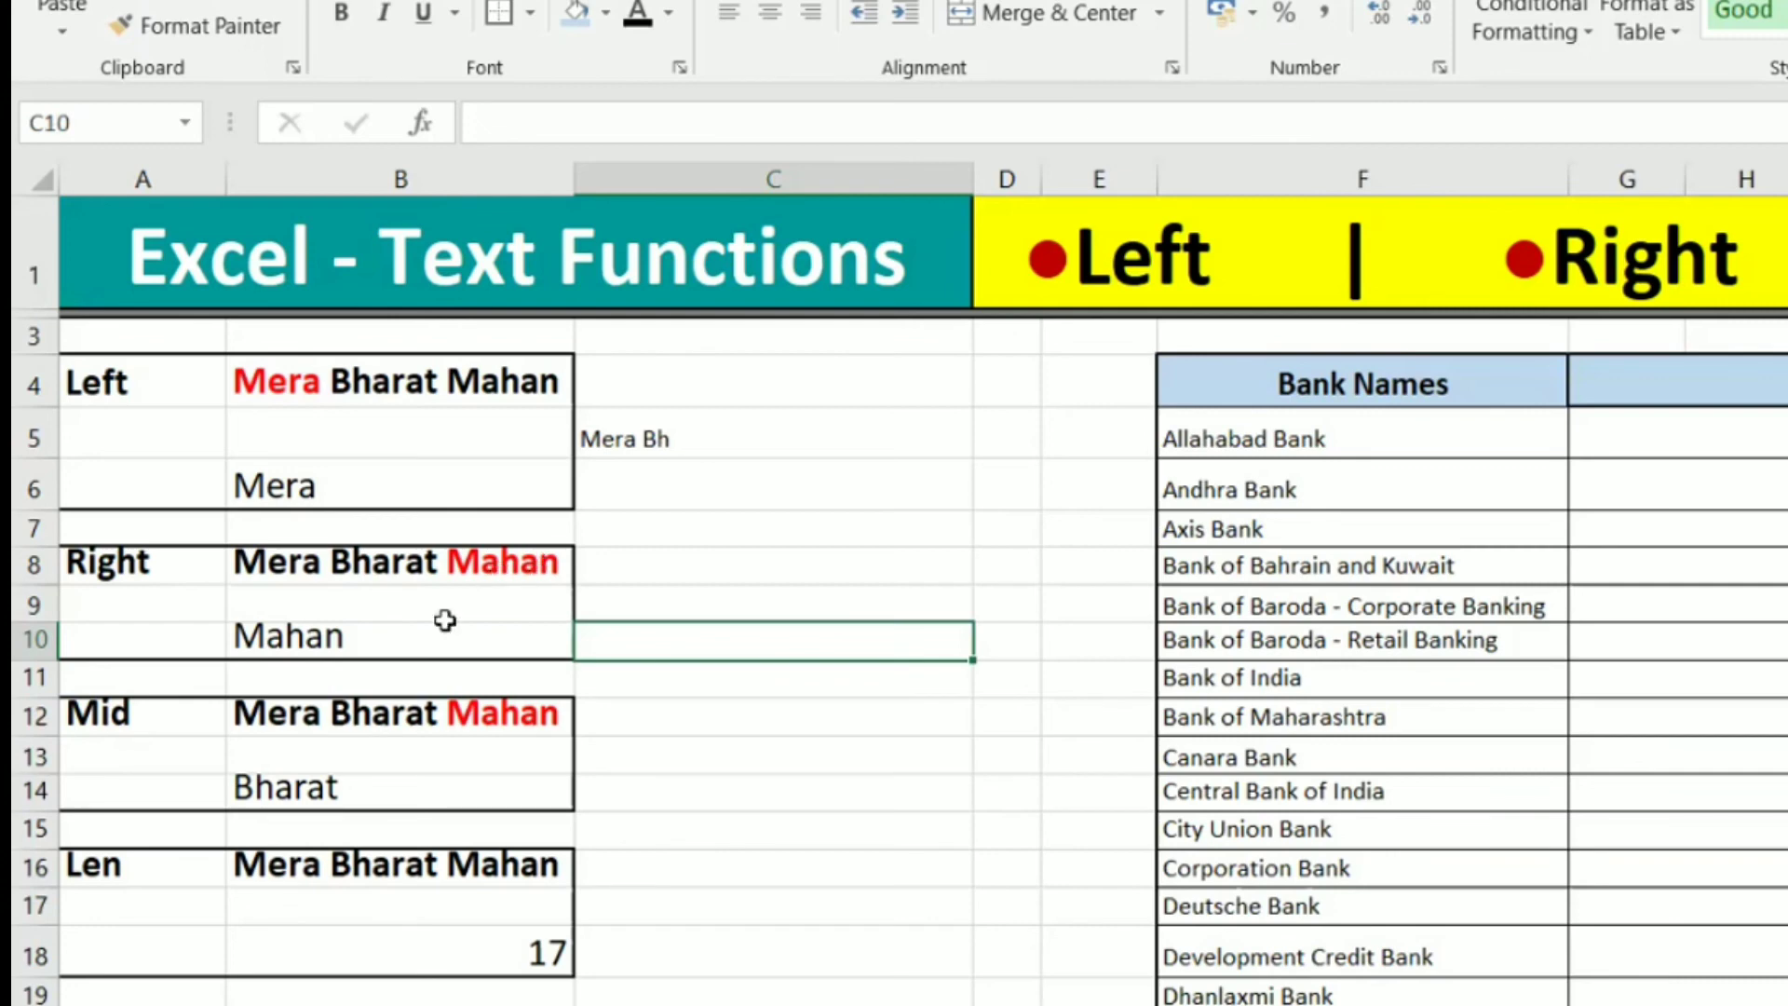
pyautogui.click(511, 565)
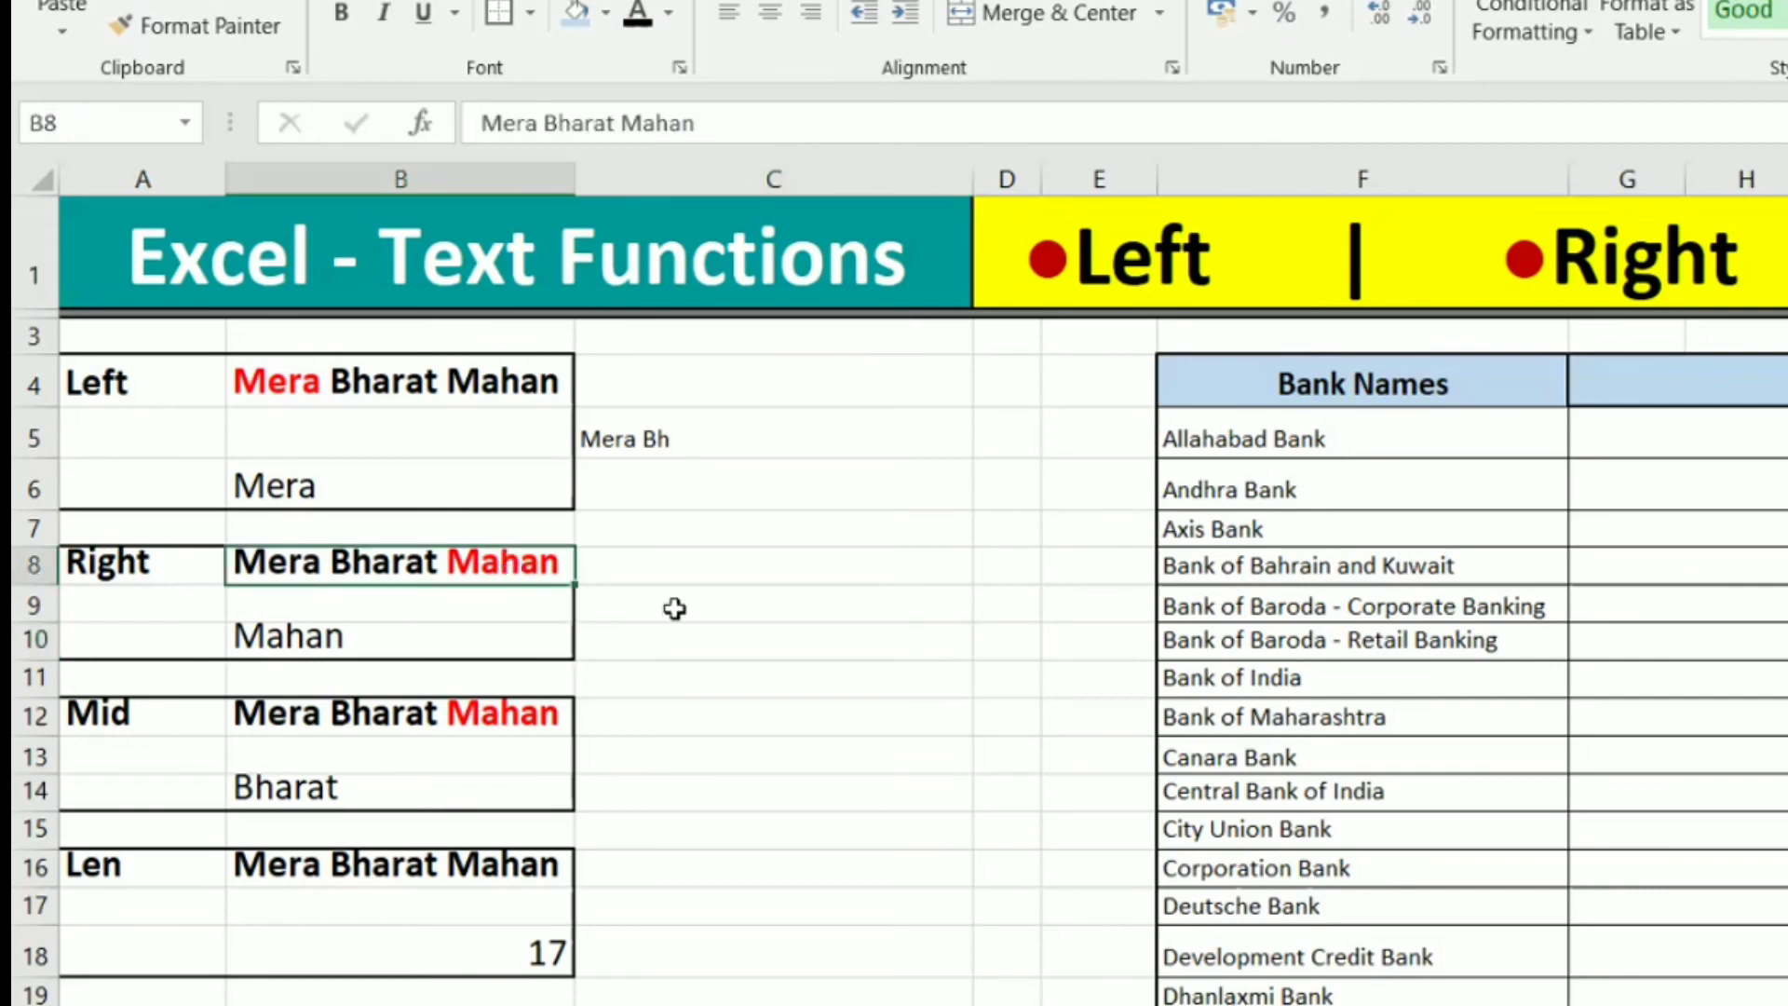
pyautogui.doubleClick(356, 636)
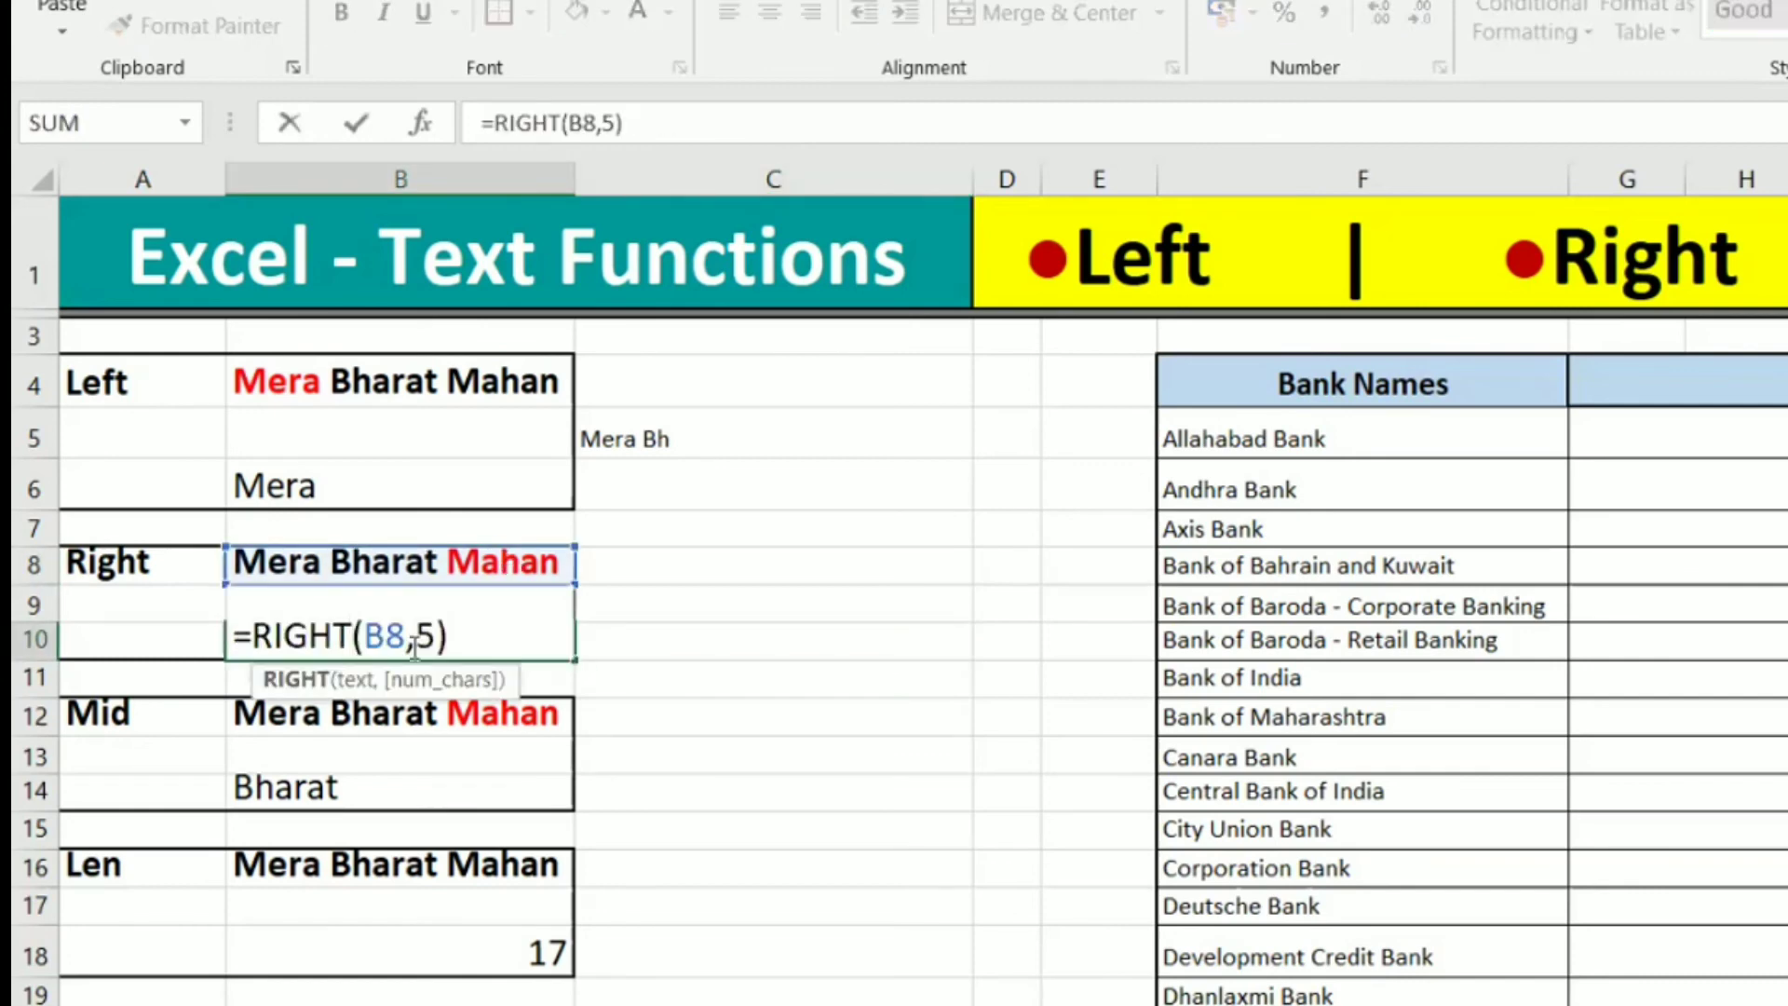
pyautogui.moveTo(253, 636); pyautogui.dragTo(356, 633)
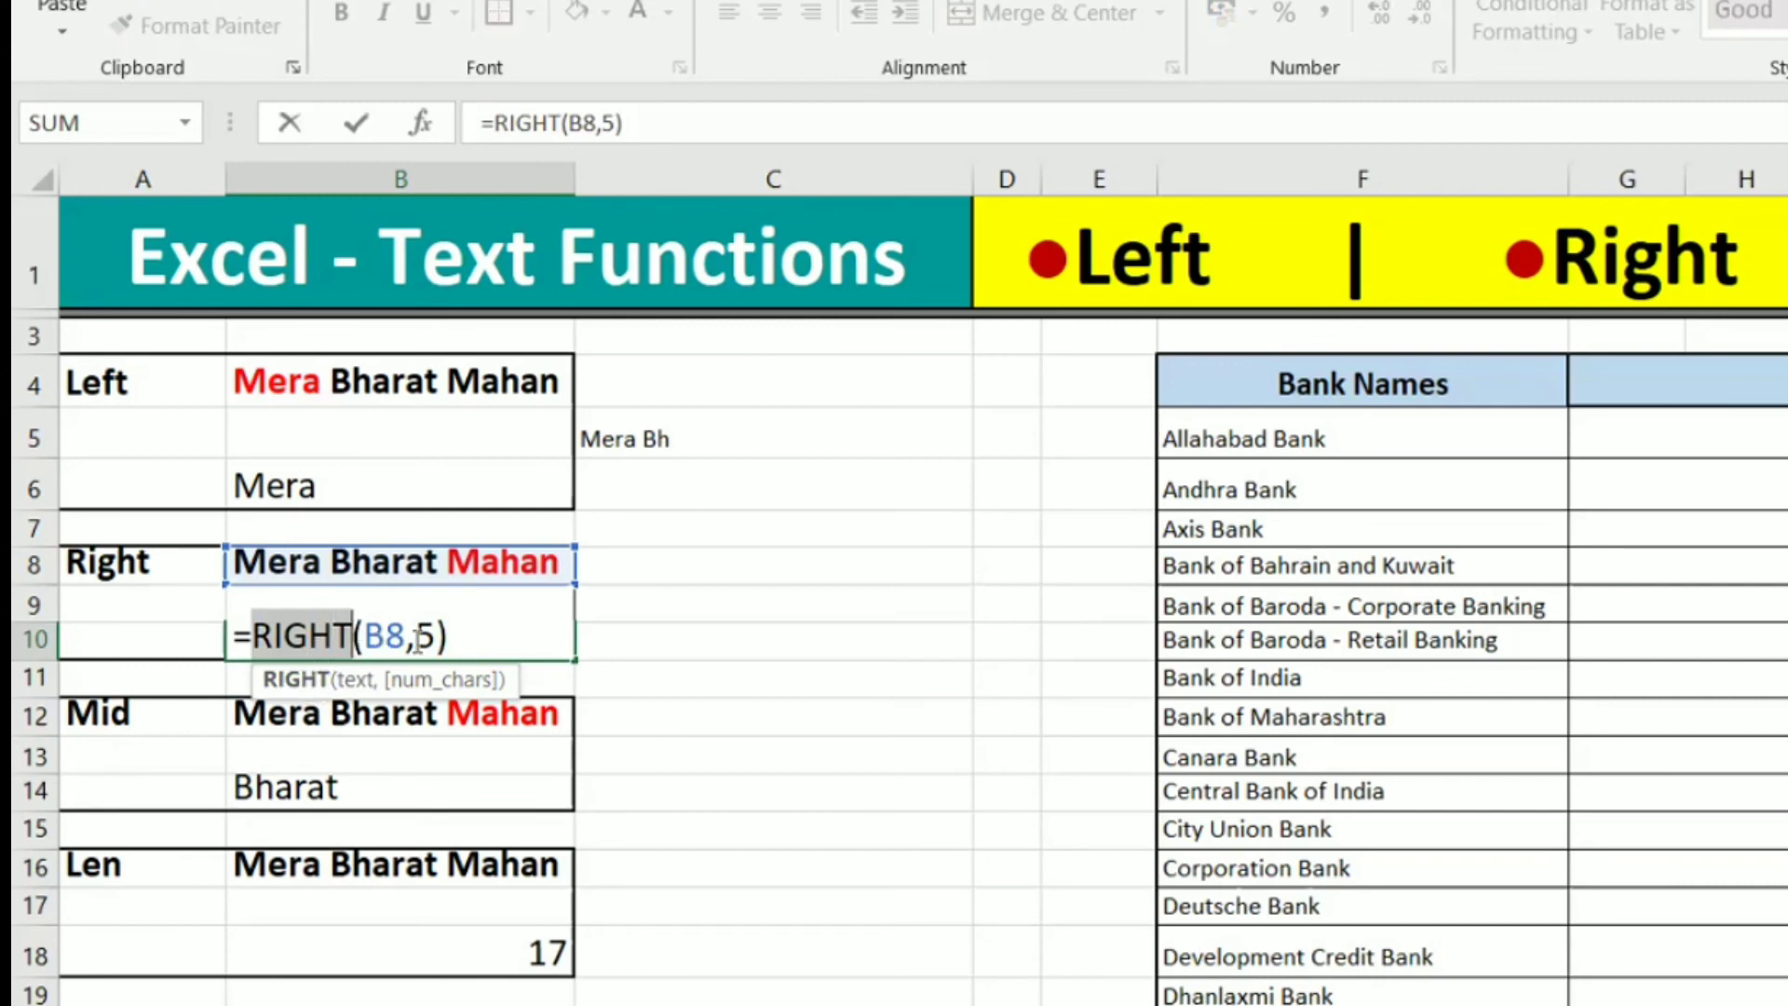
pyautogui.moveTo(365, 637); pyautogui.dragTo(406, 634)
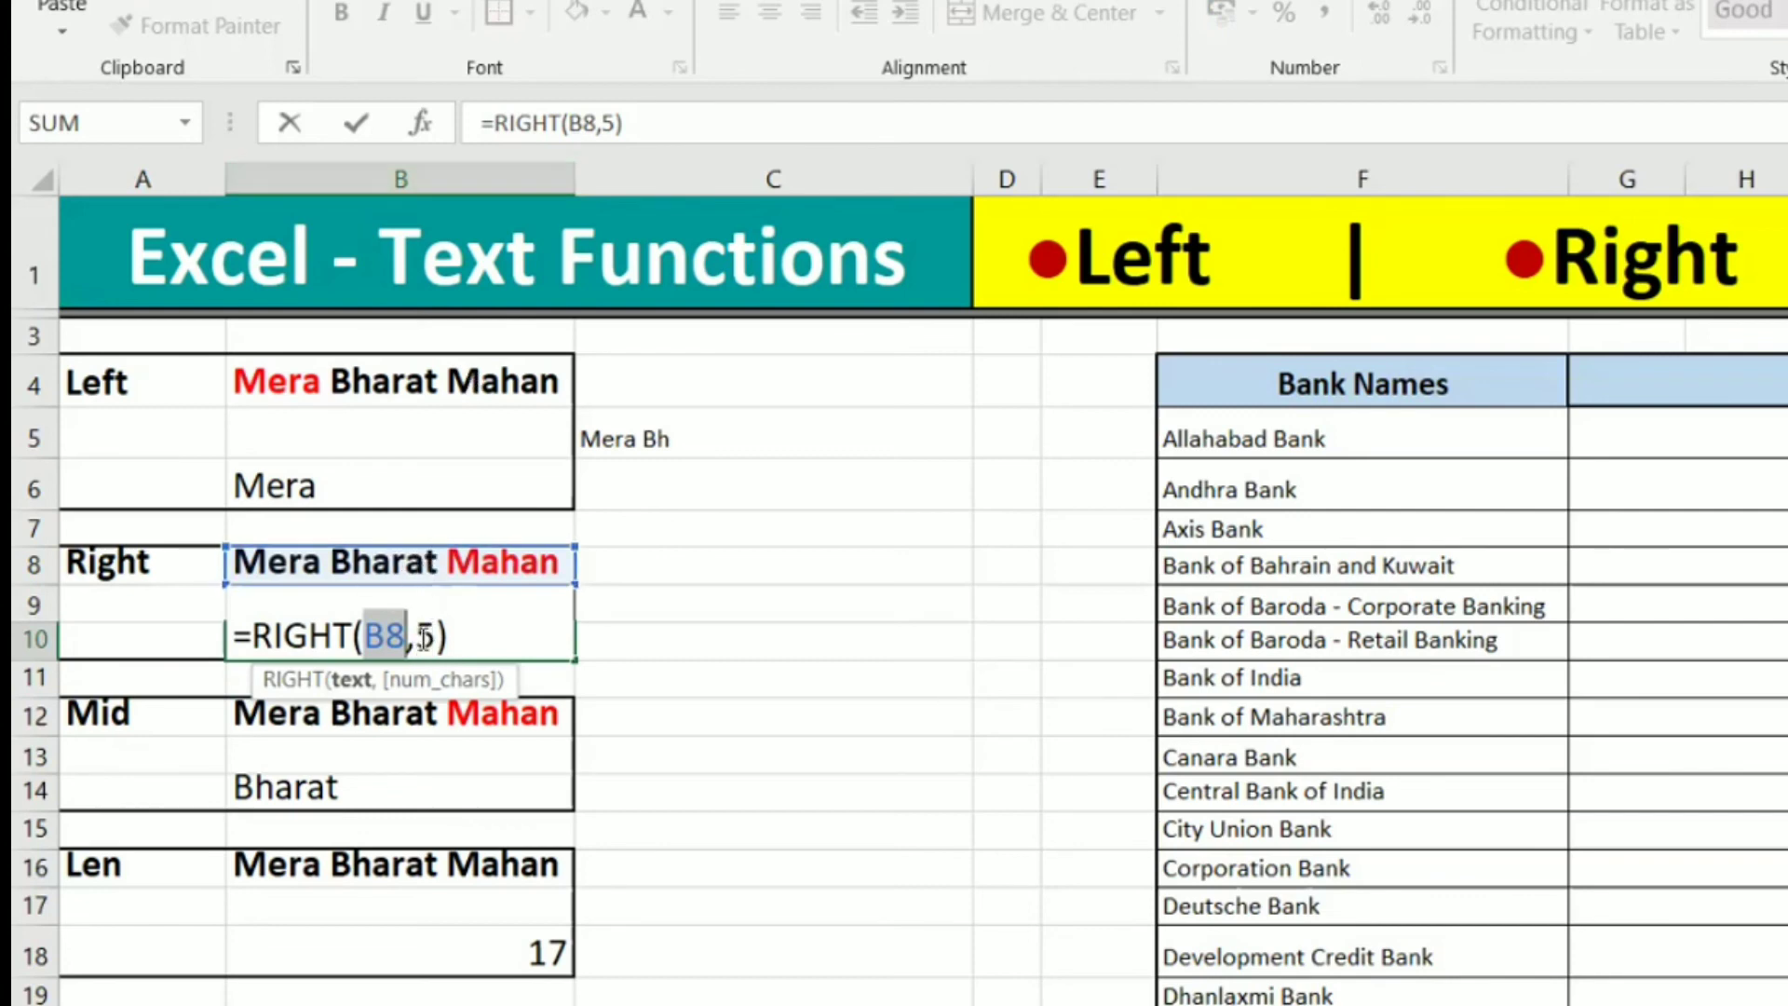
pyautogui.doubleClick(424, 637)
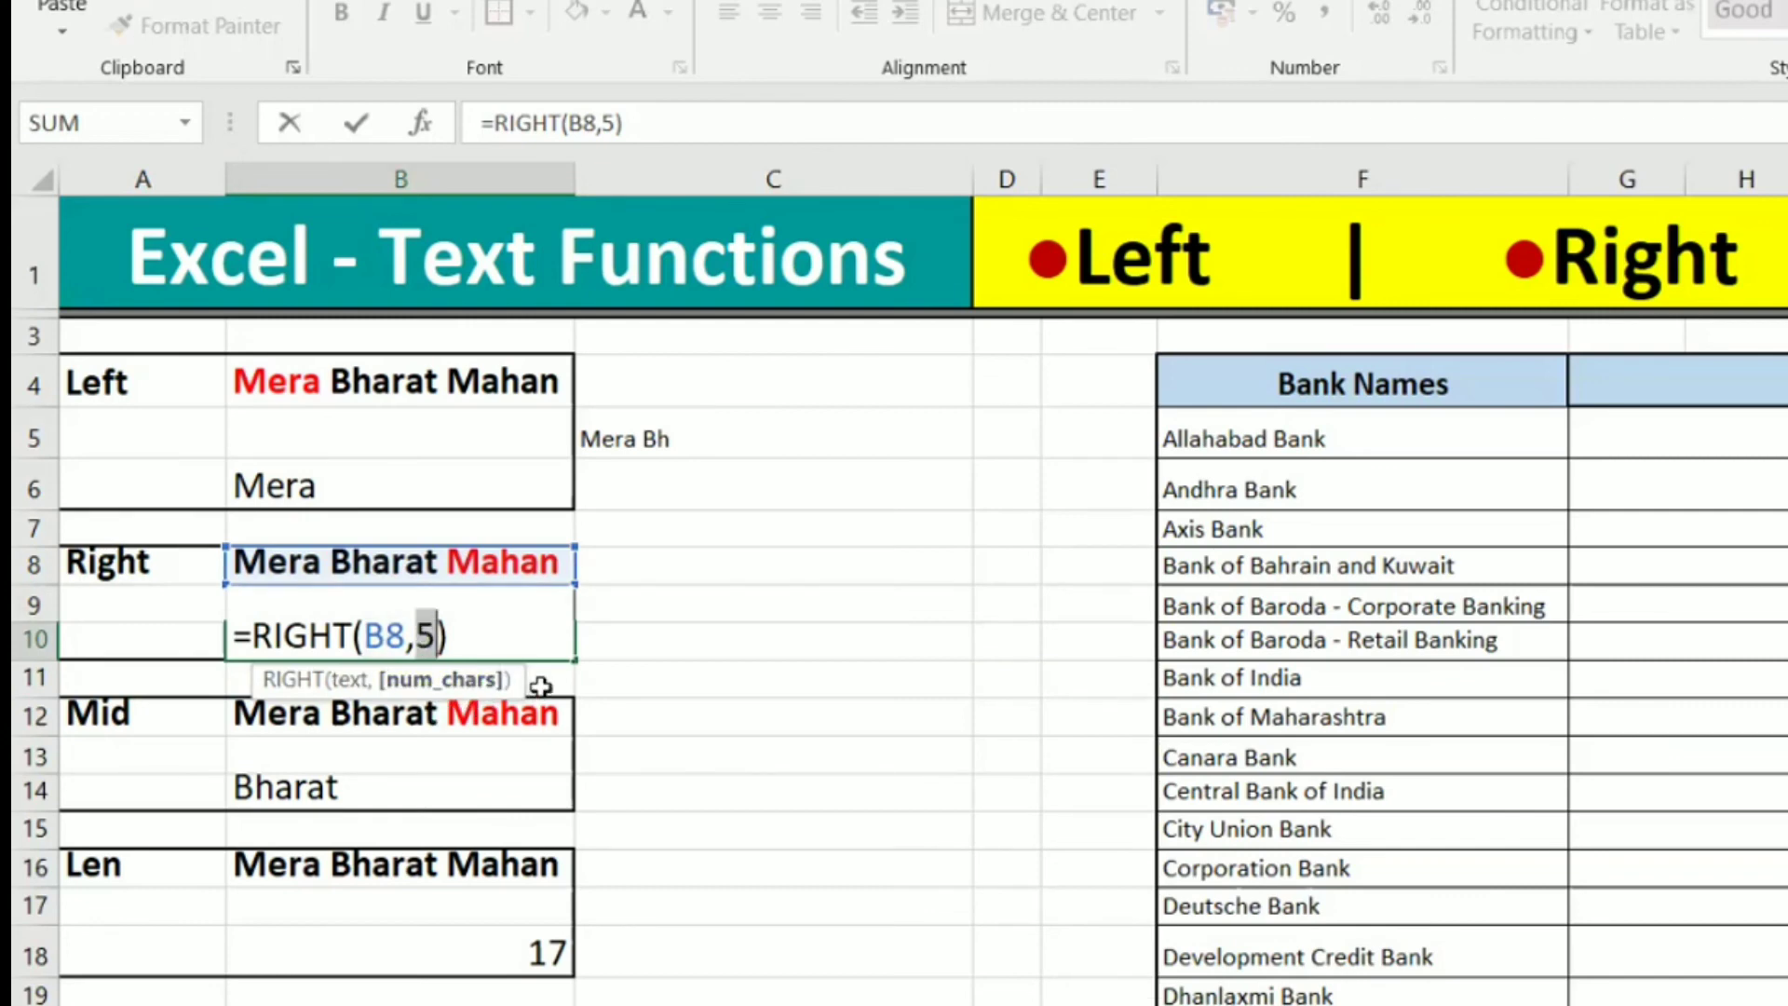
pyautogui.press('Return')
pyautogui.click(407, 636)
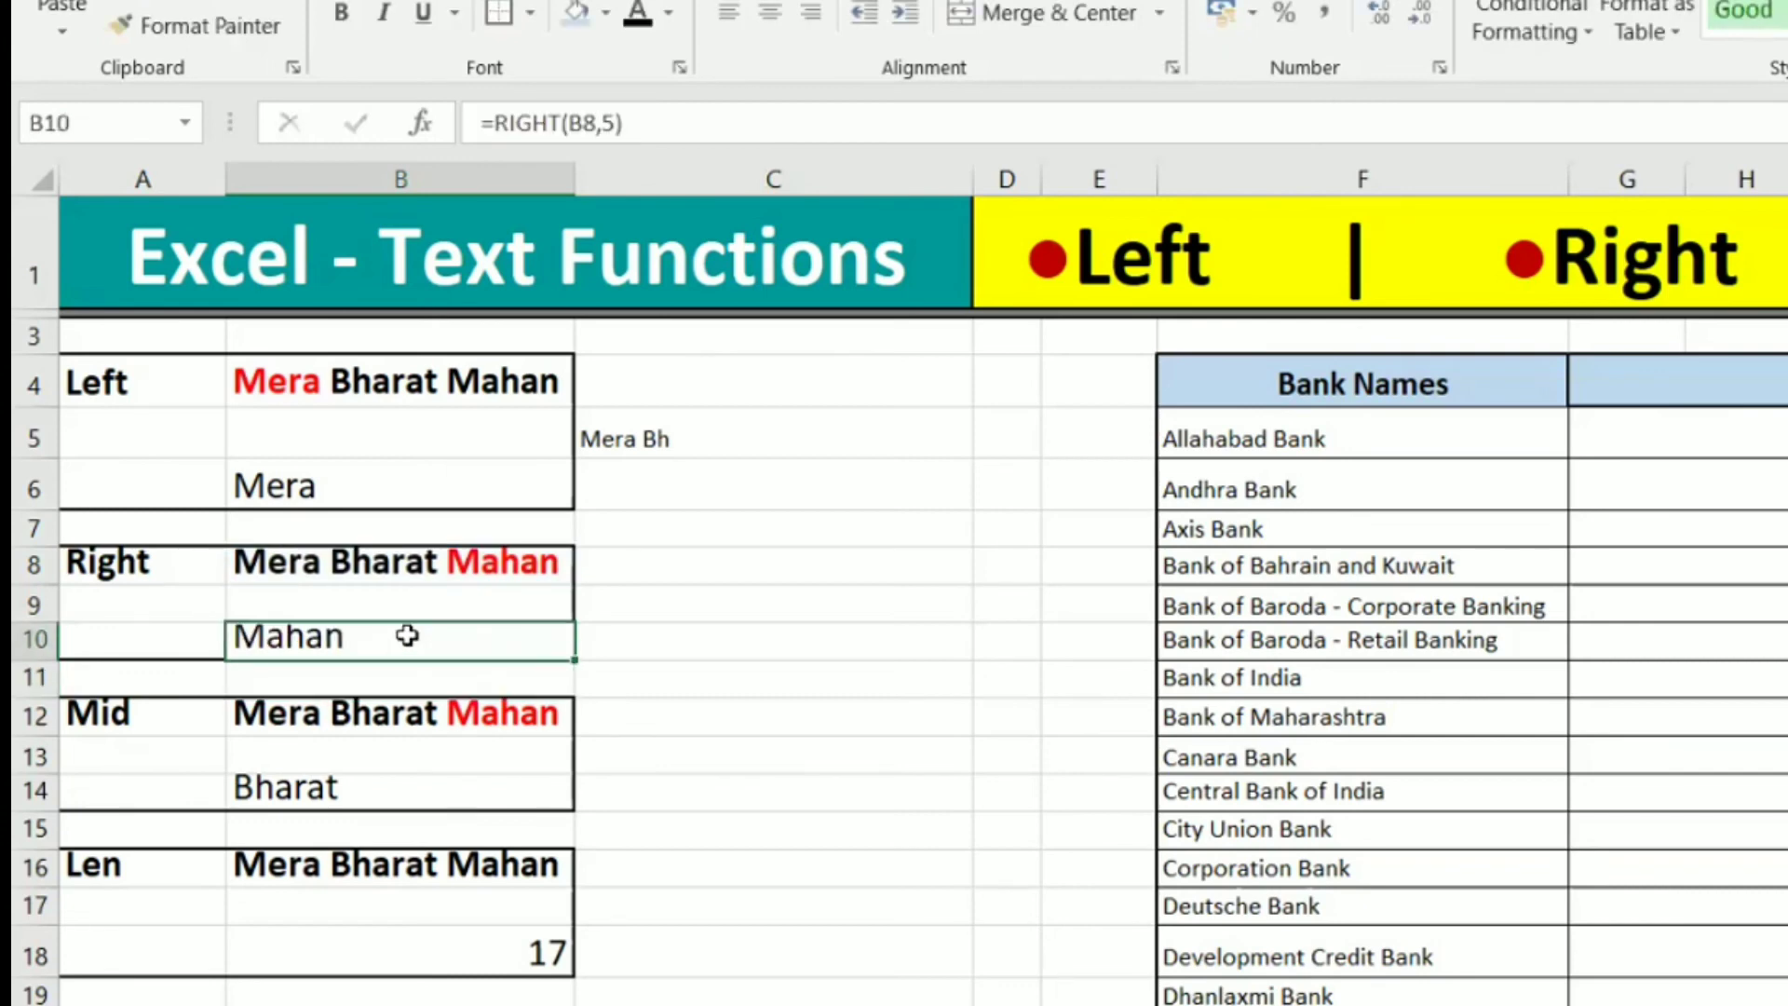
# Step: Enter the formula =RIGHT(B8,9) in cell C9 to extract the last nine characters of the sample text
pyautogui.click(700, 606)
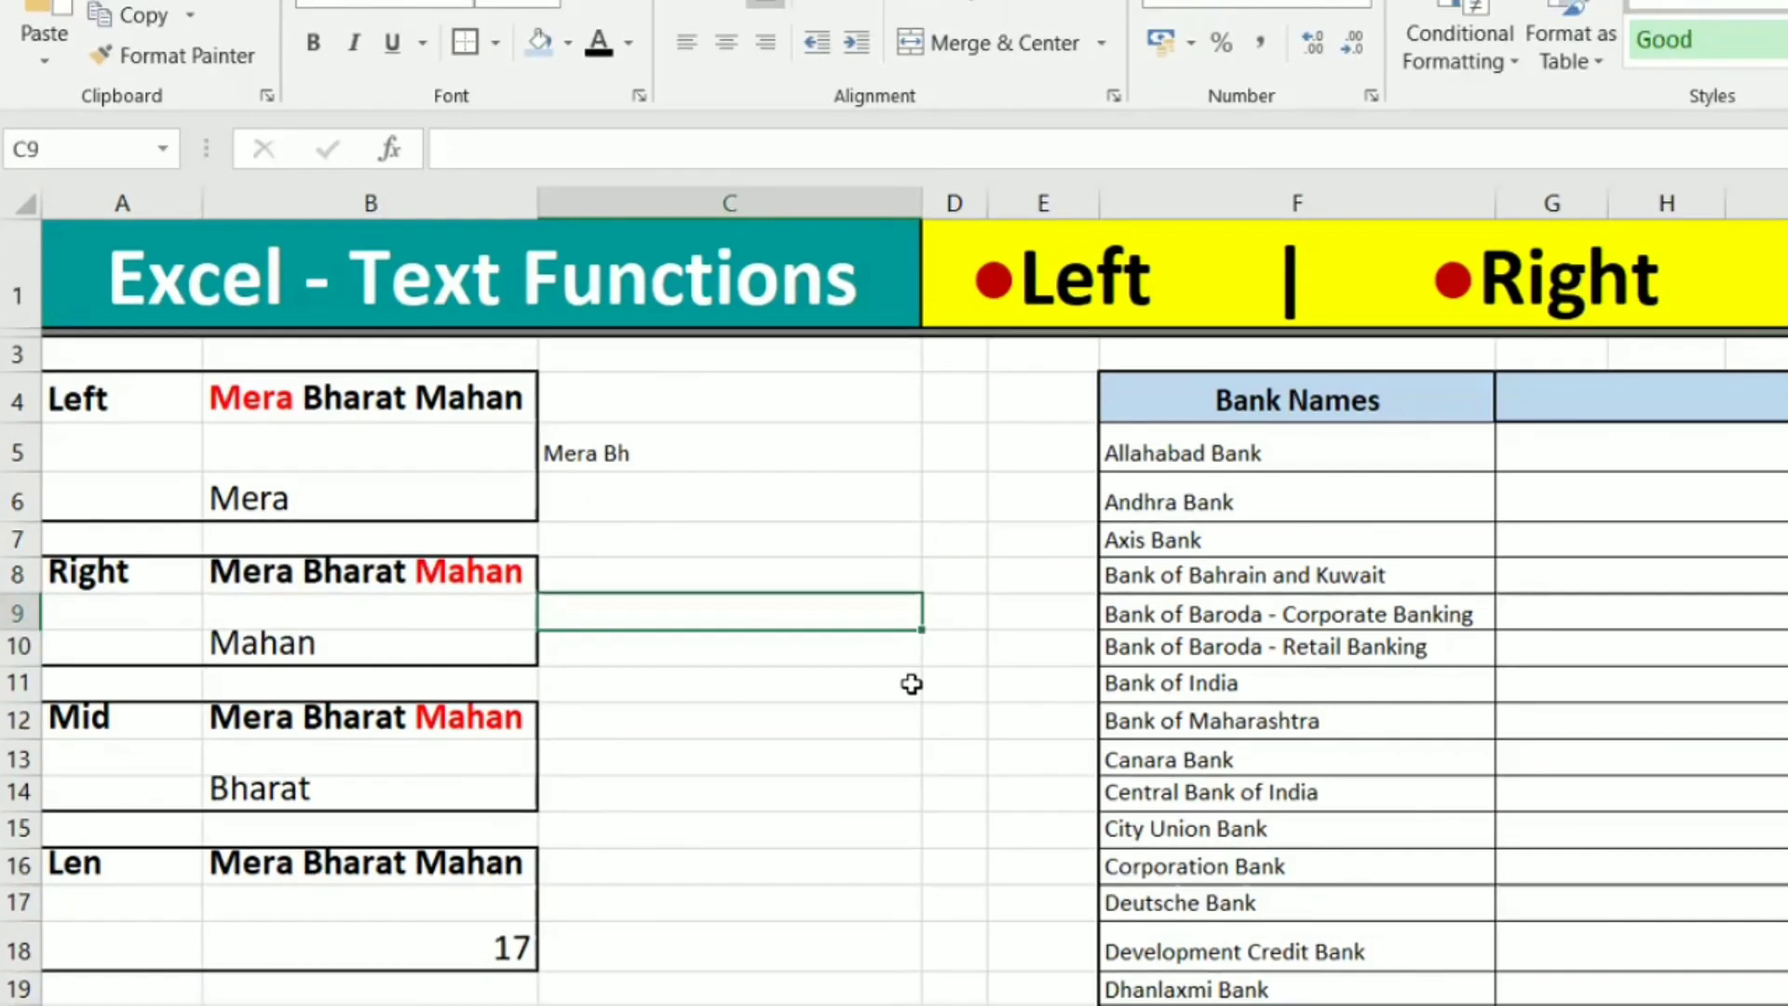
pyautogui.write('=ri')
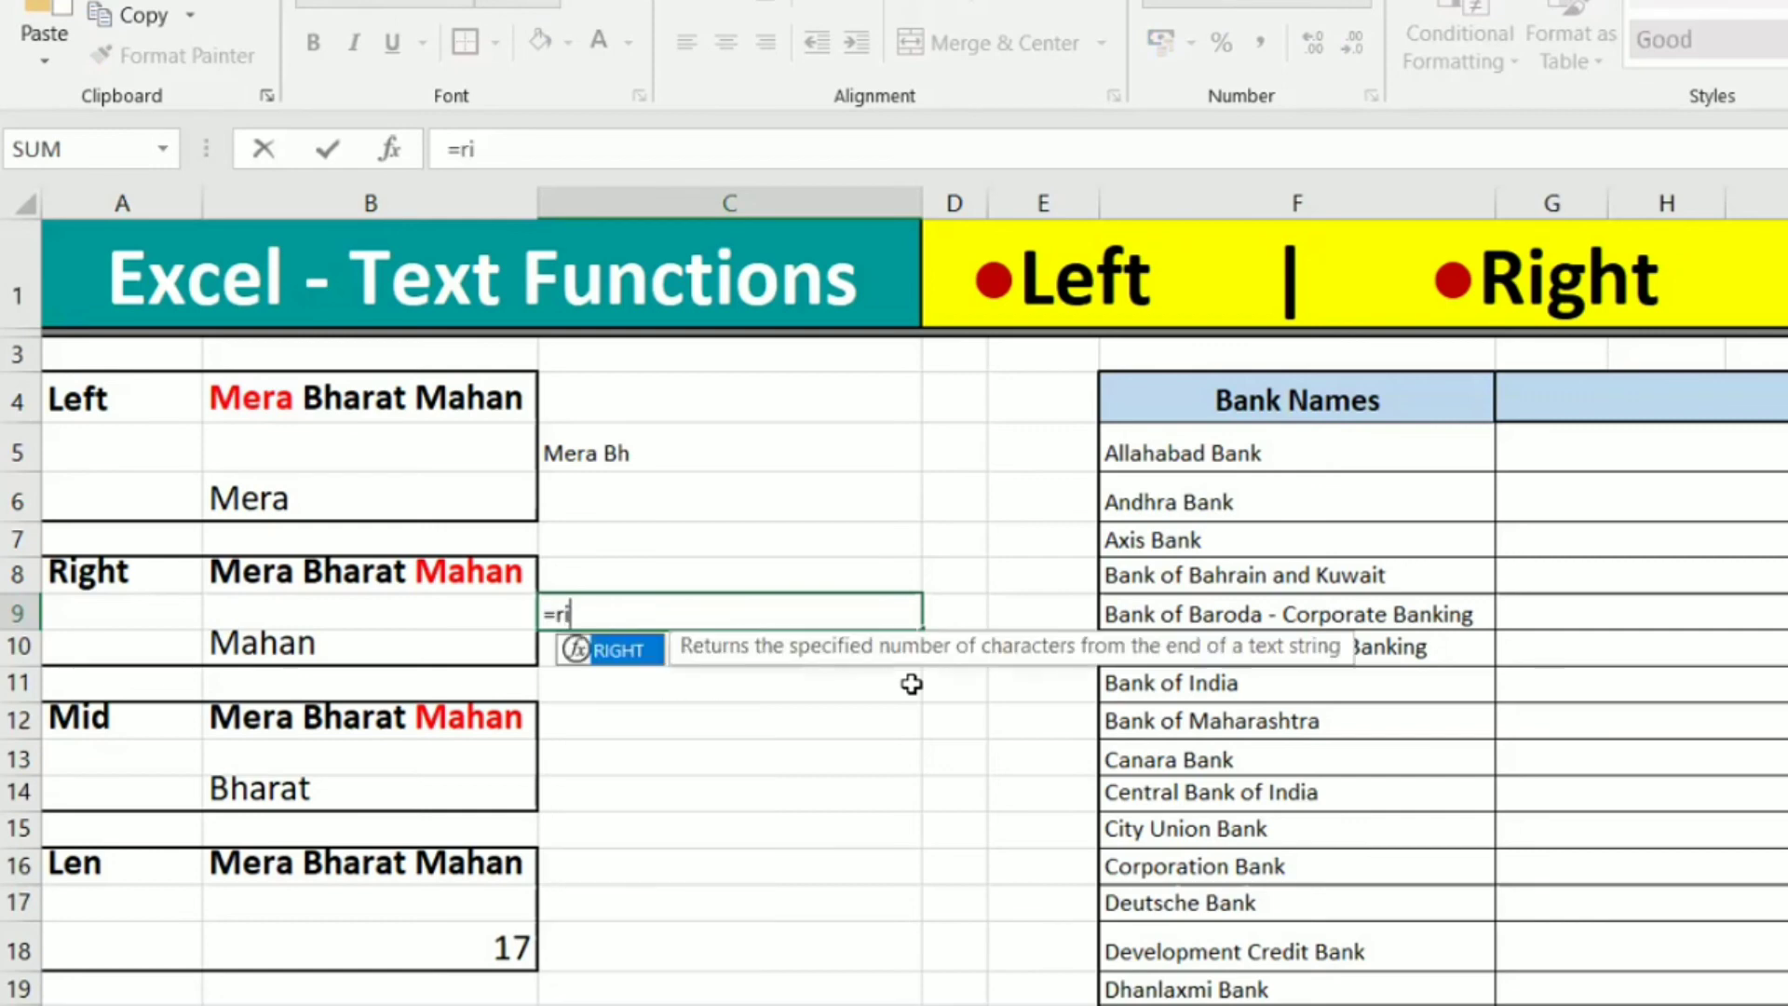
pyautogui.press('Tab')
pyautogui.press('Left')
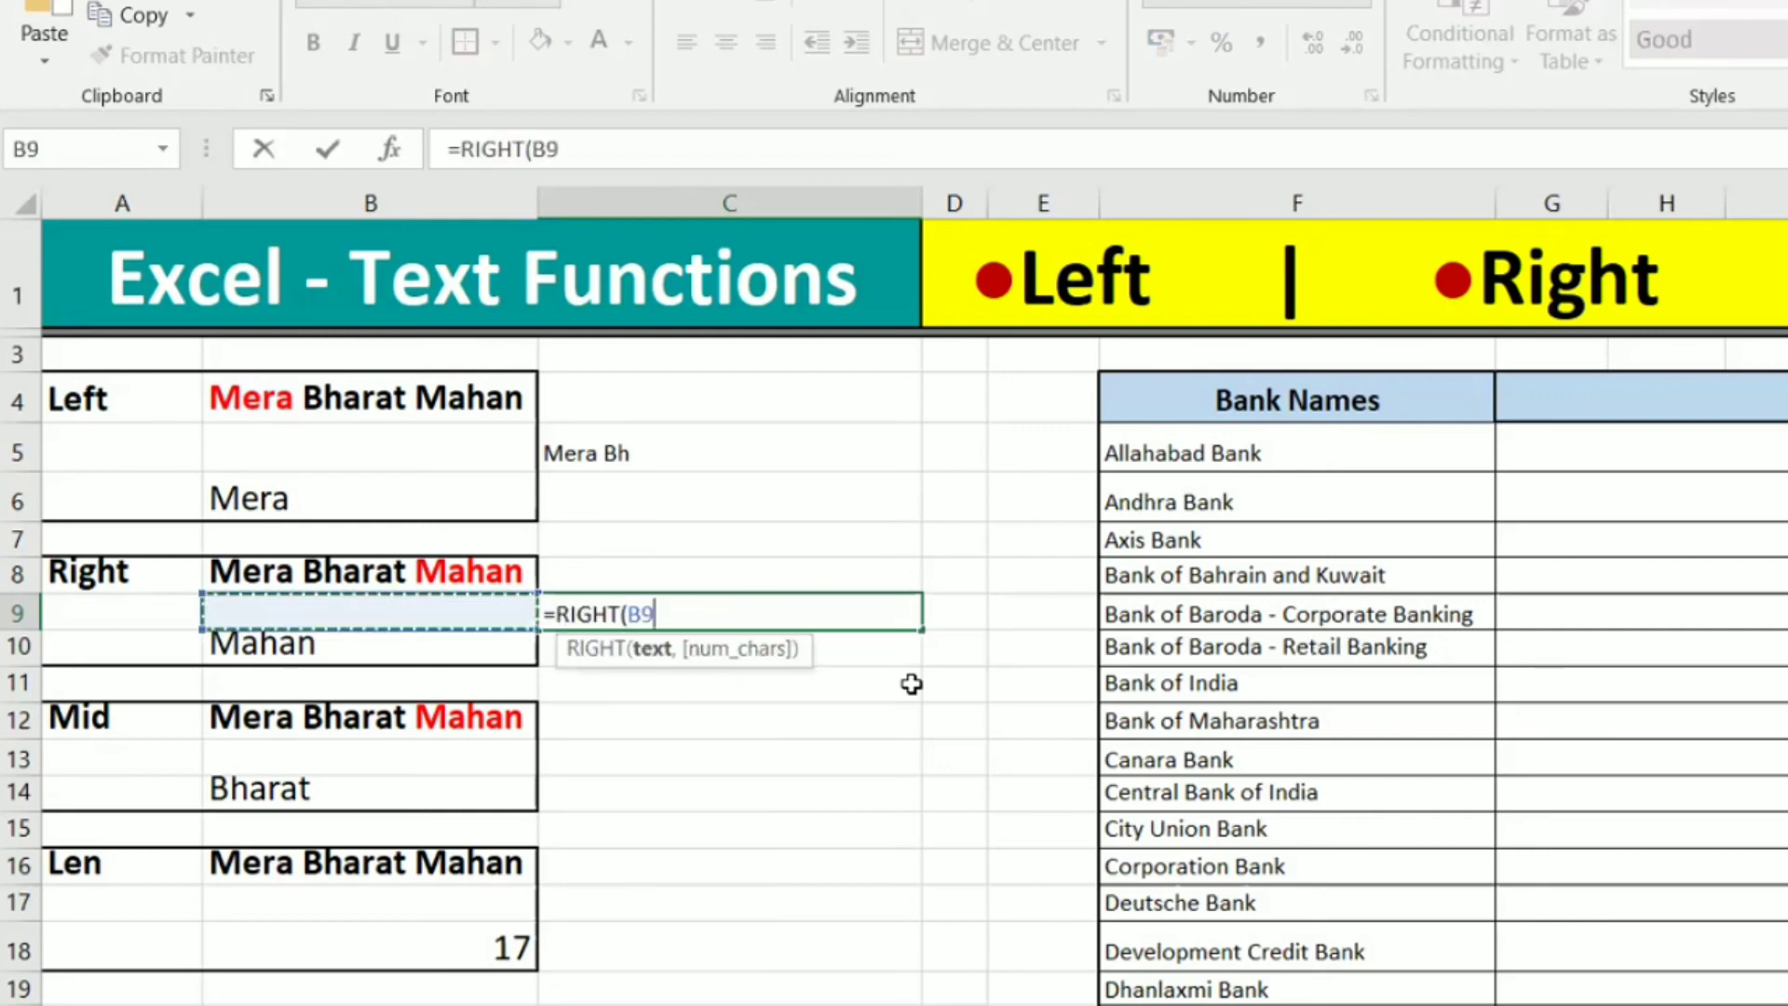
pyautogui.press('Up')
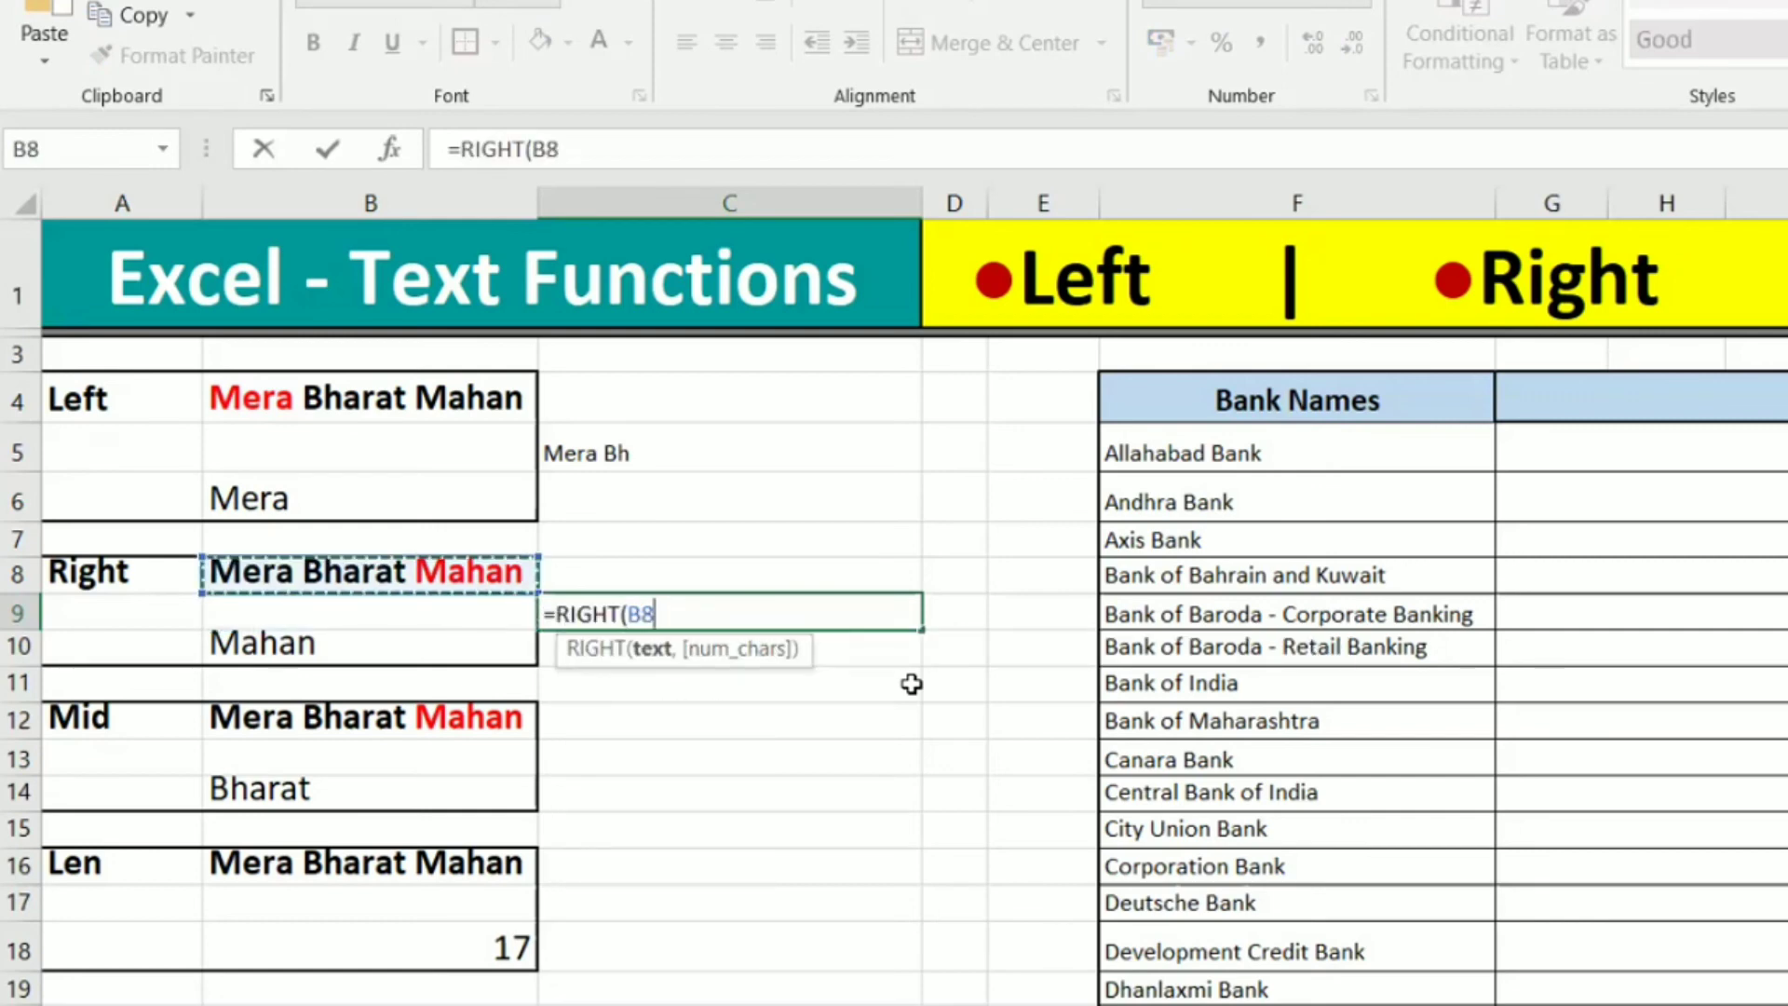
pyautogui.write(',')
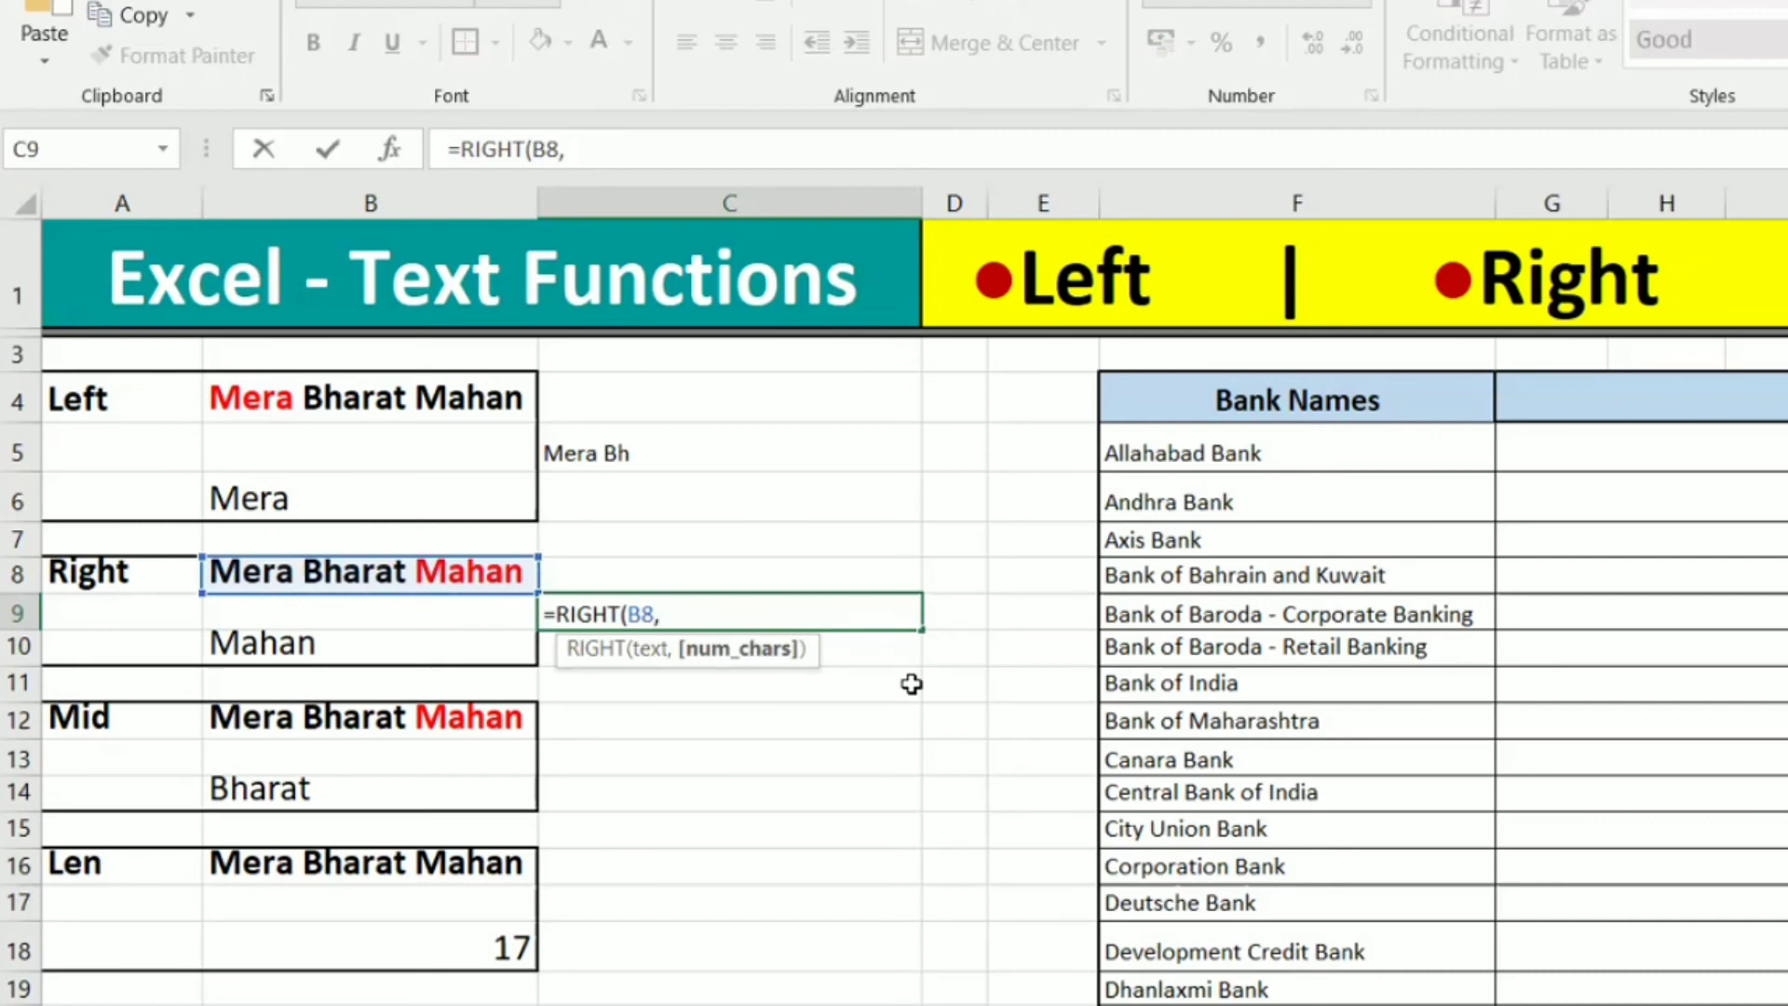
pyautogui.write('9)')
pyautogui.press('Return')
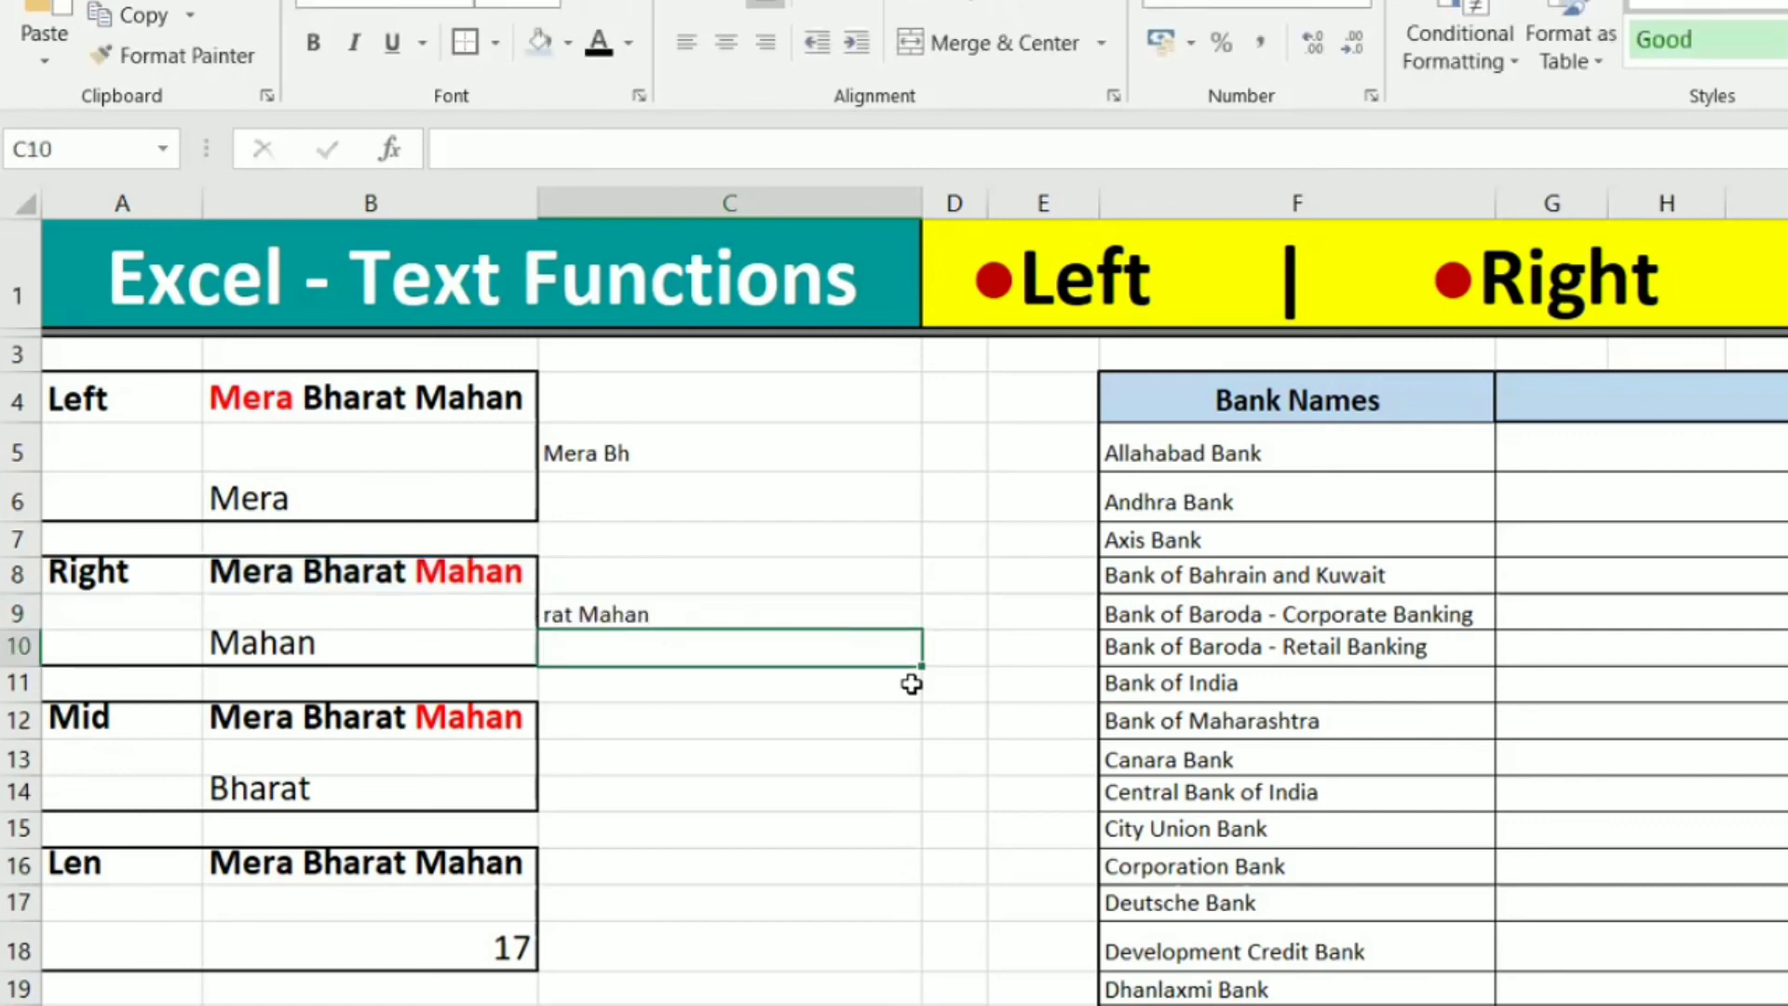
pyautogui.press('Up')
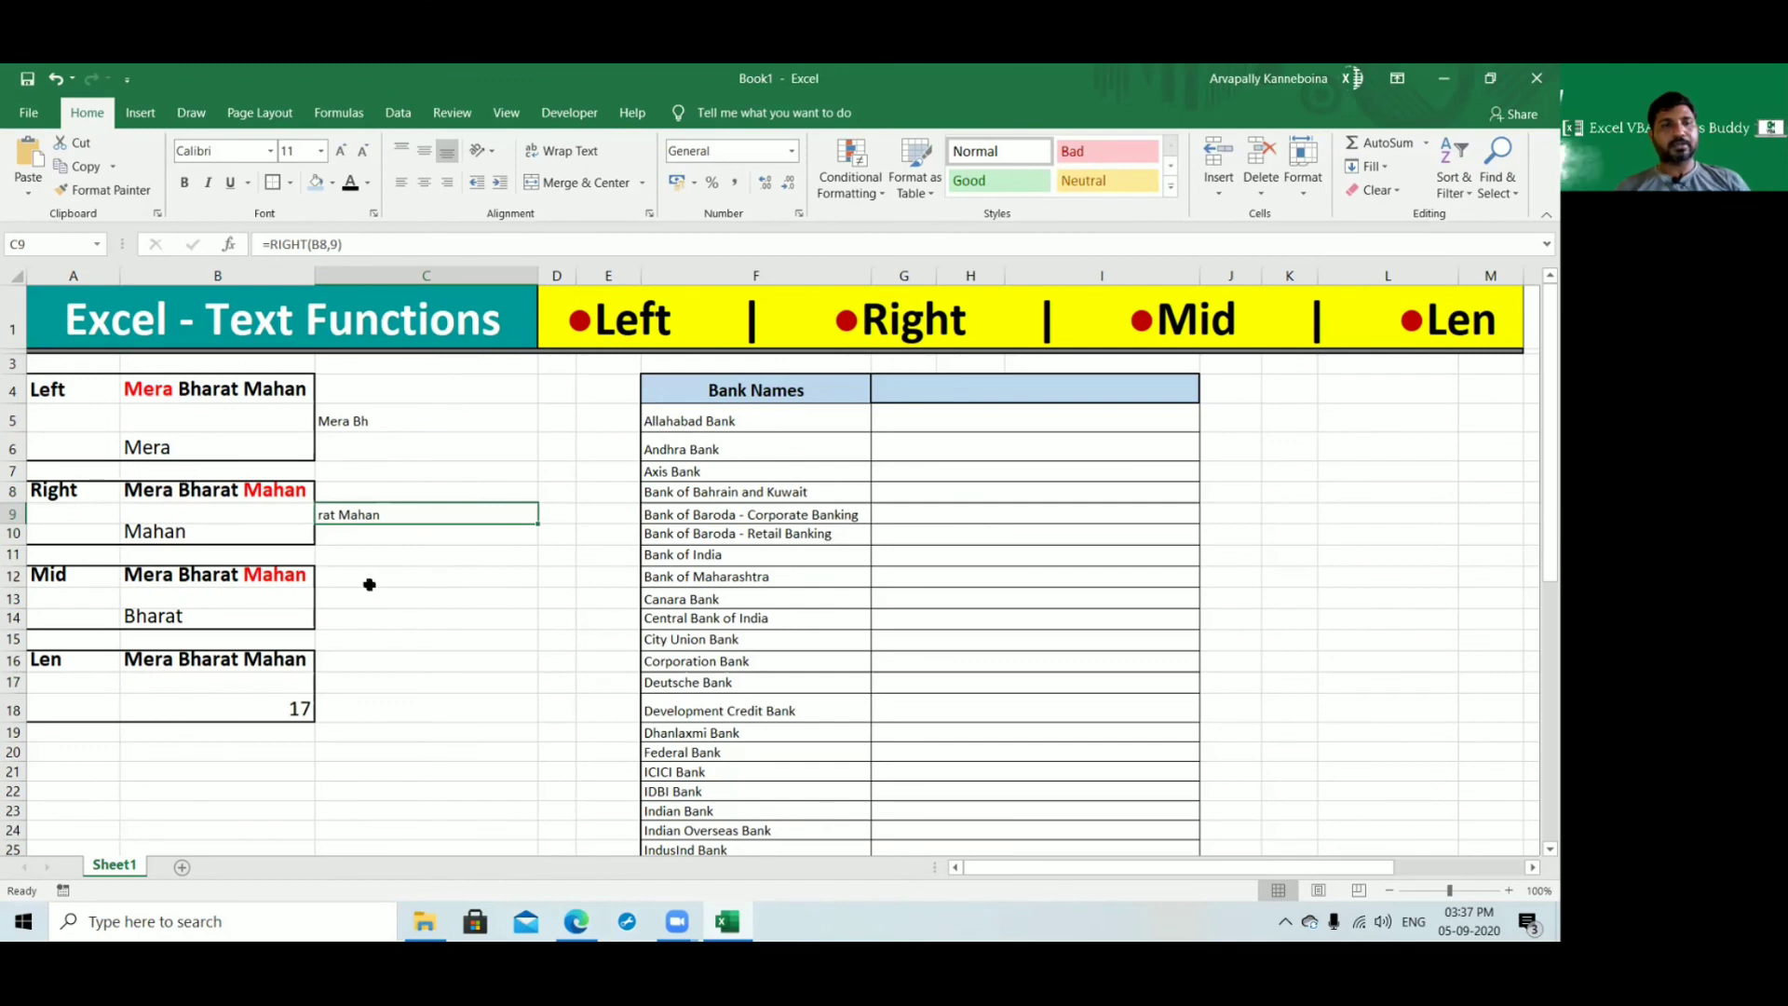
# Step: Examine the MID formula in cell B14, checking its text, start-number and character-count arguments against the source text in B12
pyautogui.click(366, 581)
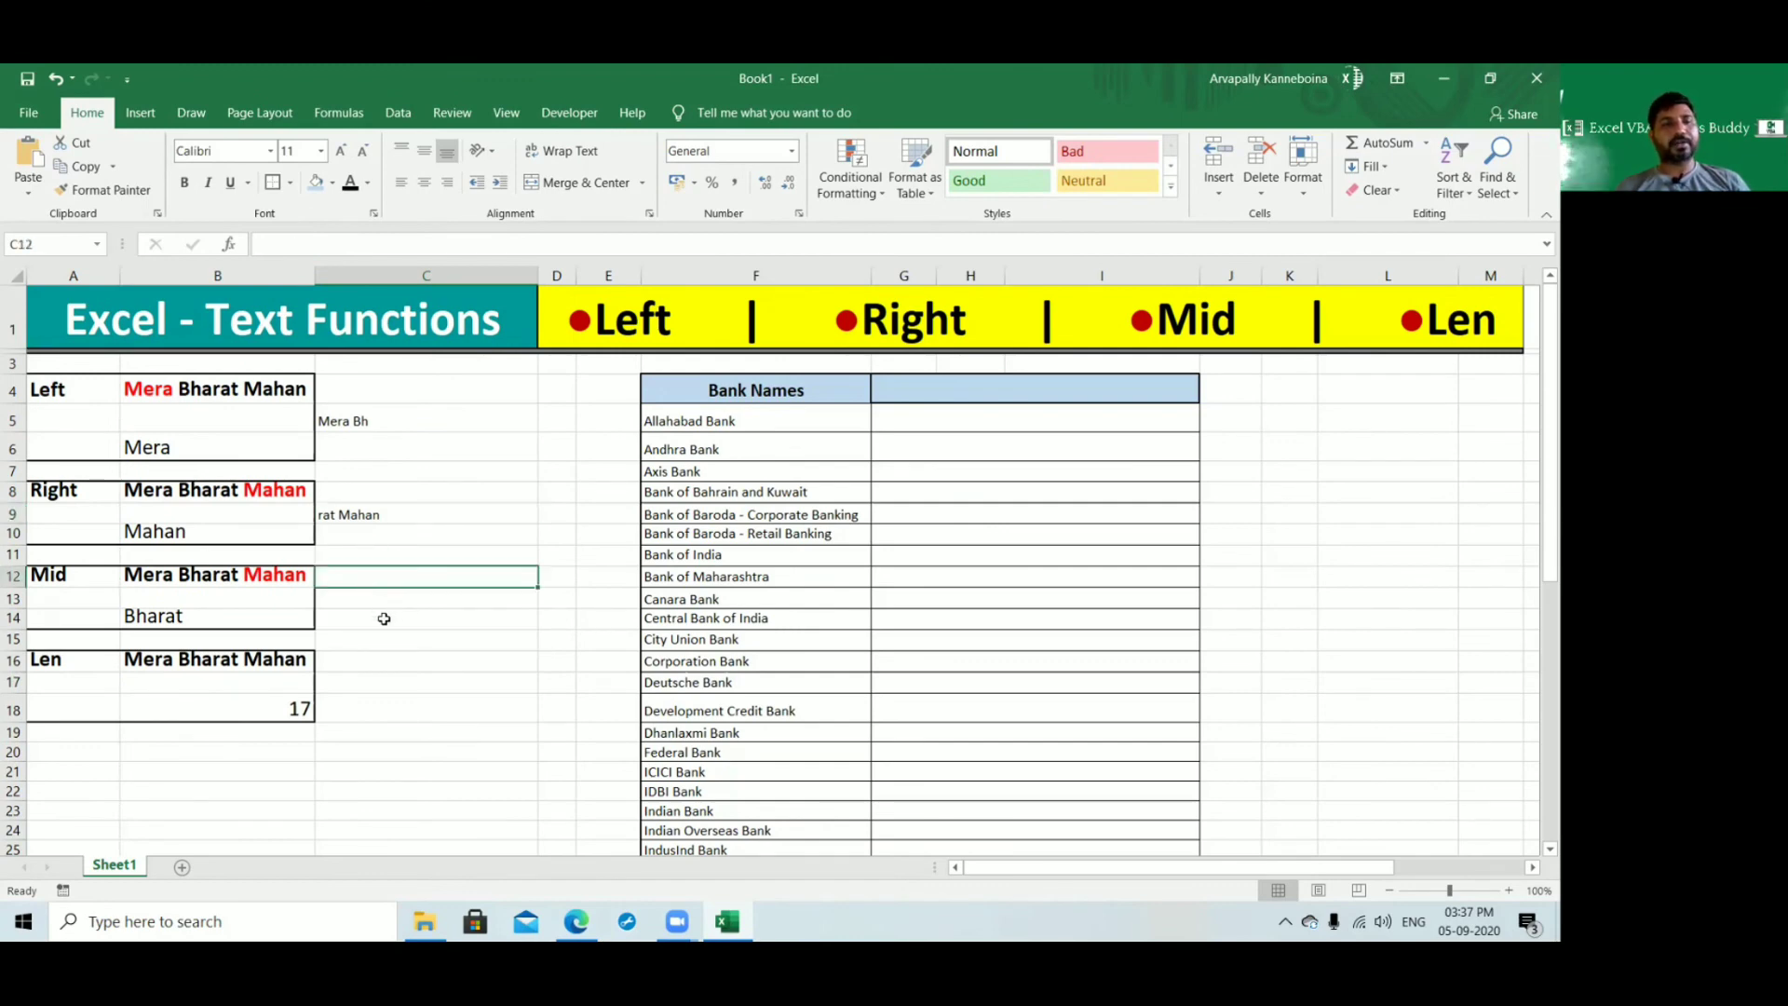
pyautogui.moveTo(382, 618); pyautogui.dragTo(378, 590)
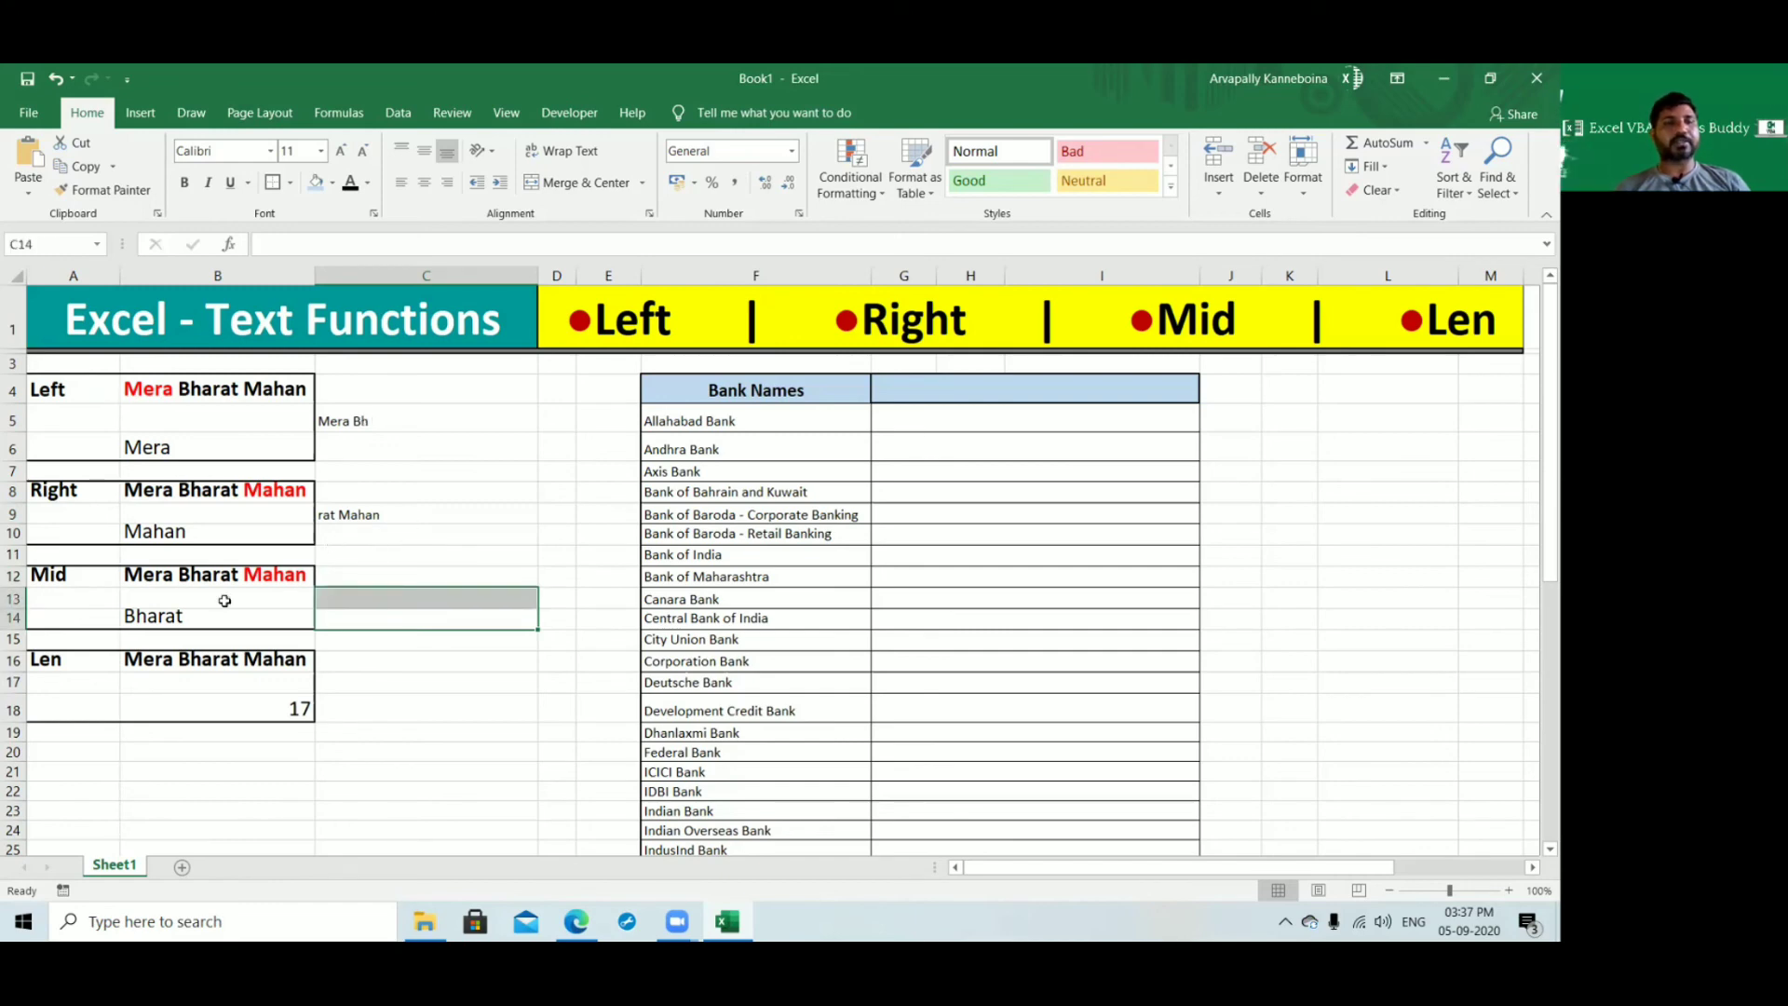
pyautogui.click(66, 575)
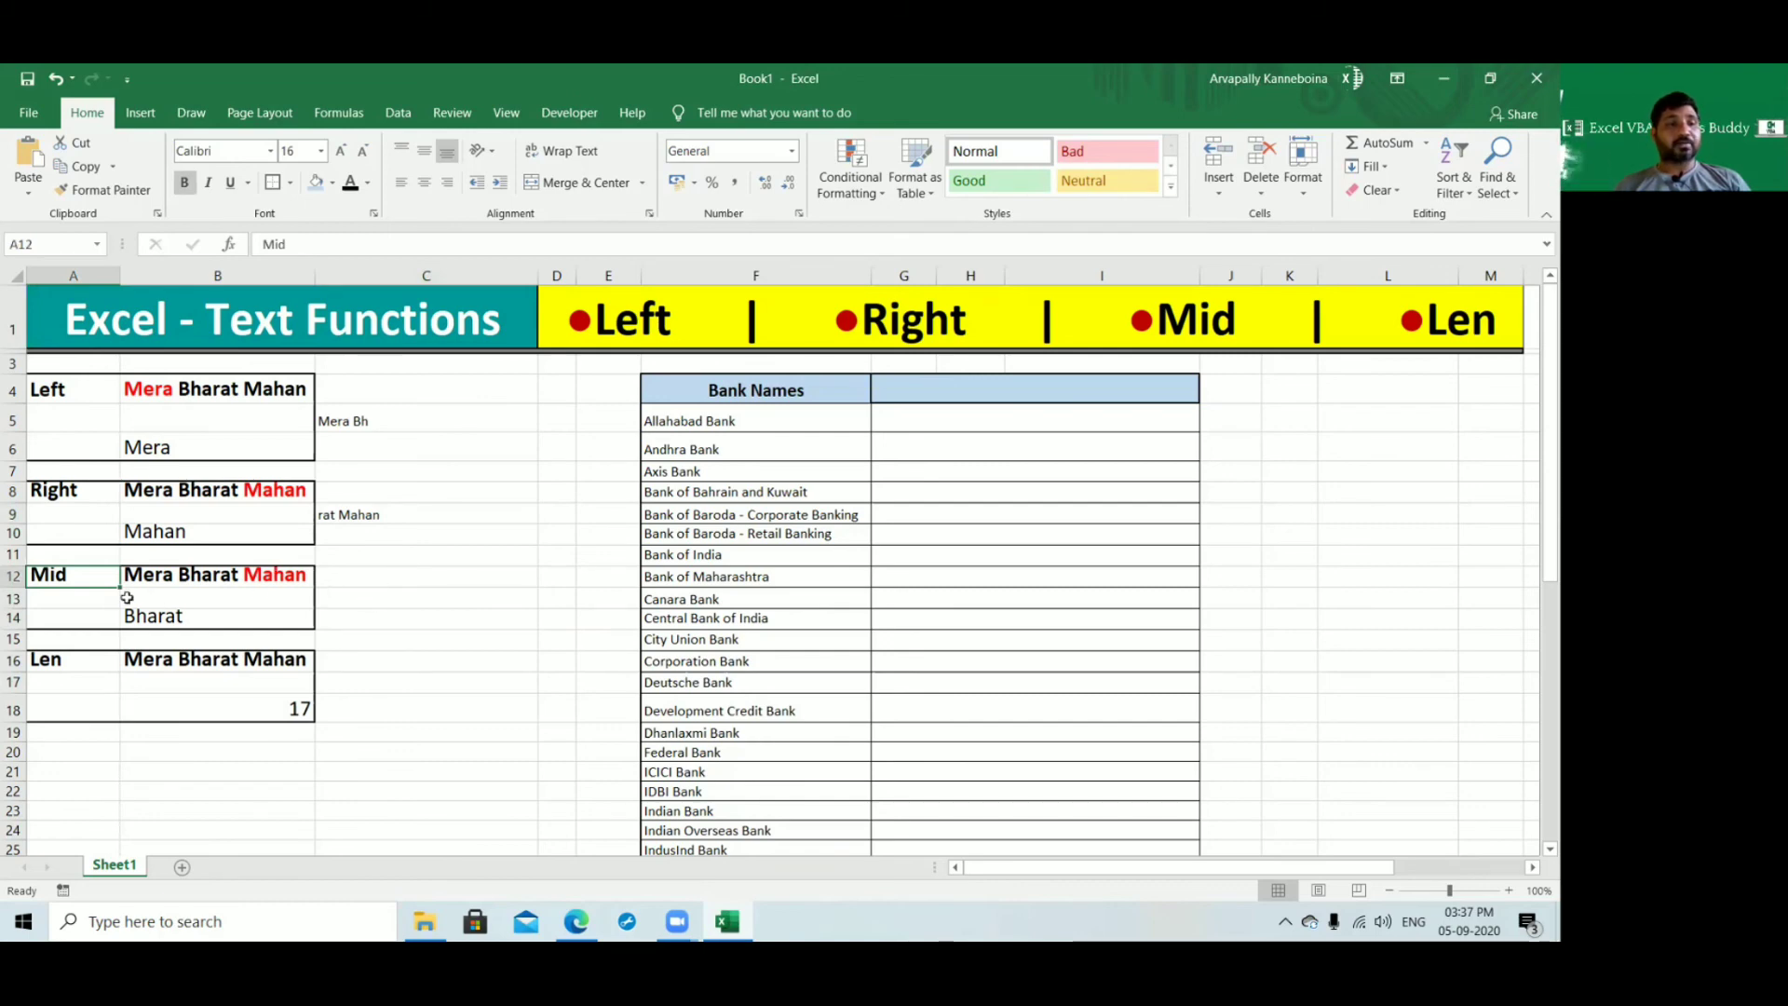
pyautogui.click(344, 581)
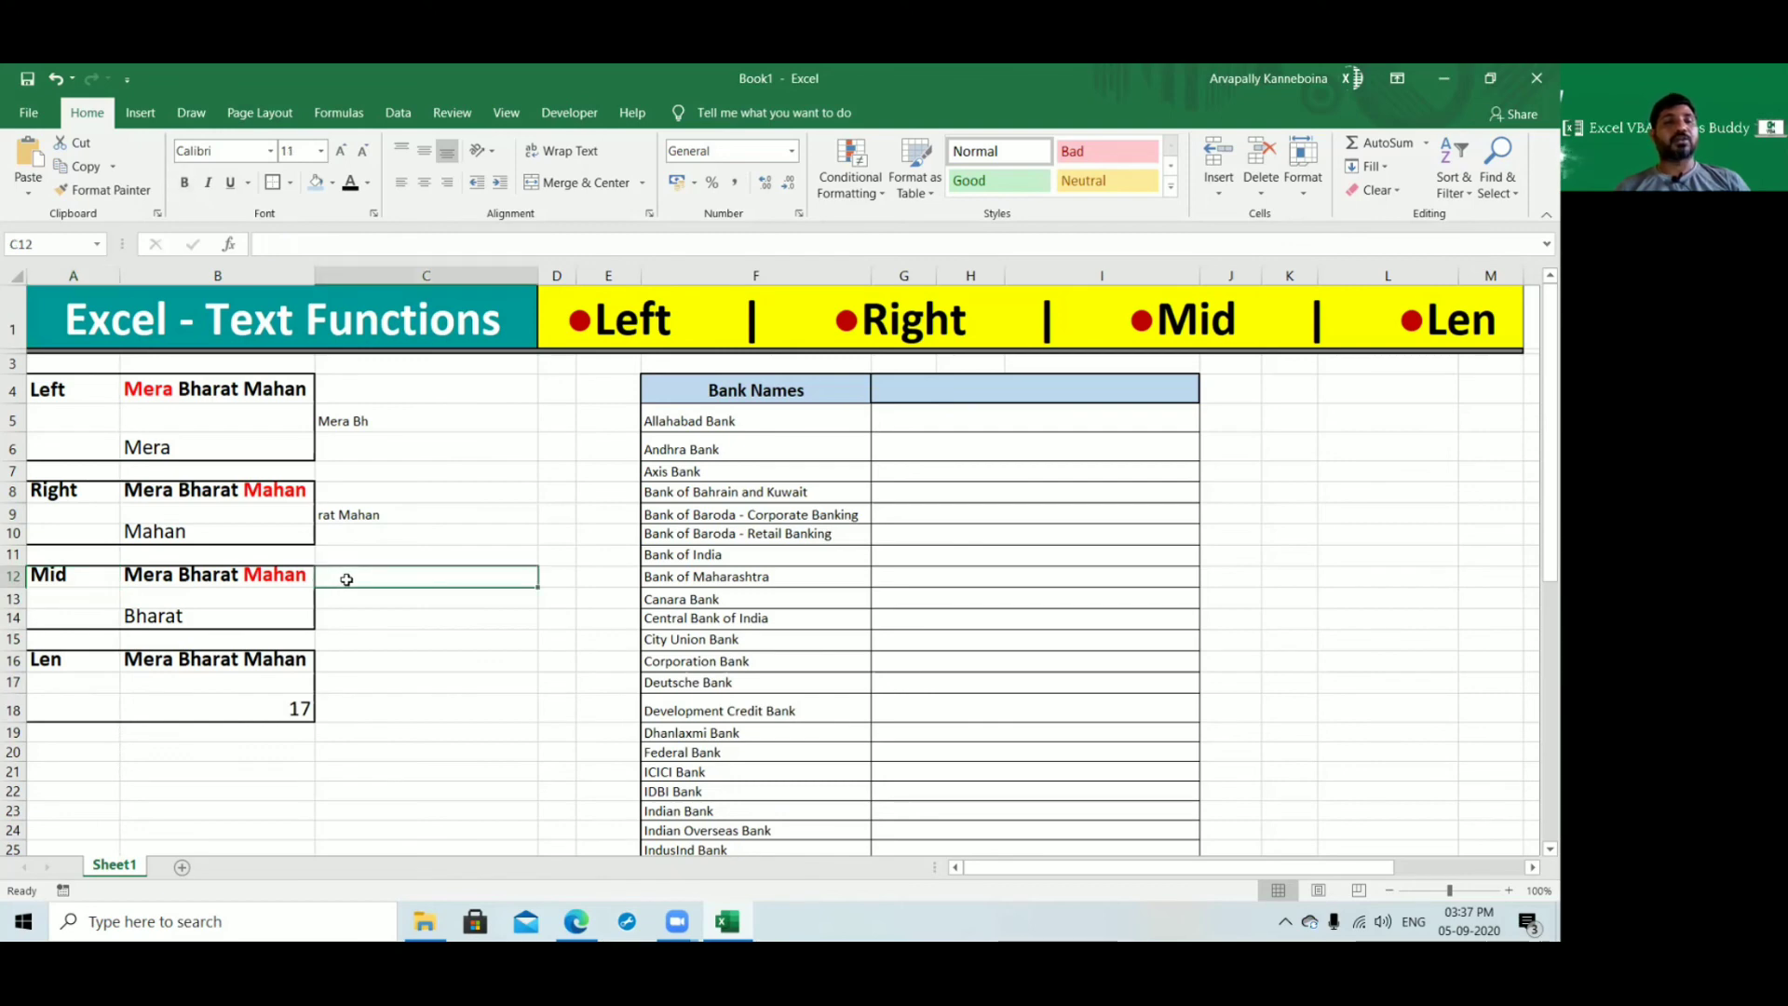
pyautogui.click(206, 616)
pyautogui.doubleClick(205, 617)
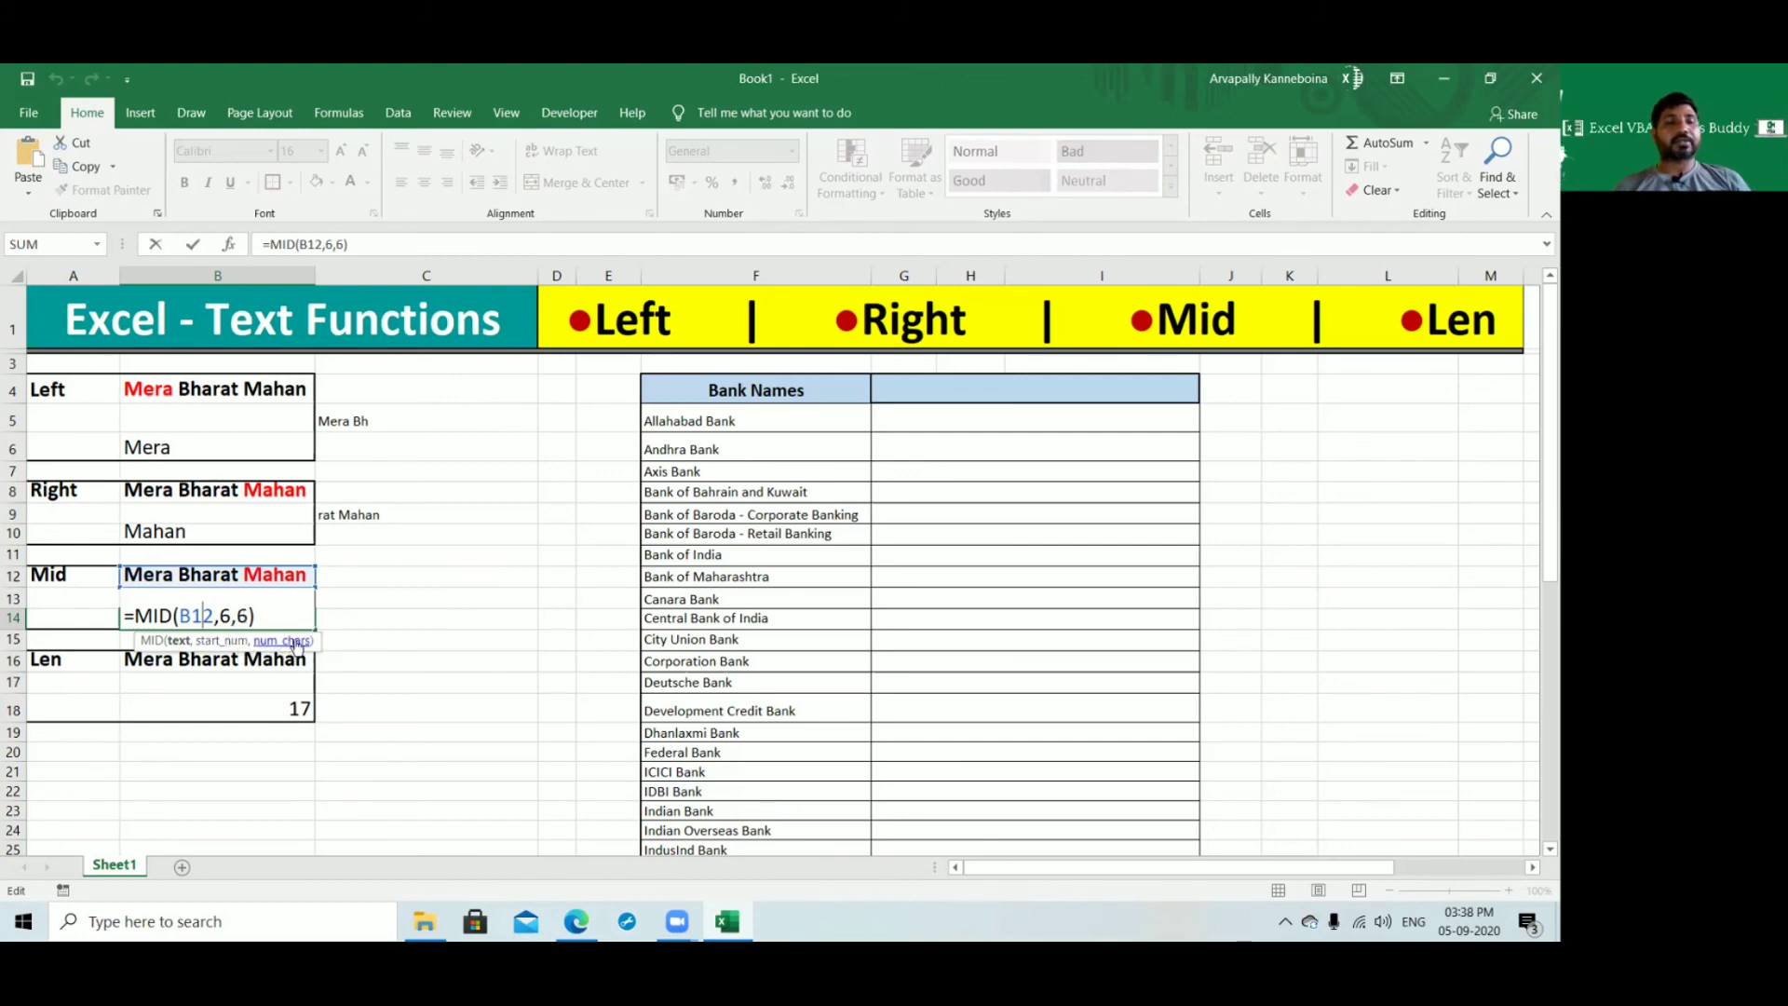
pyautogui.doubleClick(242, 615)
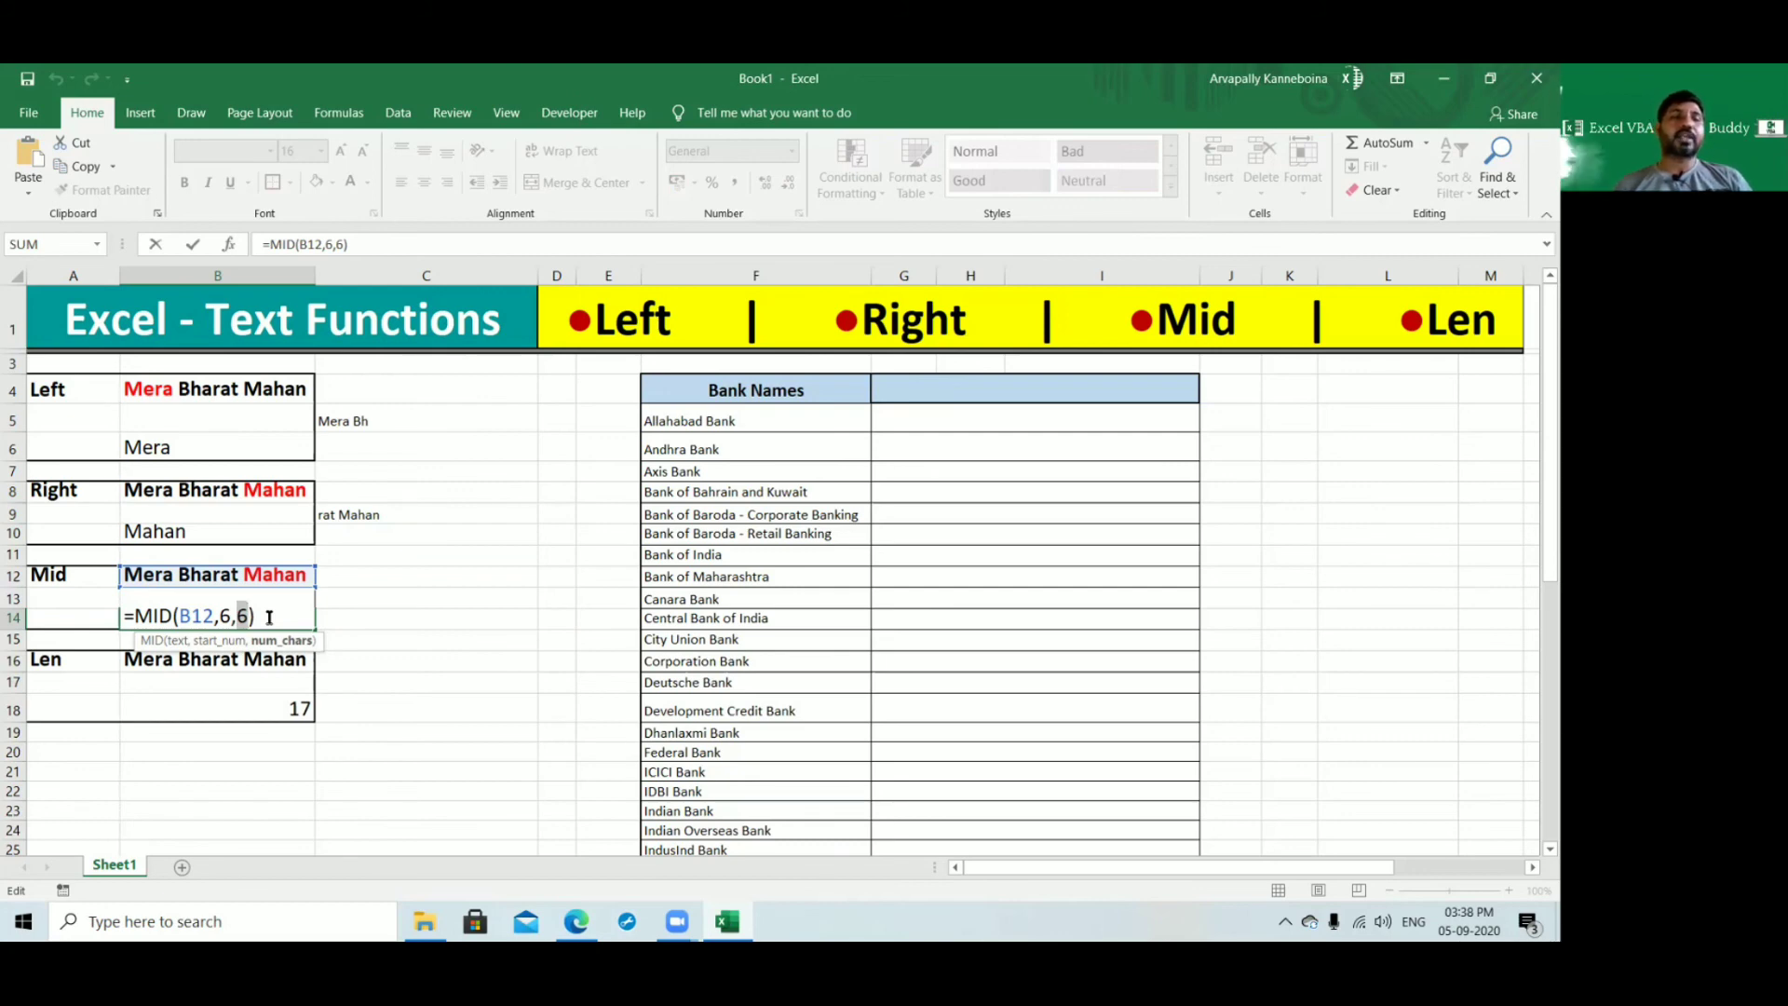
pyautogui.press('Return')
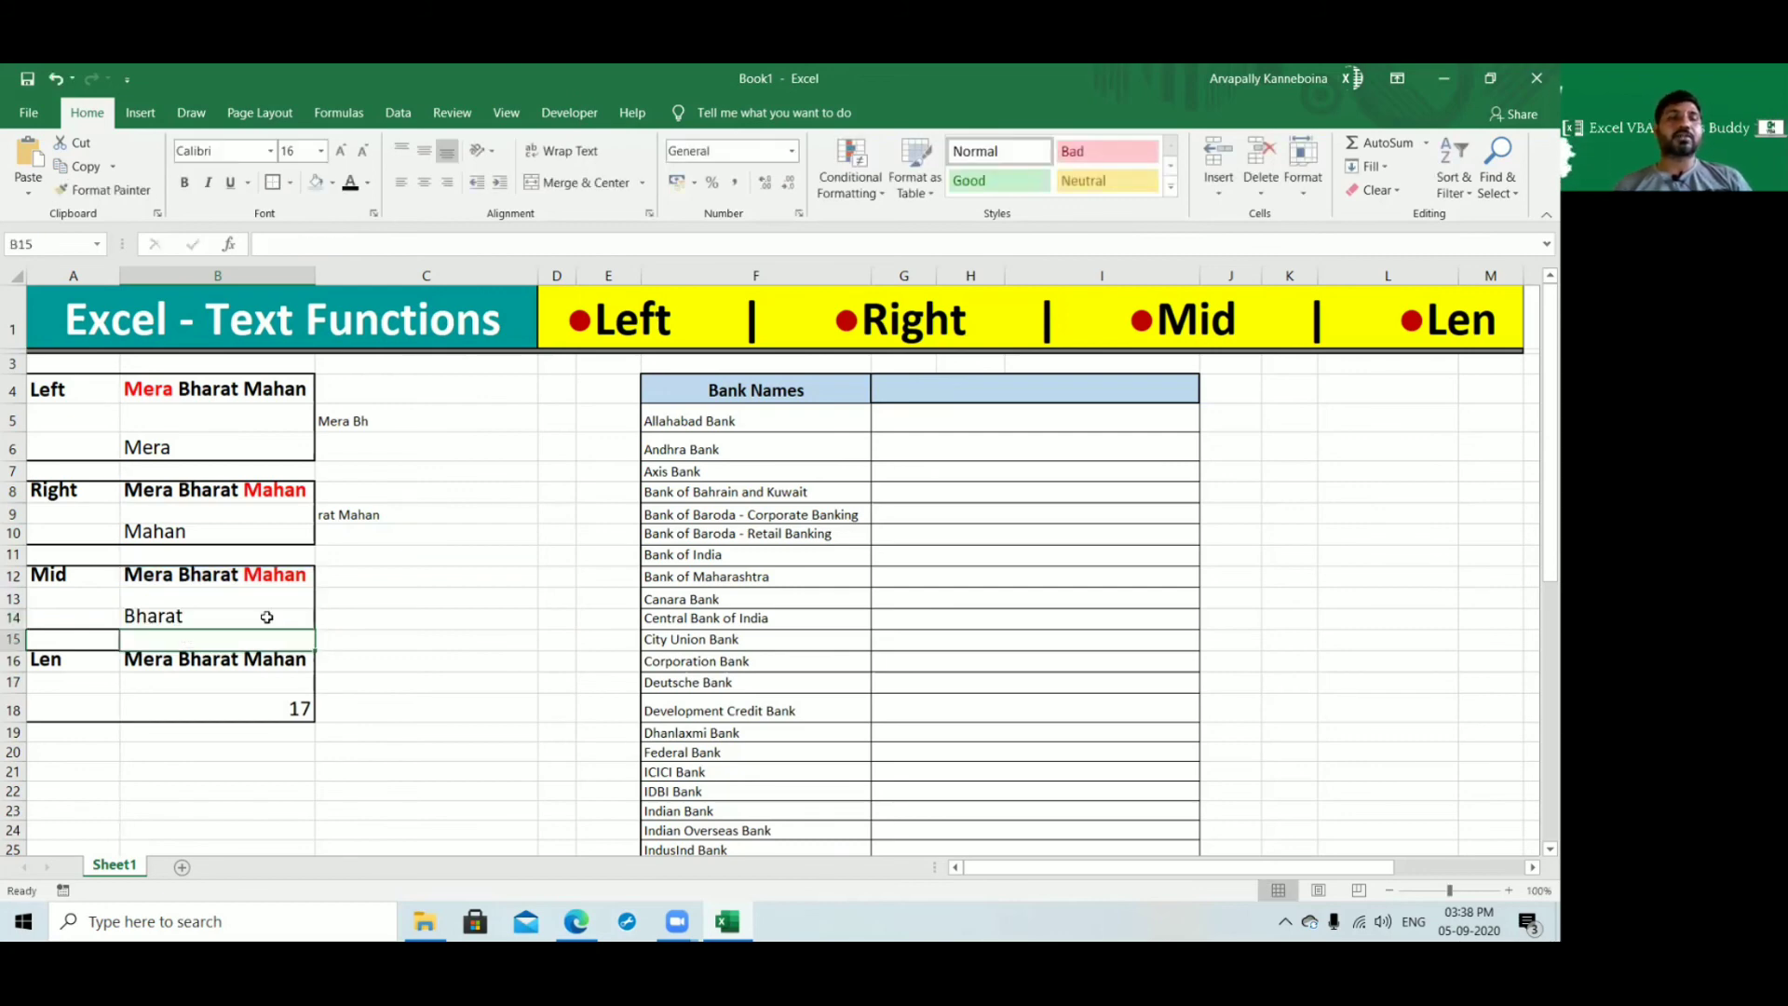
pyautogui.click(200, 619)
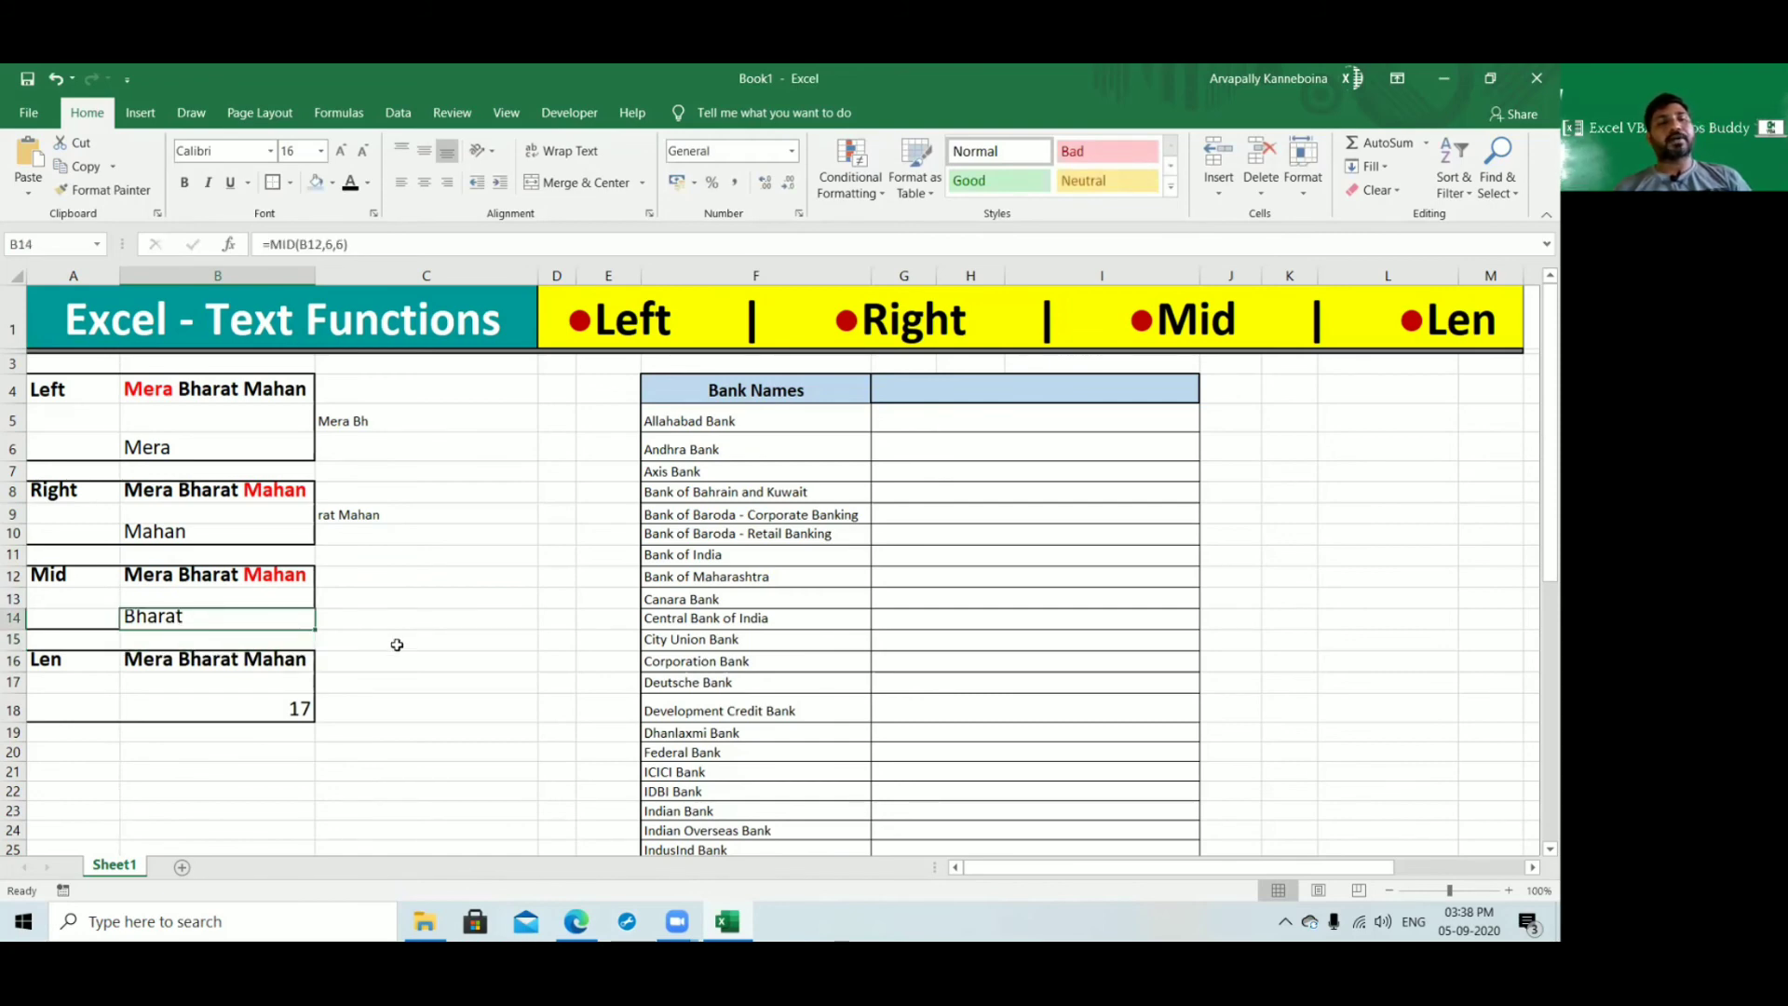
# Step: Enter the formula =MID(B12,6,9) in cell C13 to extract nine characters starting from the sixth character of the sample text
pyautogui.click(405, 599)
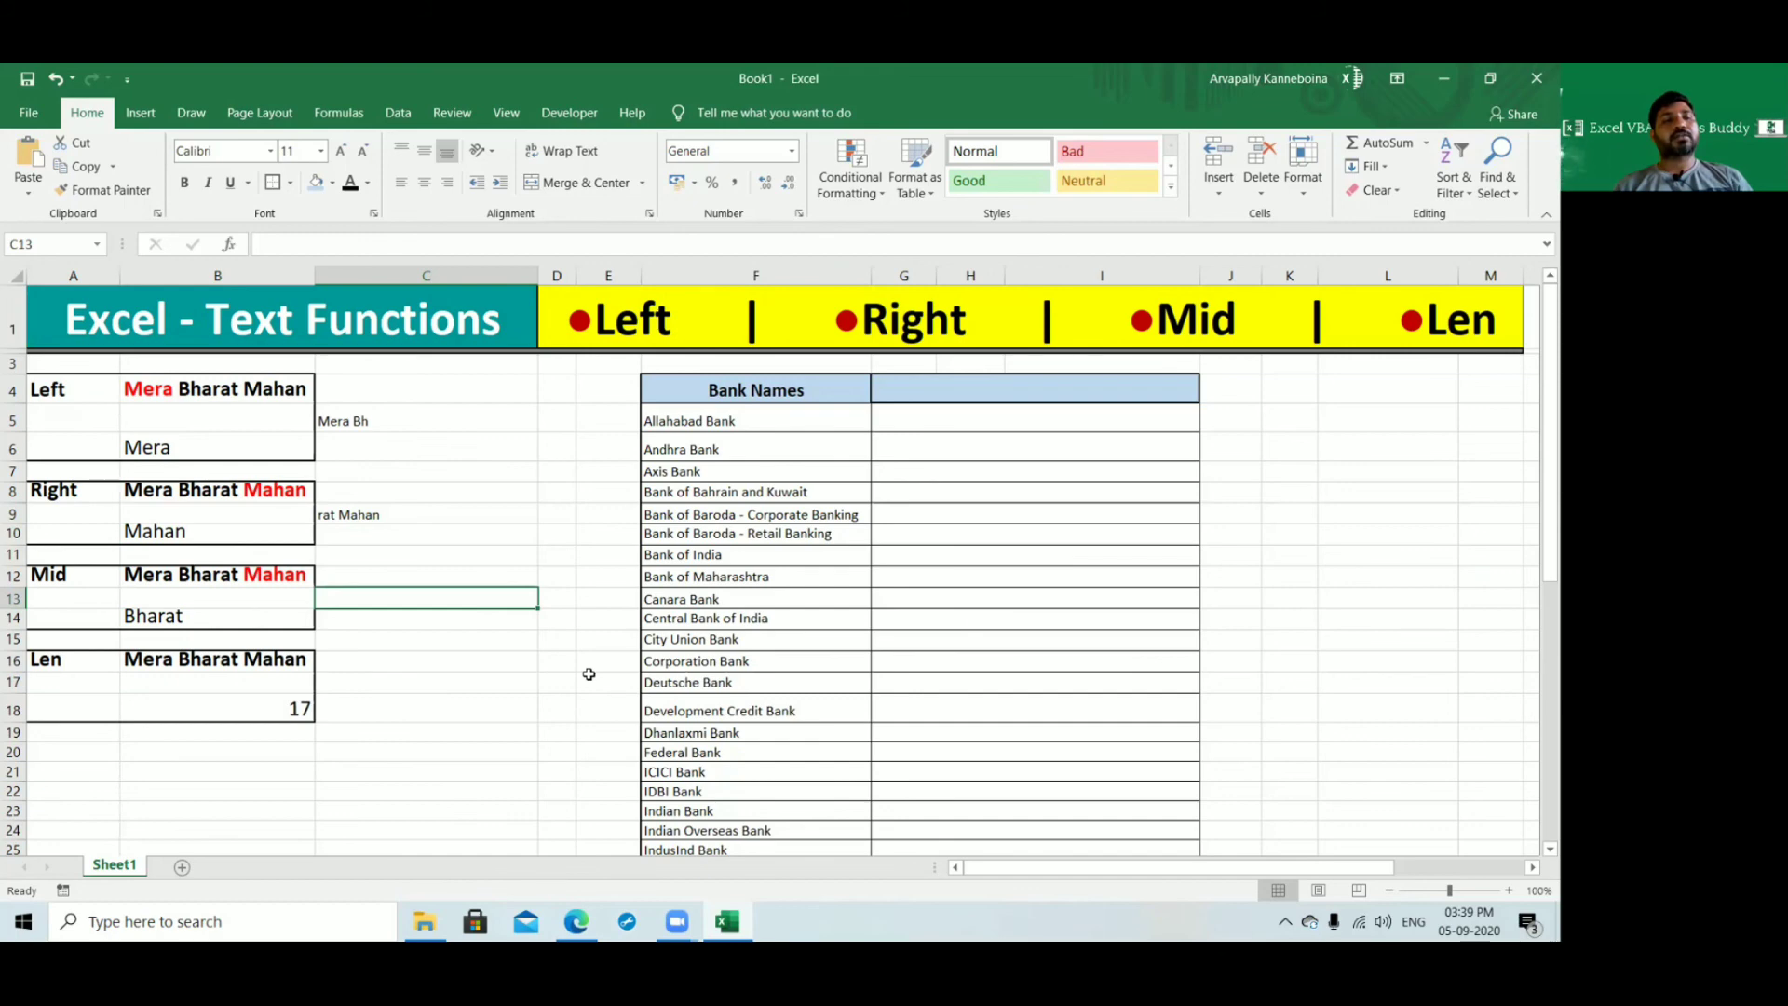
pyautogui.write('=')
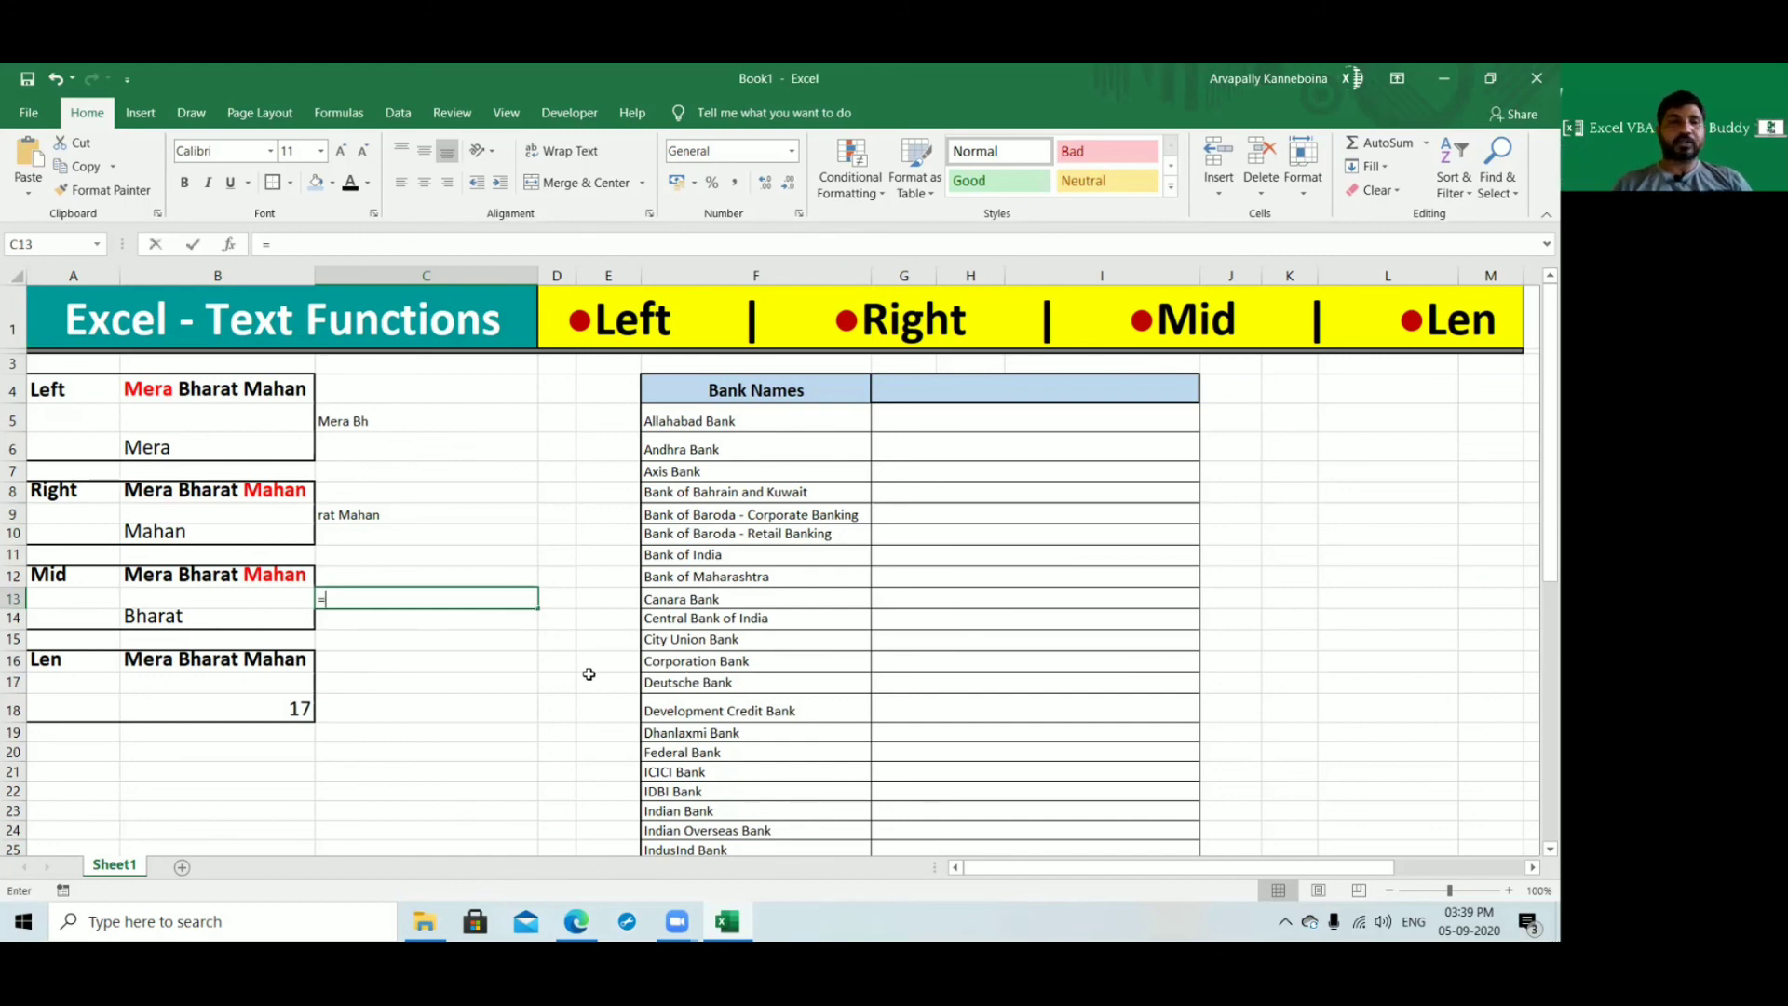
pyautogui.write('mid')
pyautogui.press('Tab')
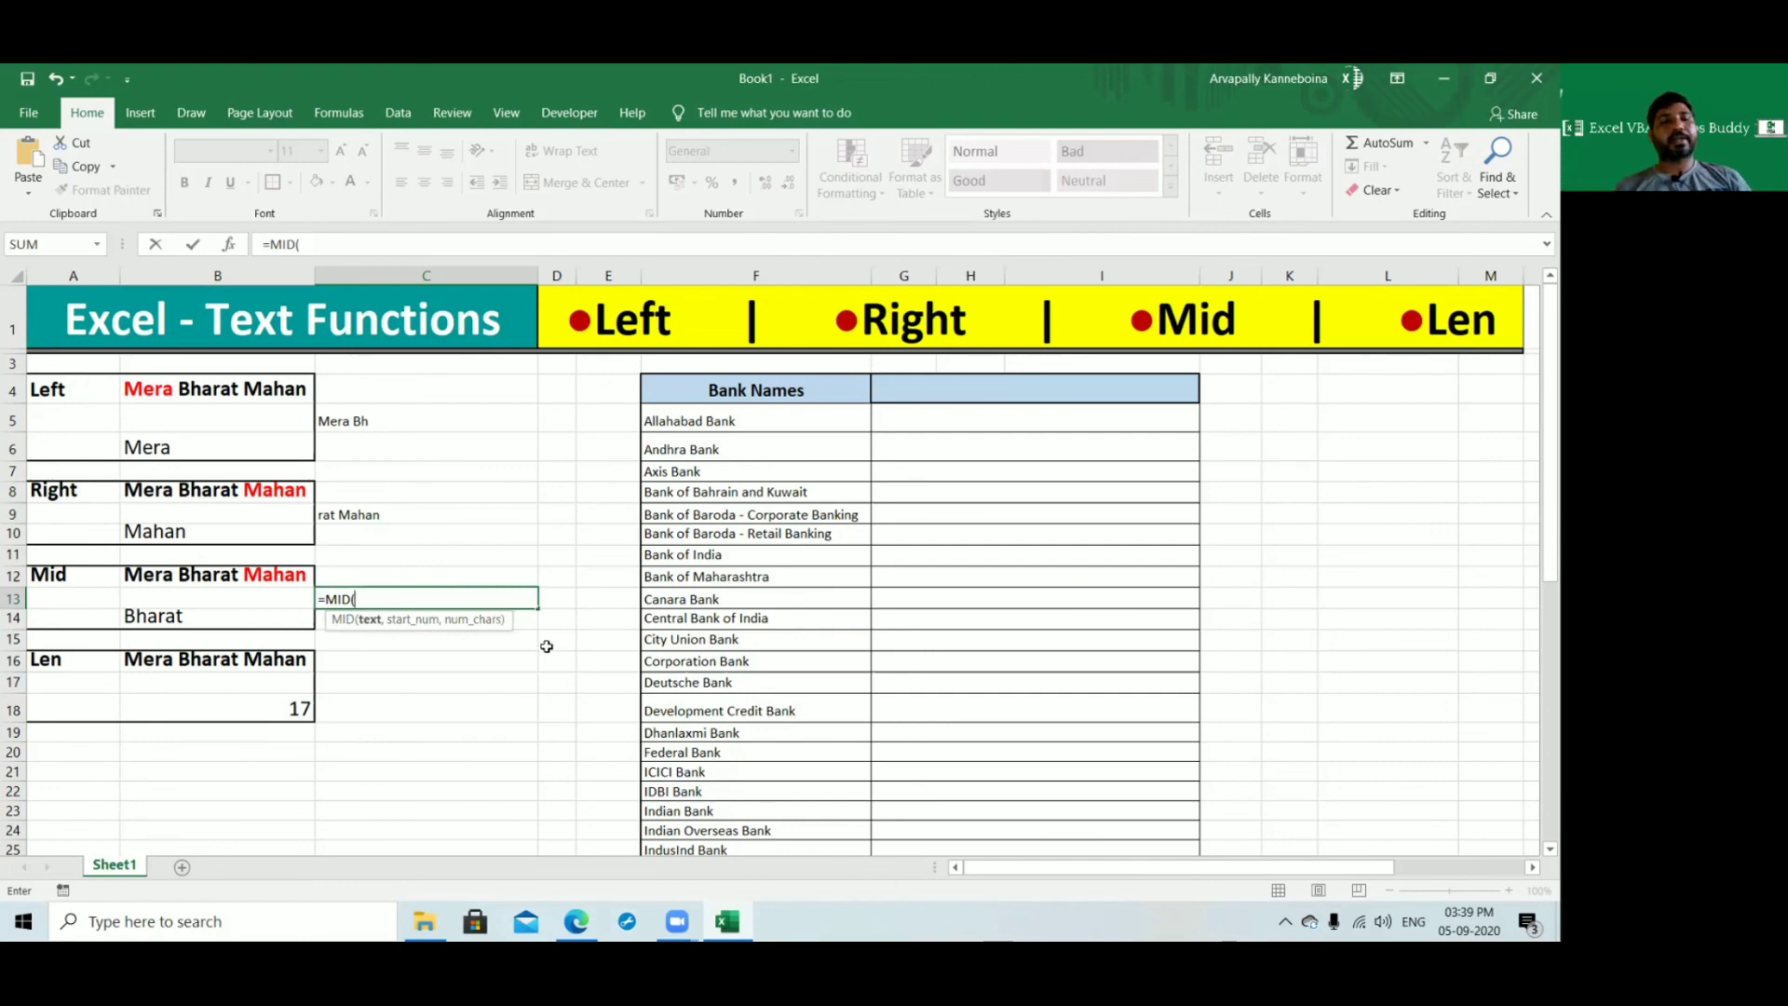
pyautogui.click(183, 575)
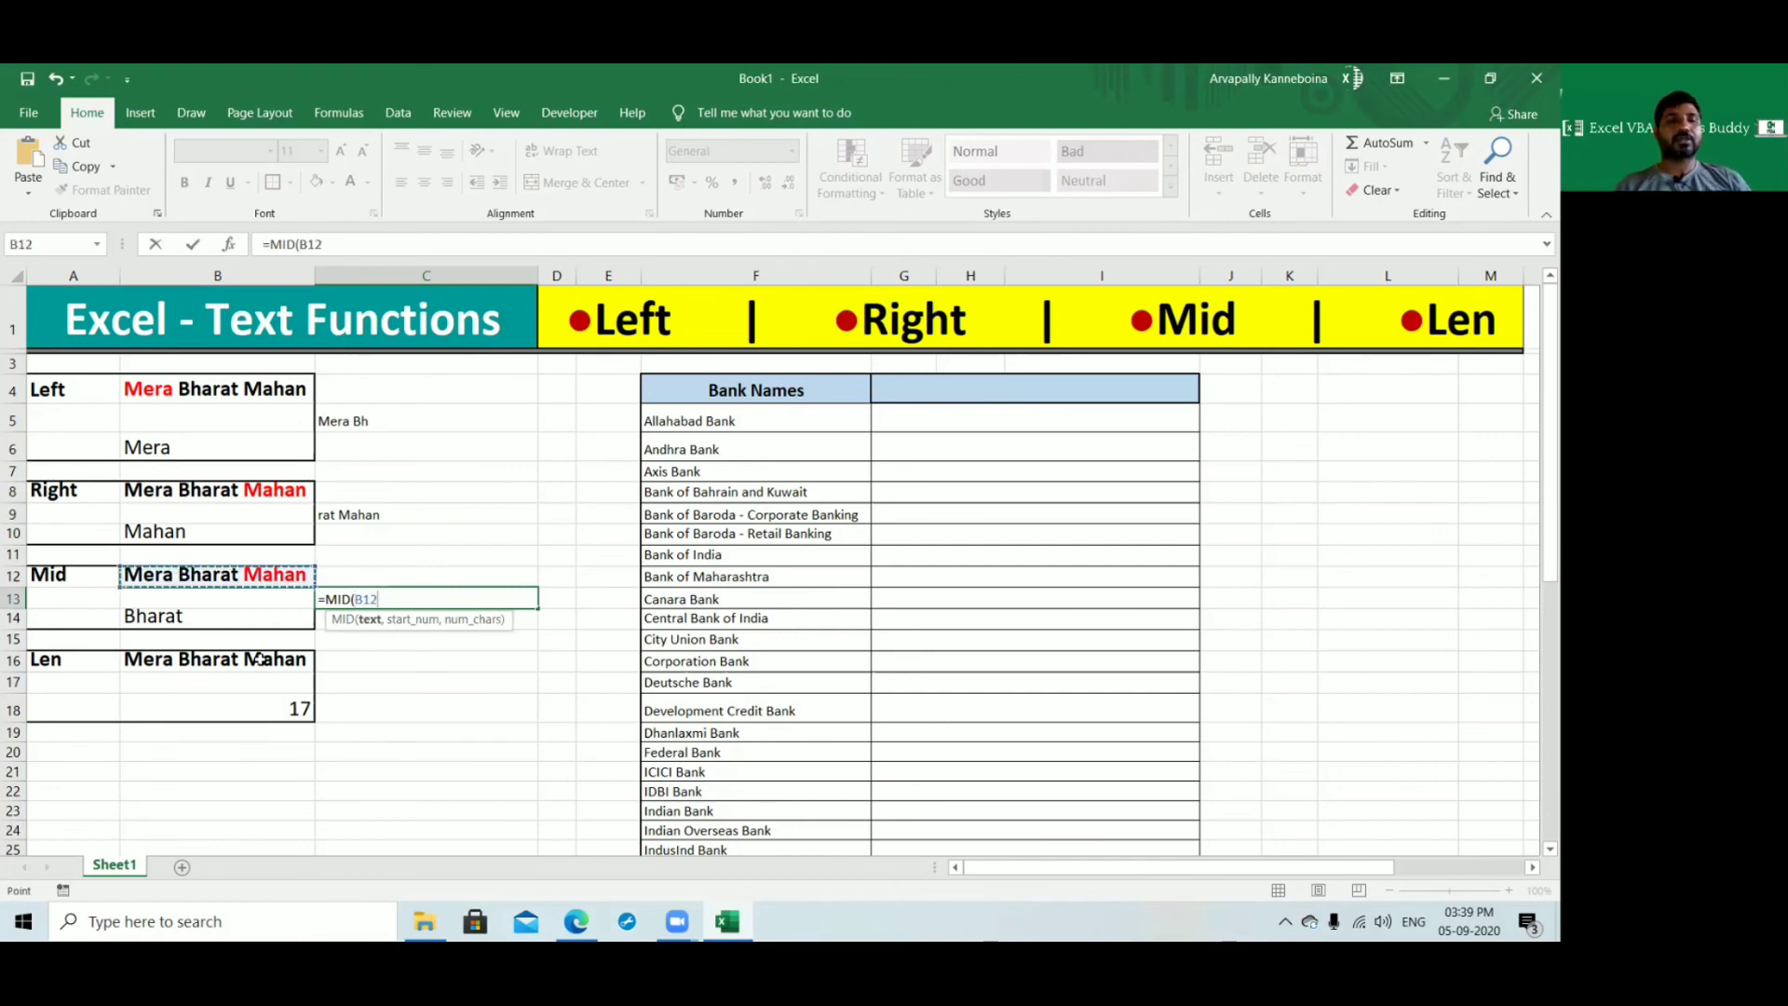
pyautogui.write(',')
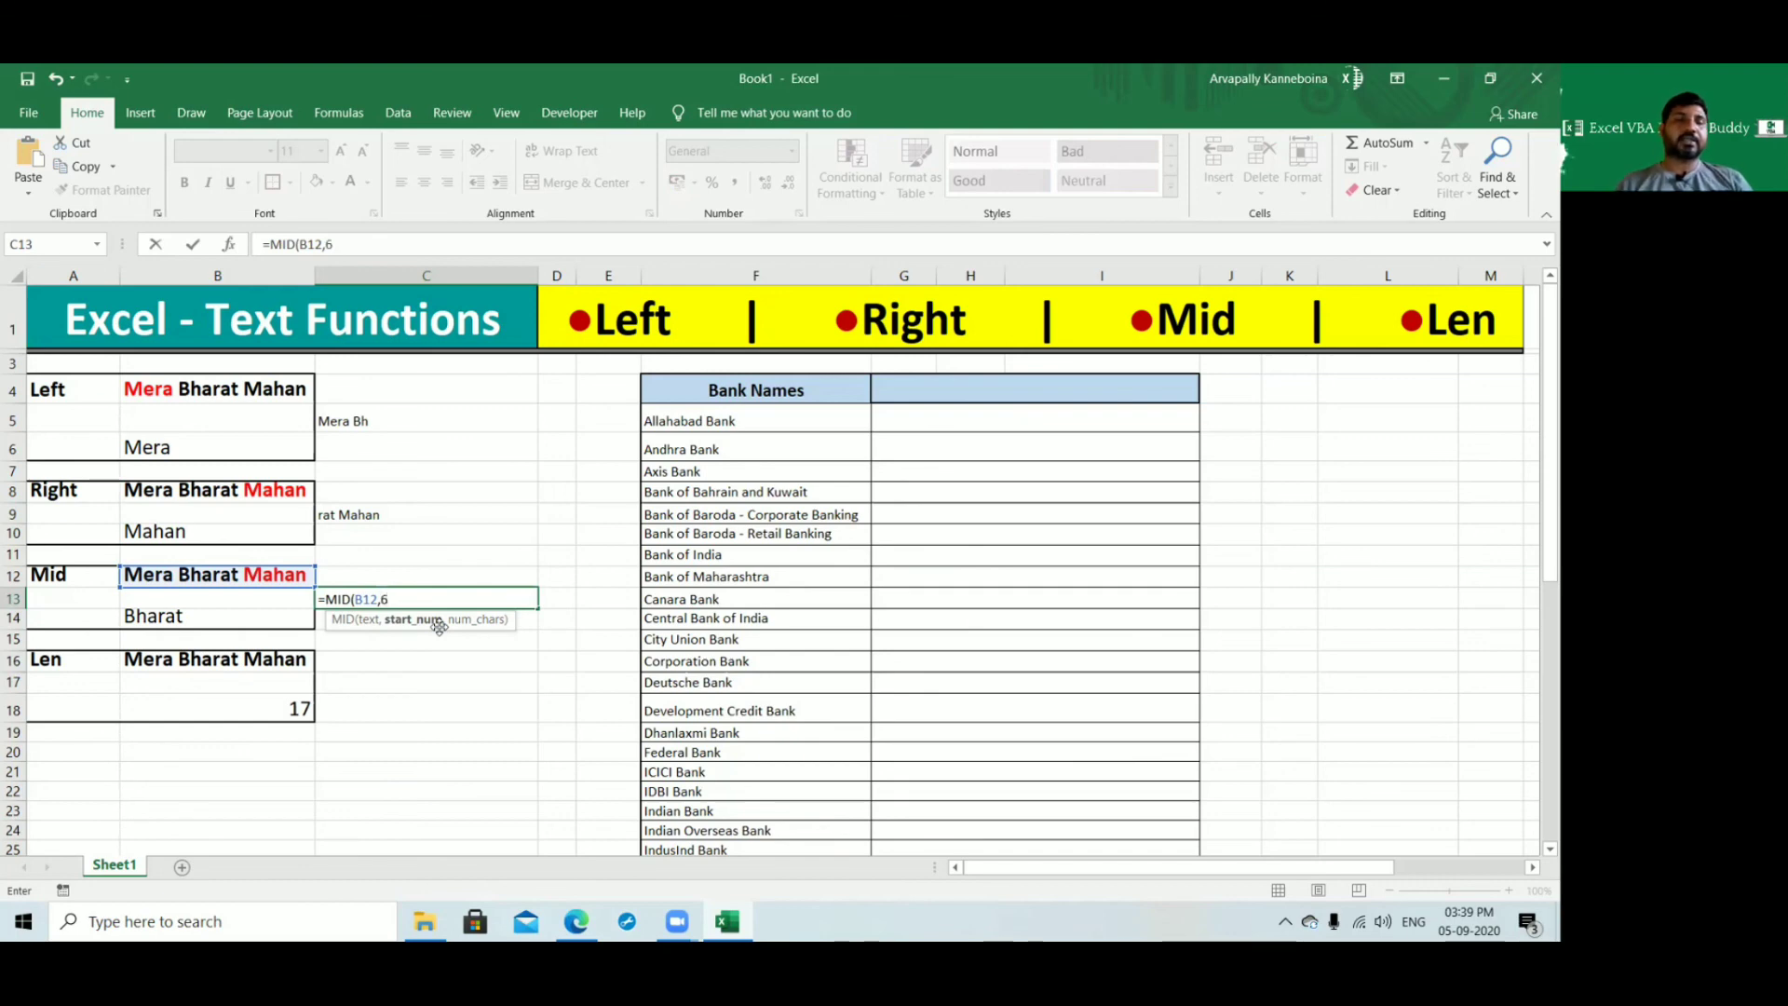
pyautogui.write('6,')
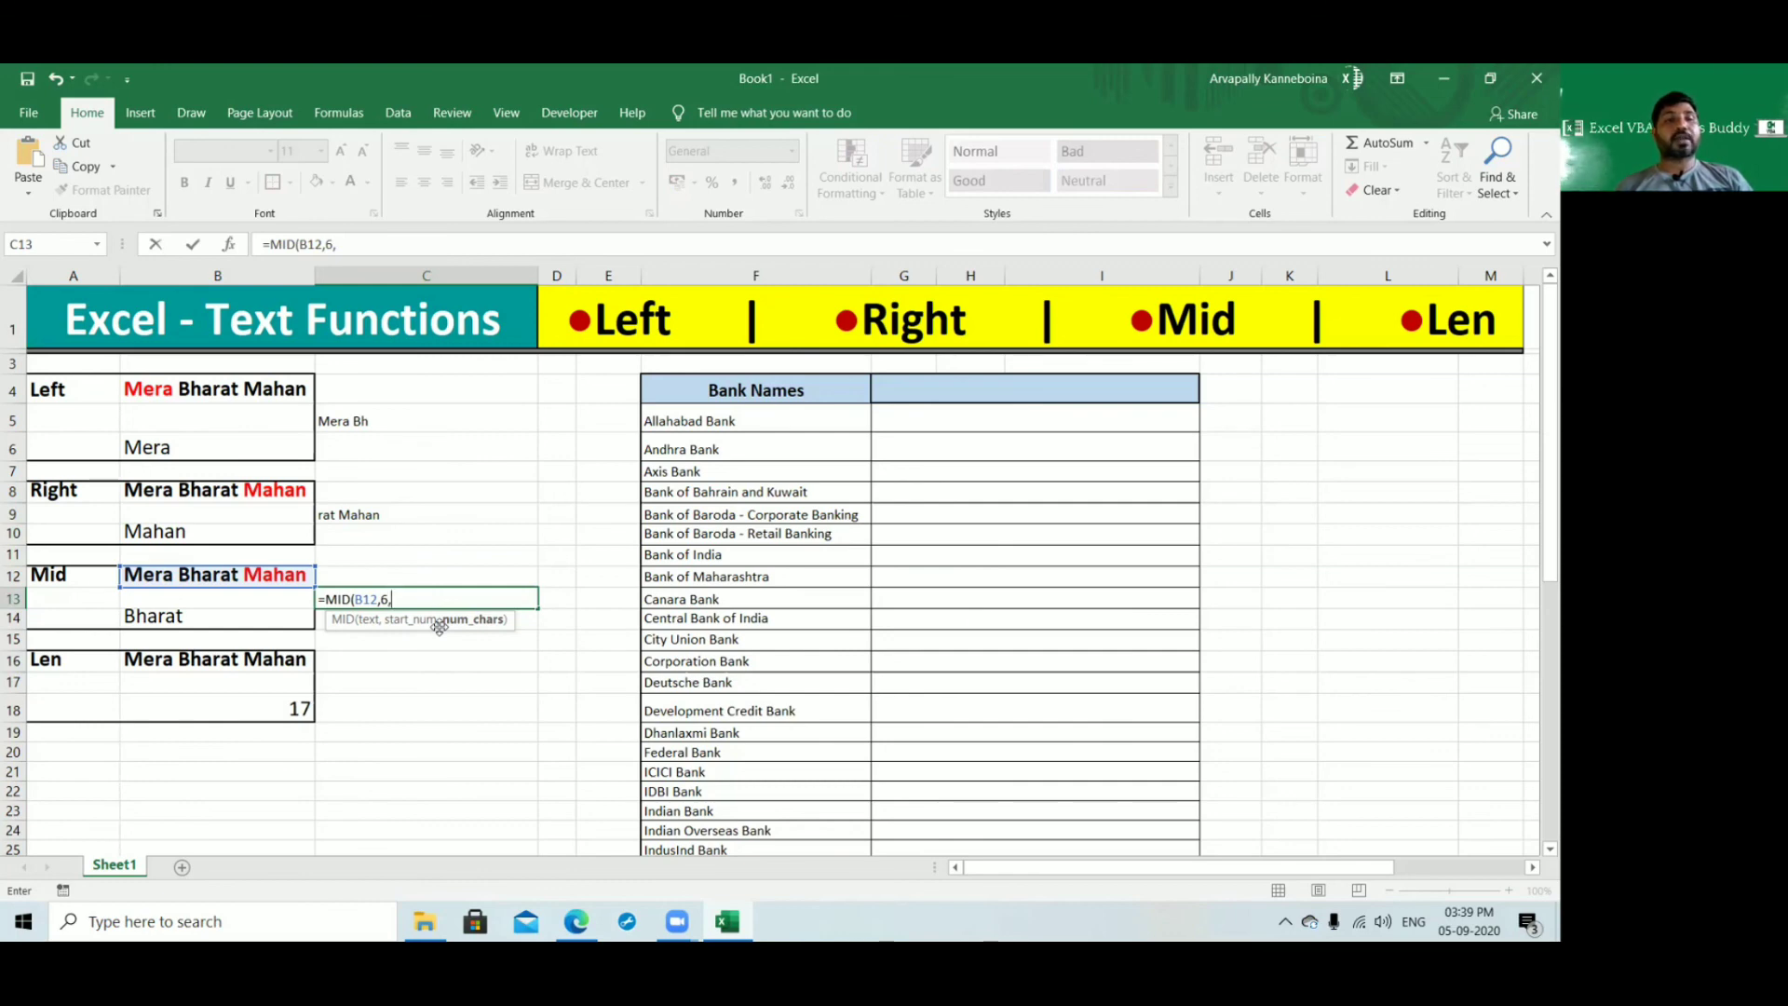
pyautogui.write('9')
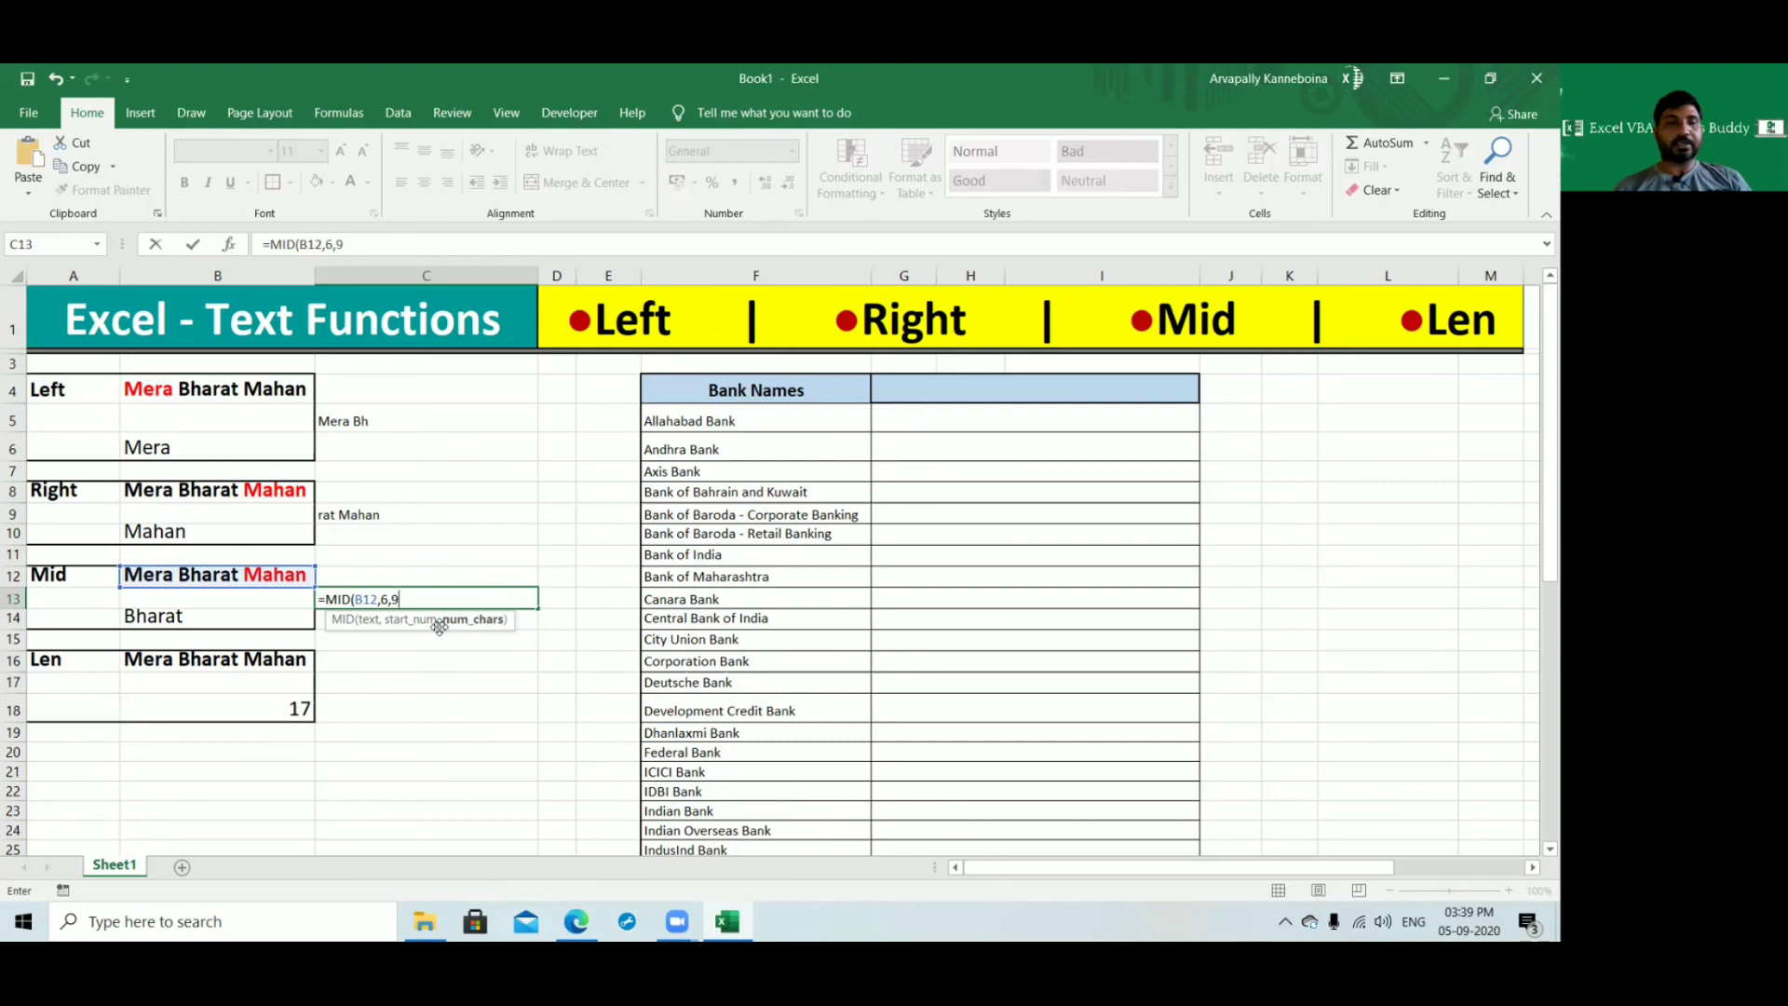
pyautogui.write(')')
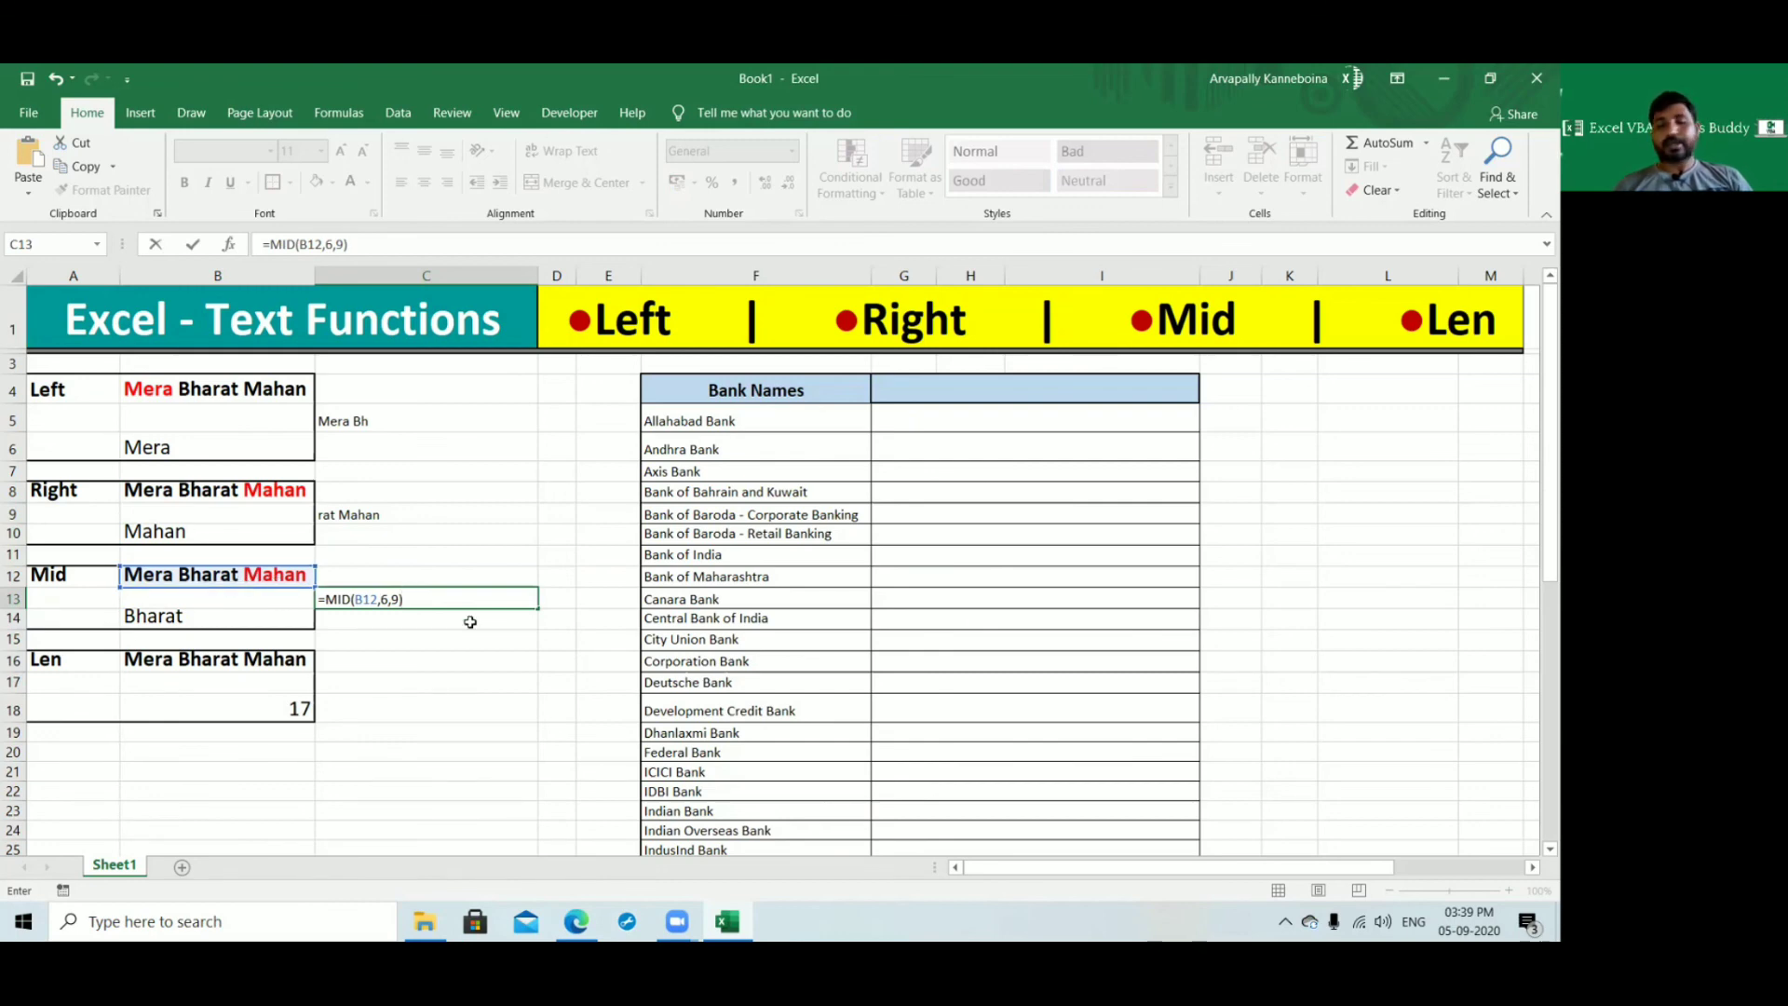
pyautogui.press('Return')
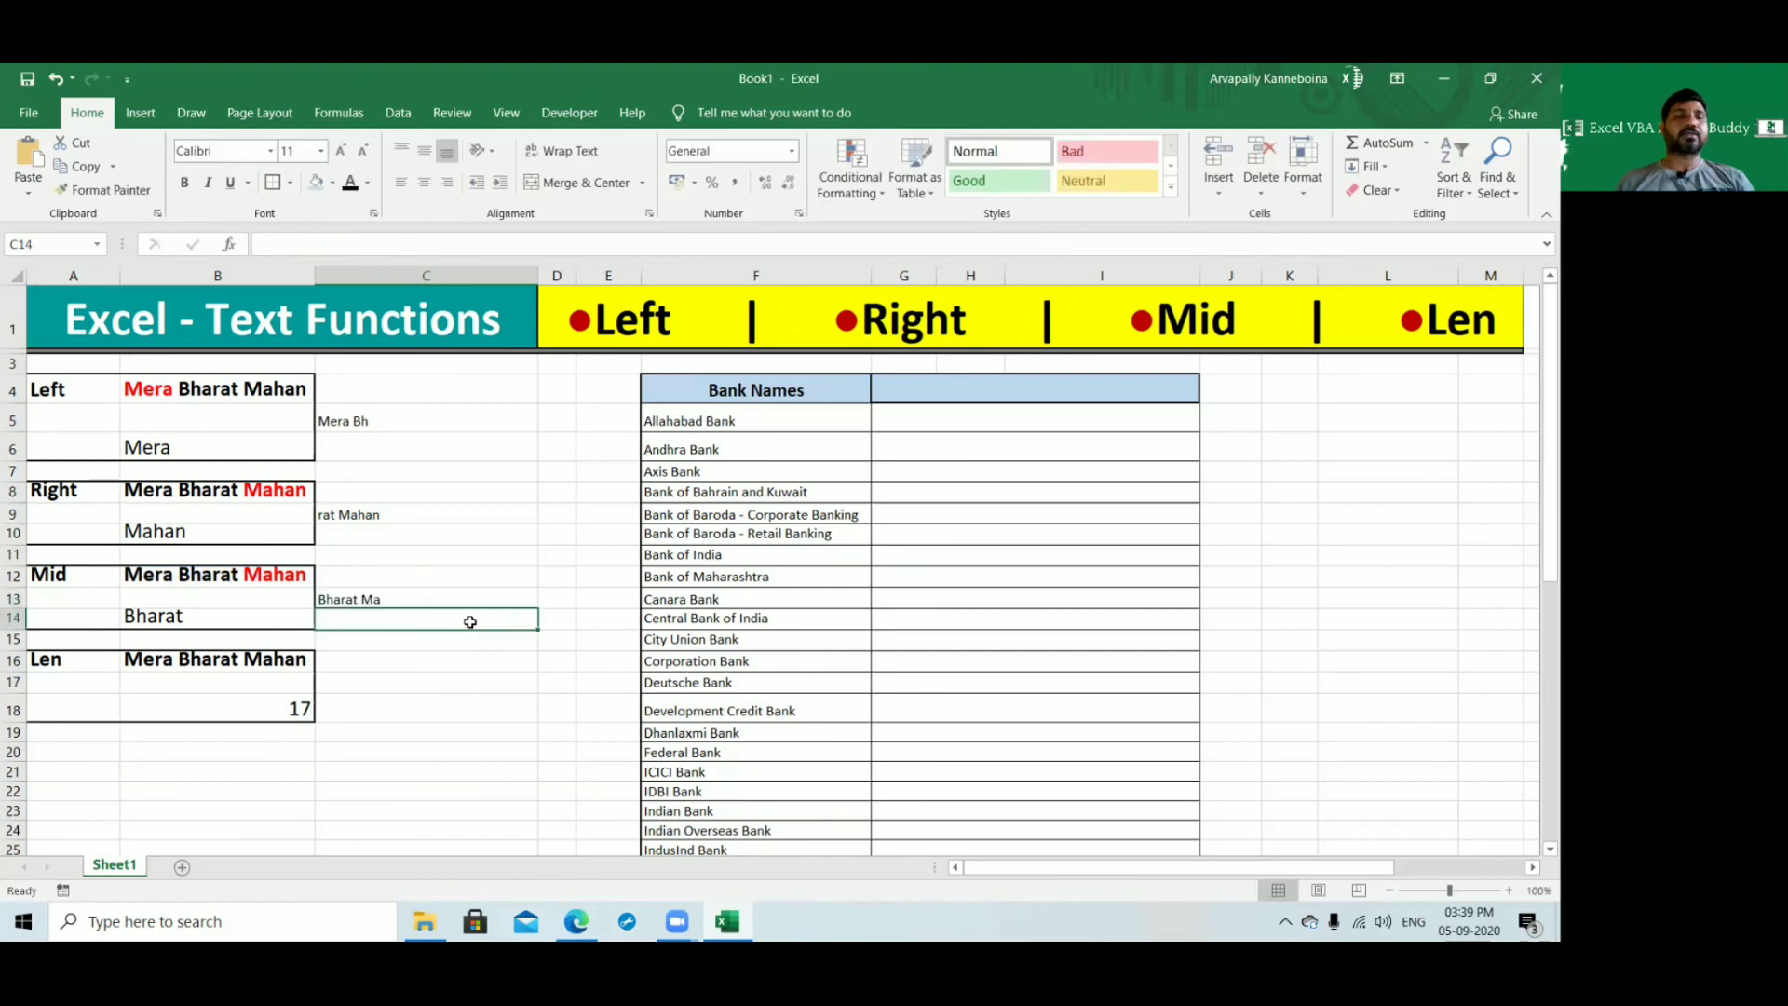
# Step: Review the MID, LEFT and RIGHT example formulas in cells C13, C5 and C9
pyautogui.click(390, 601)
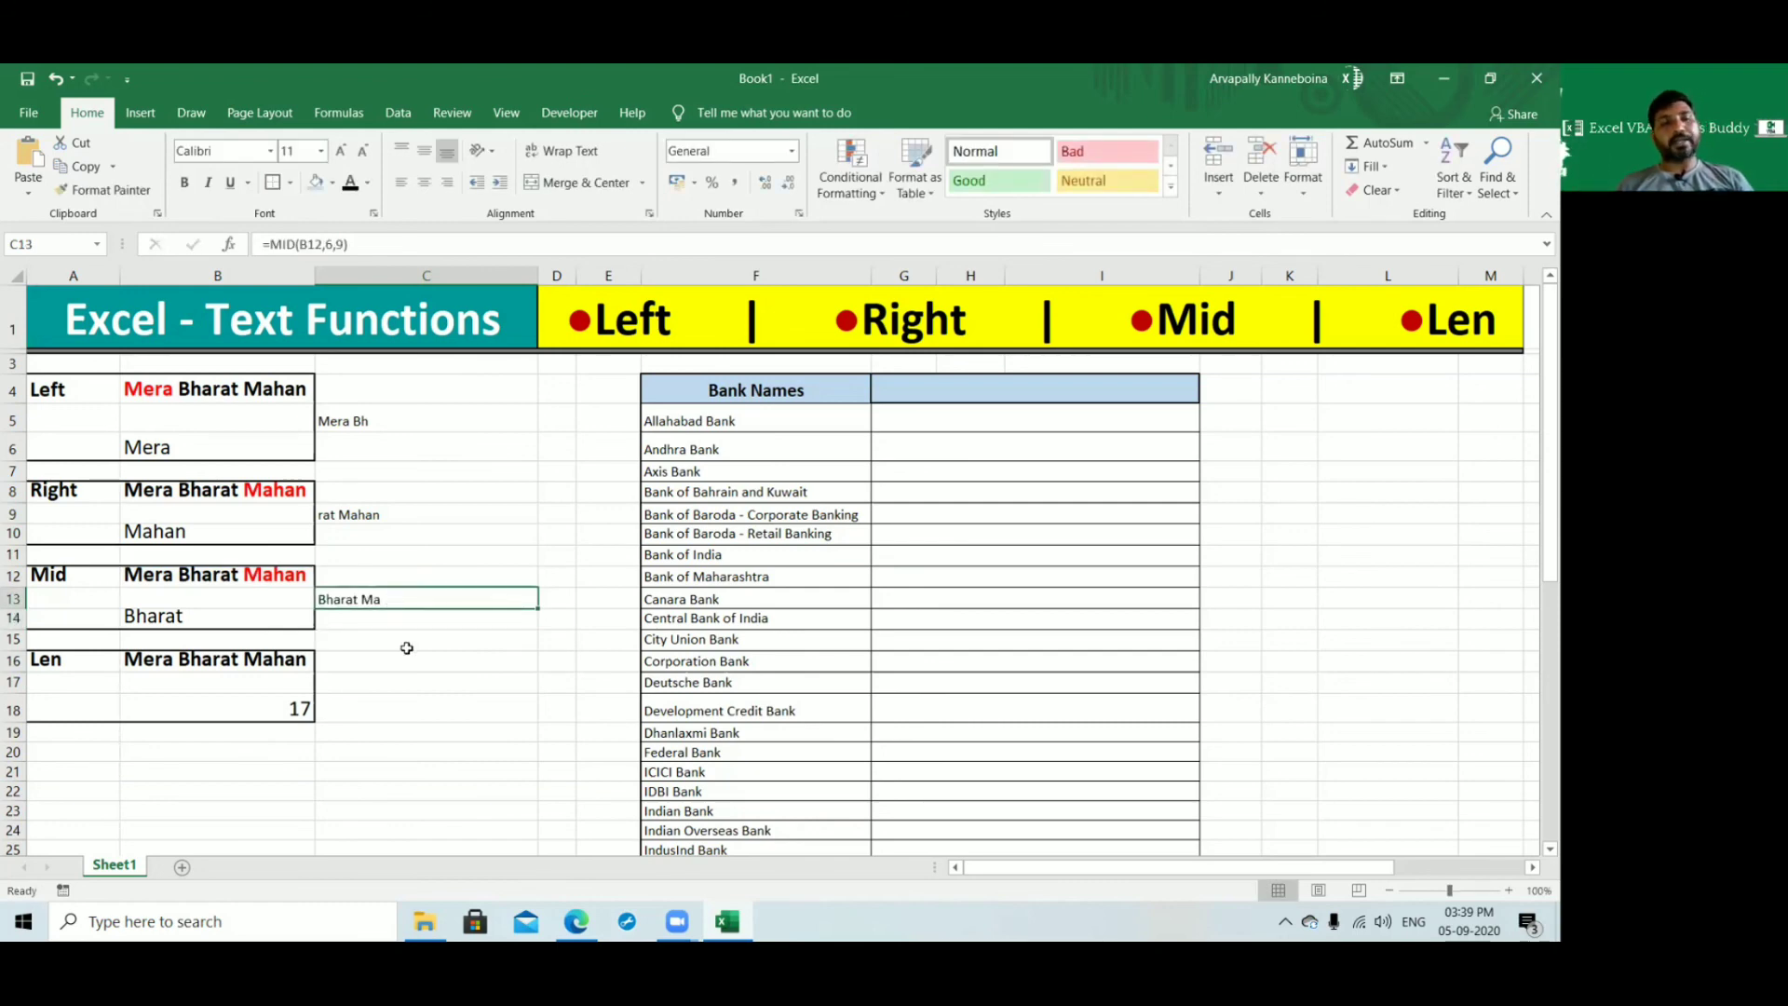
pyautogui.click(388, 424)
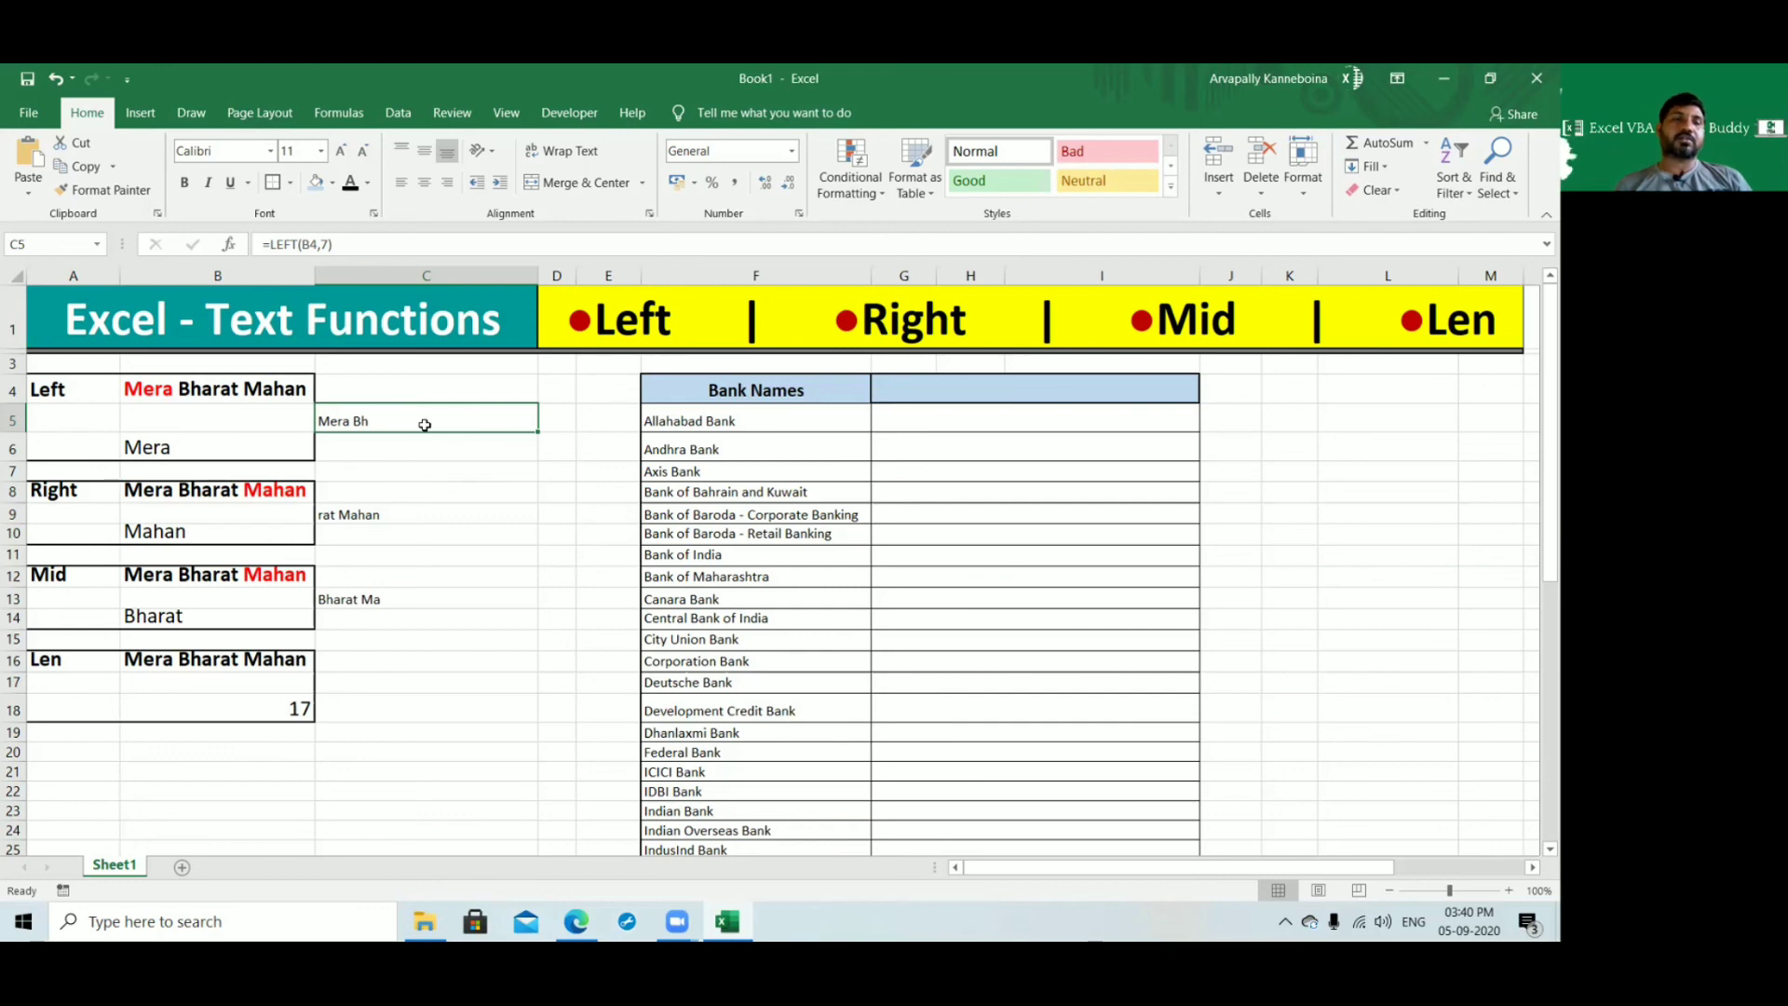
pyautogui.click(373, 513)
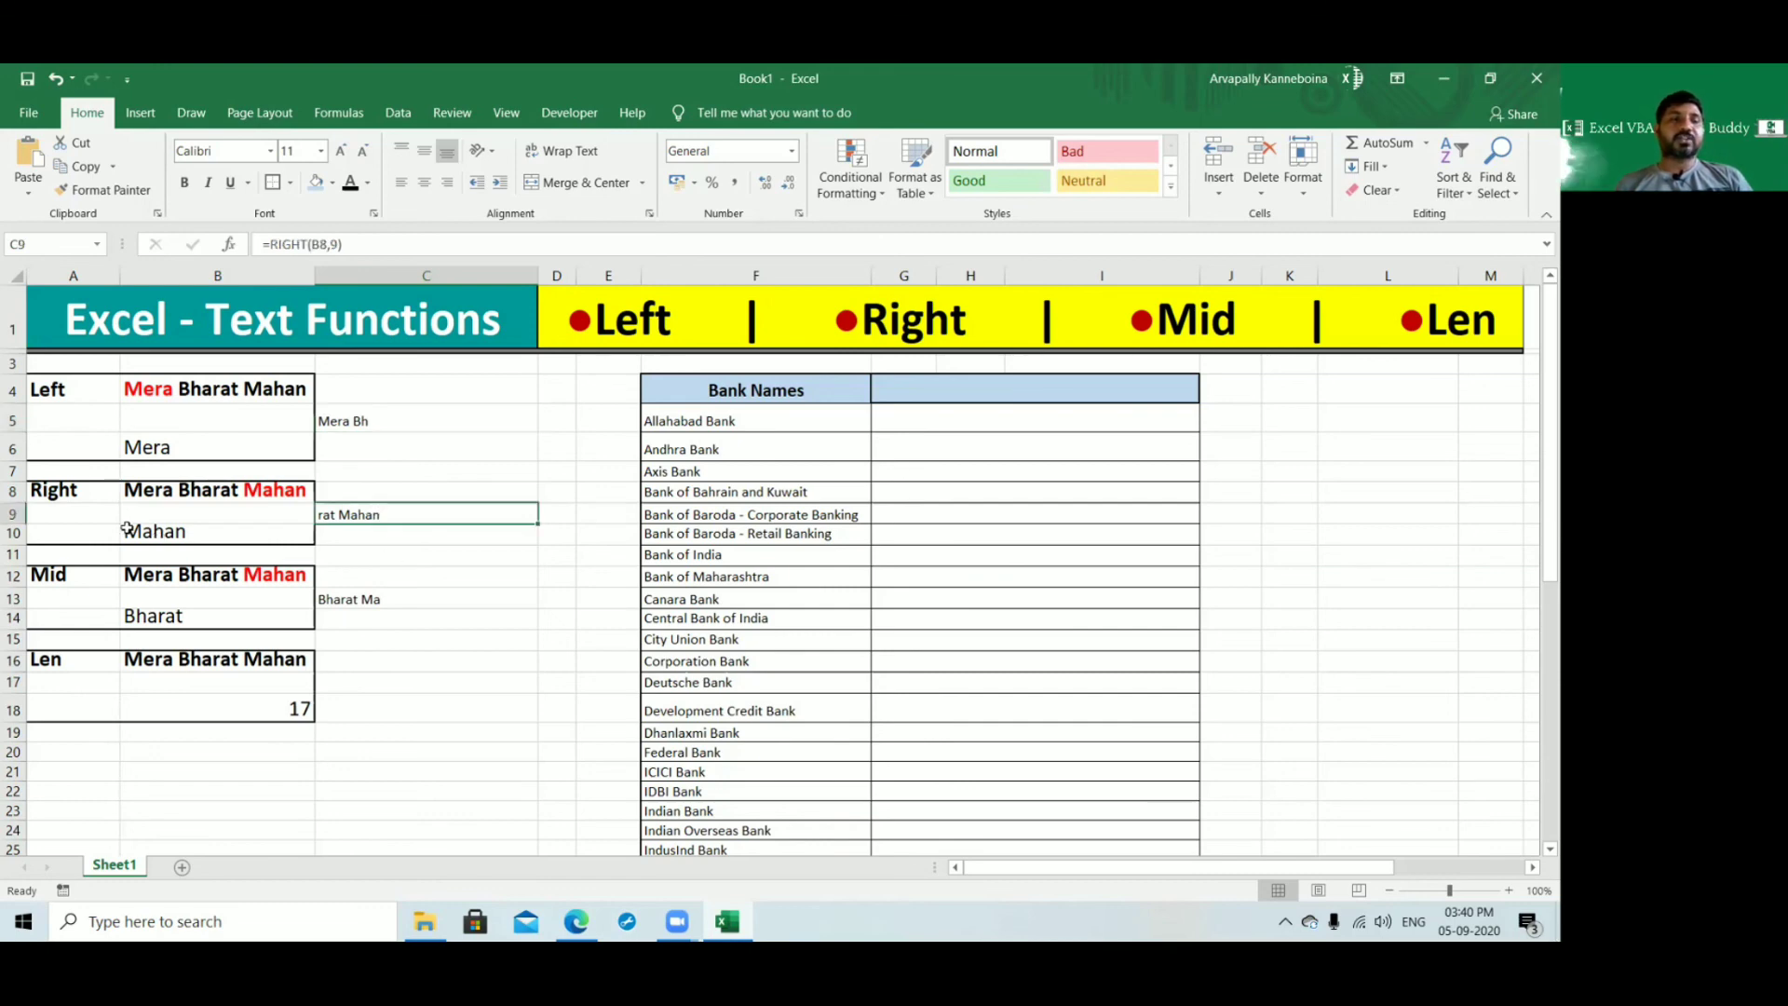
# Step: Recheck the arguments of the RIGHT formula in cell C9 and the MID formula in cell C13
pyautogui.doubleClick(407, 514)
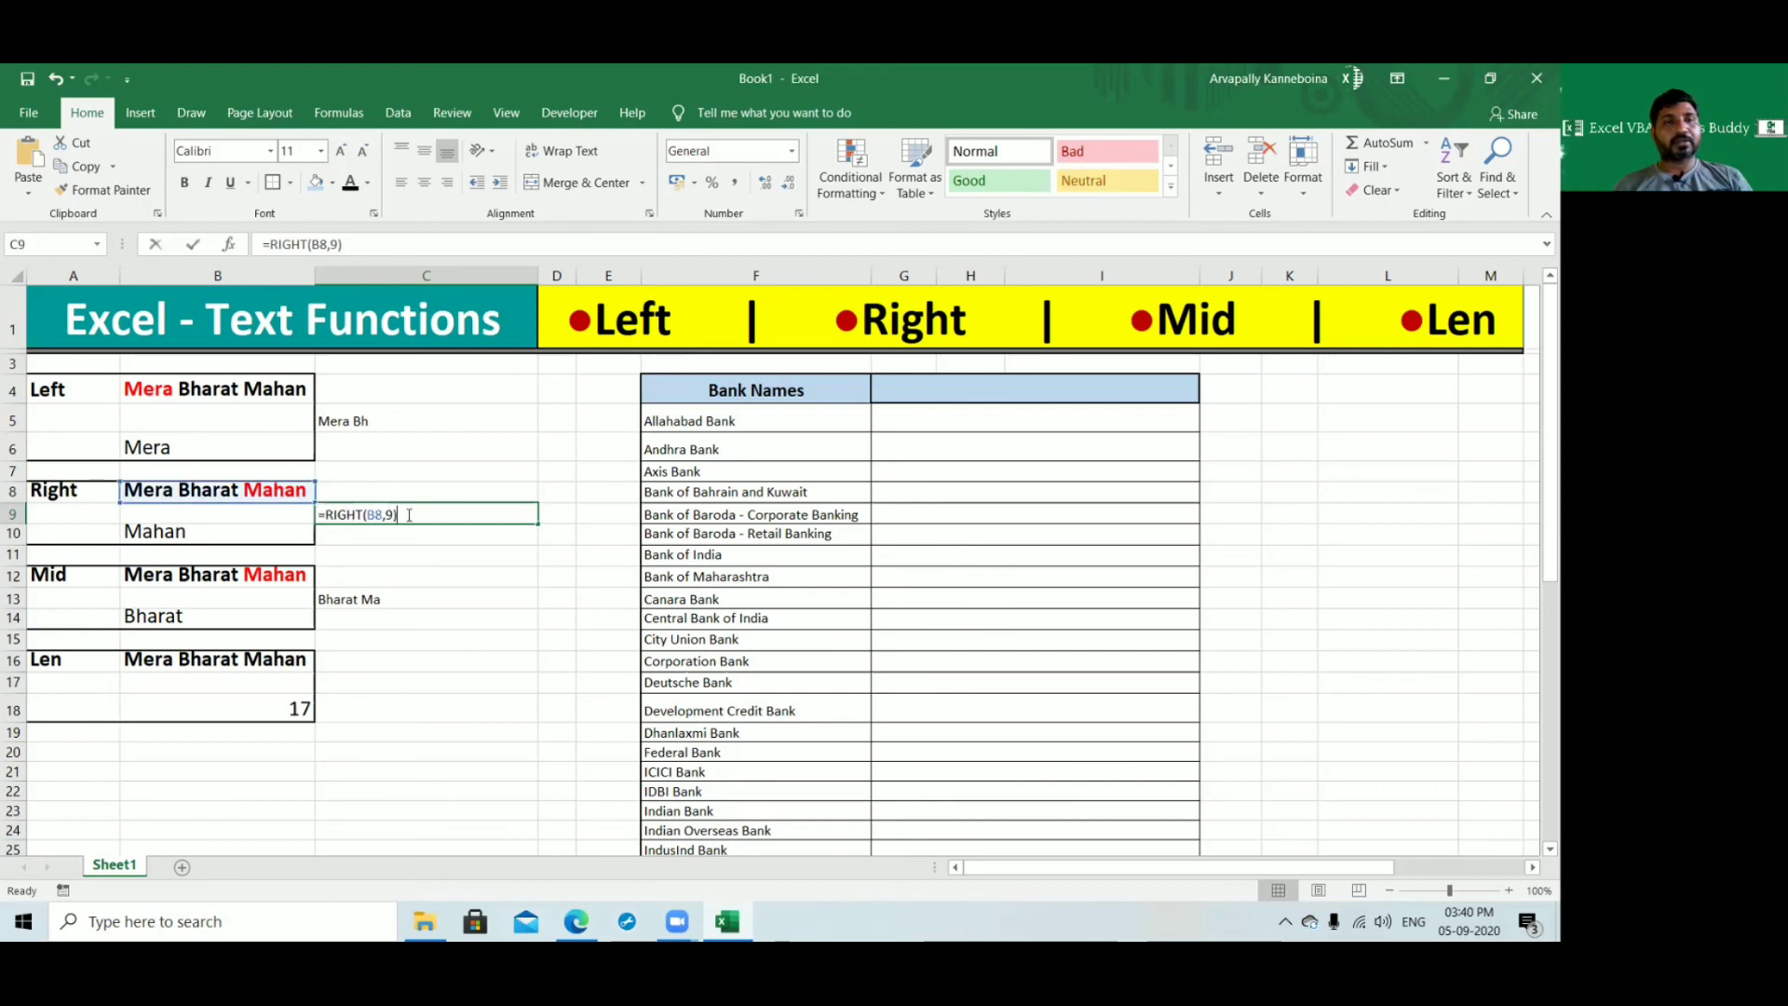
pyautogui.press('Return')
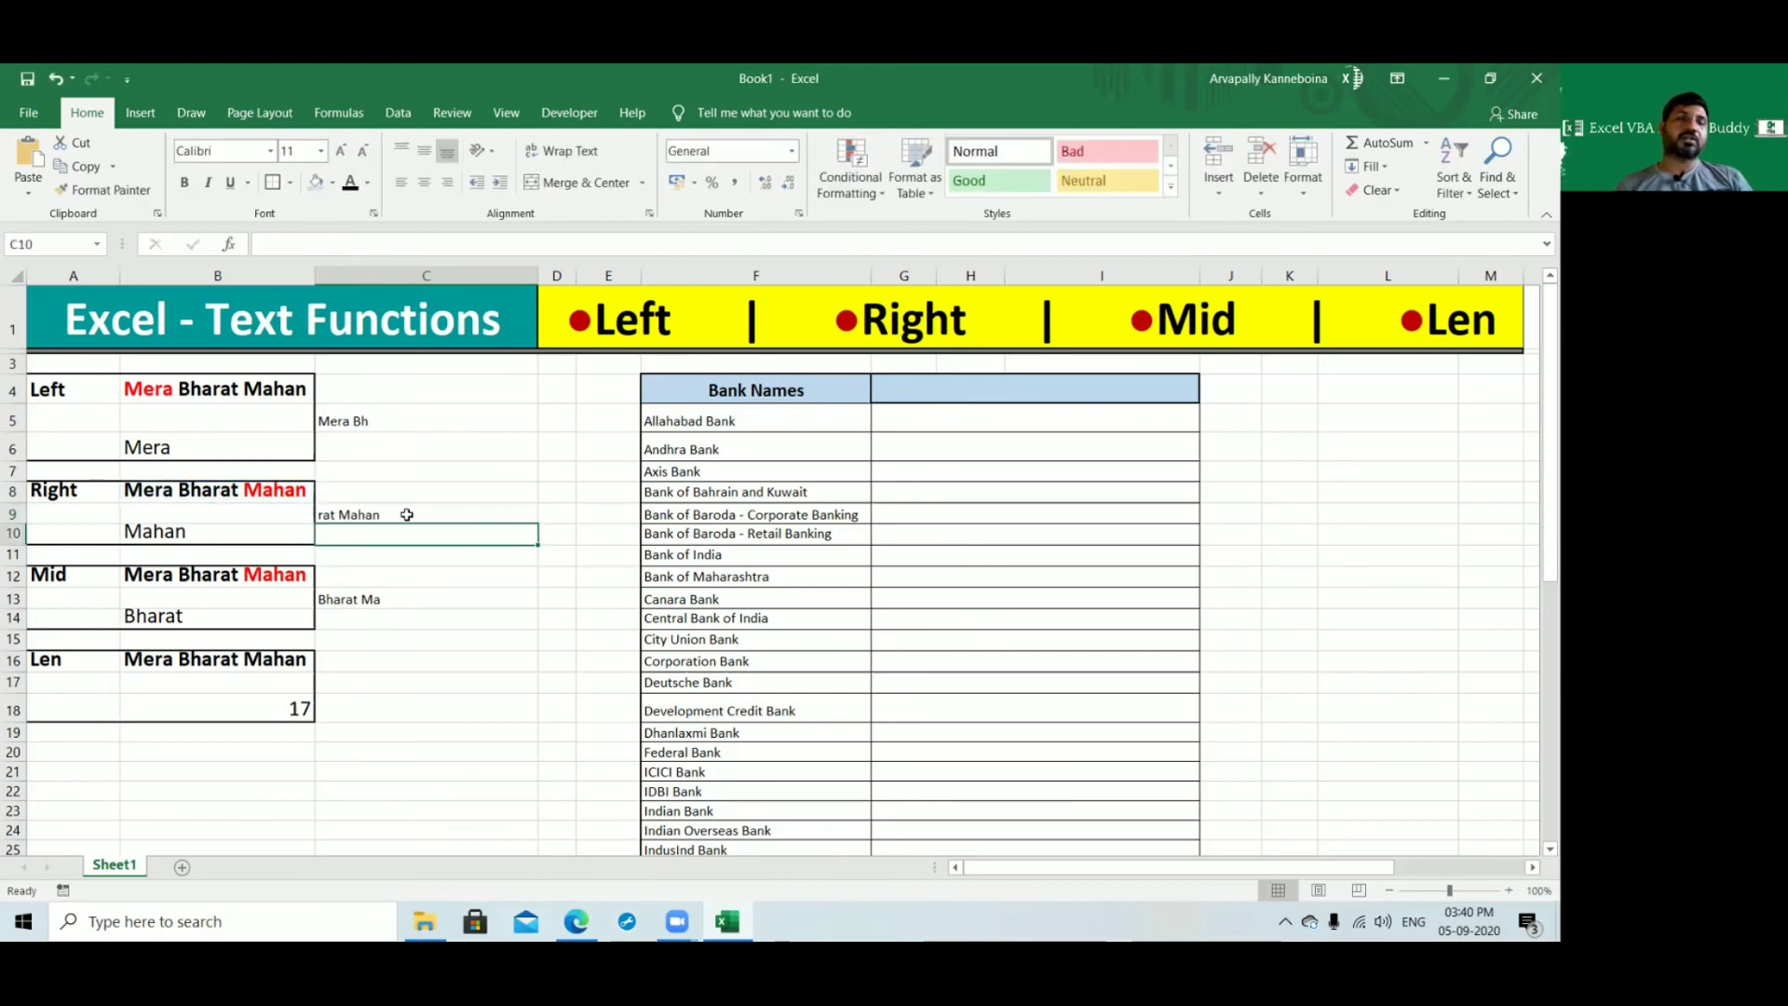
pyautogui.click(396, 601)
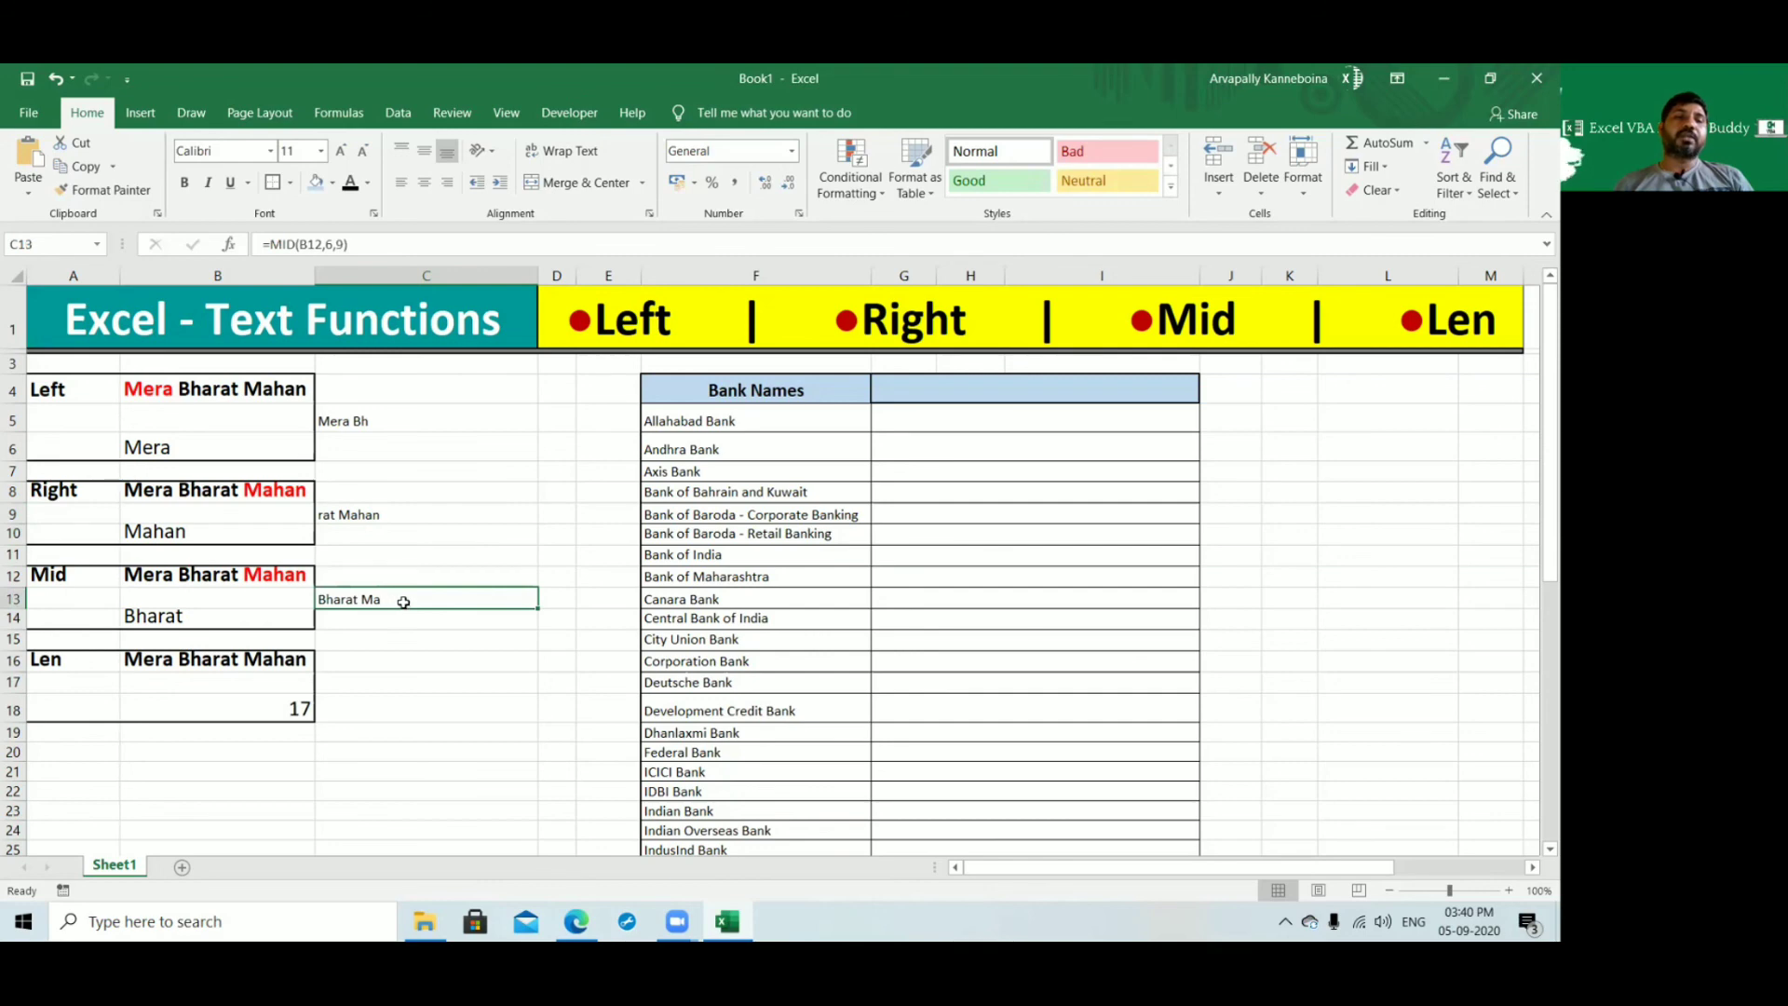
pyautogui.doubleClick(399, 600)
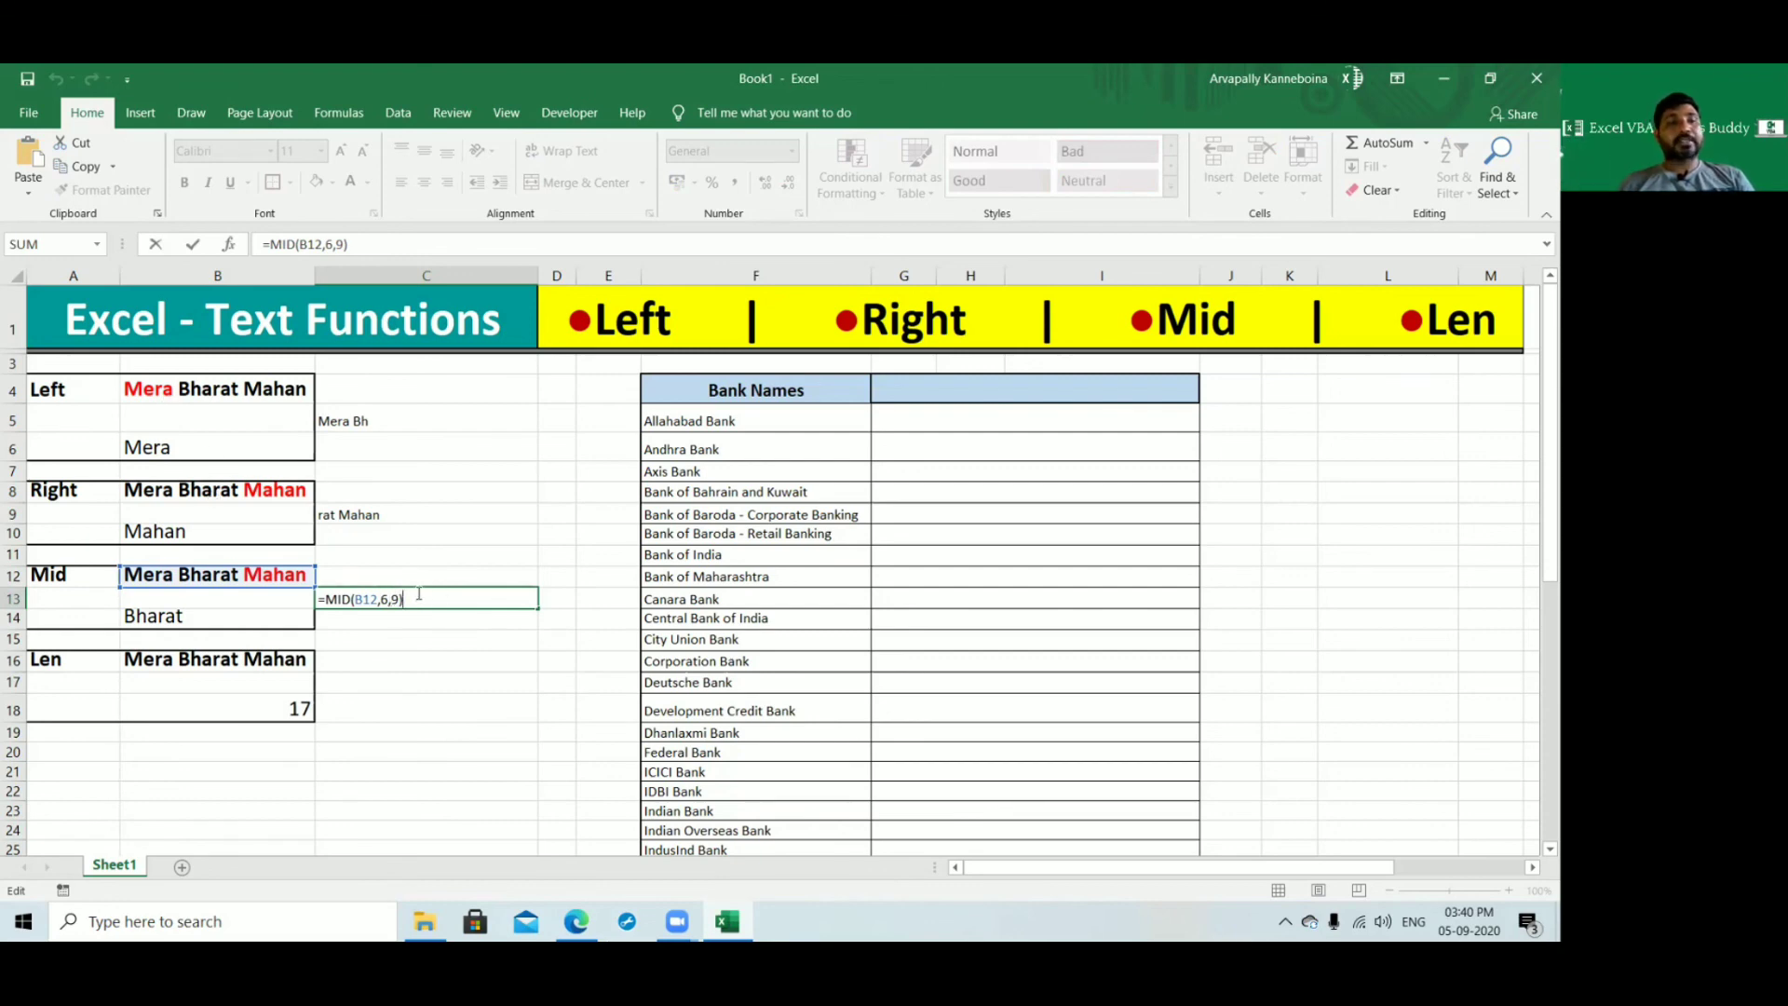
pyautogui.doubleClick(394, 599)
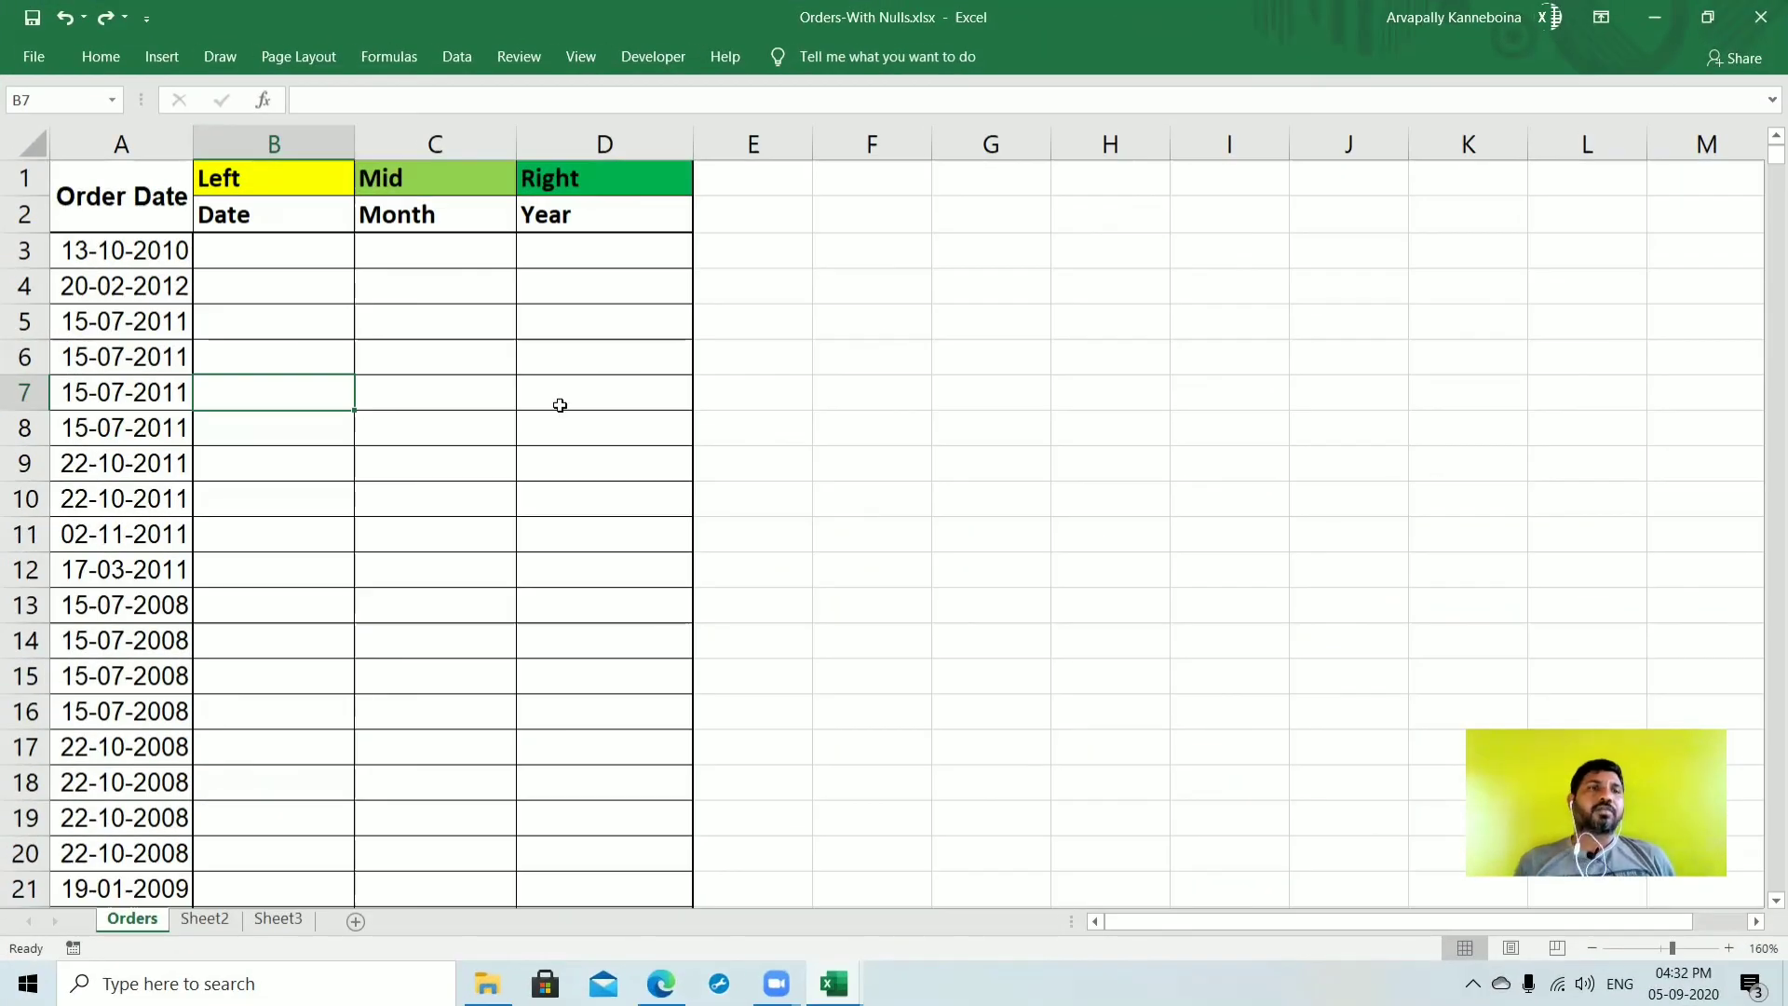
# Step: Examine the Orders sheet's Order Date column and the empty Date, Month and Year columns planned for Left, Mid and Right
pyautogui.press('Up')
pyautogui.press('Up')
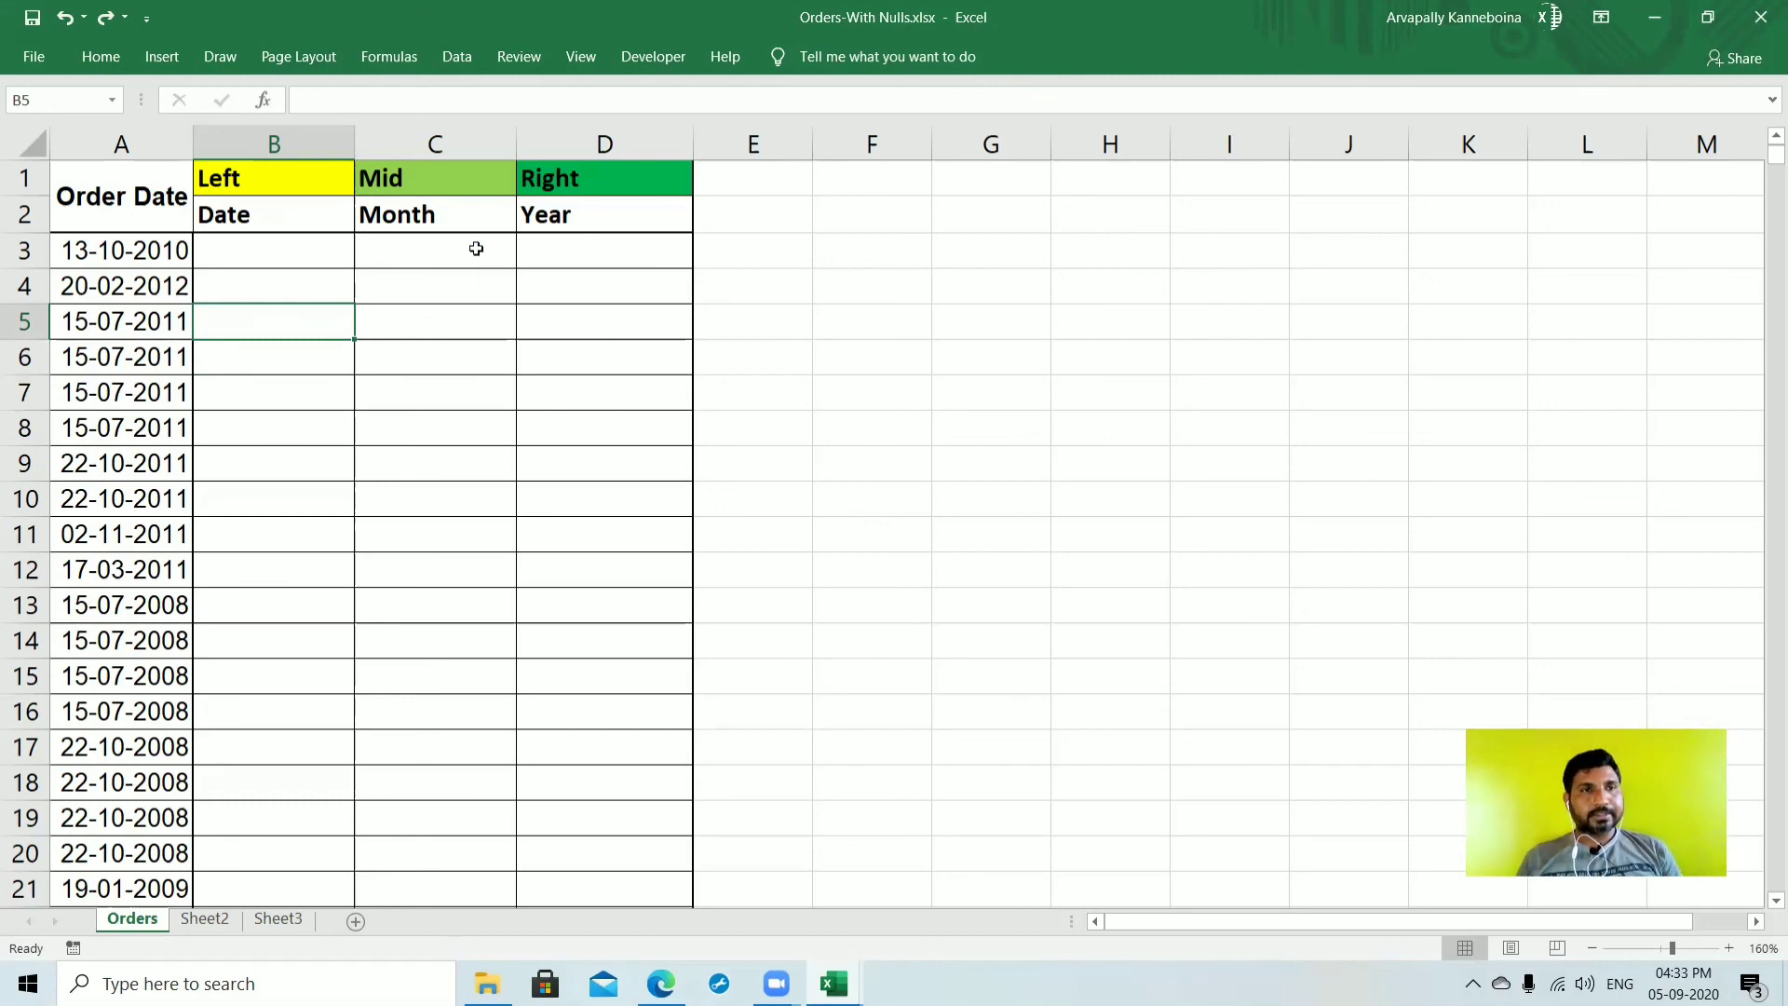
pyautogui.moveTo(291, 141); pyautogui.dragTo(548, 176)
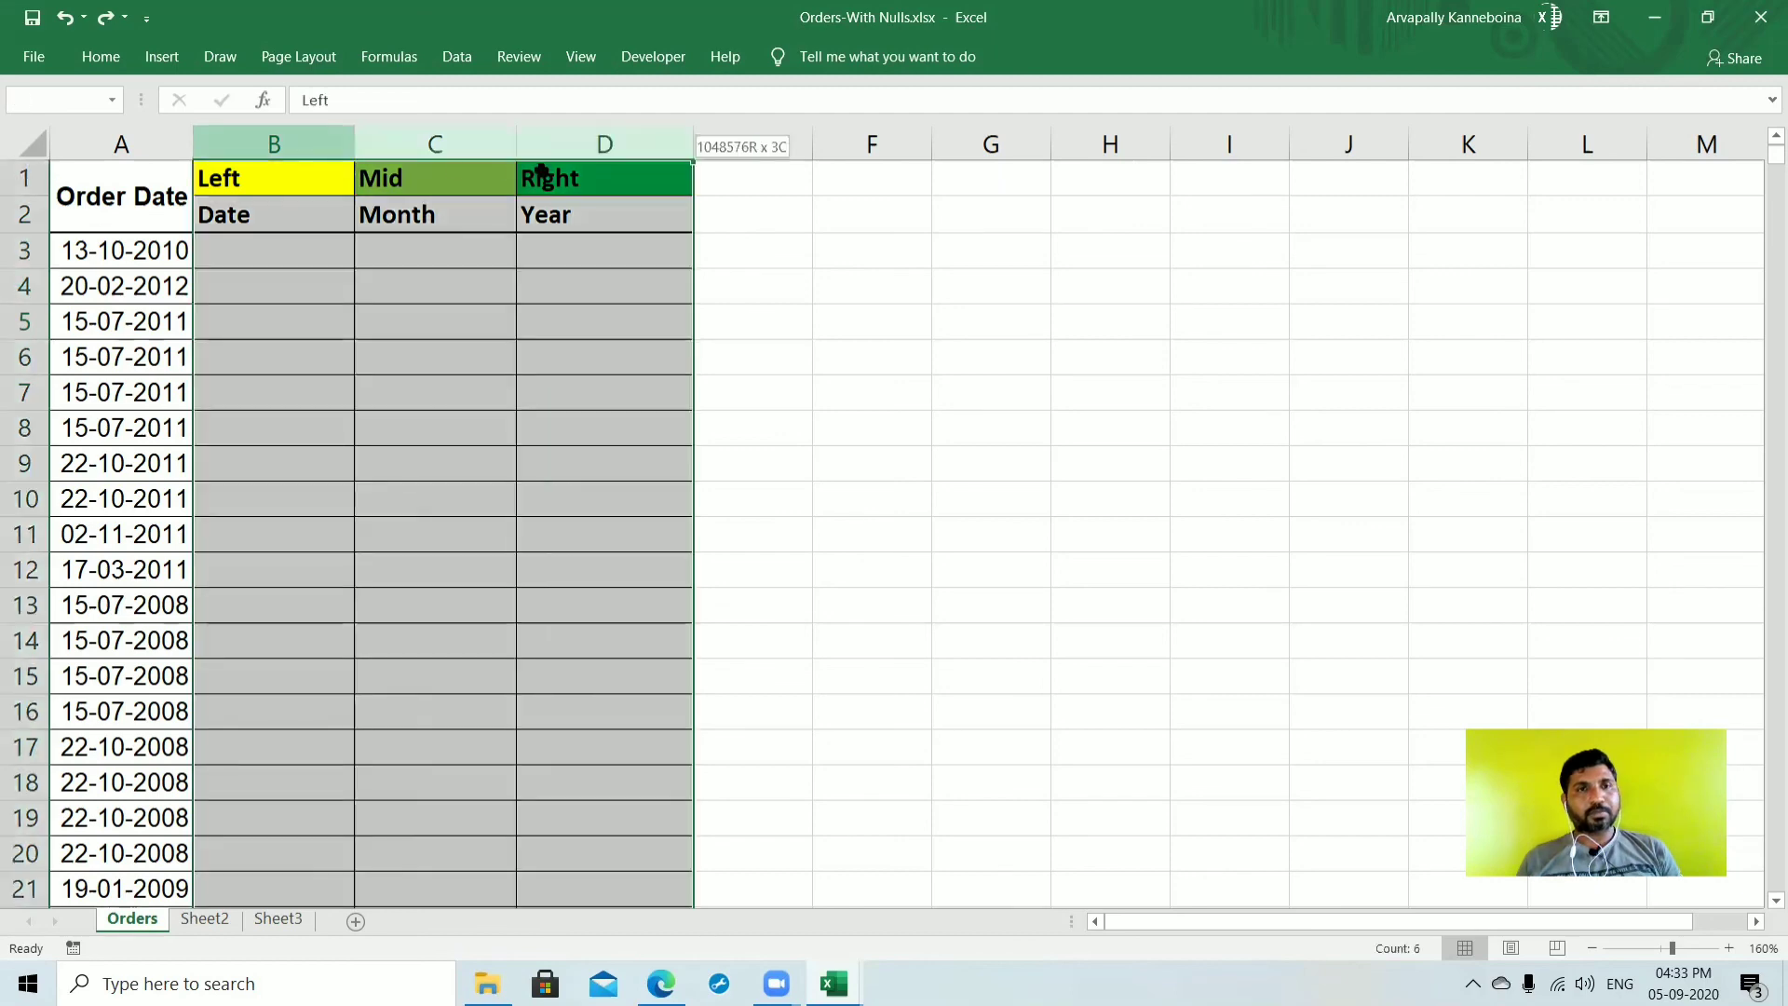
pyautogui.click(120, 144)
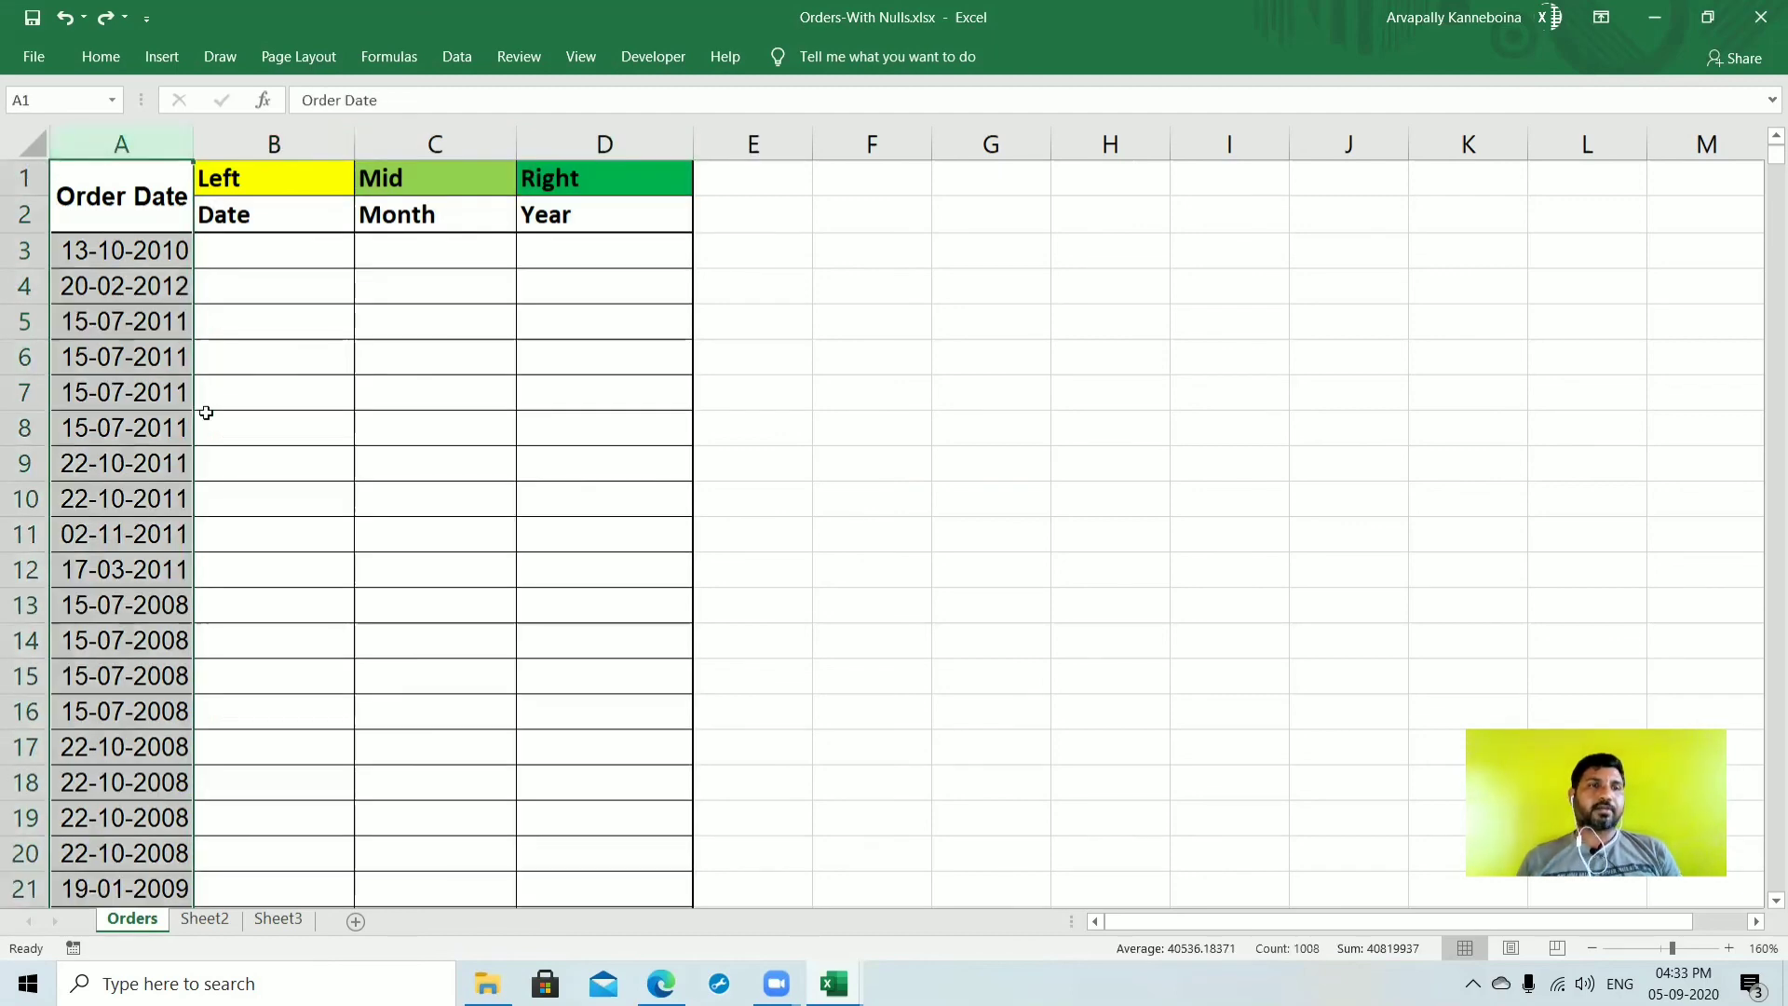
pyautogui.click(253, 428)
pyautogui.click(129, 251)
pyautogui.click(164, 572)
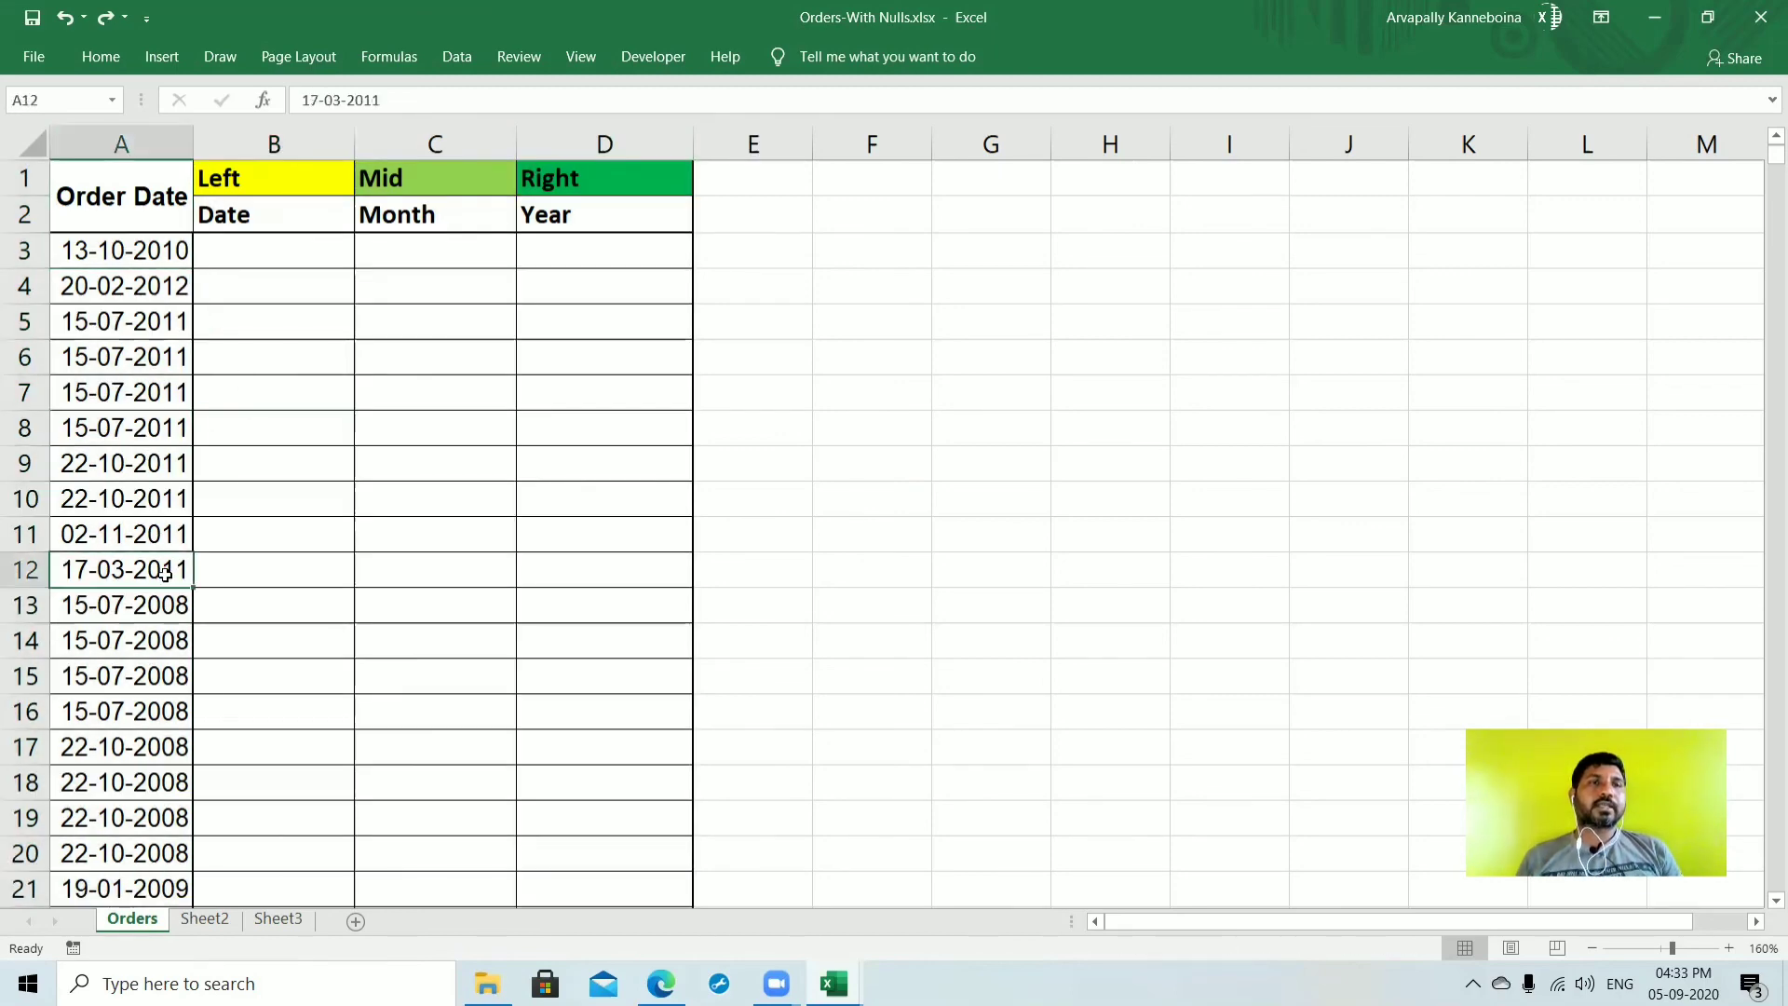
pyautogui.click(158, 679)
pyautogui.click(108, 365)
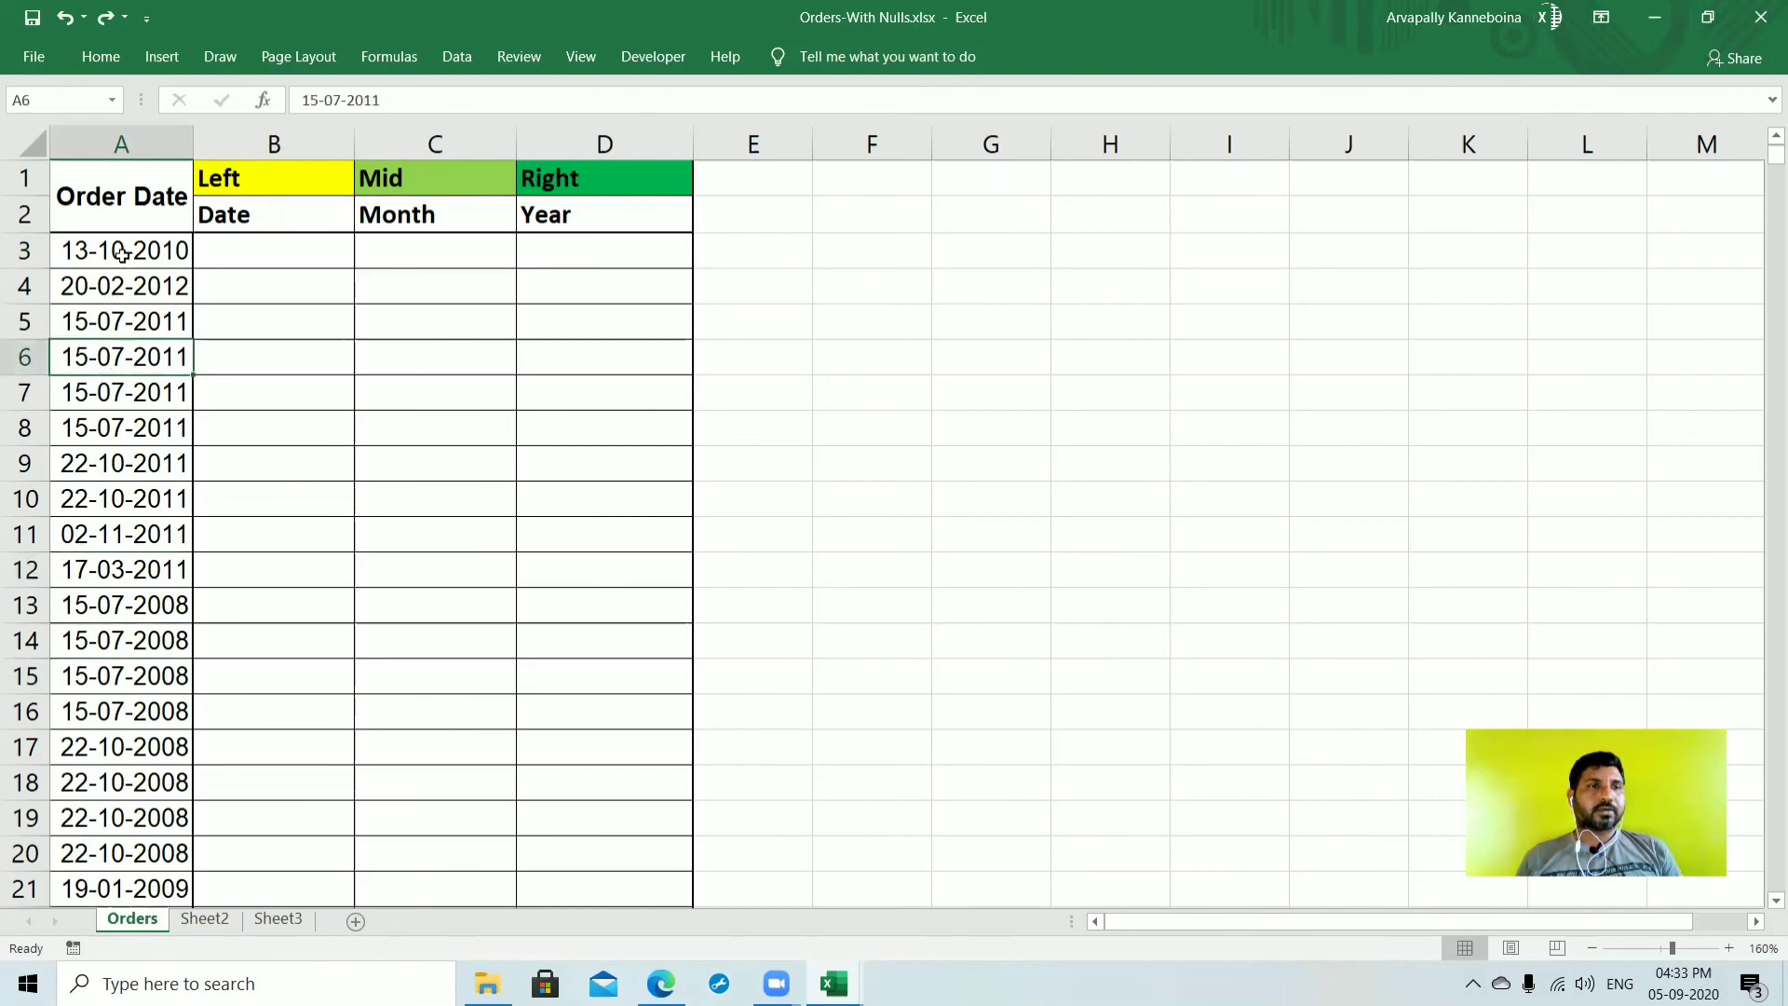
pyautogui.moveTo(123, 252); pyautogui.dragTo(126, 750)
pyautogui.click(116, 363)
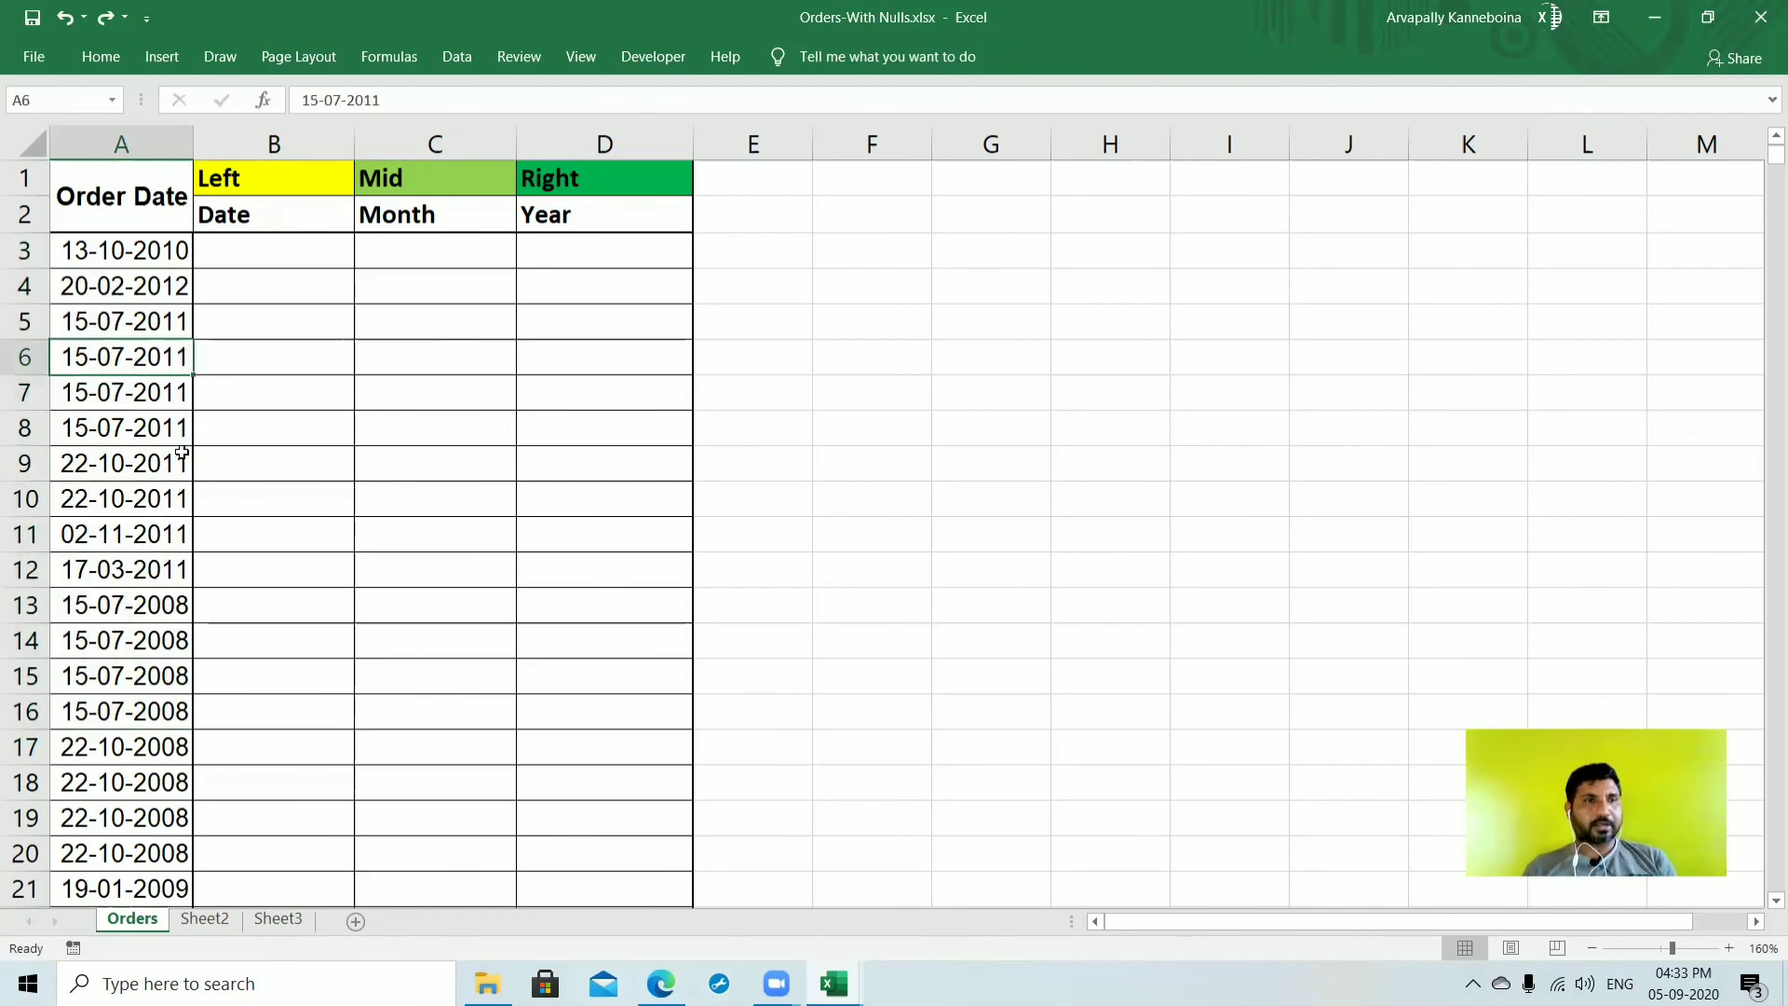
pyautogui.click(130, 249)
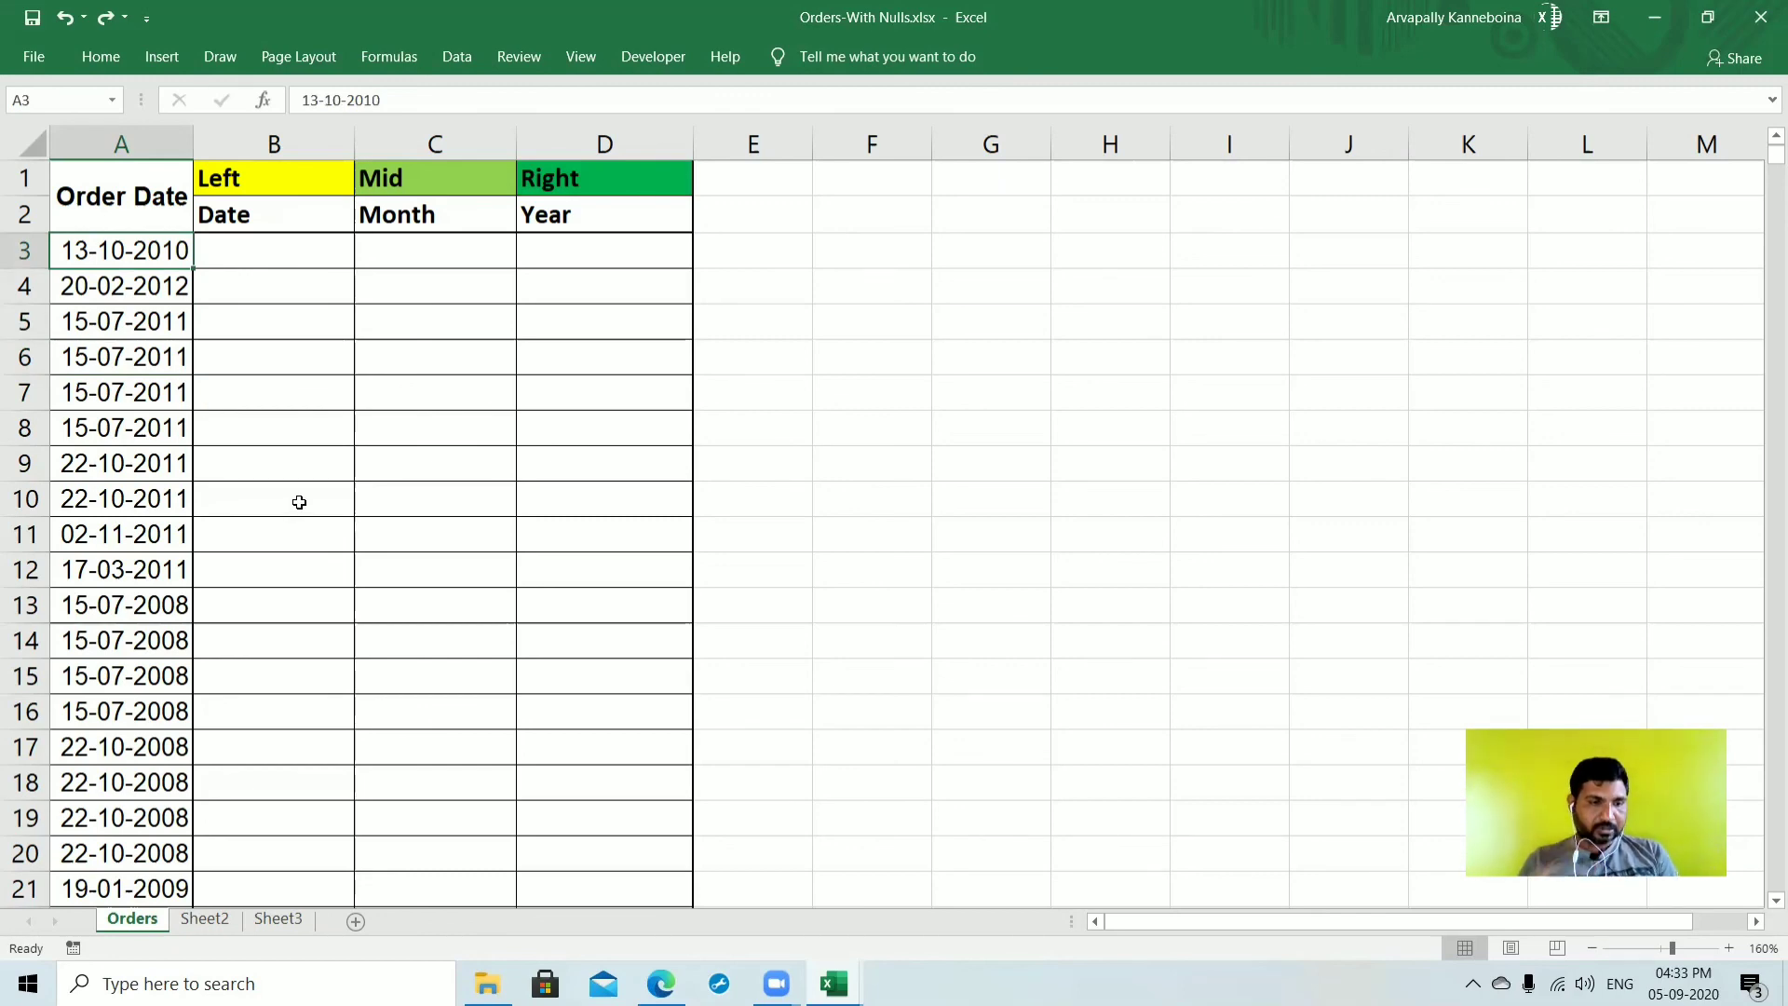
# Step: Check the number format category and type applied to the order date in cell A3
pyautogui.hotkey('ctrl', 'F1')
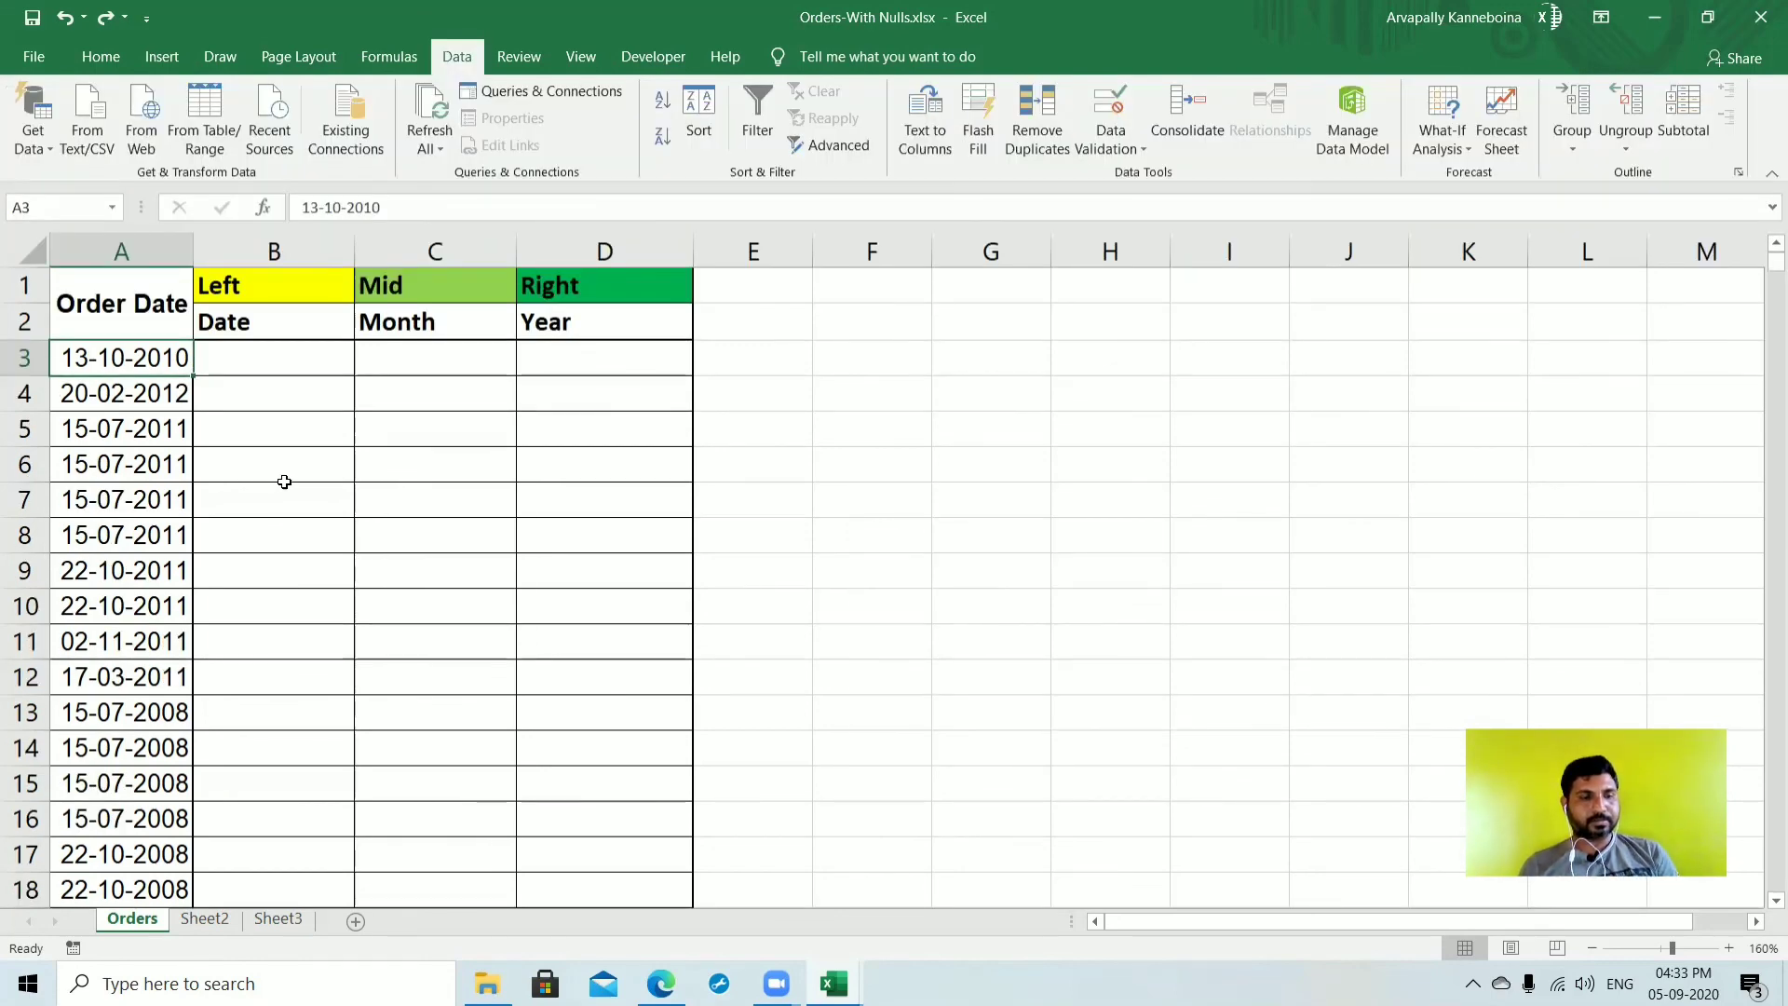
pyautogui.hotkey('ctrl', '1')
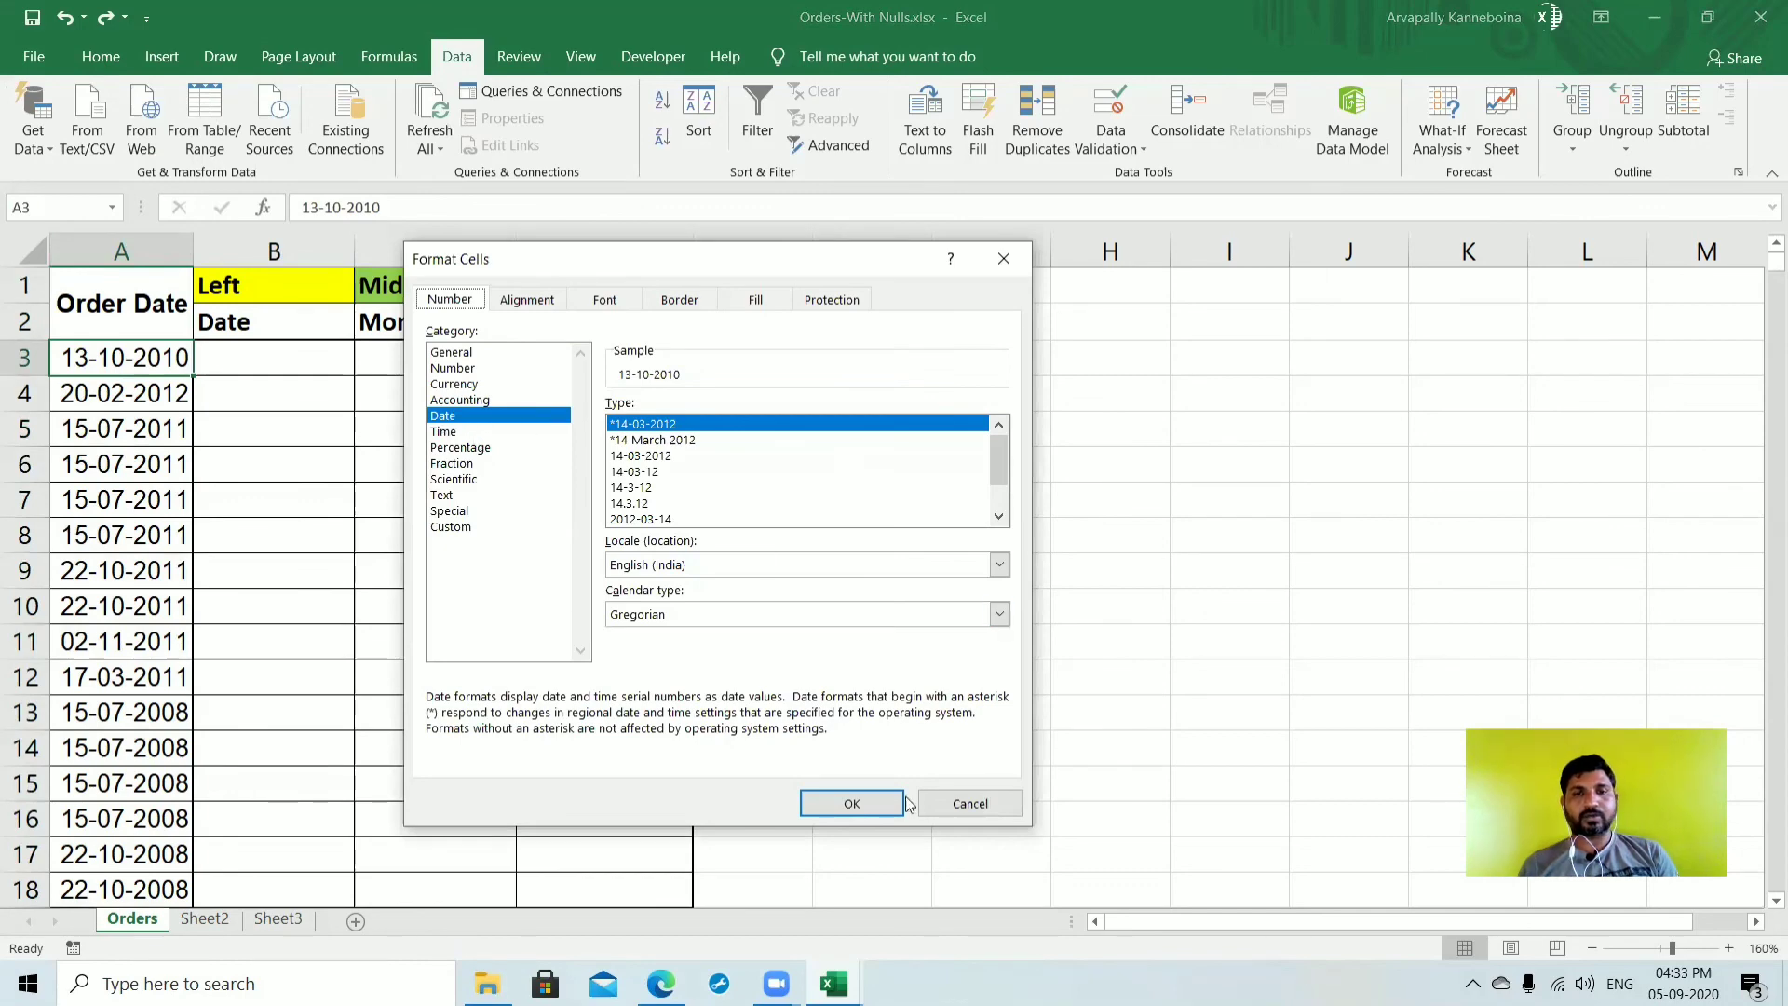
pyautogui.click(852, 802)
pyautogui.click(154, 468)
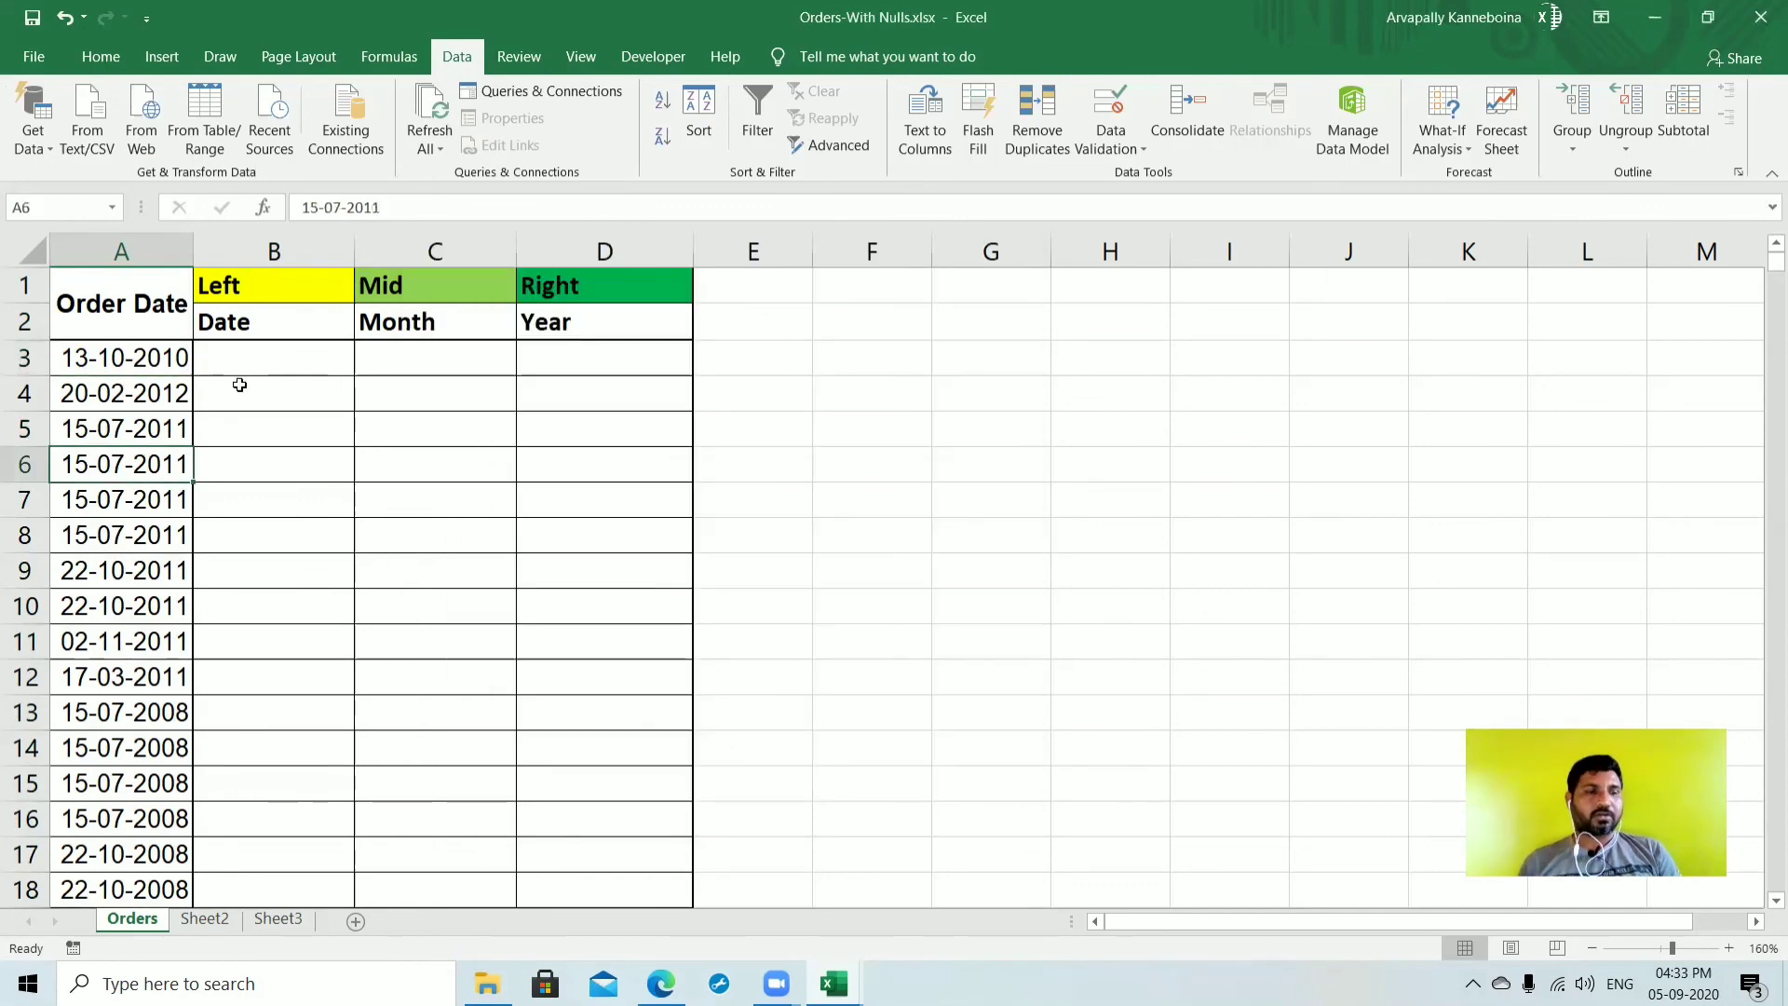
# Step: Enter the formula =LEFT(A3,2) in cell B3 to extract the first two characters of the order date
pyautogui.click(247, 368)
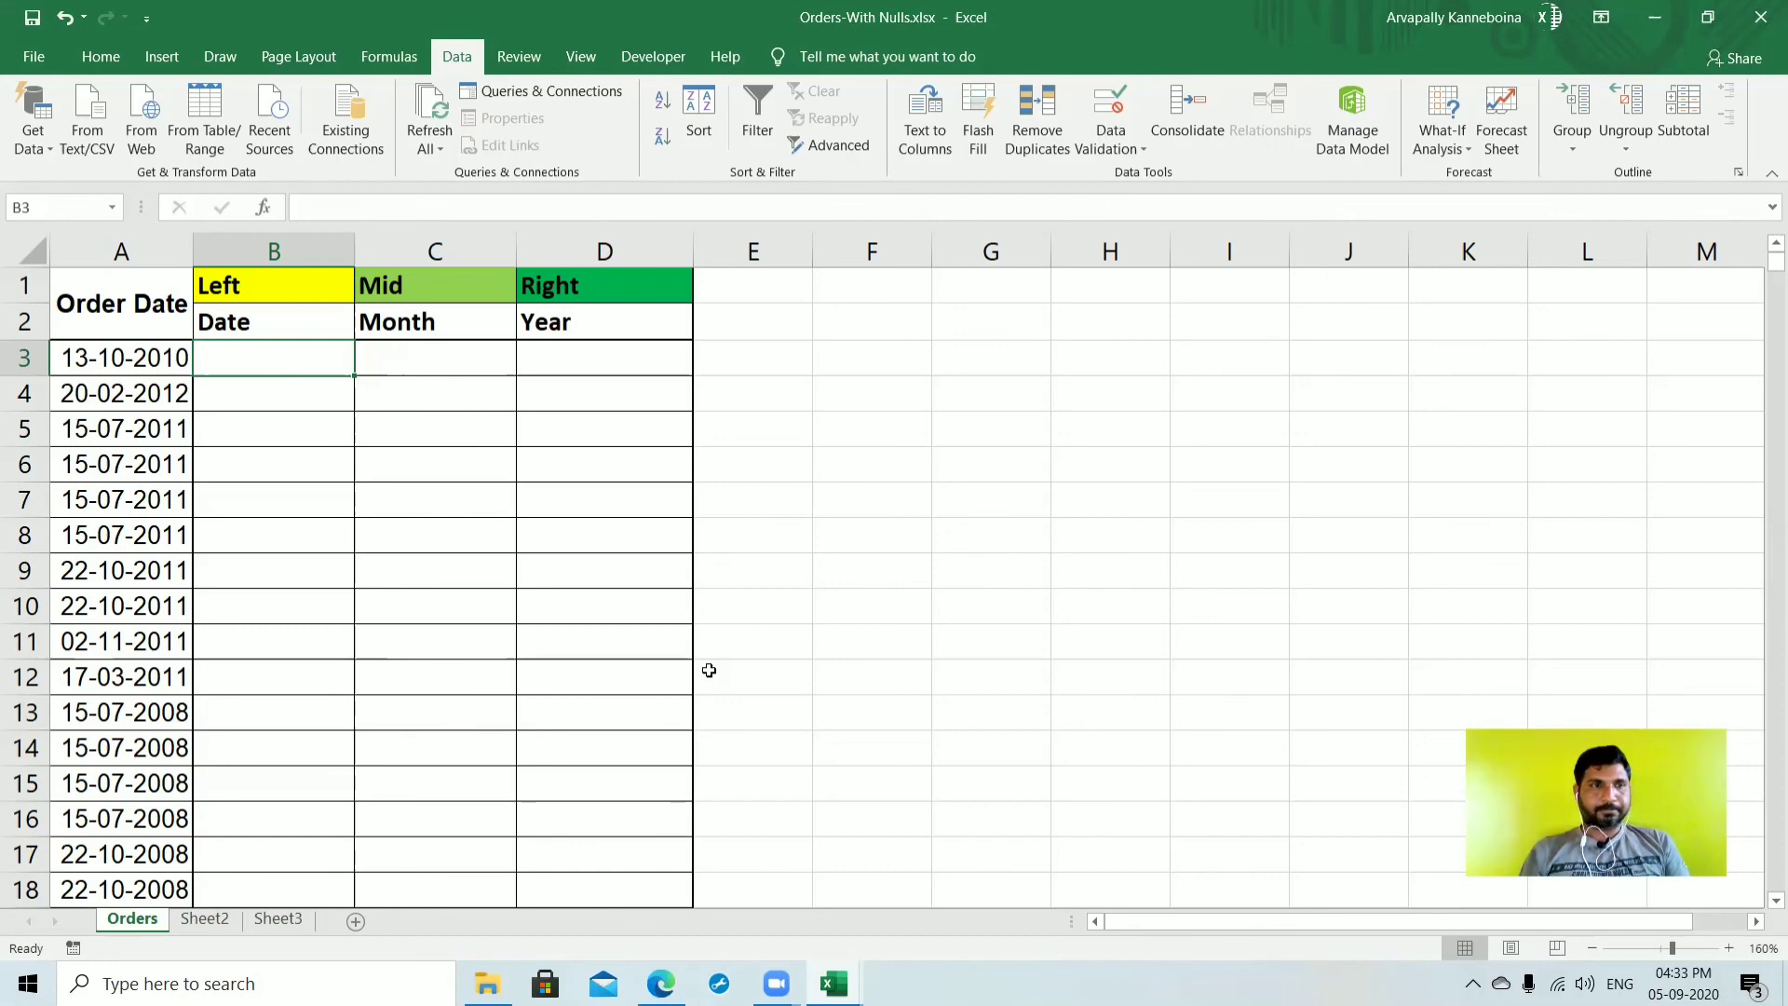
pyautogui.write('=lef')
pyautogui.press('Tab')
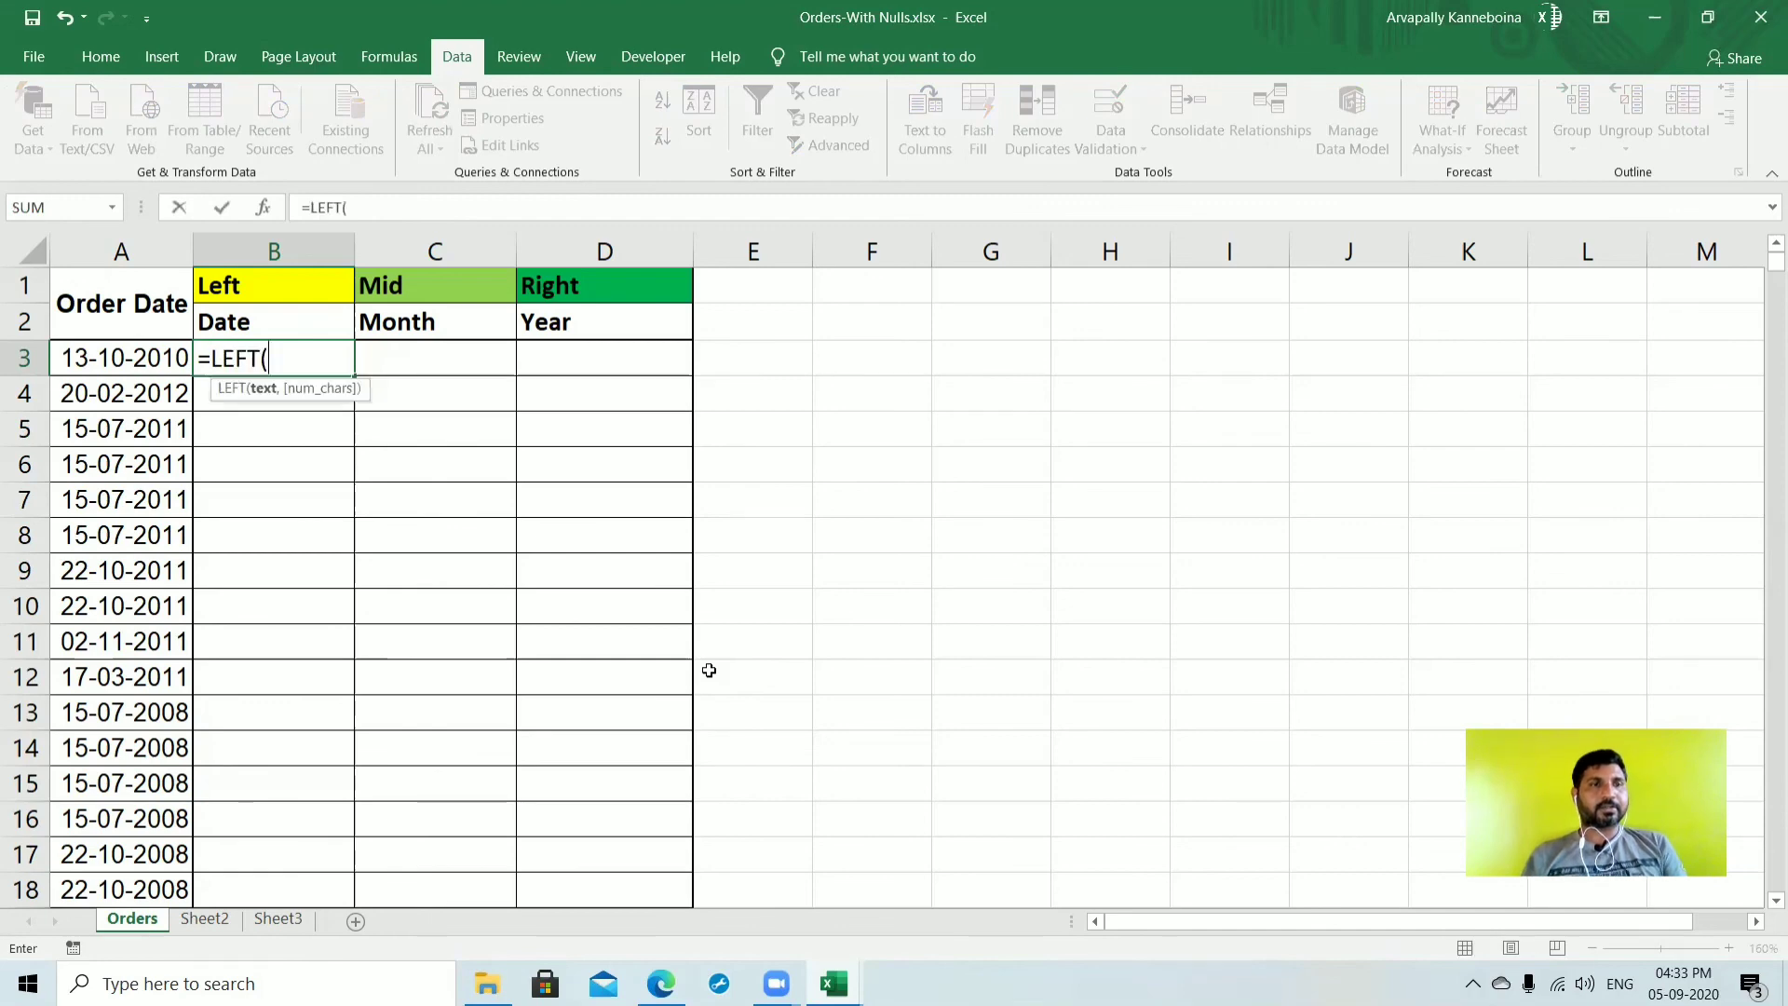
pyautogui.press('Left')
pyautogui.write(',')
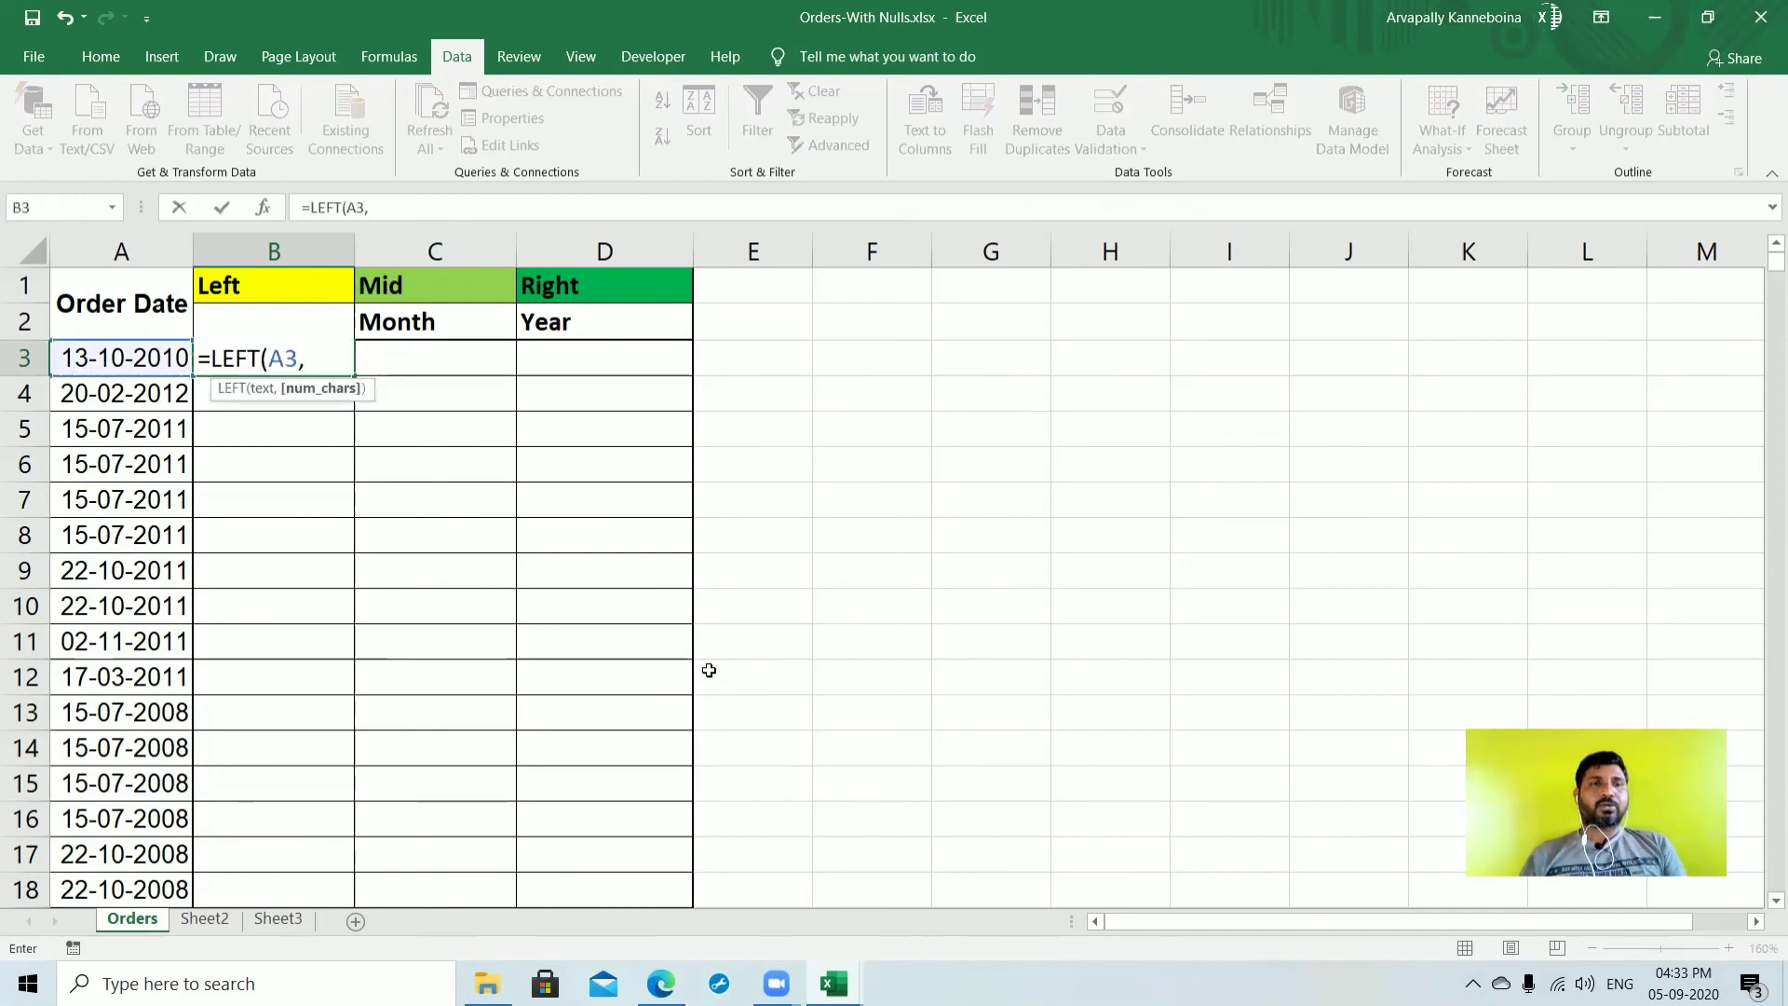
pyautogui.write('2)')
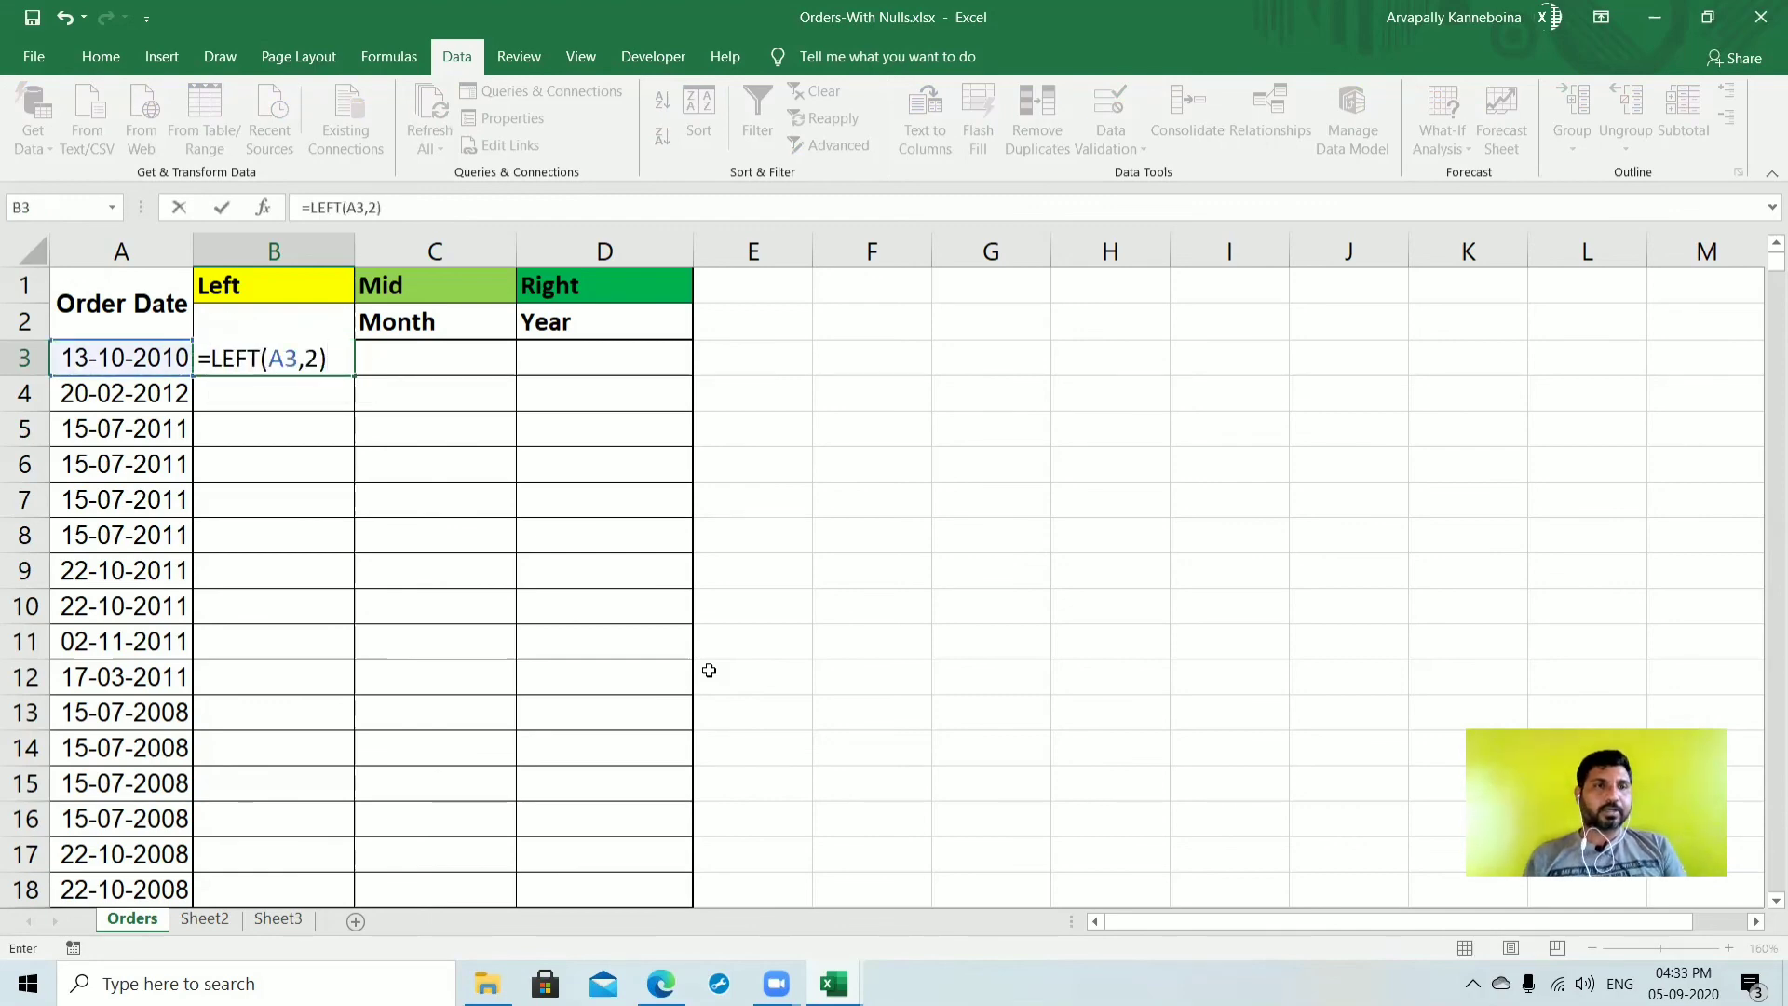
pyautogui.press('Return')
pyautogui.press('Up')
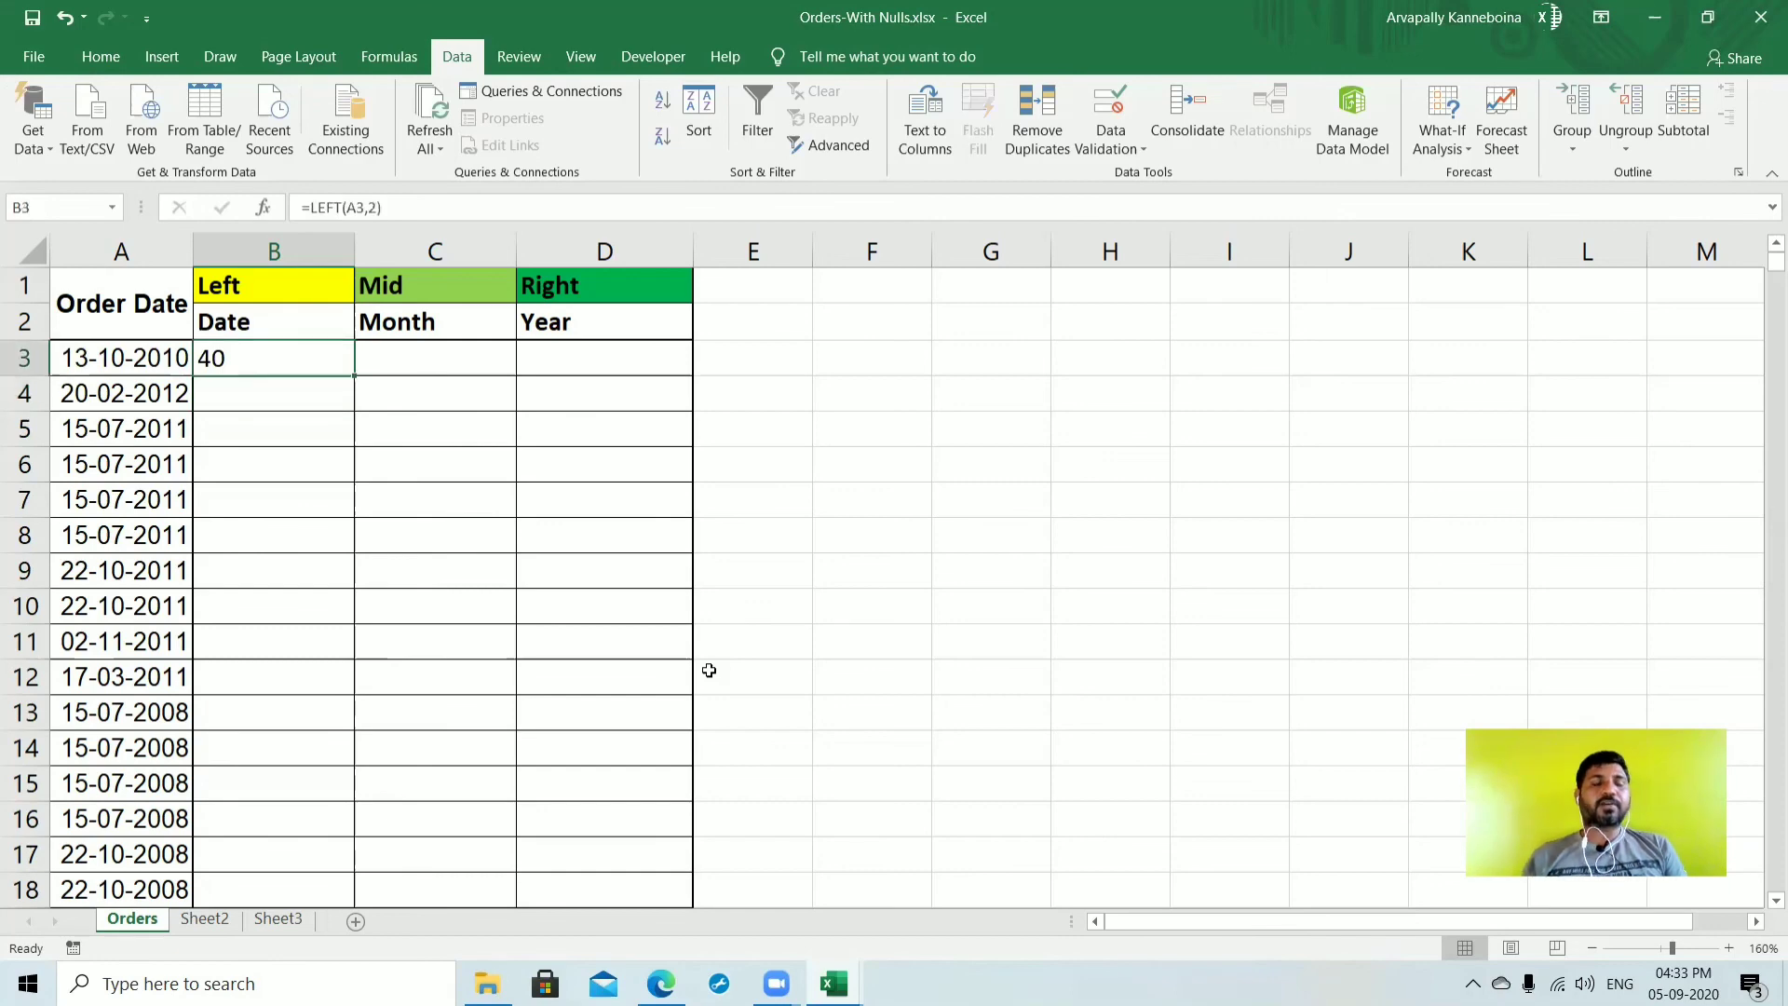
# Step: Enter the formula =VALUE(A3) in cell F3 to reveal the order date's underlying serial number
pyautogui.click(844, 359)
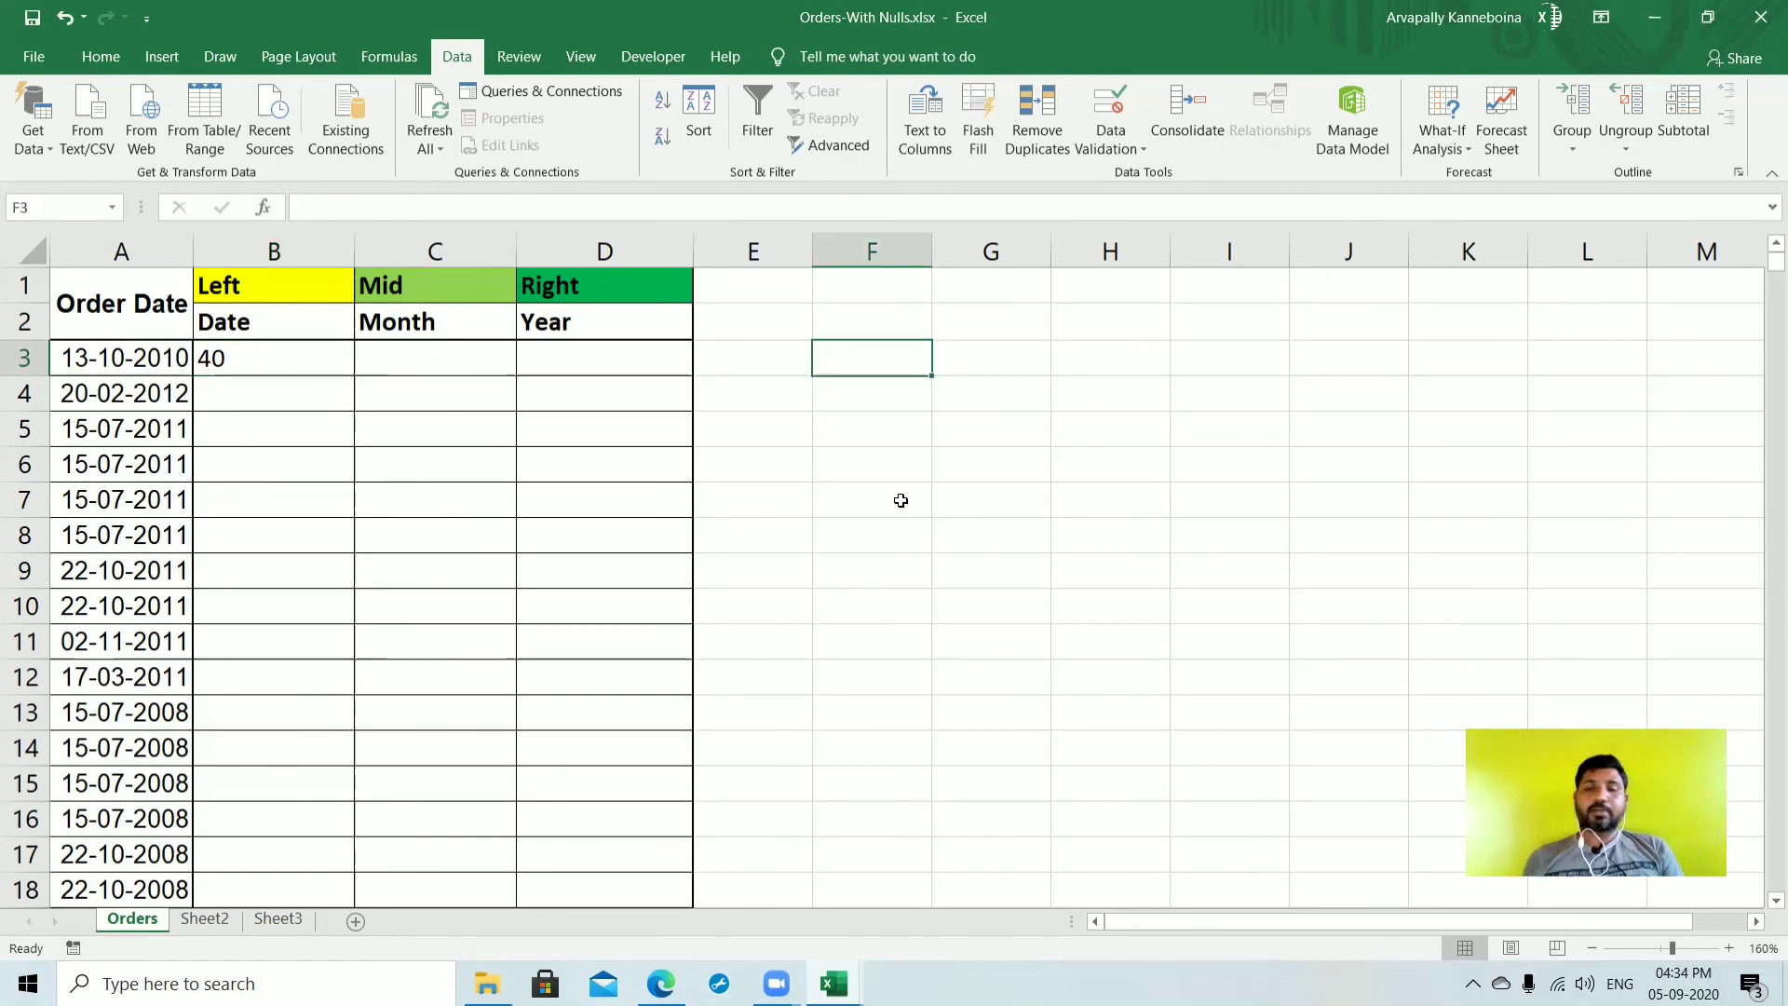
pyautogui.write('=v')
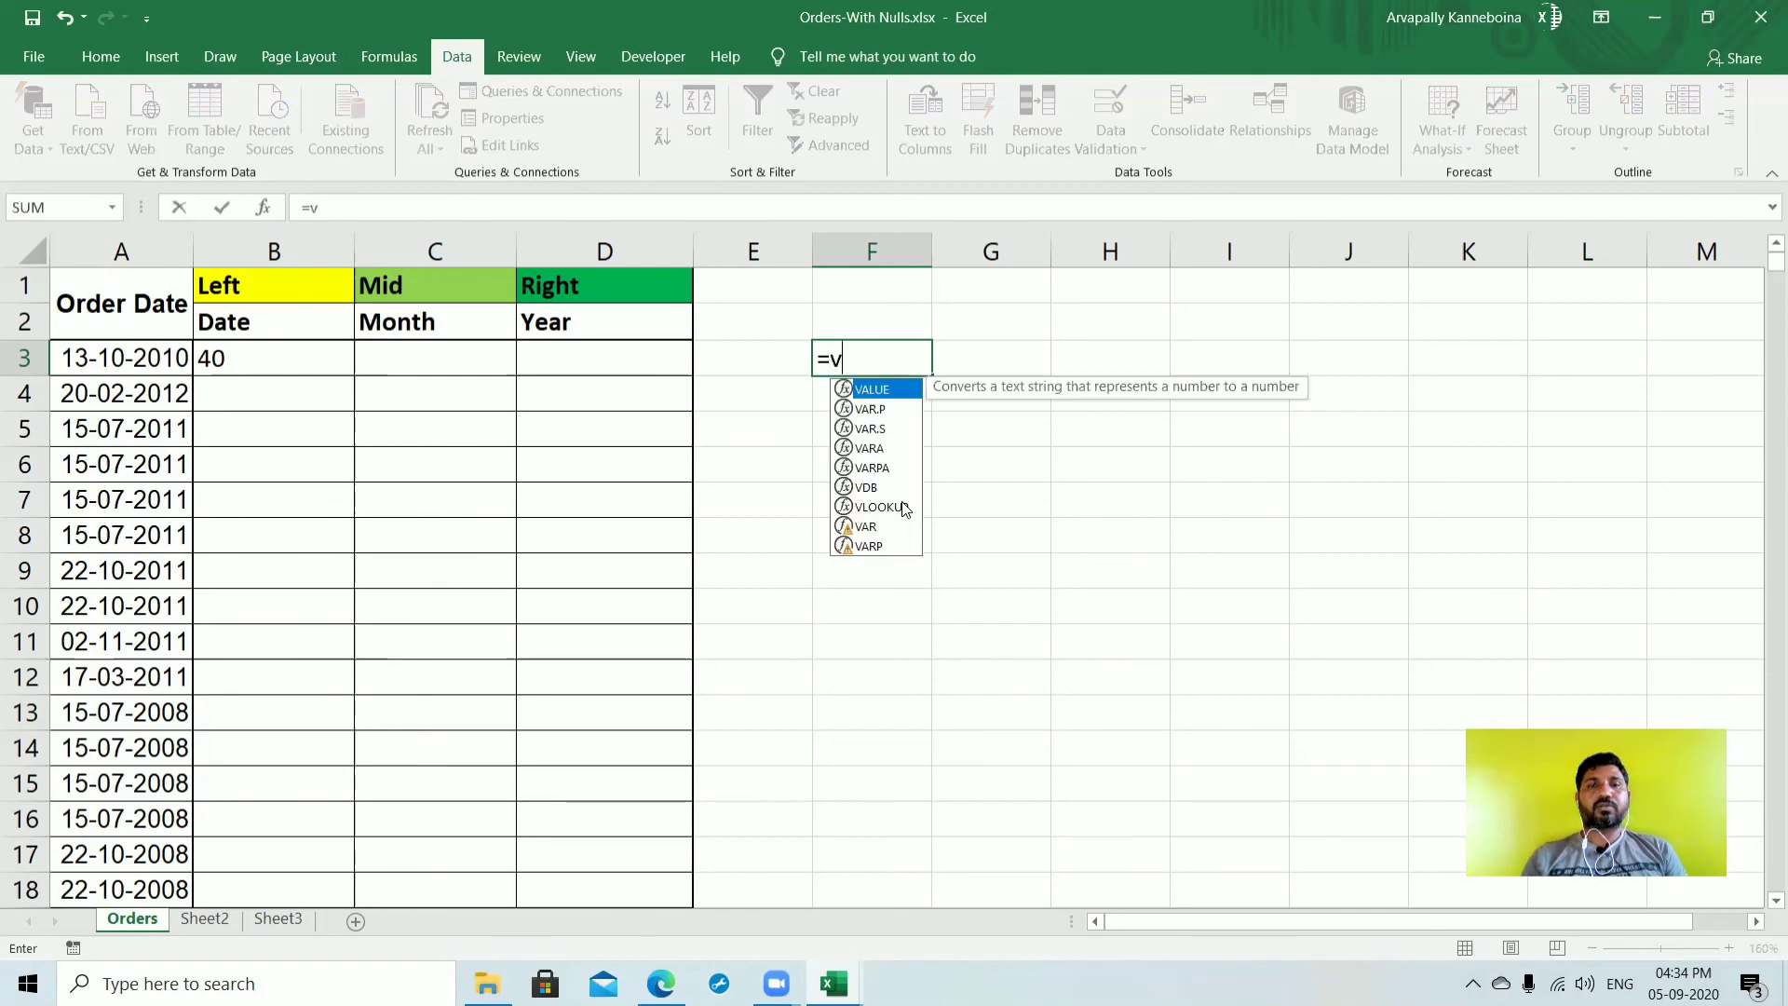
pyautogui.press('Tab')
pyautogui.press('Left')
pyautogui.press('Left')
pyautogui.press('Left')
pyautogui.press('Left')
pyautogui.press('Left')
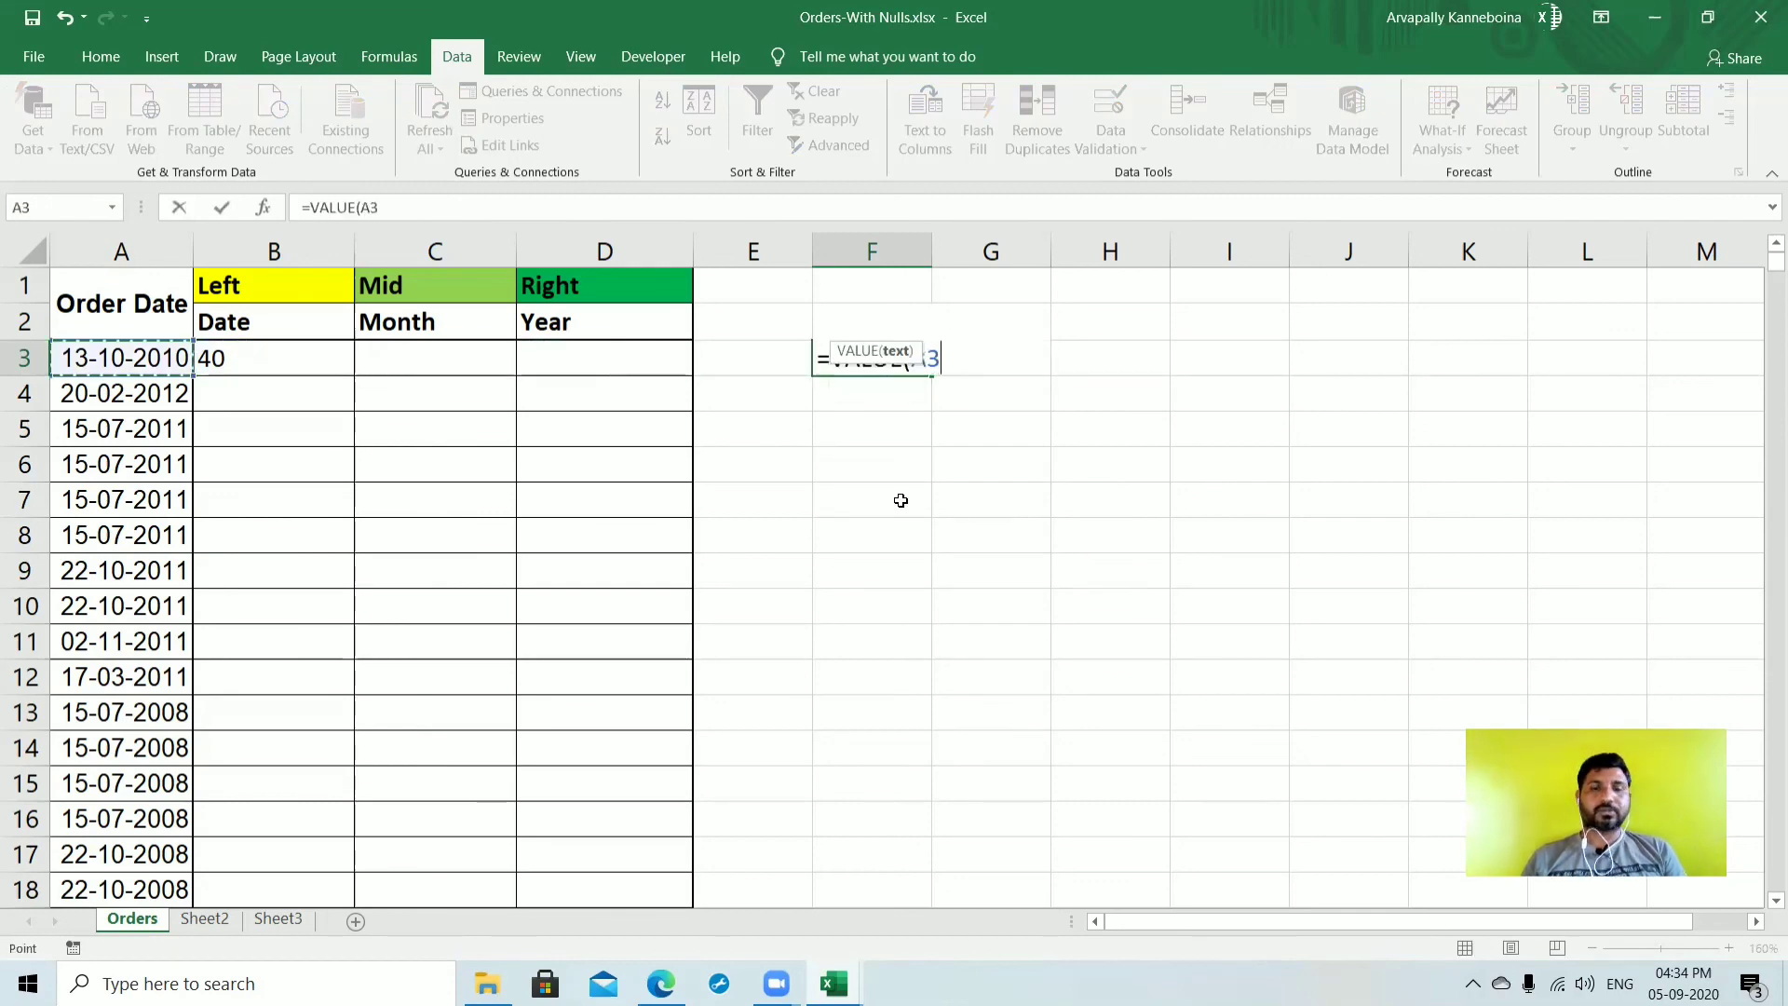
pyautogui.write(')')
pyautogui.press('Return')
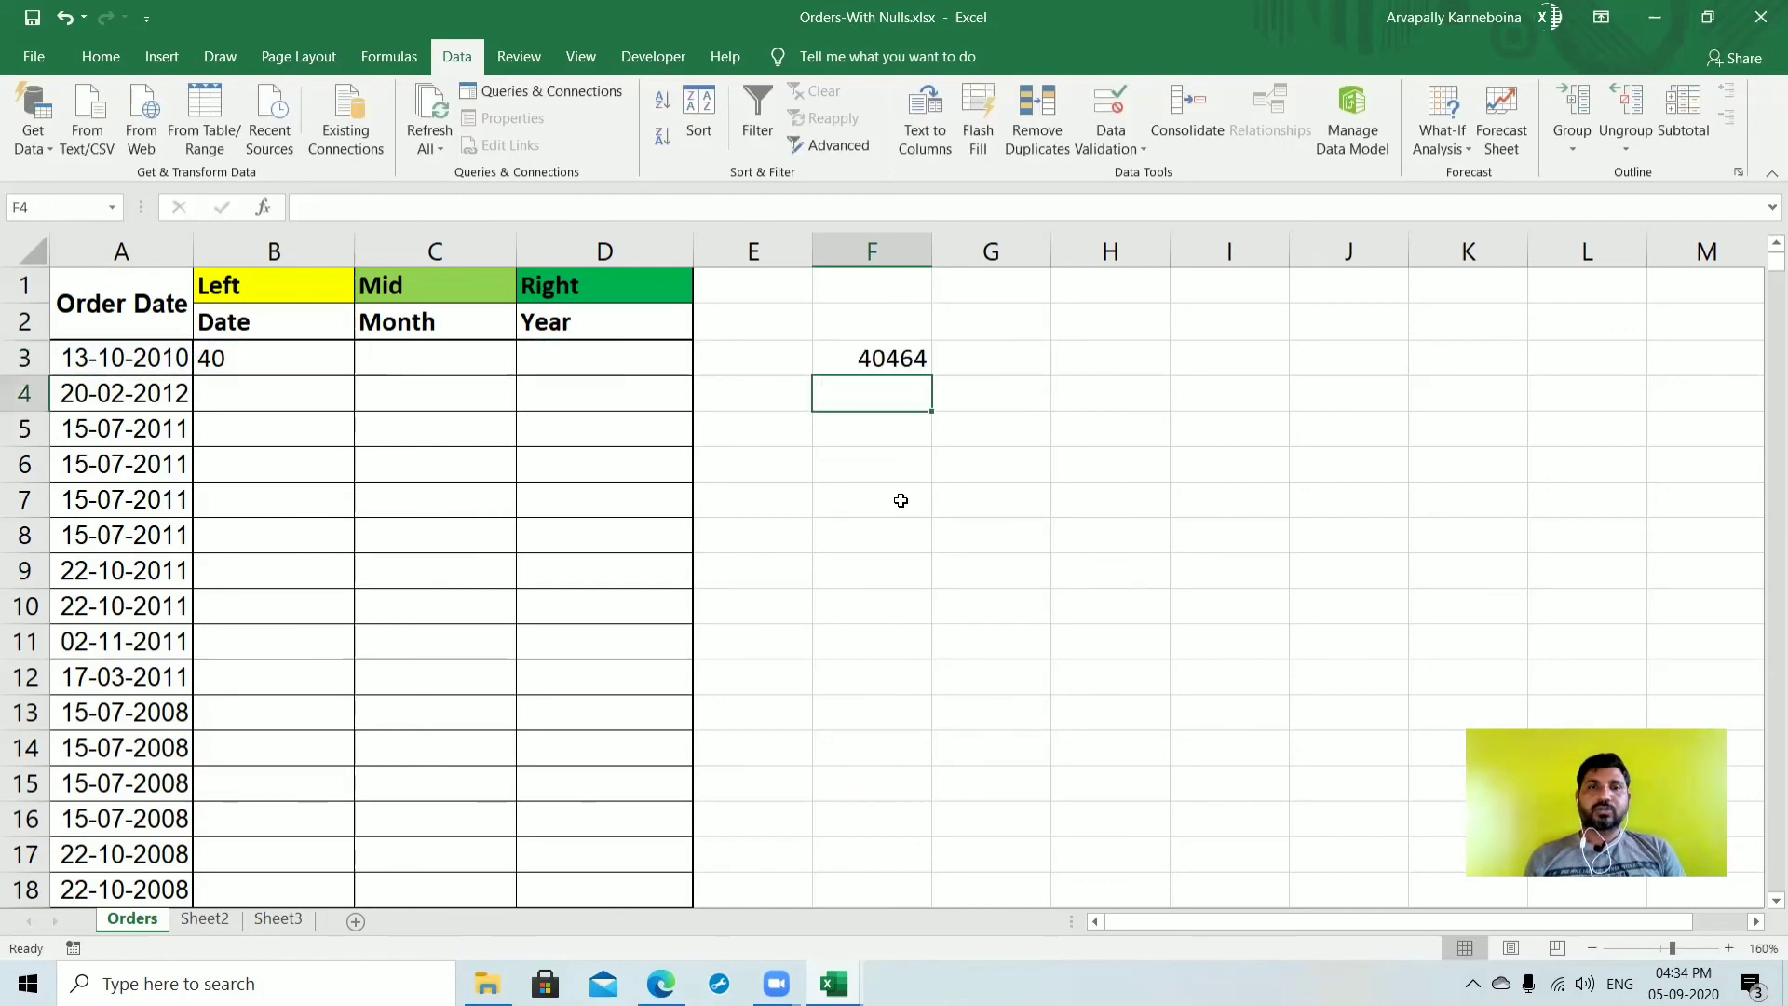
# Step: Fill the VALUE formula from F3 down through F12 for the first ten order dates
pyautogui.click(869, 361)
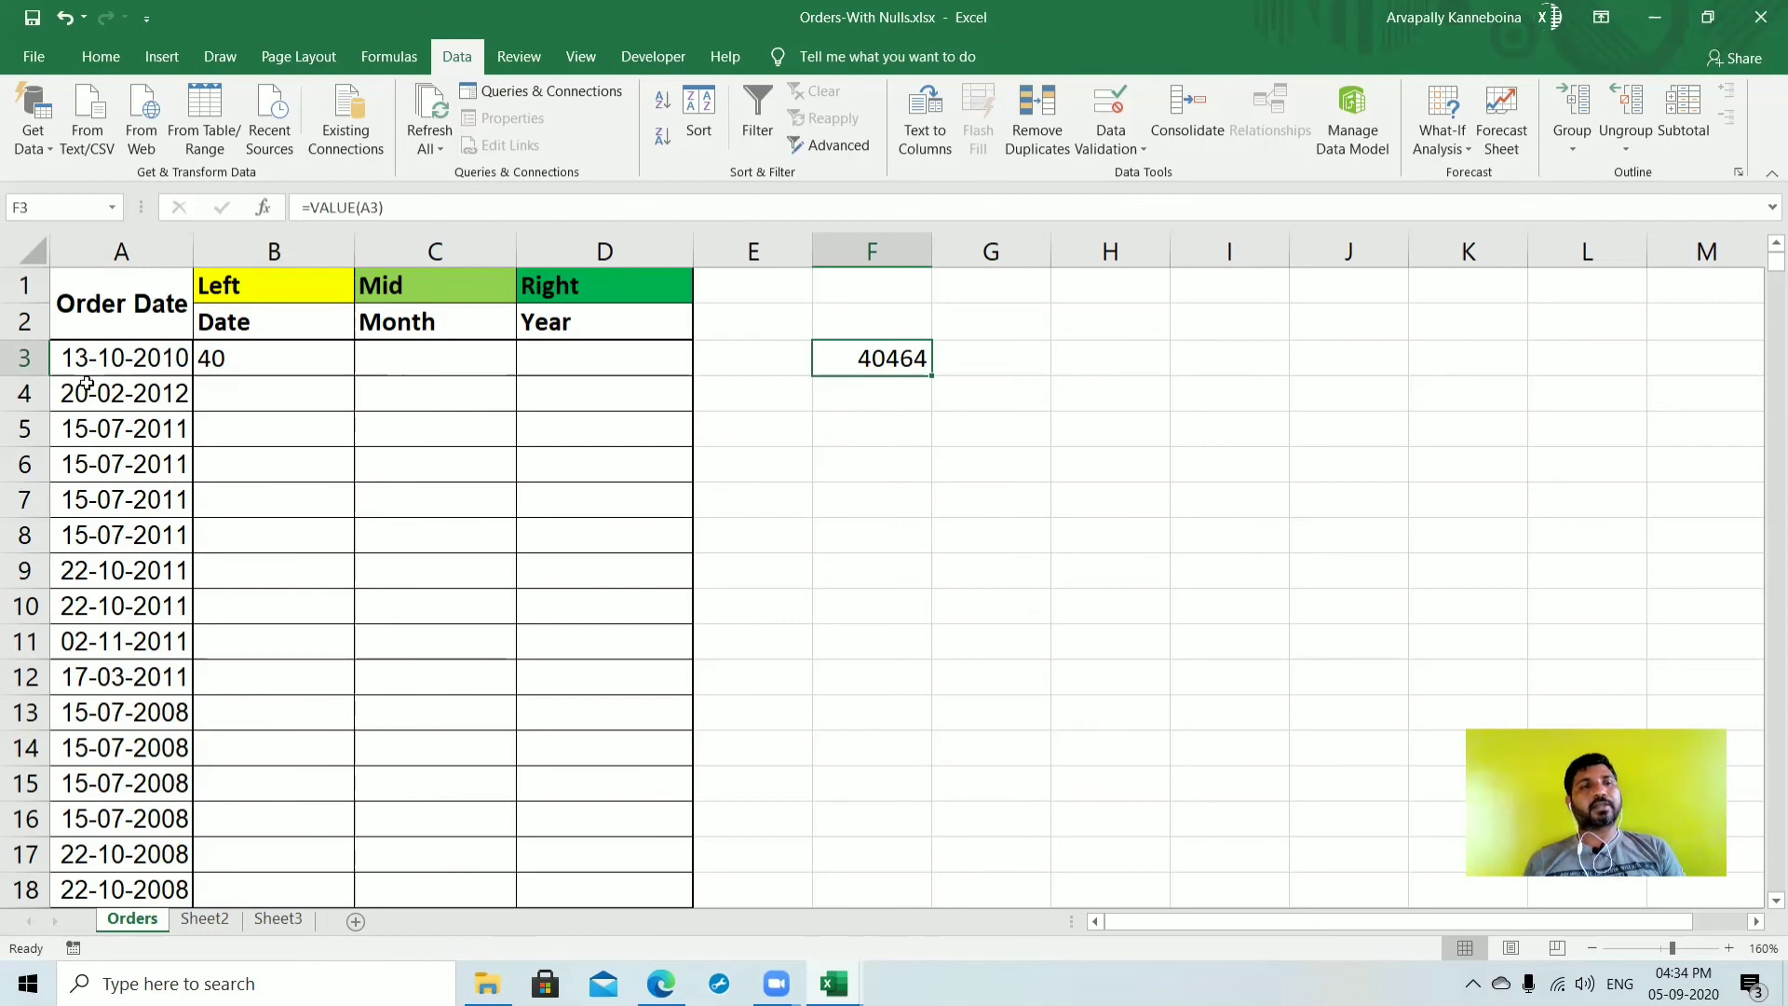
pyautogui.click(109, 359)
pyautogui.moveTo(885, 368); pyautogui.dragTo(862, 682)
pyautogui.hotkey('ctrl', 'd')
pyautogui.click(880, 571)
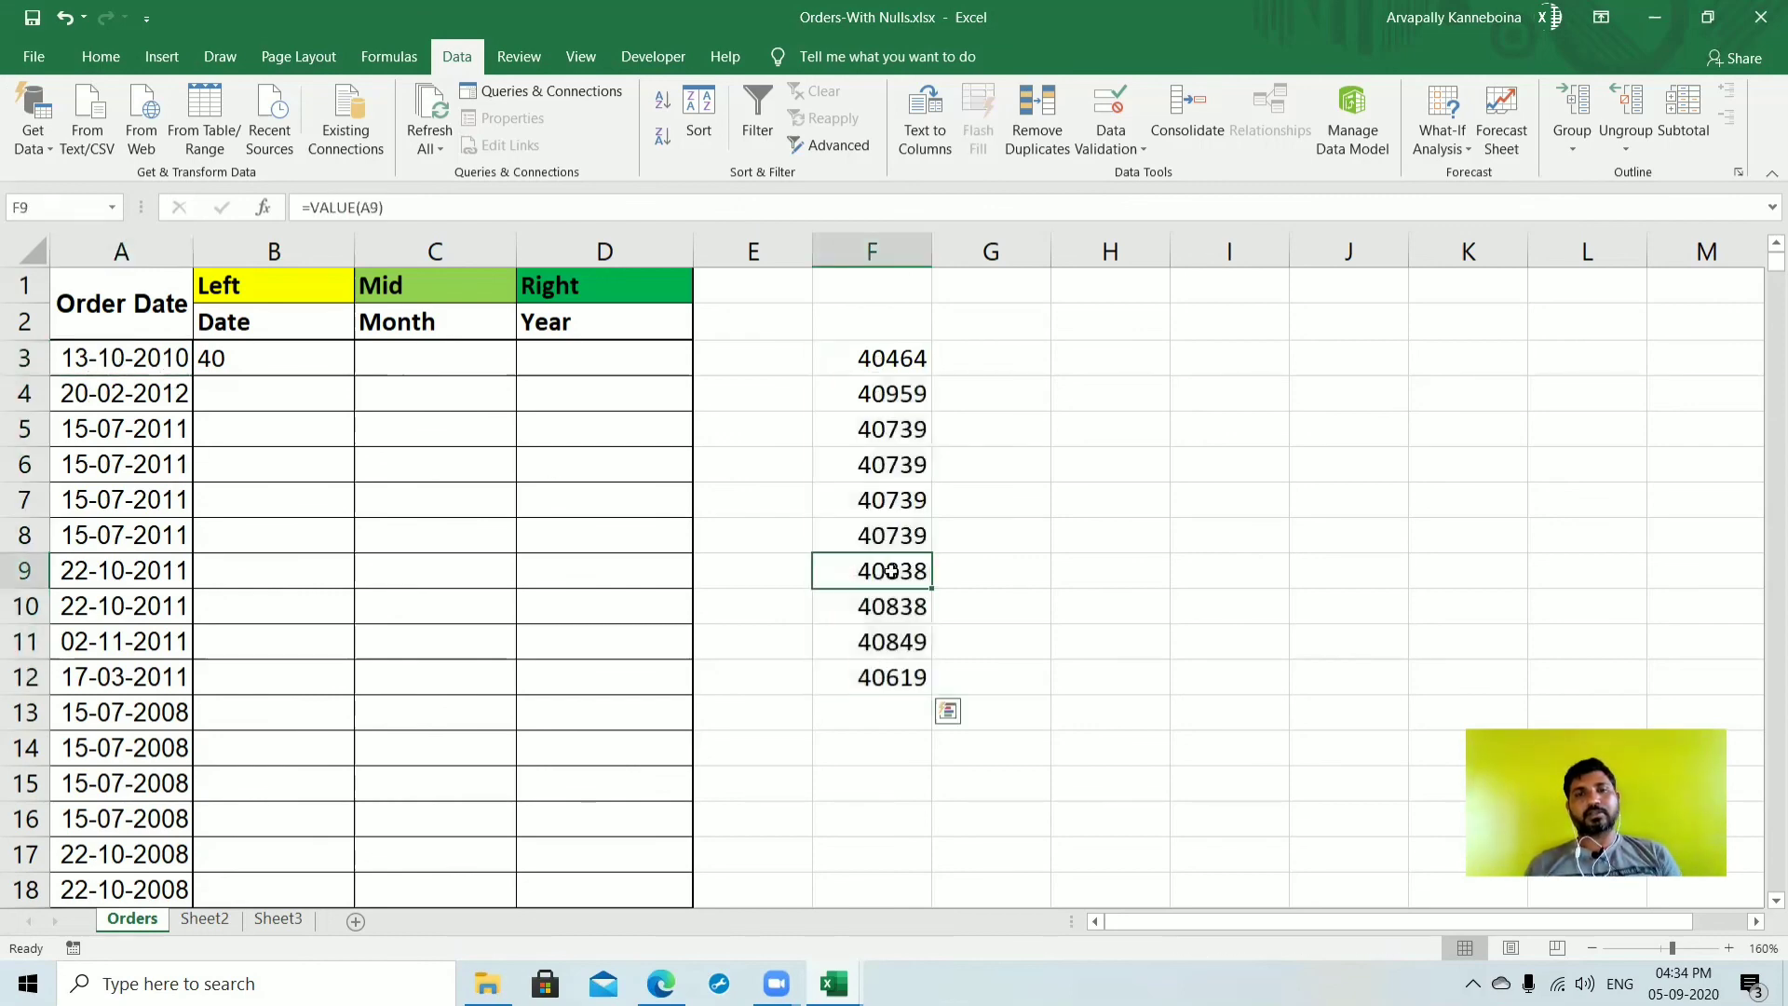
# Step: Compare the serial numbers with the LEFT result in B3, and clear the VALUE formulas from F3:F12
pyautogui.moveTo(908, 358); pyautogui.dragTo(899, 675)
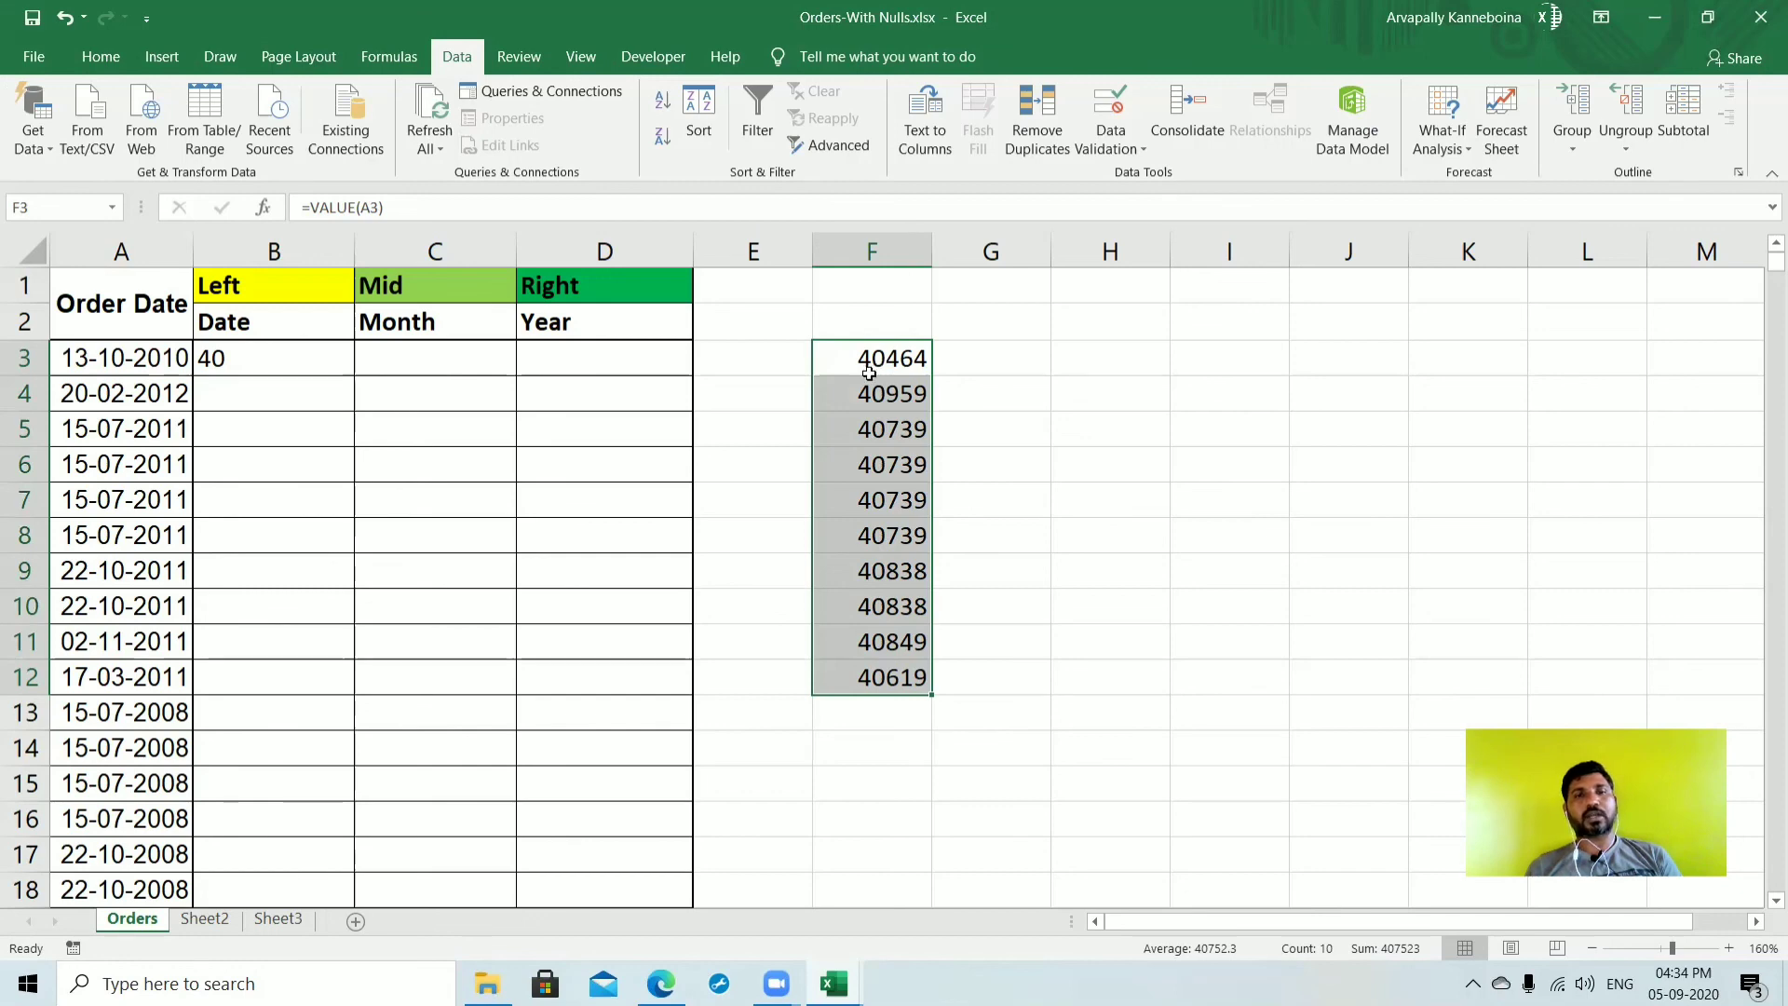
pyautogui.click(239, 361)
pyautogui.moveTo(866, 359); pyautogui.dragTo(879, 673)
pyautogui.press('Delete')
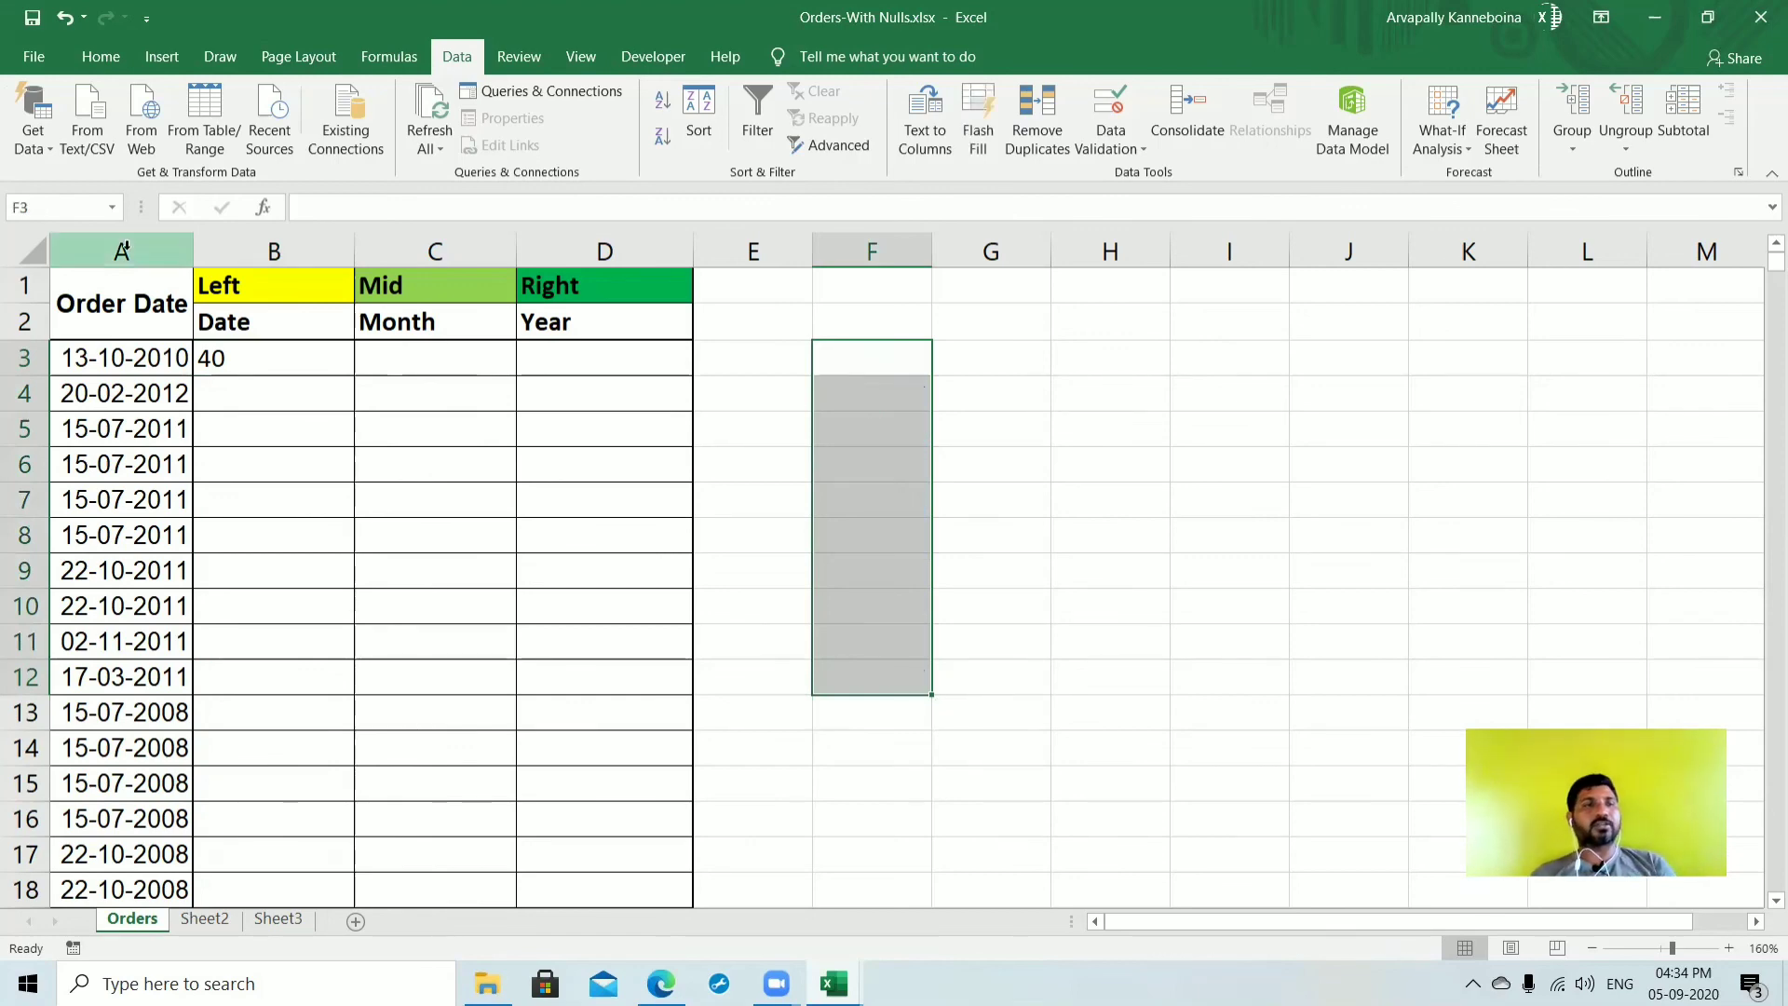
# Step: Convert the order dates in A3:A1009 to text with Text to Columns, keeping Delimited and setting the column data format to Text
pyautogui.click(134, 429)
pyautogui.click(125, 251)
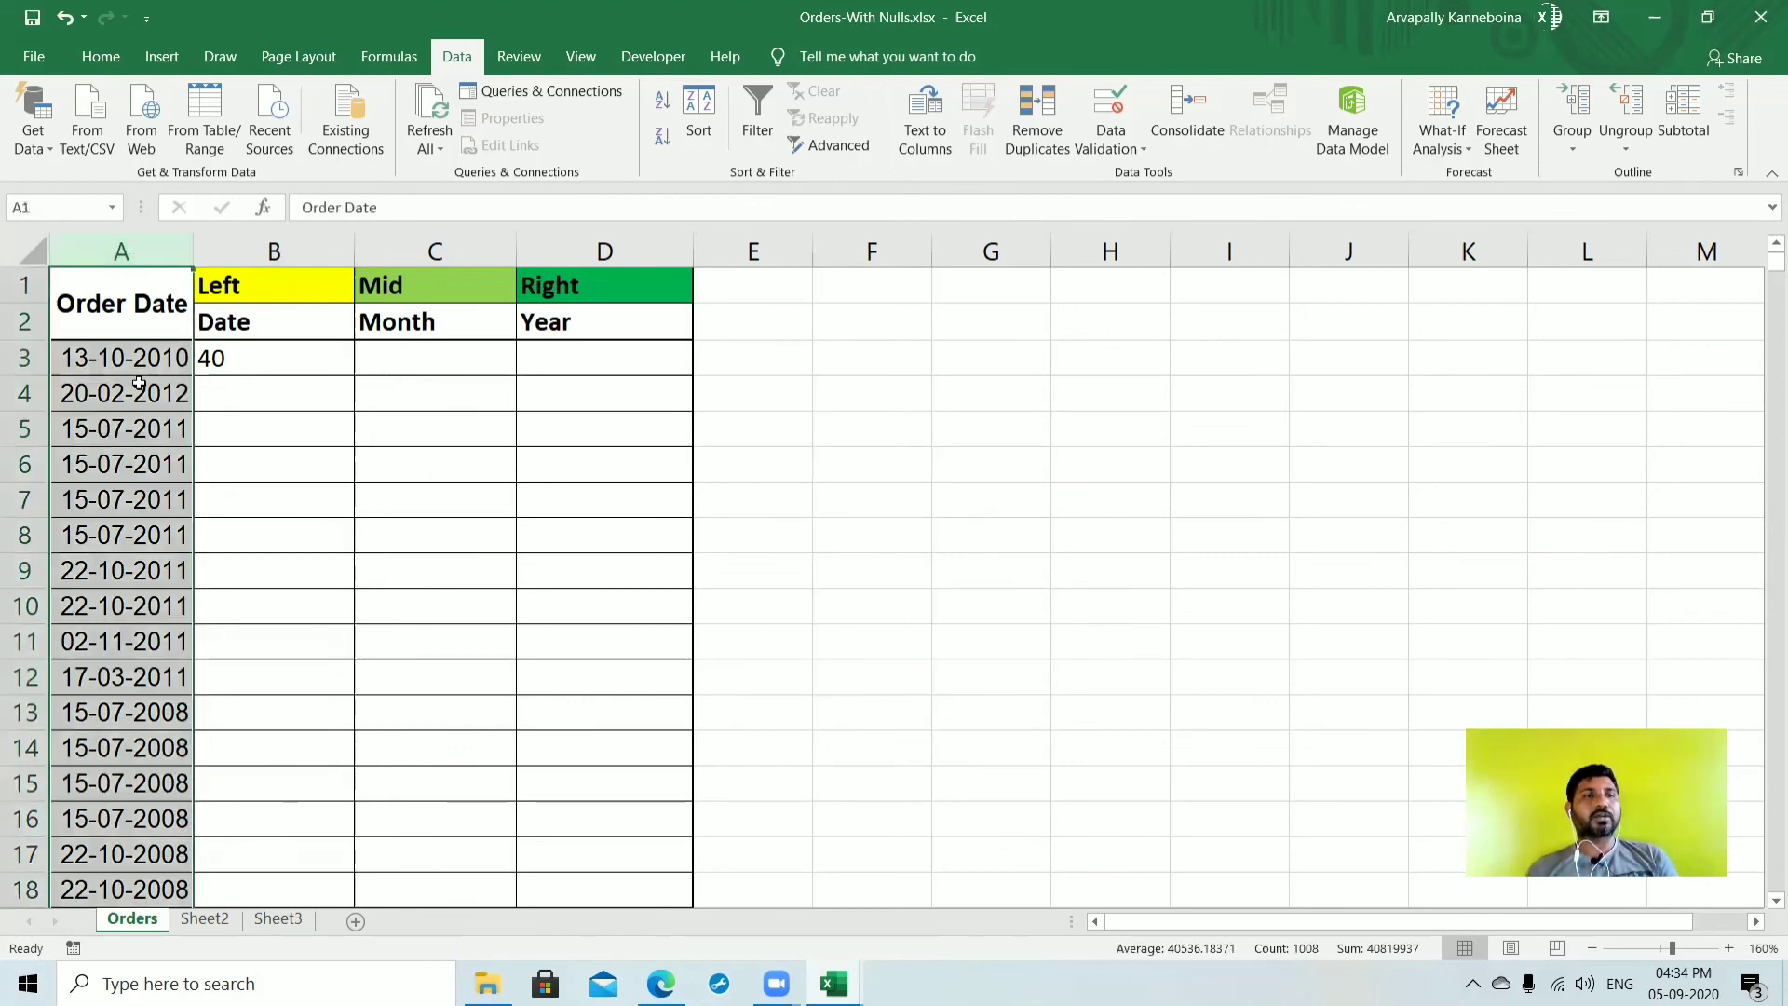
pyautogui.click(137, 392)
pyautogui.click(131, 355)
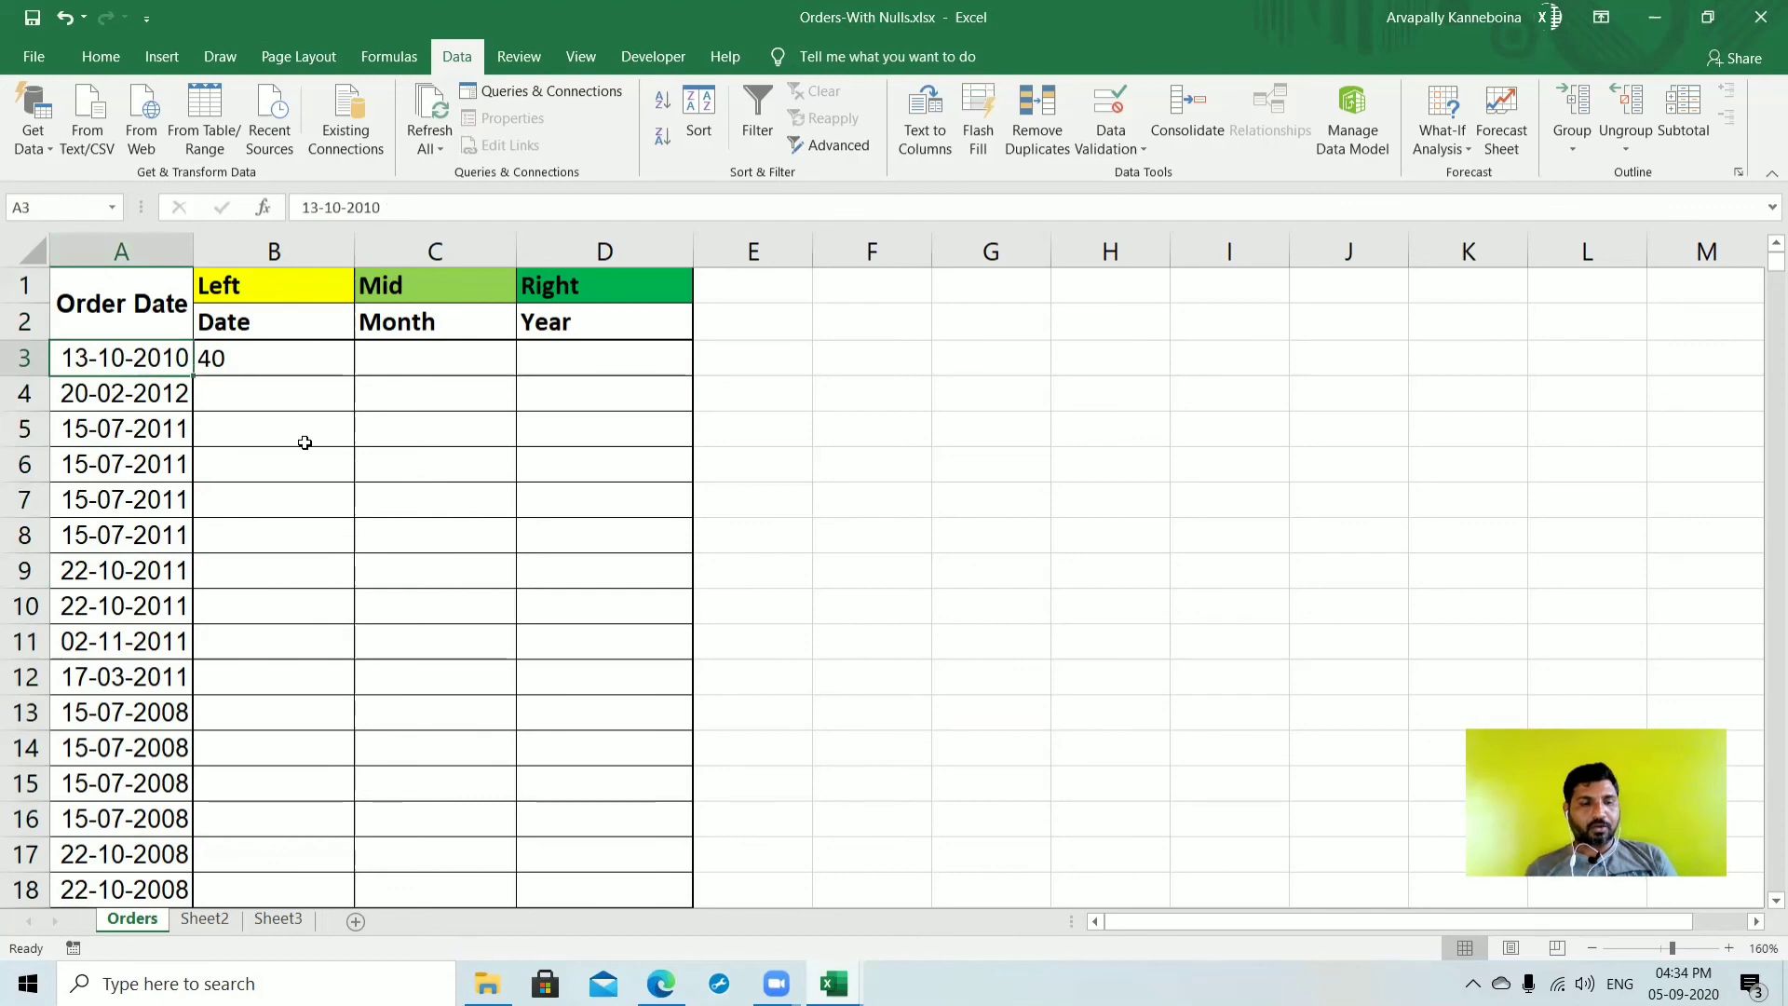
pyautogui.hotkey('ctrl', 'shift', 'Down')
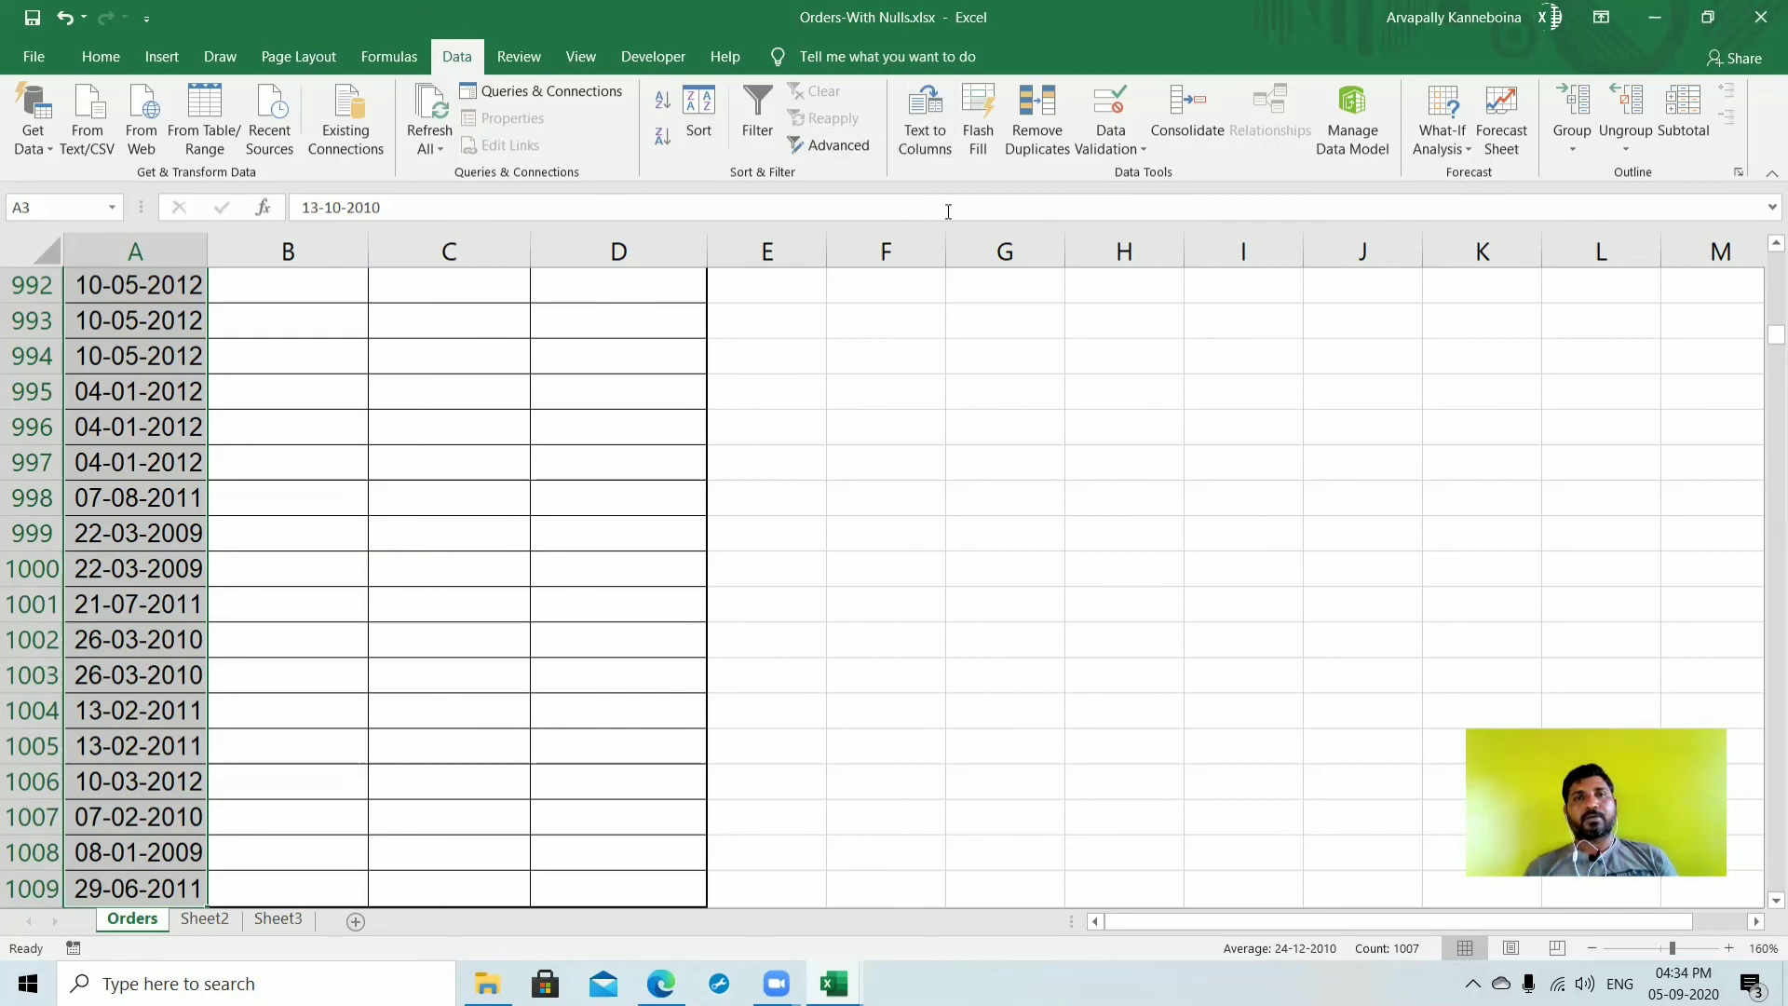
pyautogui.click(928, 119)
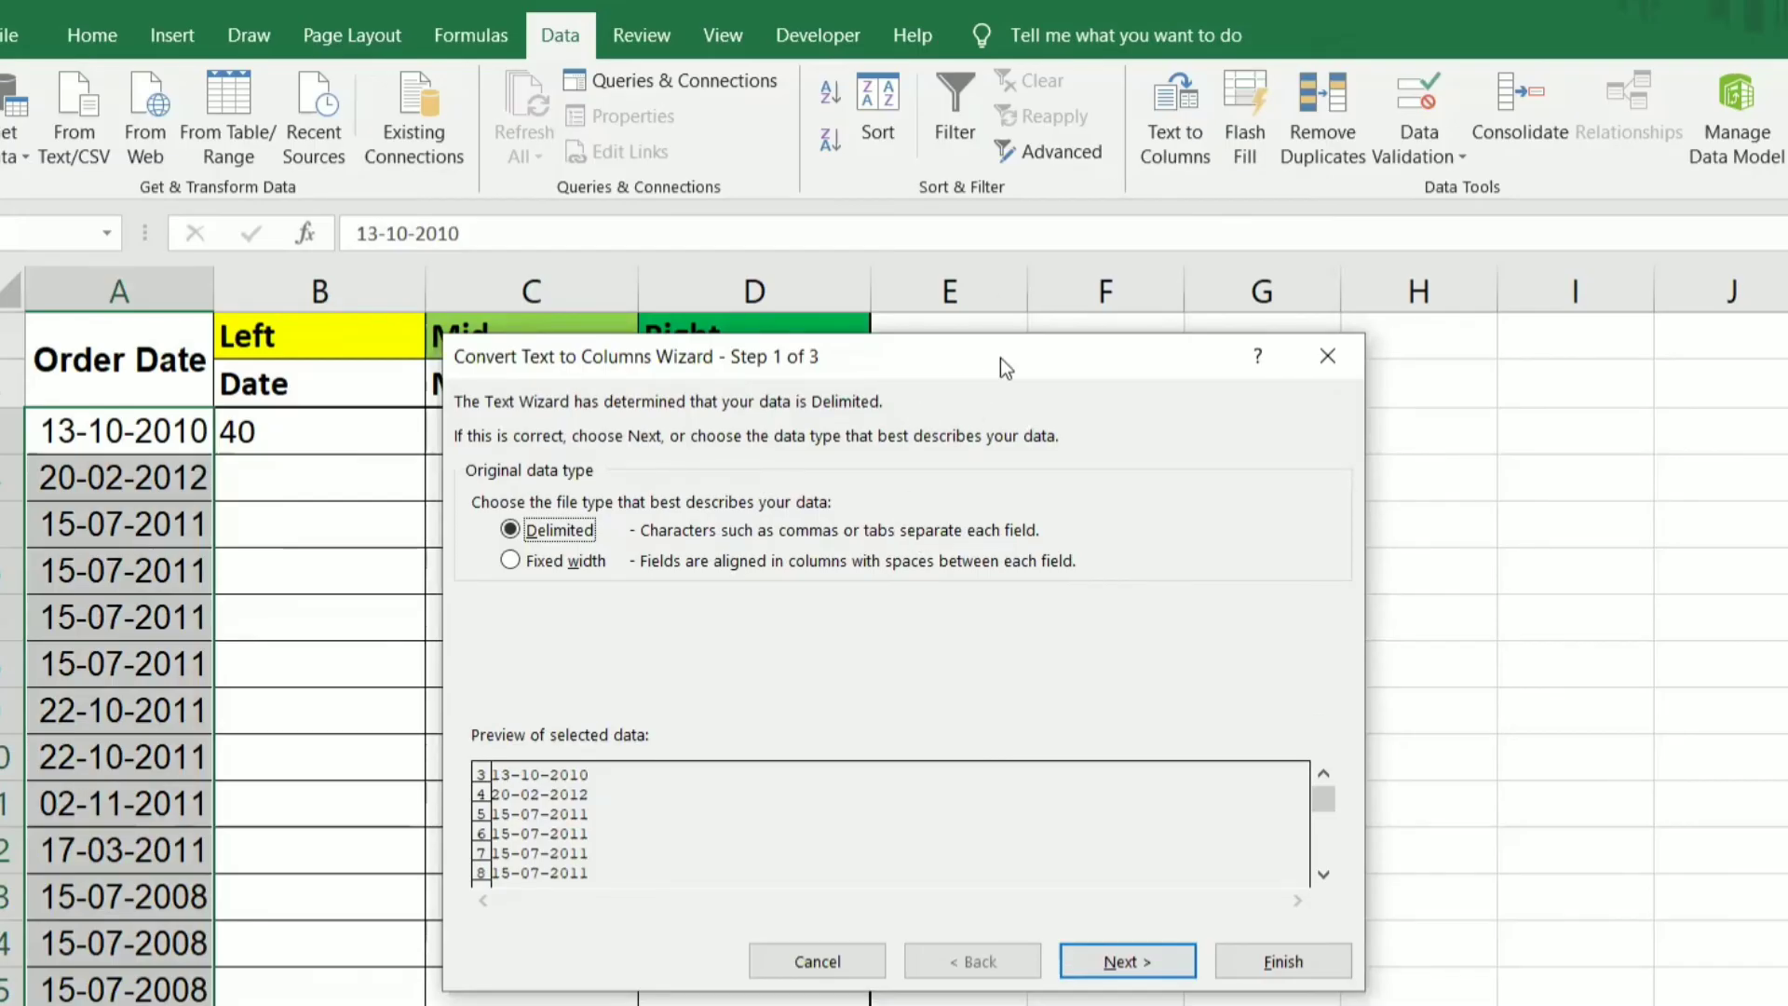
pyautogui.moveTo(1001, 357); pyautogui.dragTo(1121, 389)
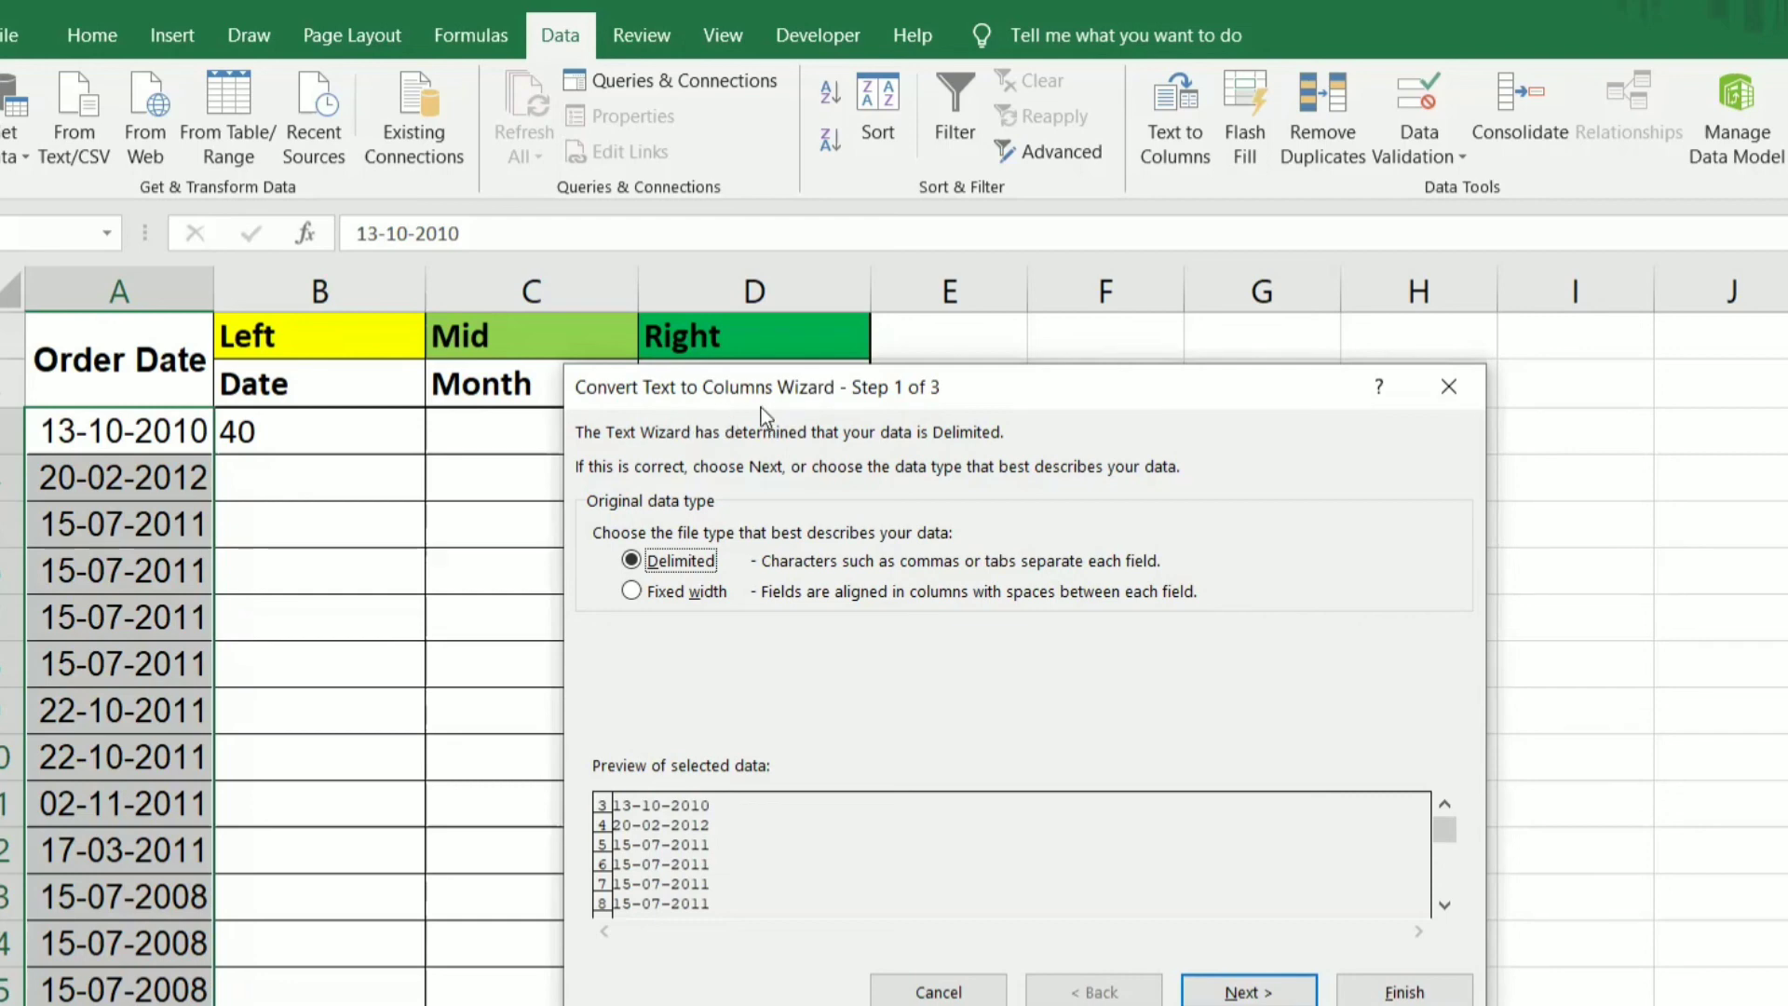
pyautogui.click(1272, 992)
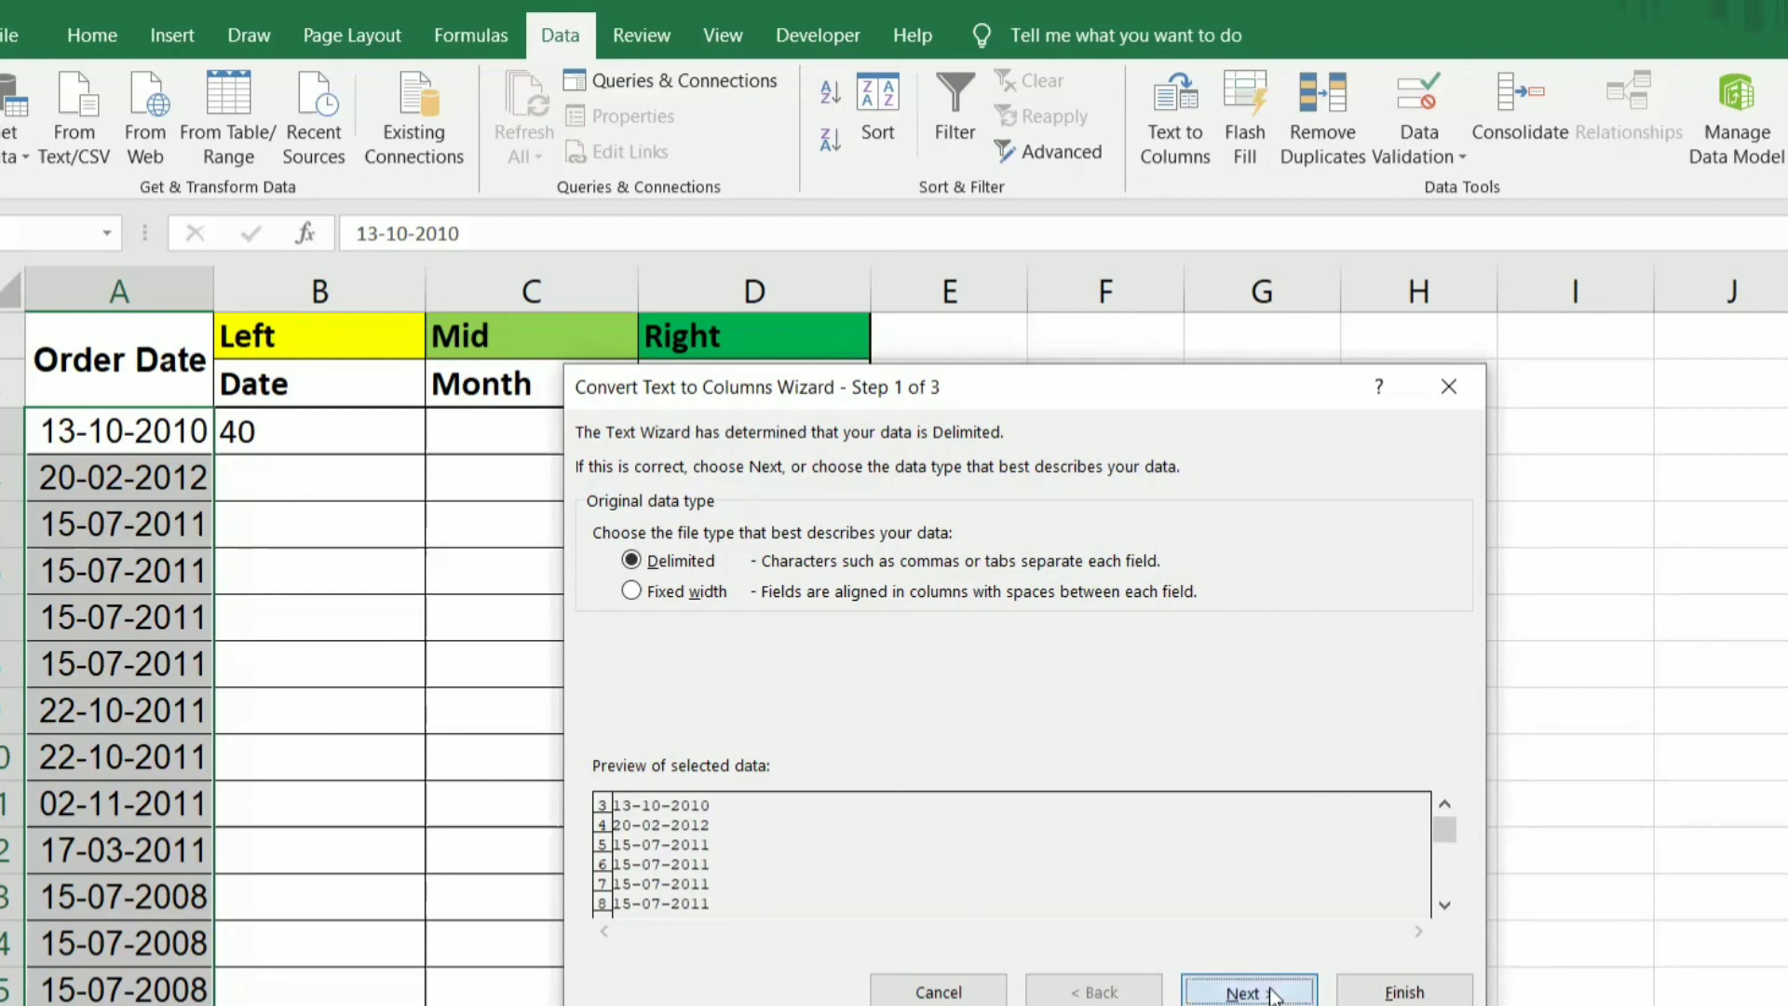
pyautogui.click(1147, 992)
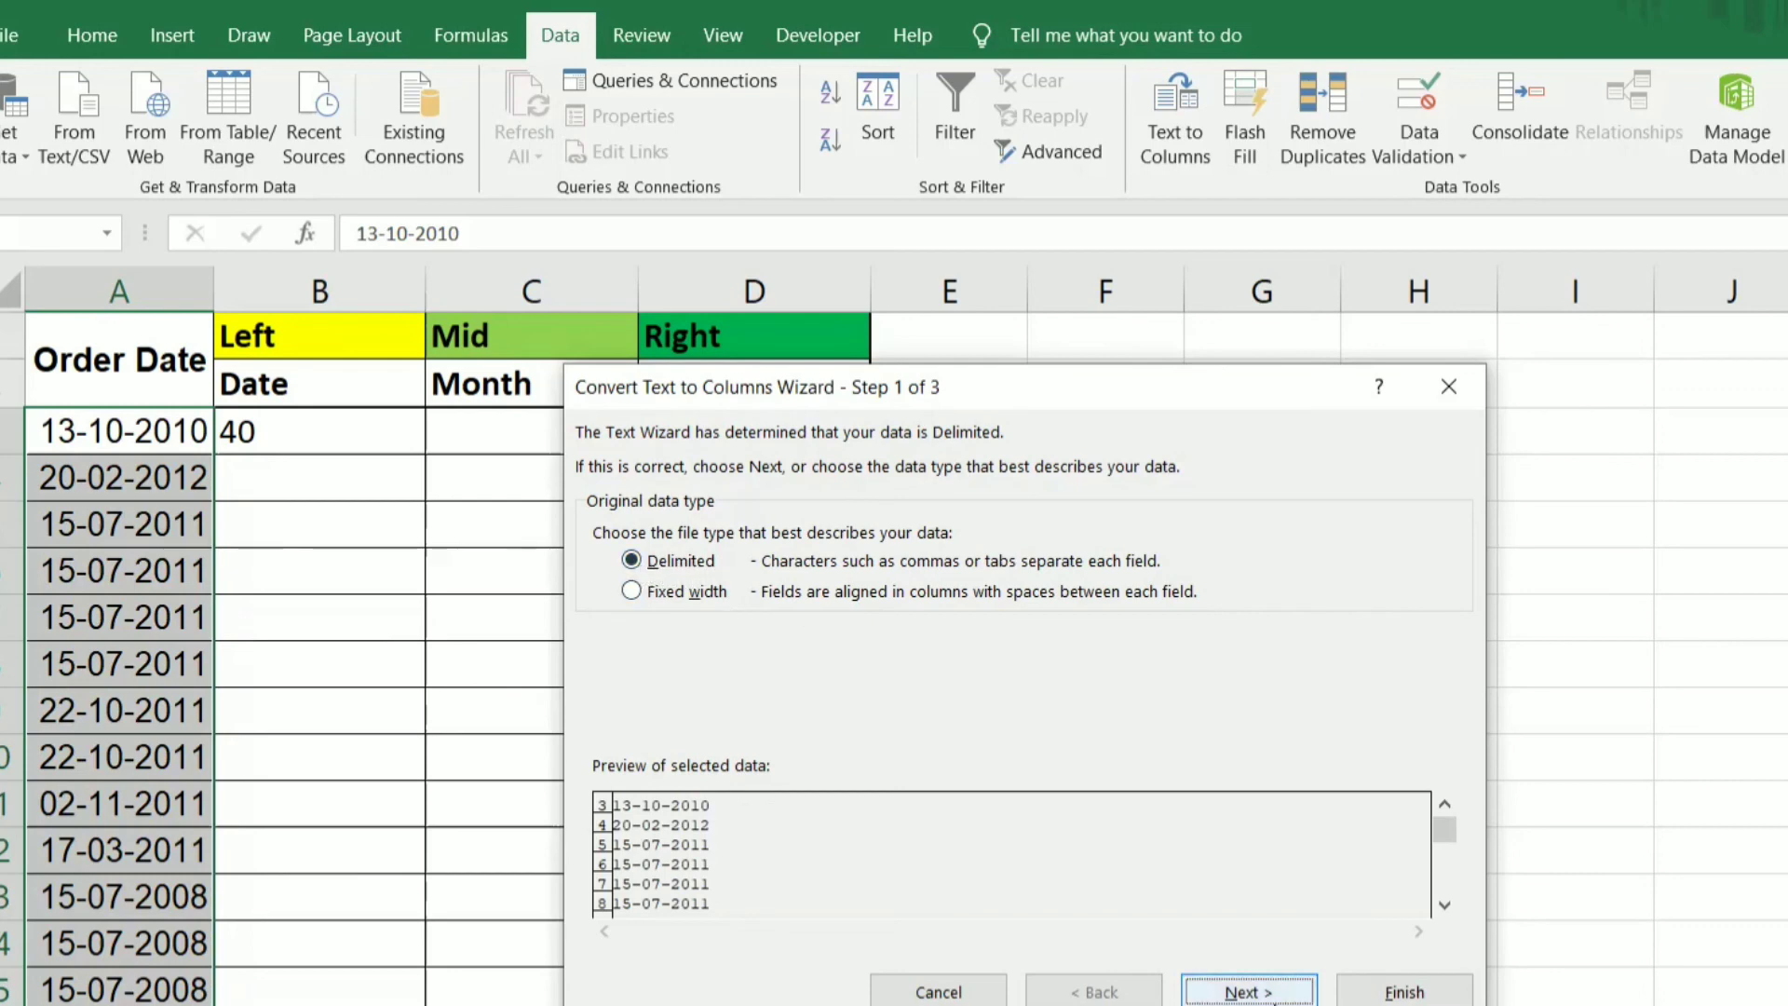
pyautogui.click(1278, 994)
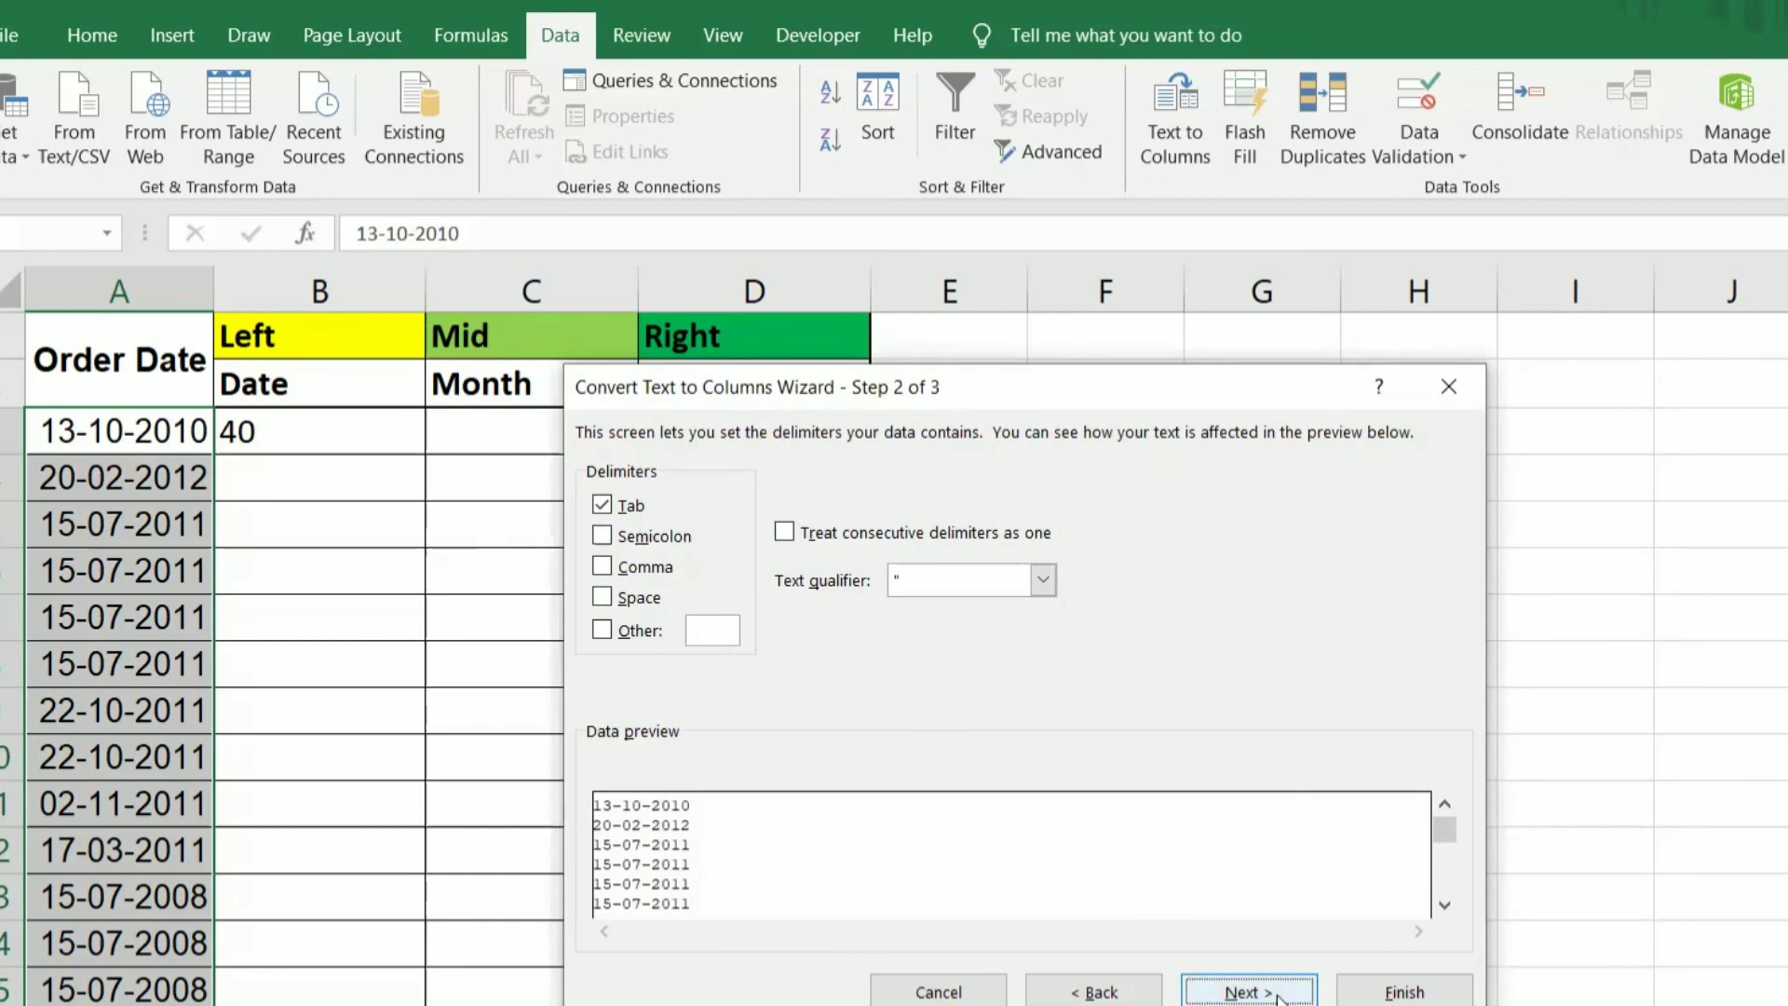
pyautogui.click(1248, 992)
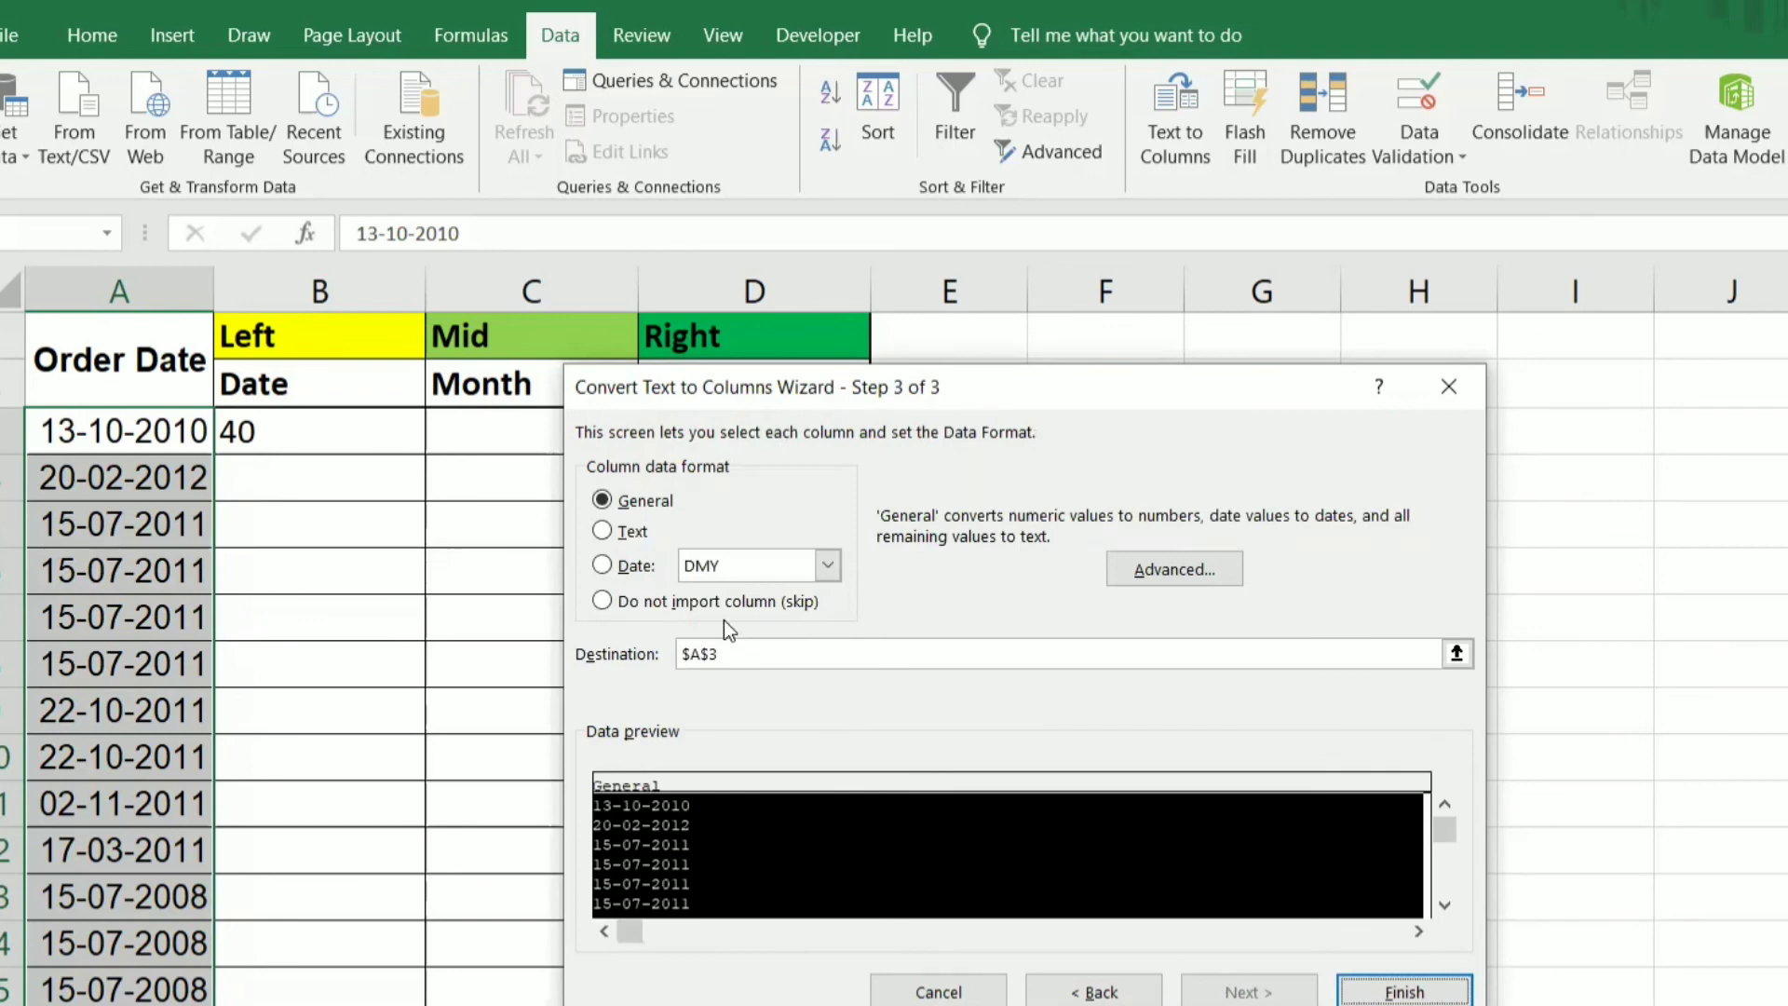
pyautogui.click(605, 533)
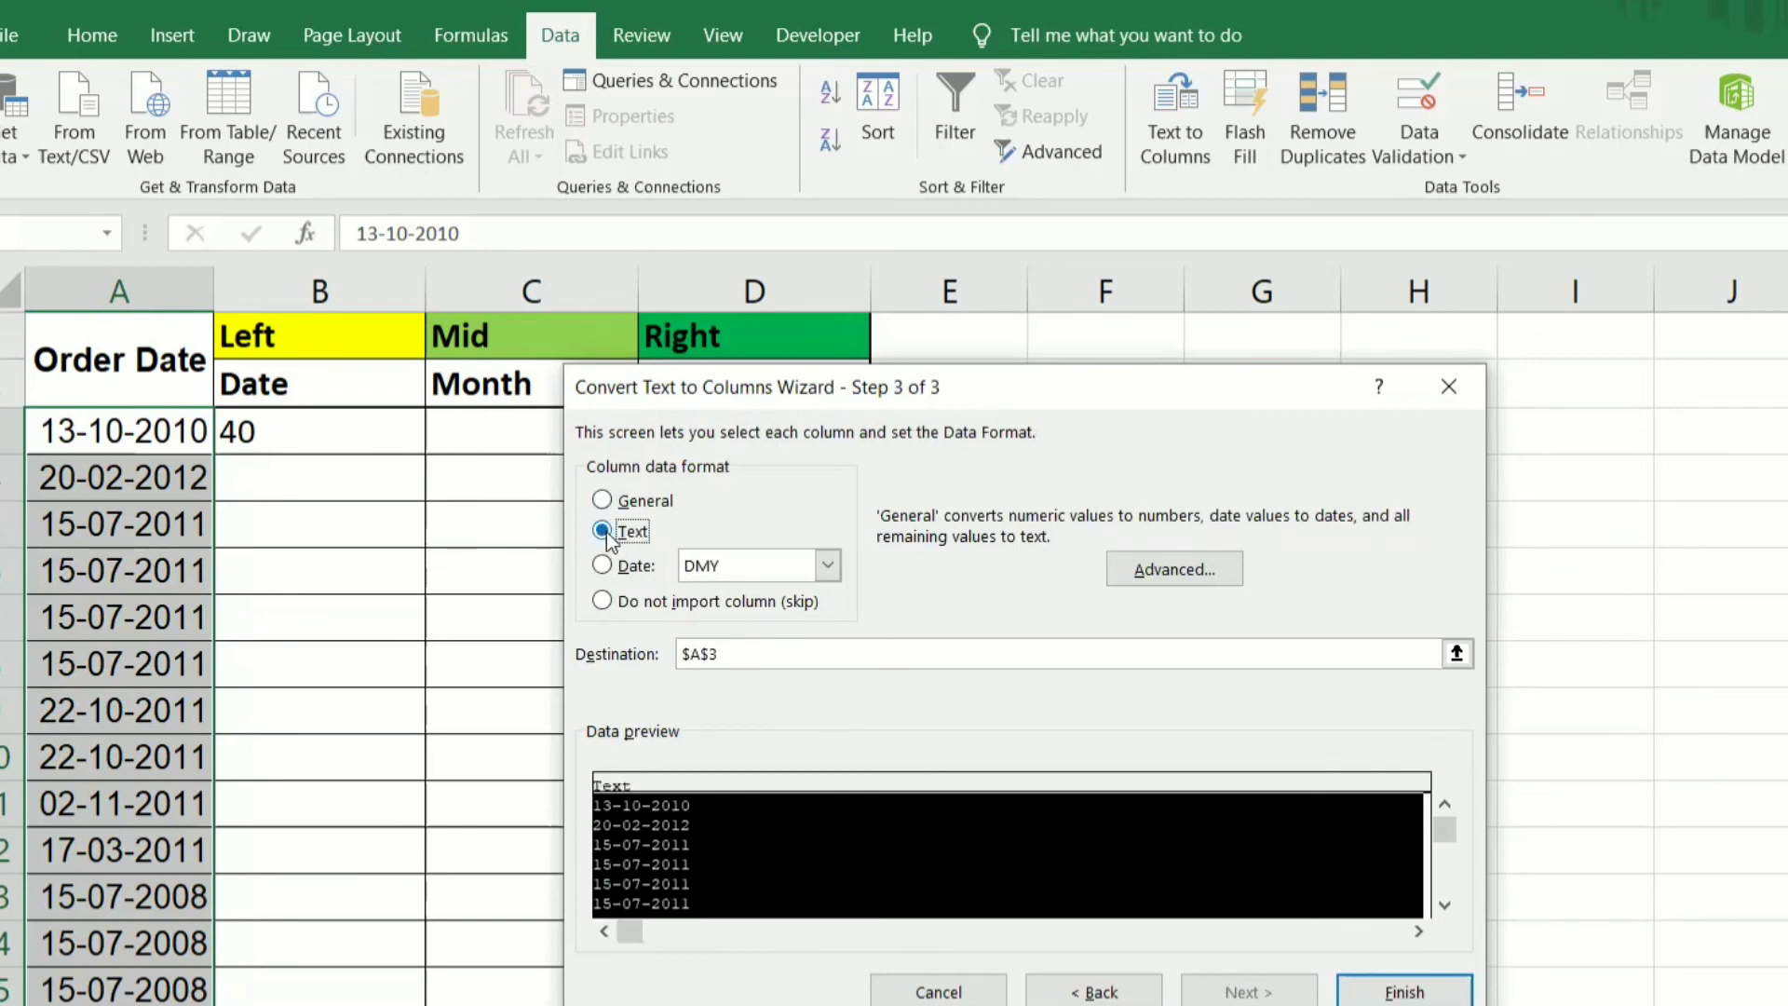
pyautogui.click(1407, 992)
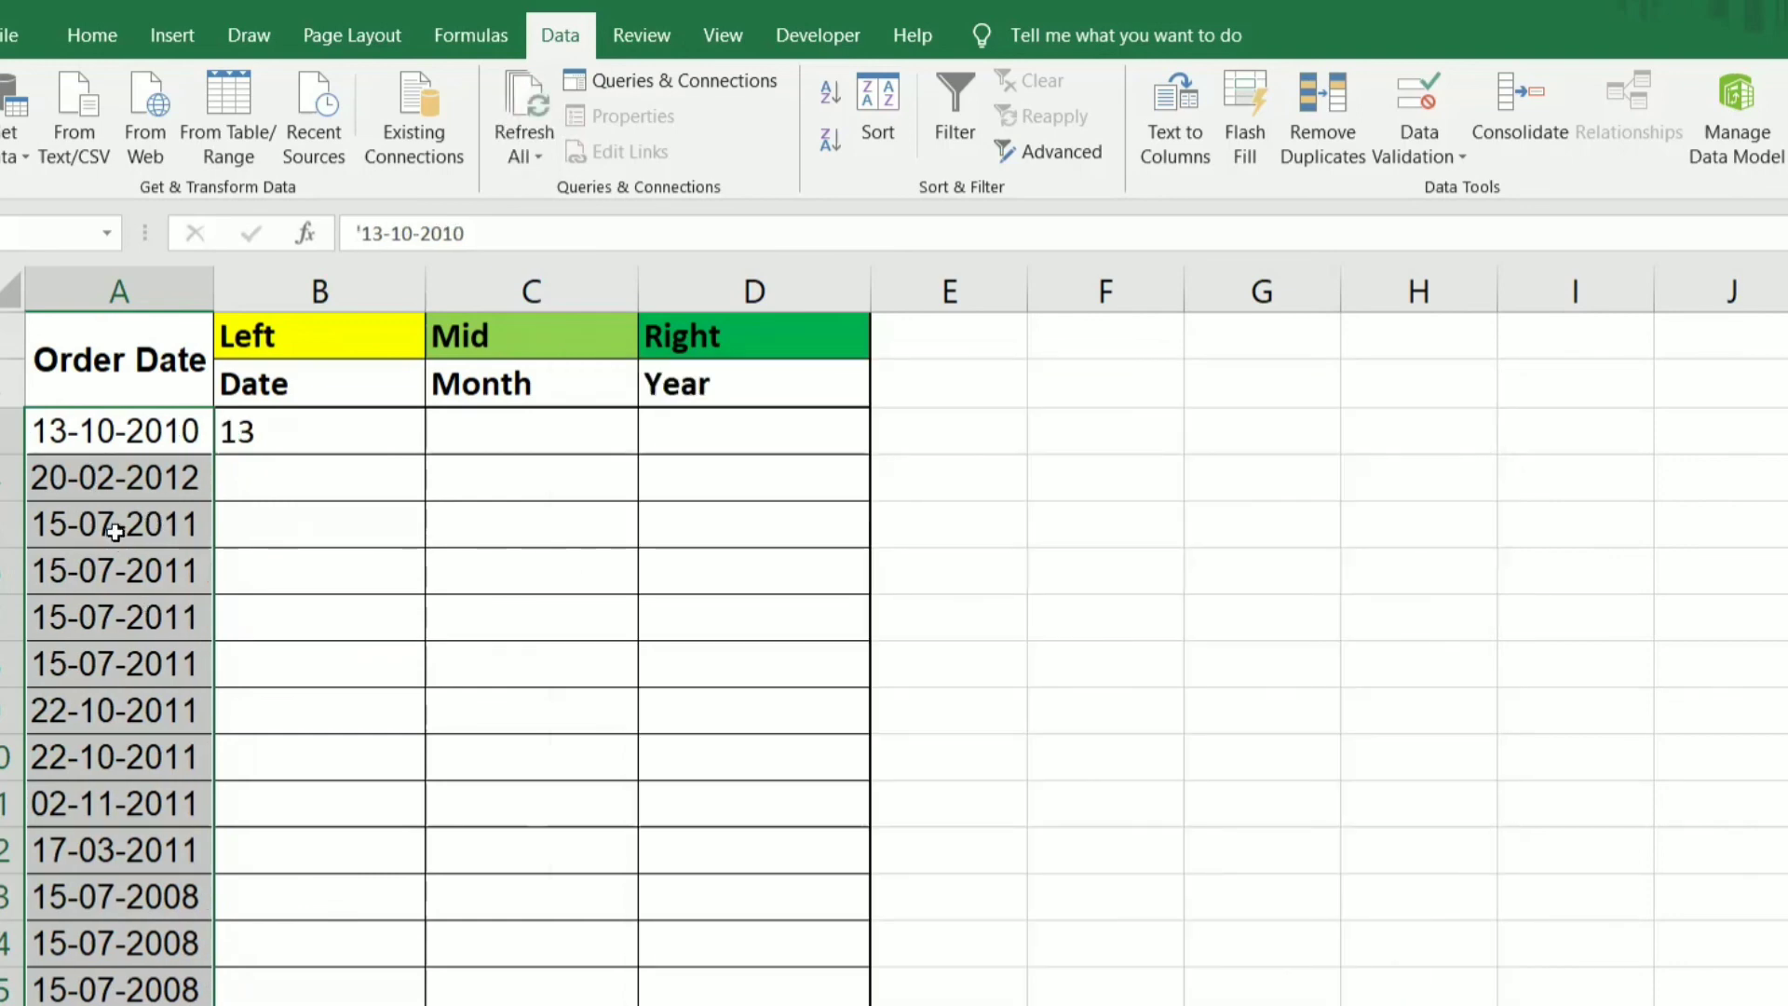
# Step: Examine several converted order dates in column A to see how their contents are stored
pyautogui.click(115, 531)
pyautogui.click(140, 434)
pyautogui.click(159, 611)
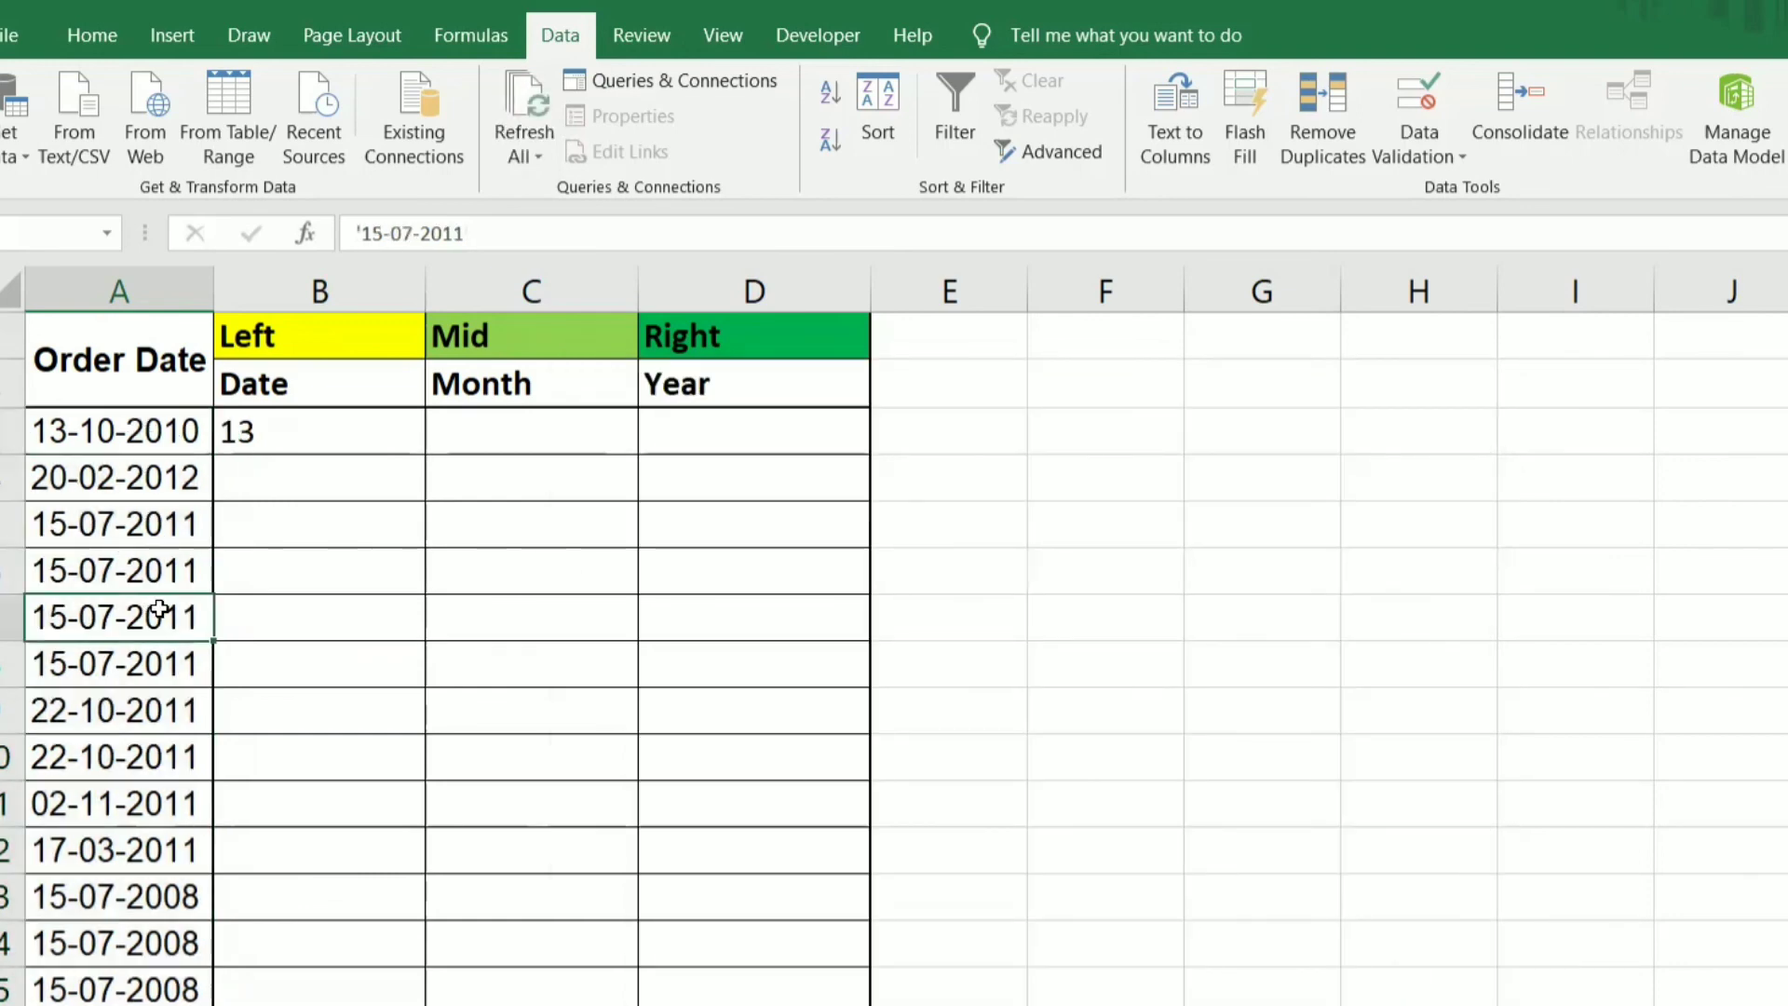
pyautogui.click(115, 693)
pyautogui.click(96, 443)
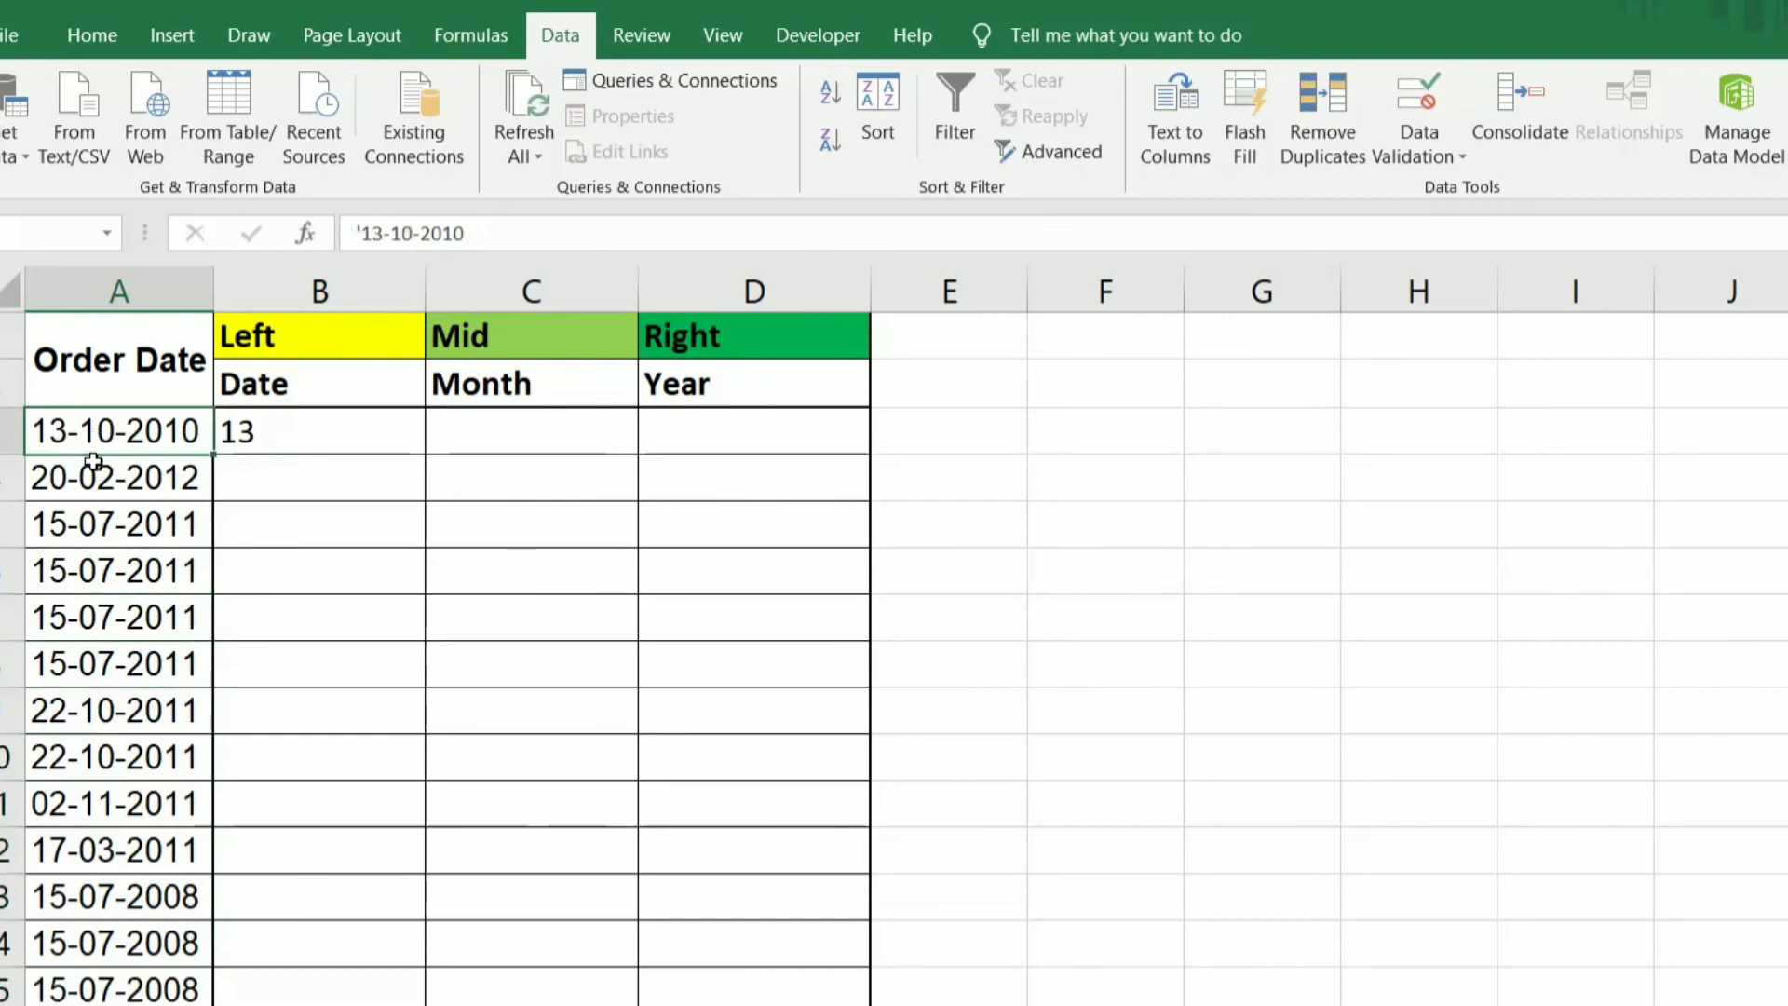
pyautogui.click(101, 558)
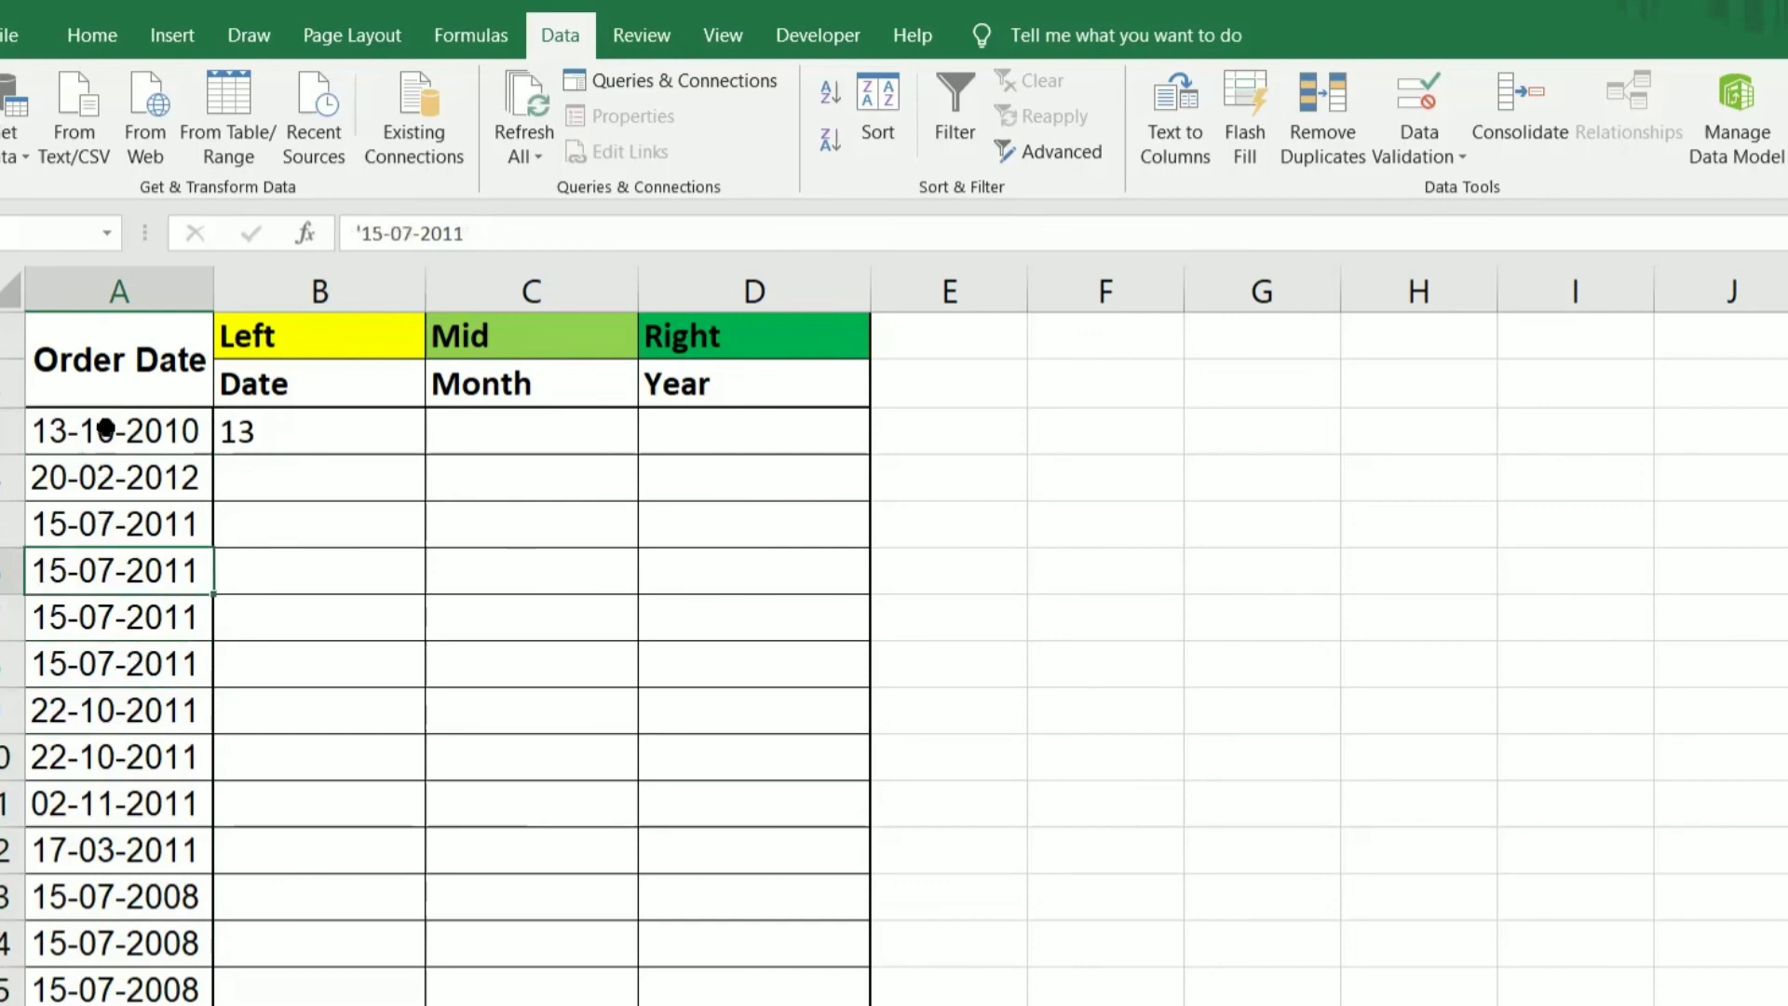
pyautogui.click(102, 475)
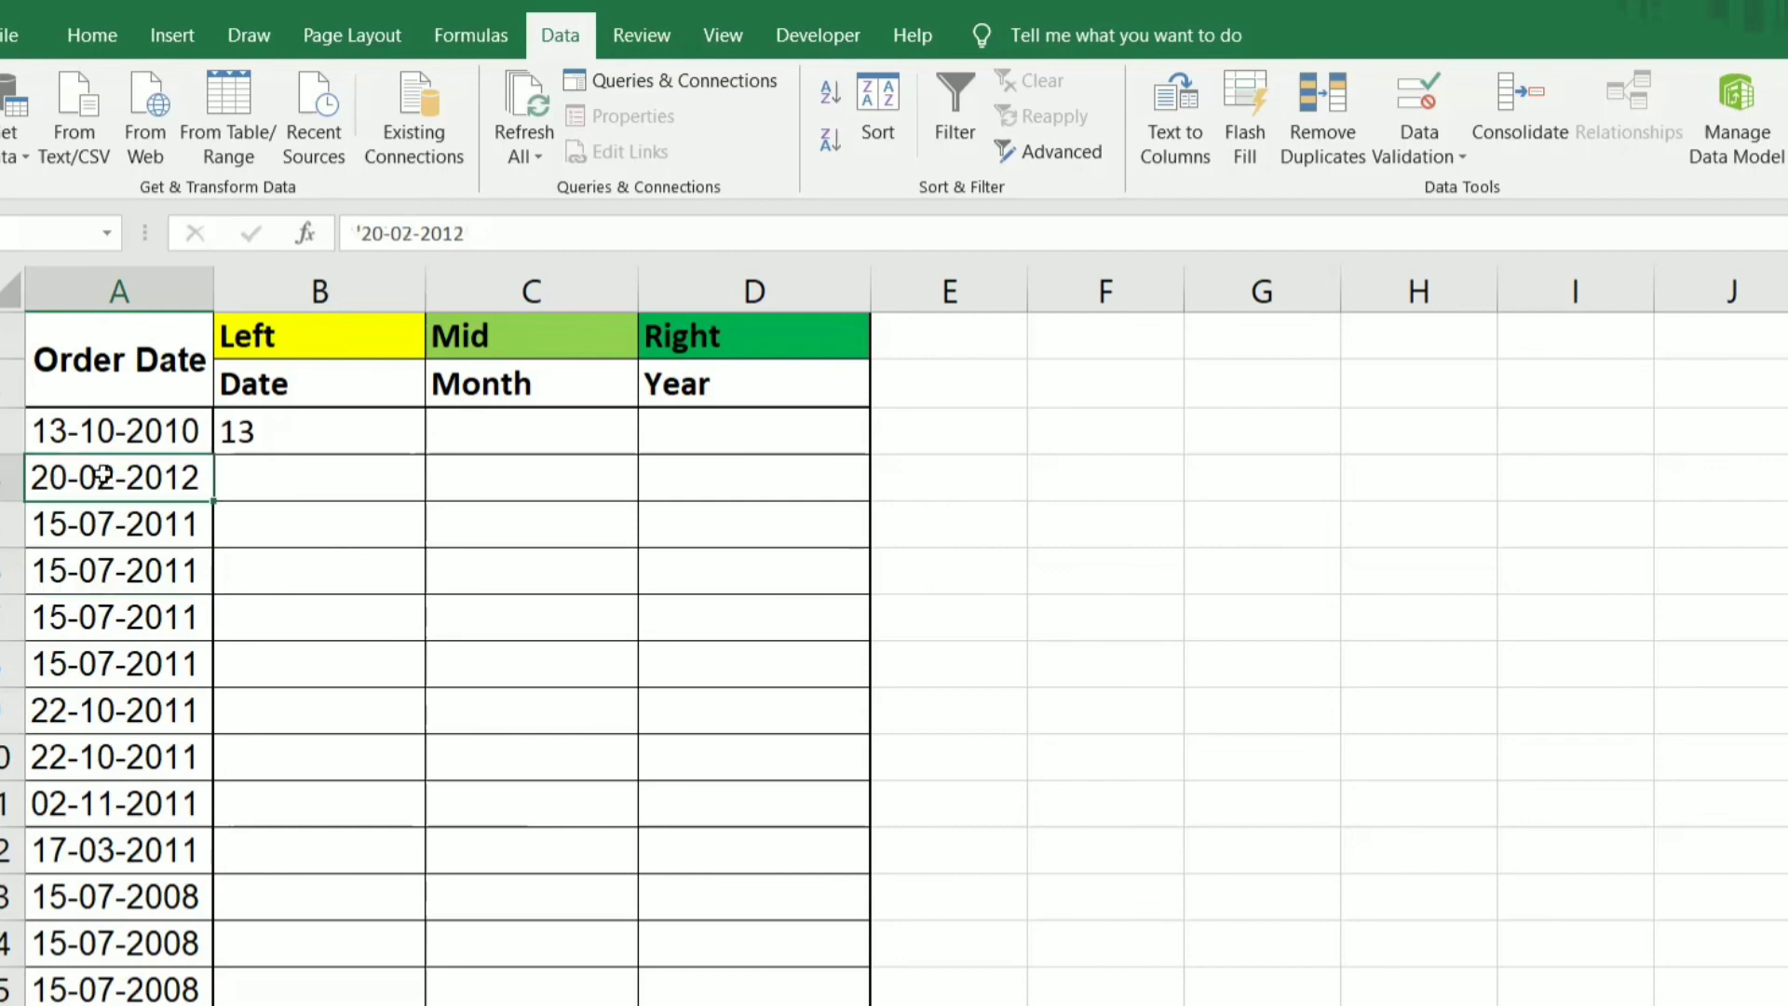
pyautogui.click(101, 538)
pyautogui.click(103, 475)
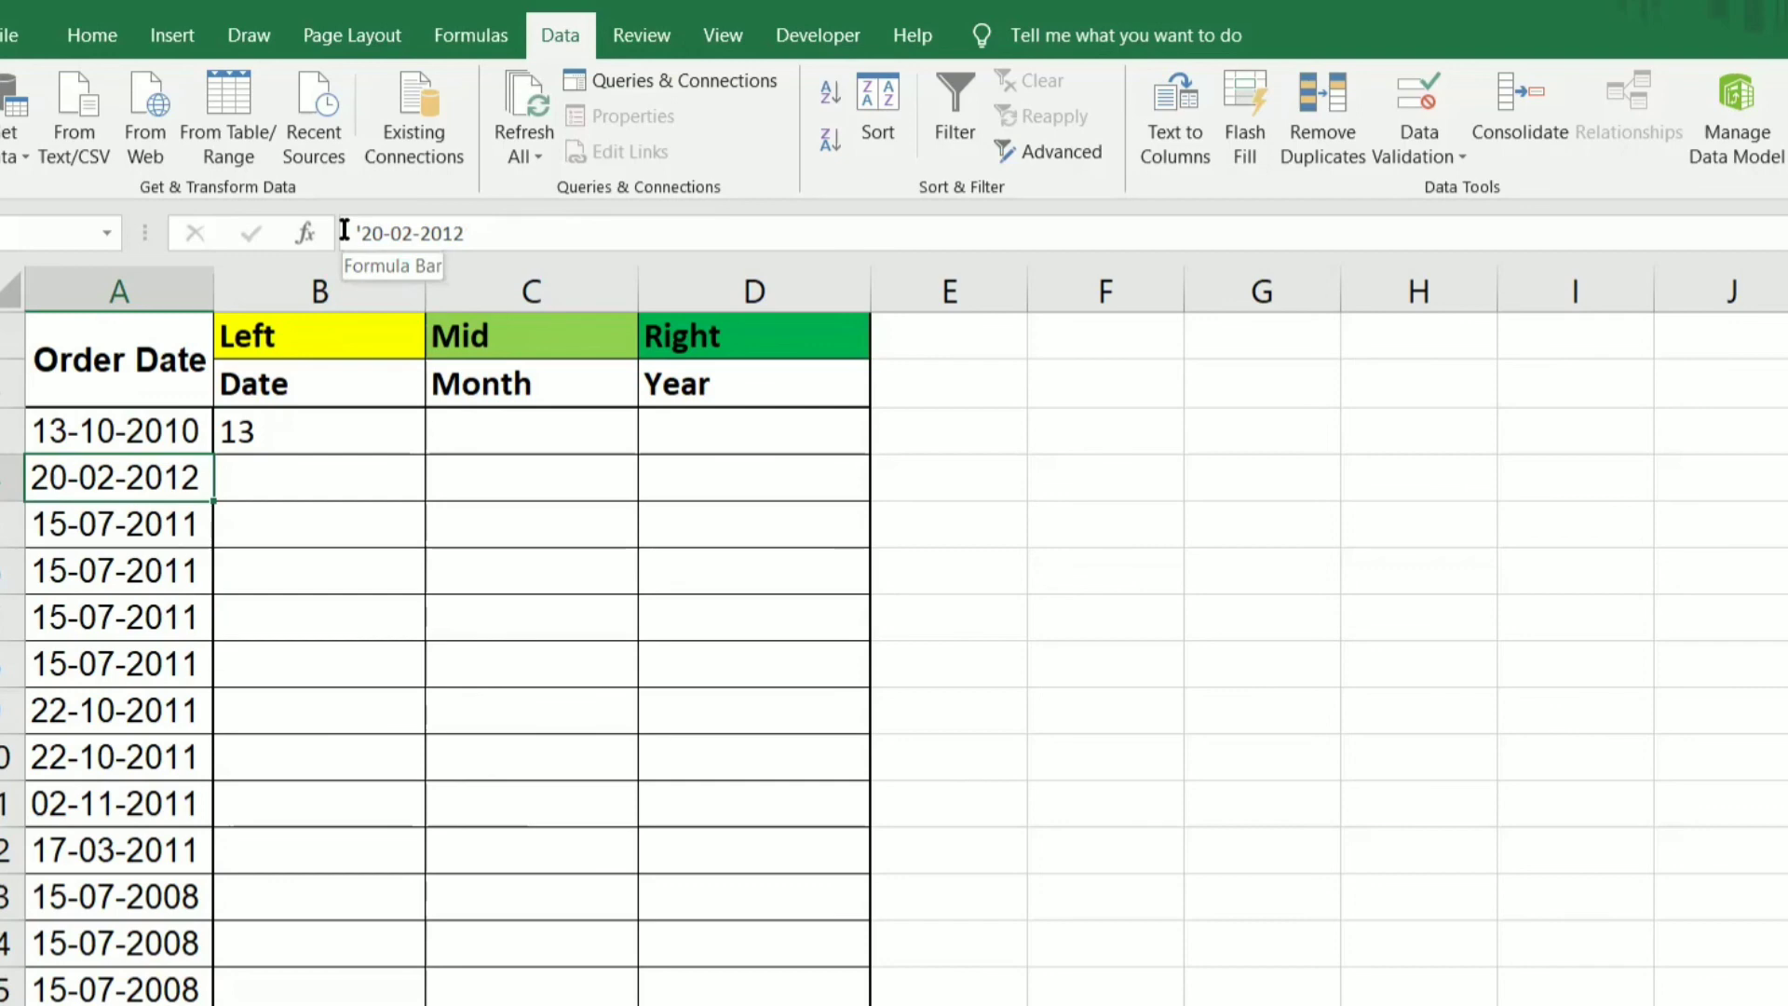
# Step: Fill the LEFT formula from B3 down the whole Date column and check that it reaches the last order row
pyautogui.click(244, 430)
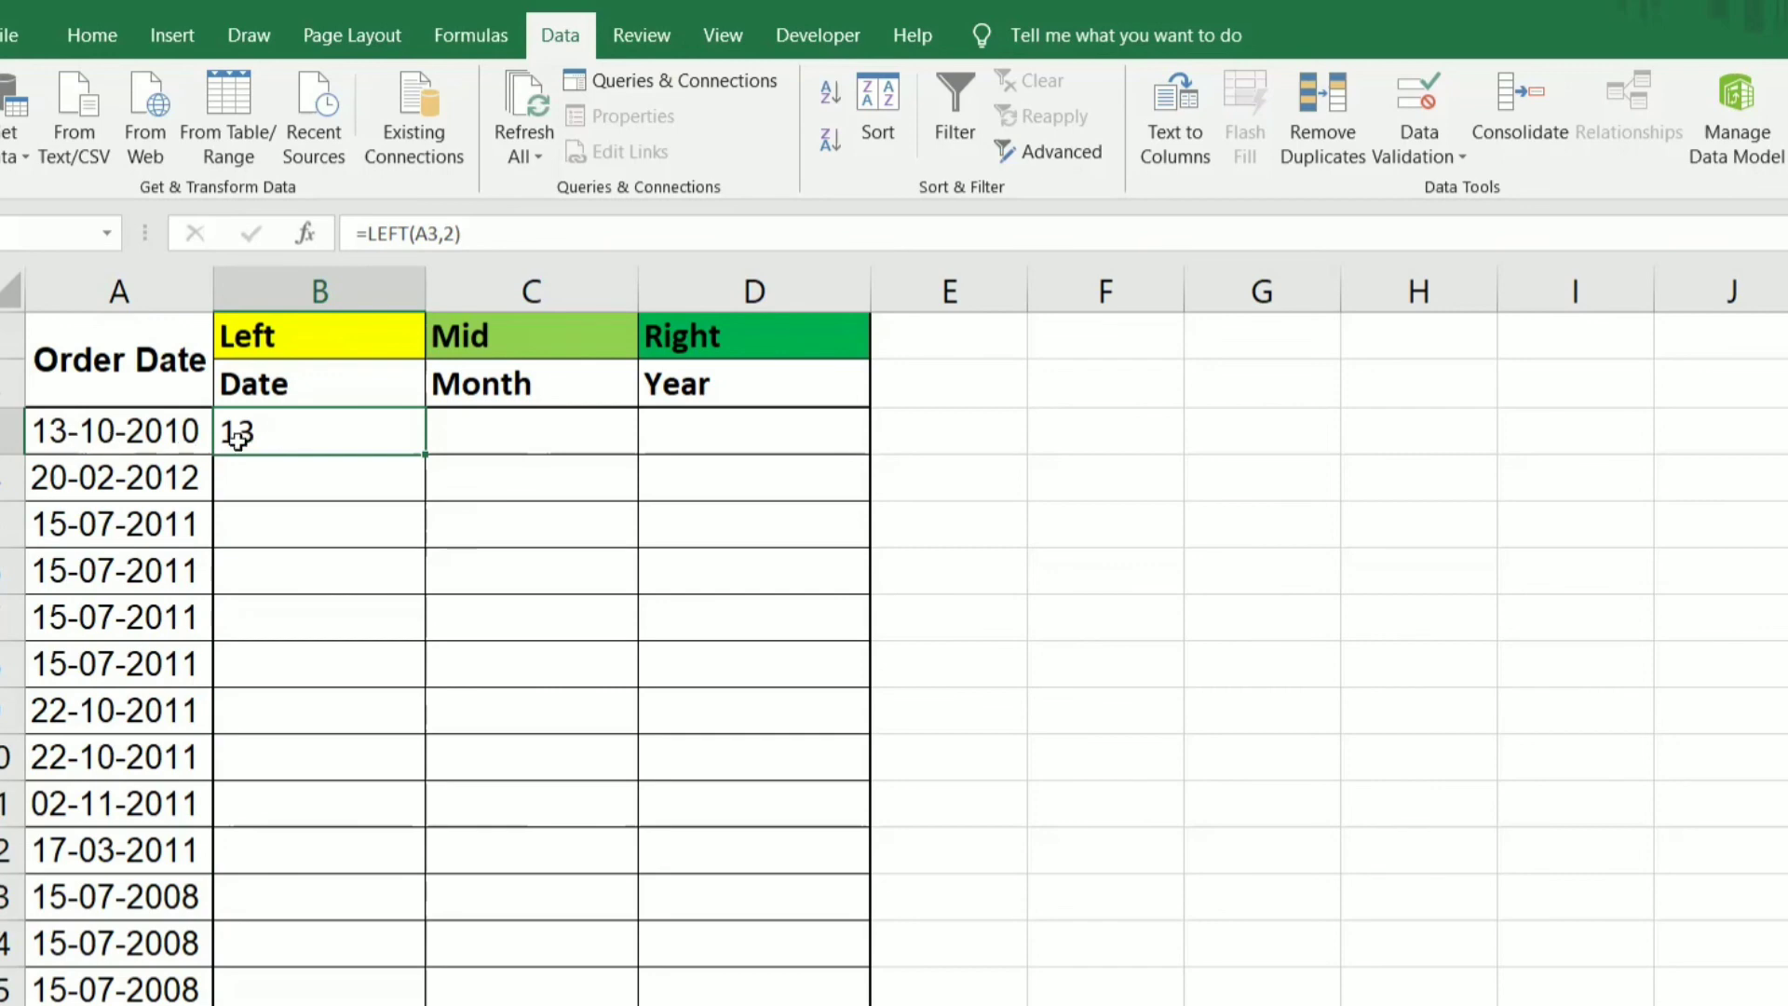
pyautogui.click(458, 439)
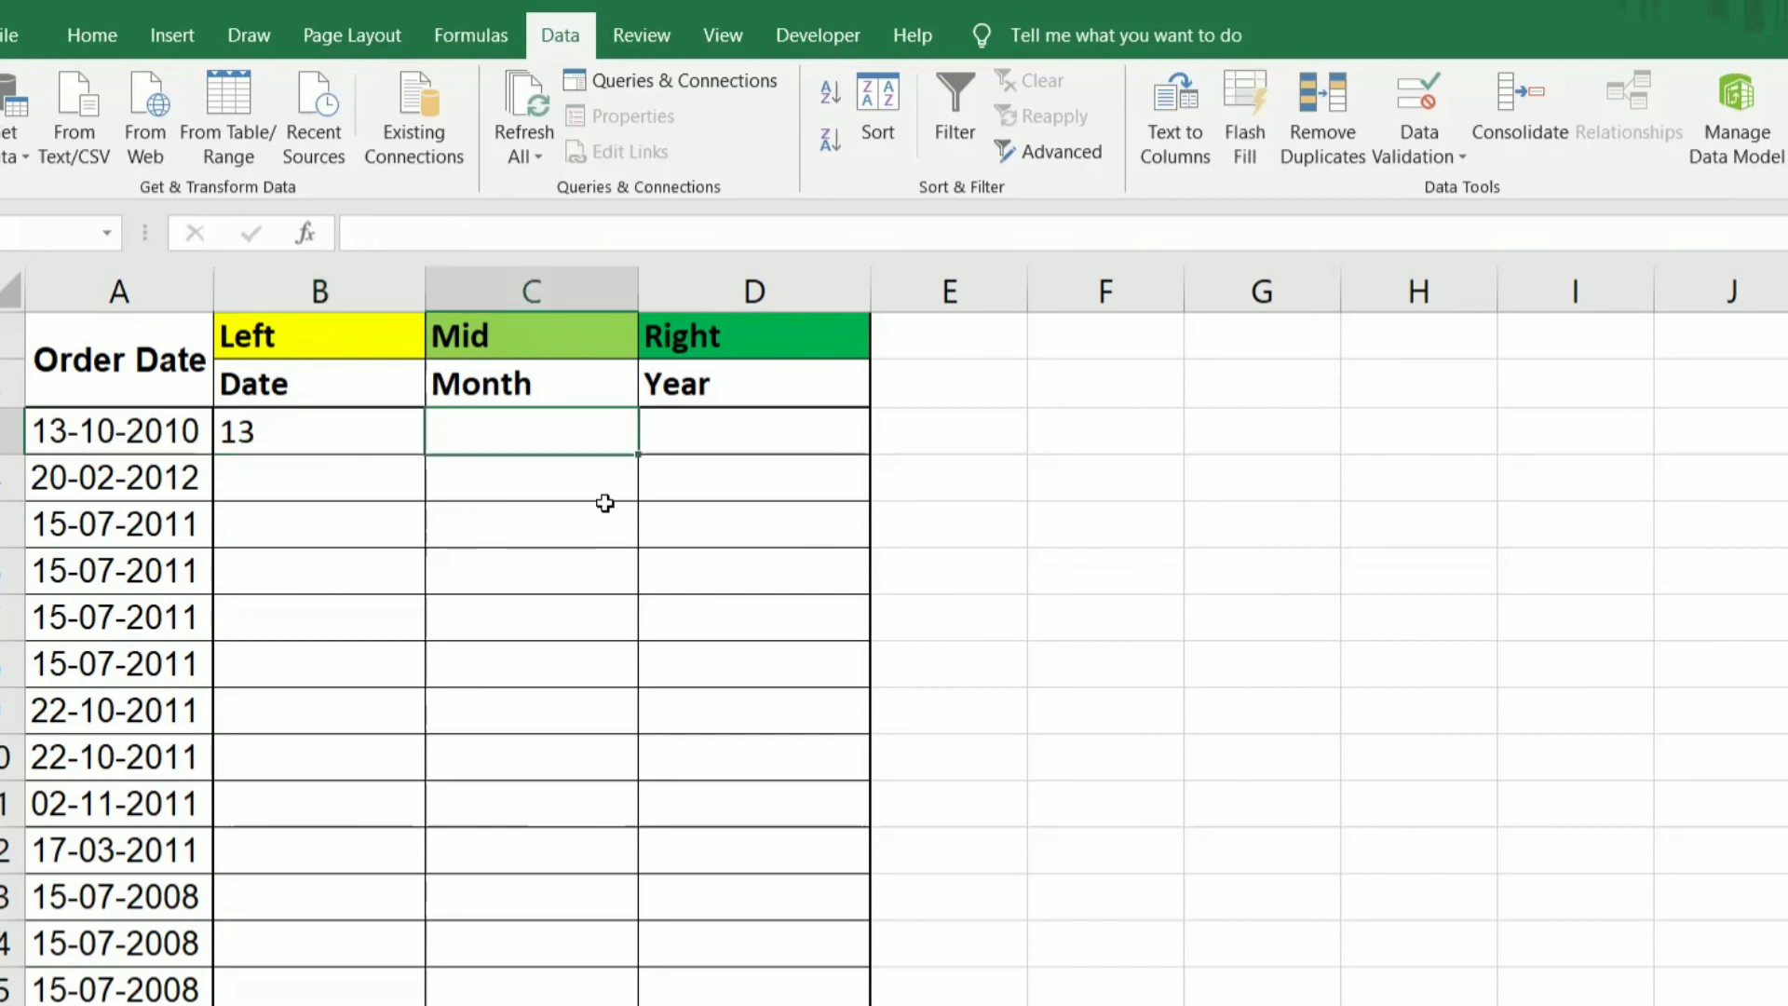
pyautogui.click(317, 445)
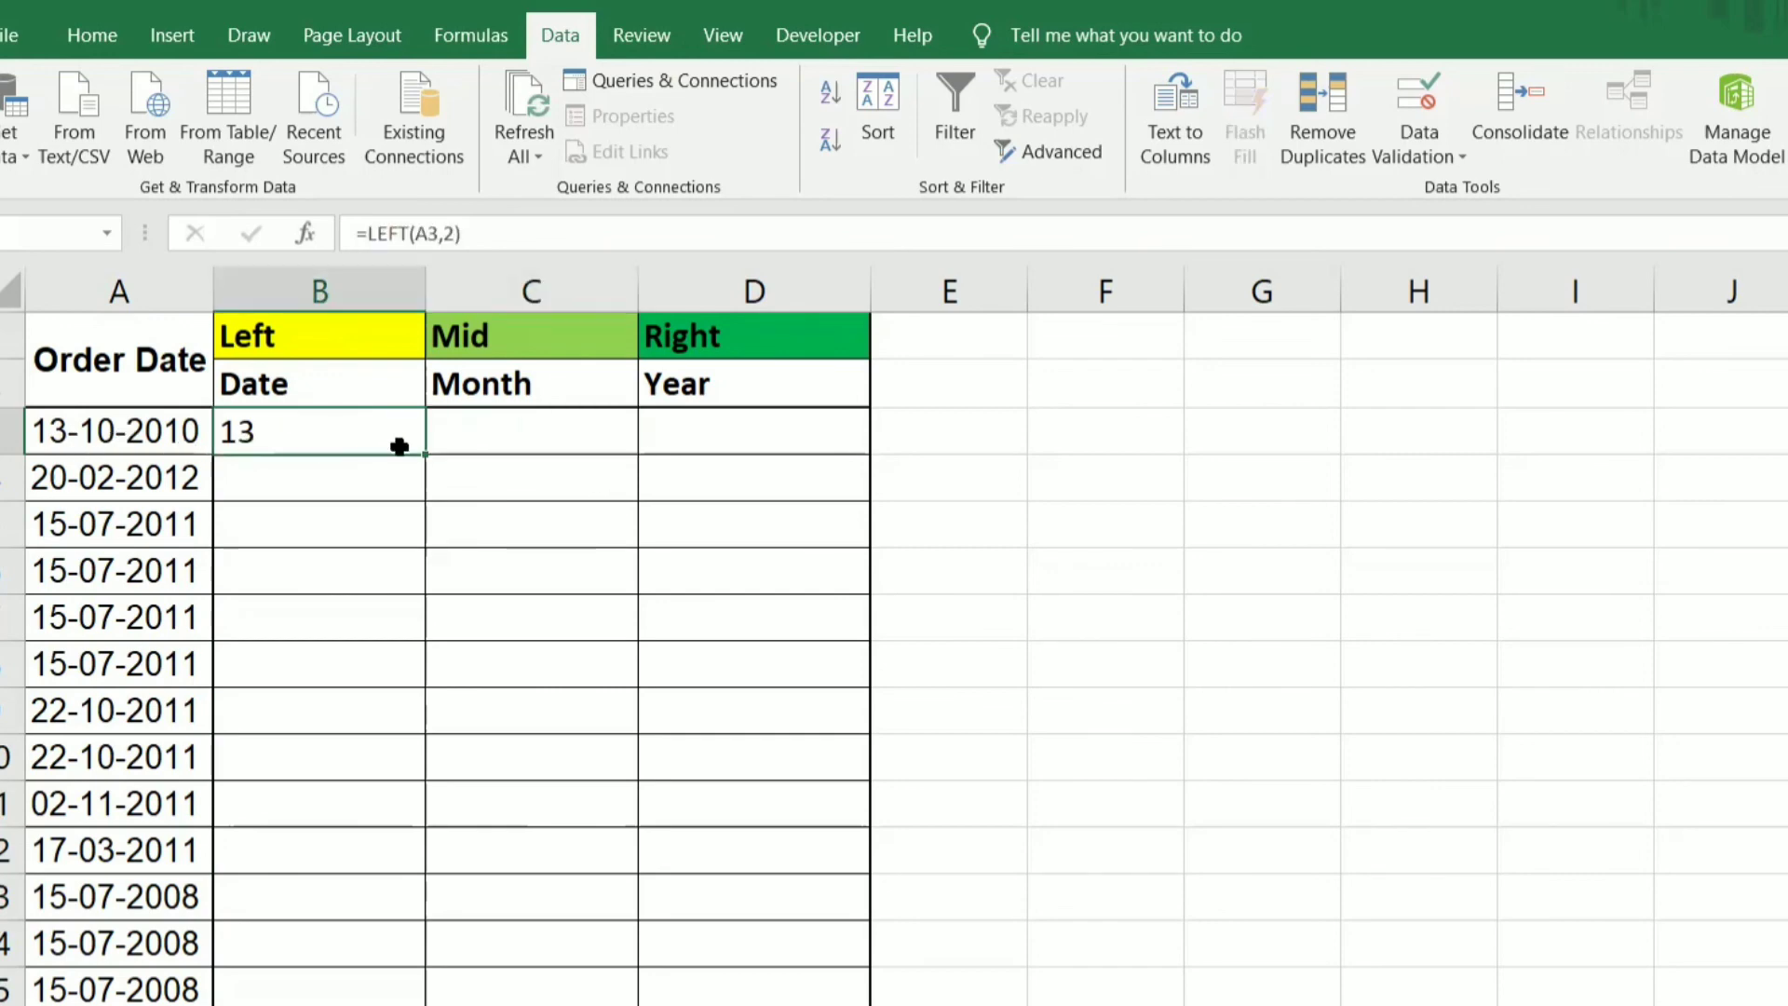
pyautogui.doubleClick(419, 452)
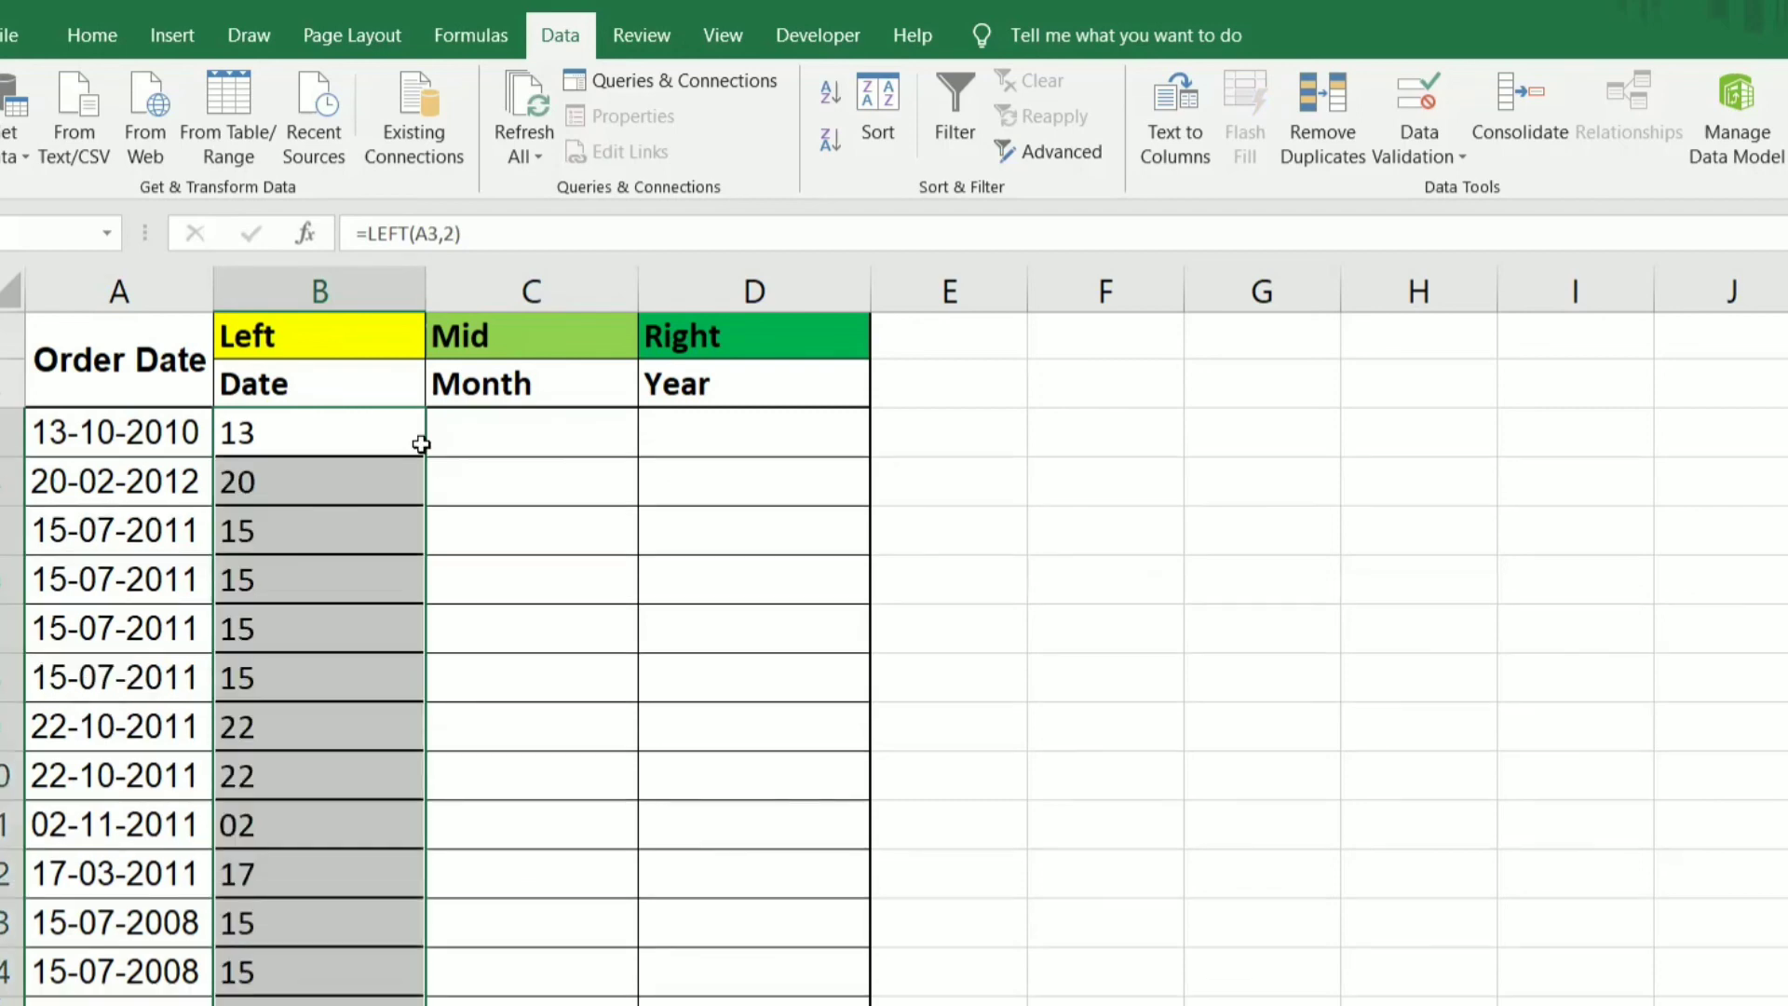
pyautogui.click(375, 643)
pyautogui.click(337, 449)
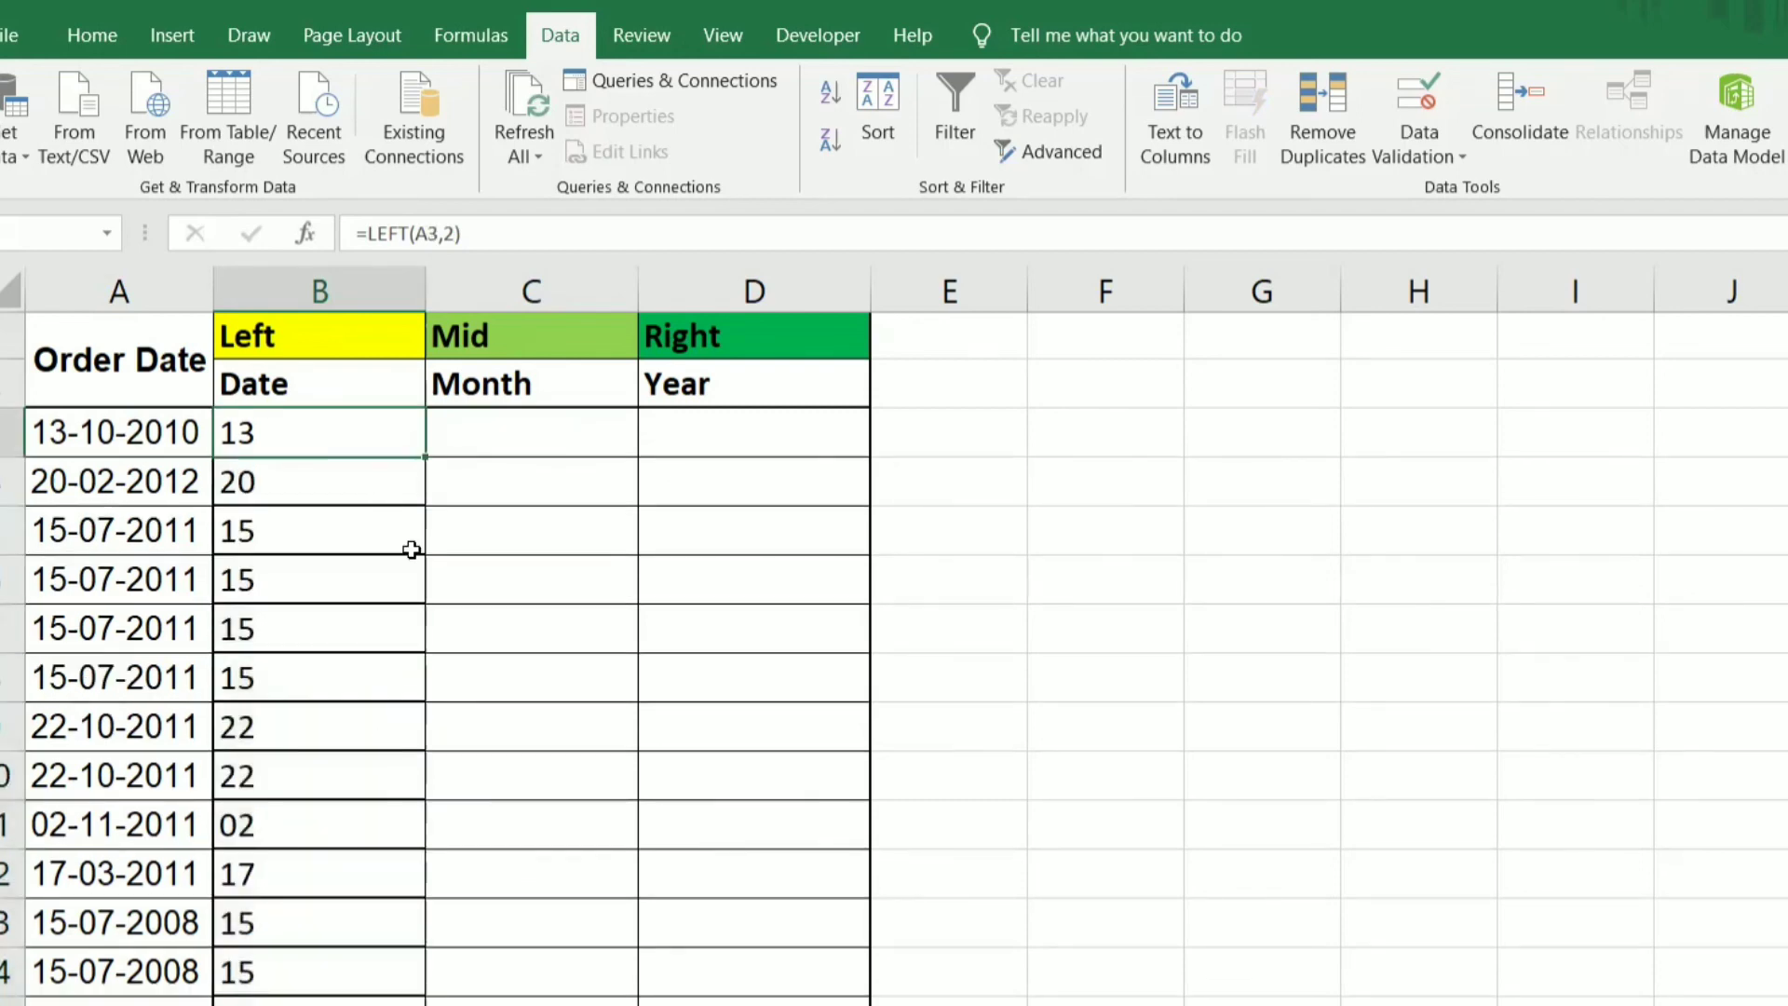
pyautogui.hotkey('ctrl', 'shift', 'Down')
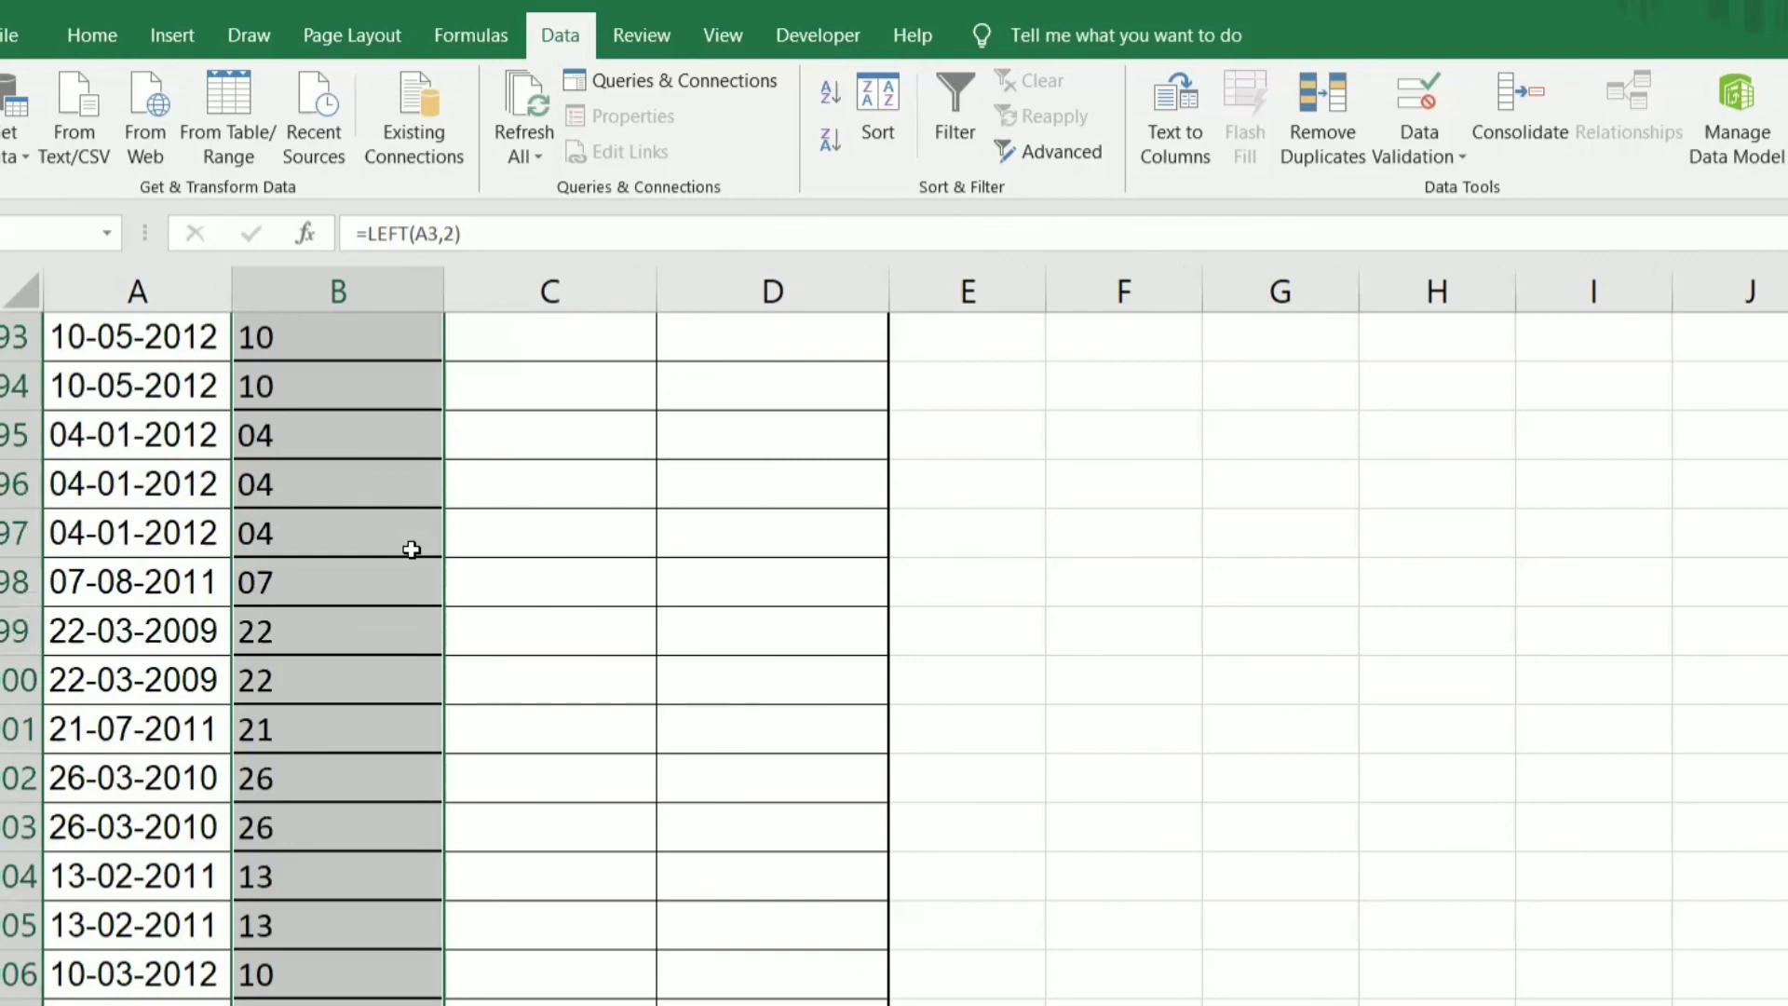
pyautogui.hotkey('ctrl', 'shift', 'Up')
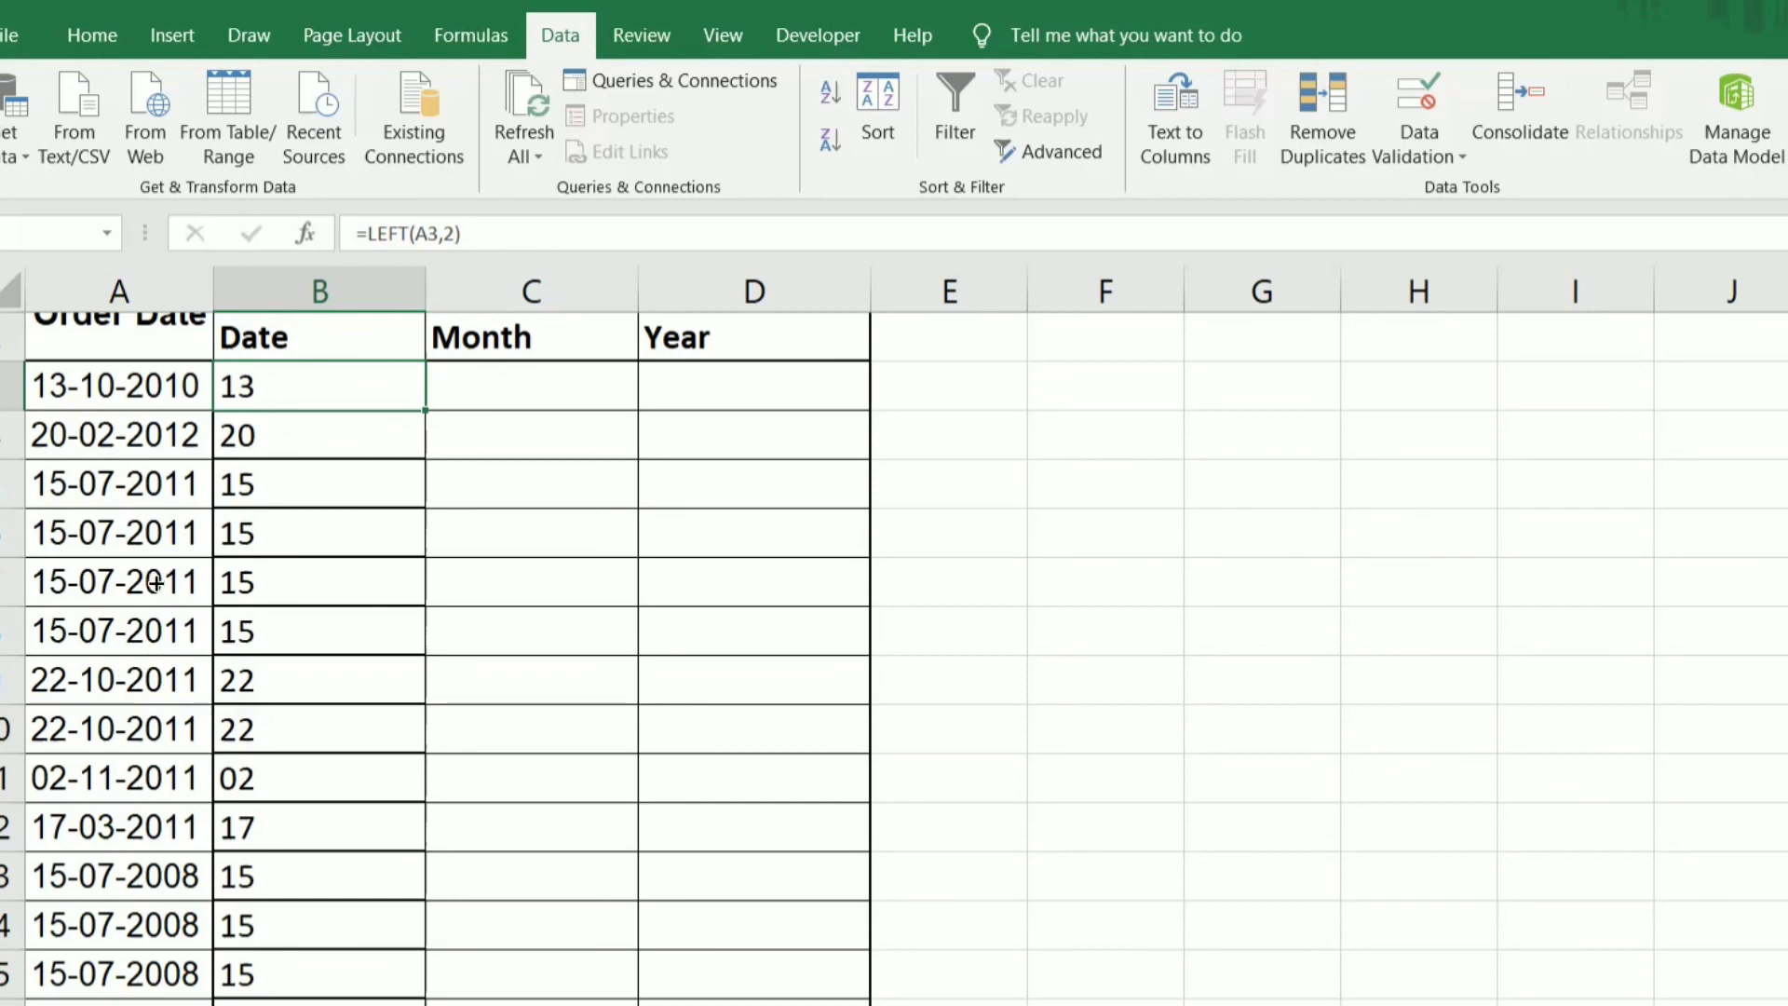
# Step: Enter =MID(A3,4,2) in cell C3 to extract the month and fill it down the Month column
pyautogui.scroll(1, 504, 736)
pyautogui.click(501, 424)
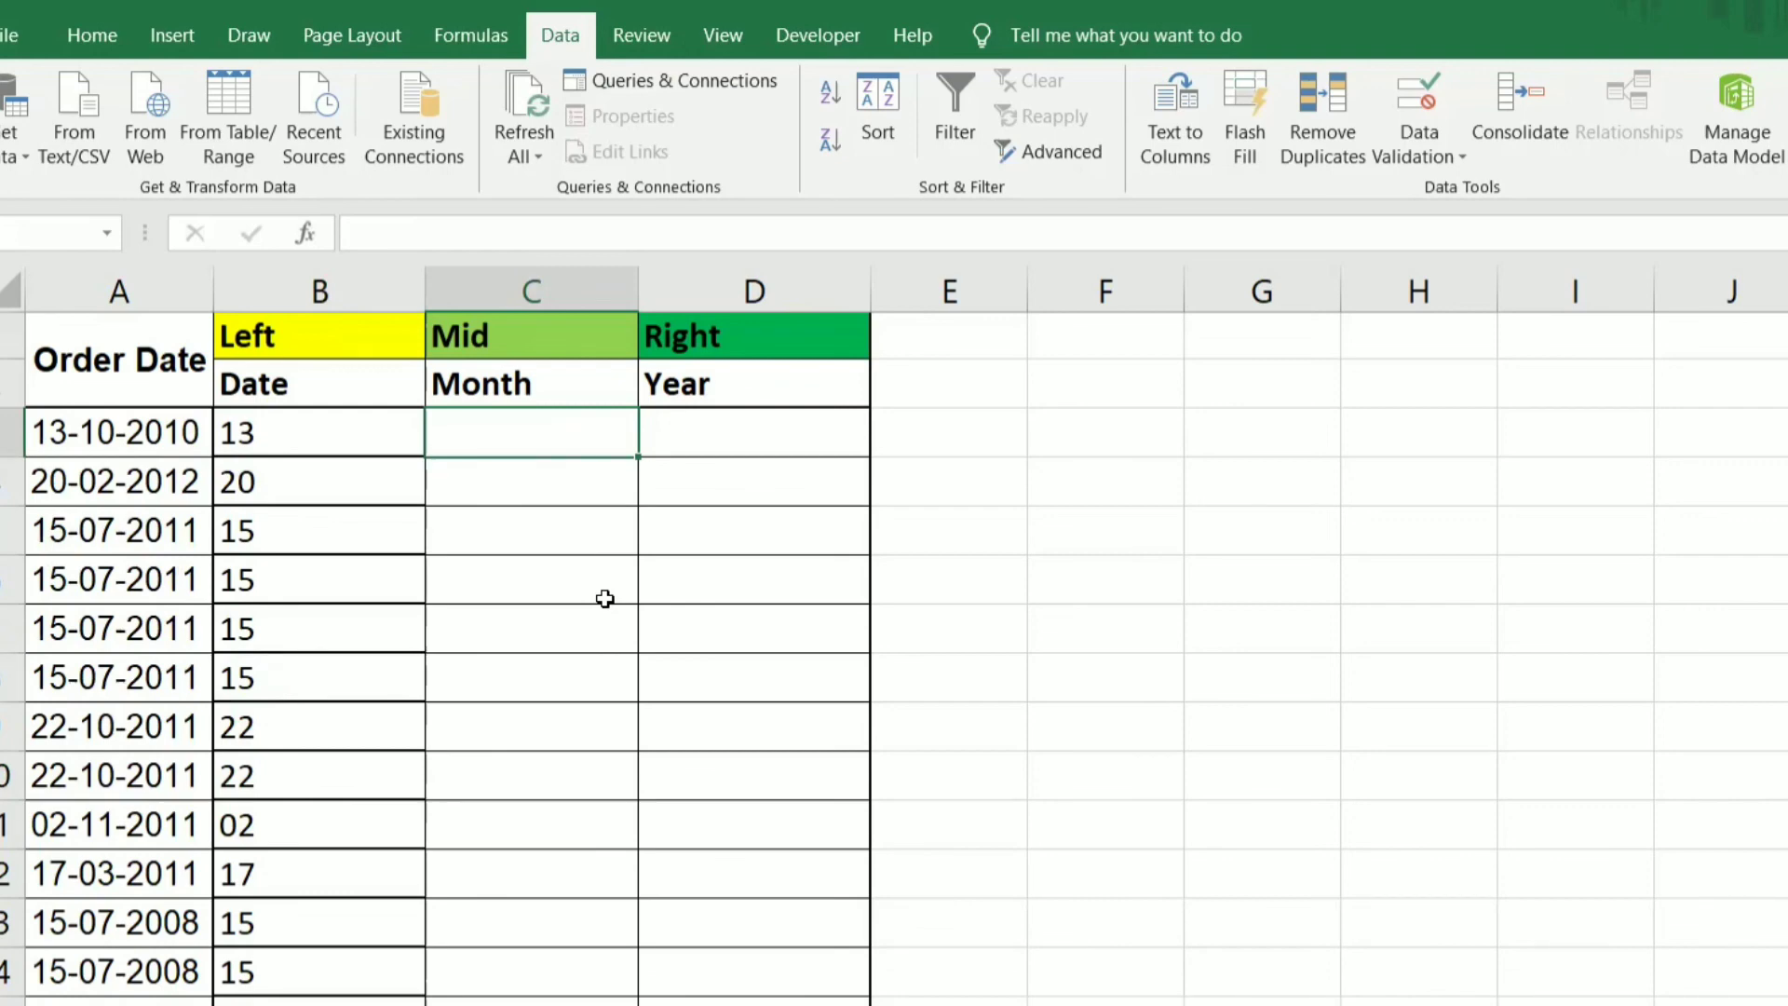
pyautogui.write('=mid')
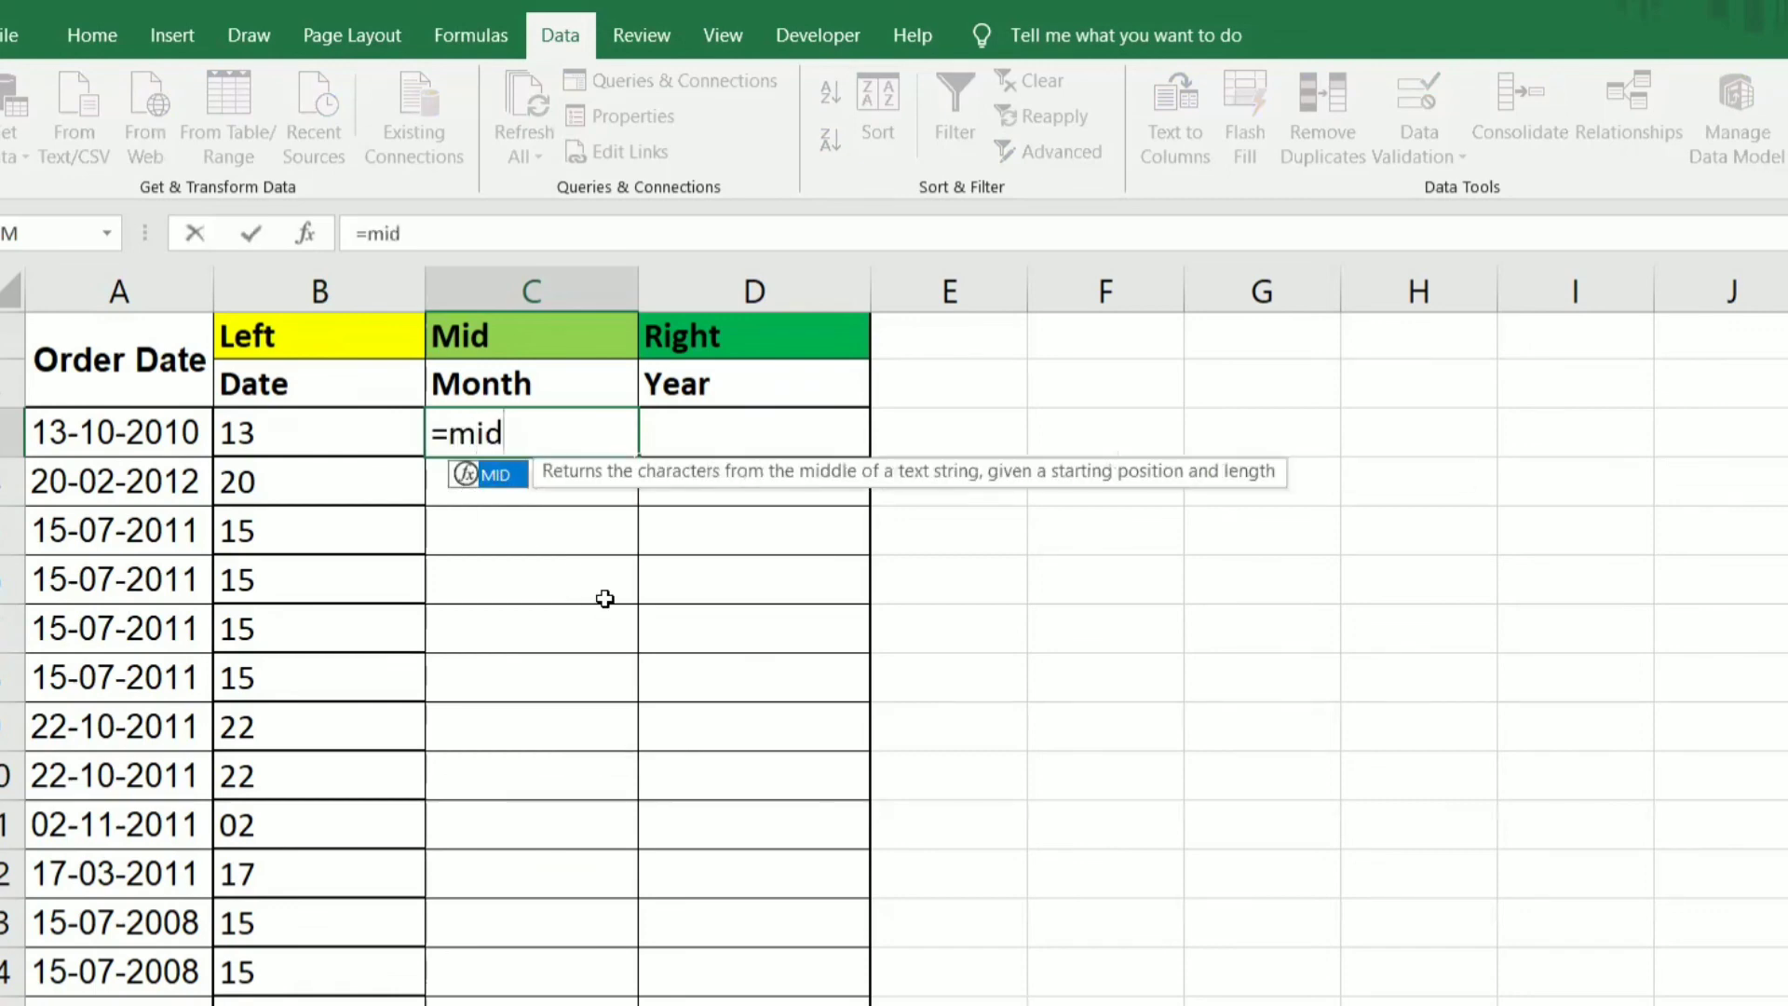
pyautogui.press('Tab')
pyautogui.press('Left')
pyautogui.press('Left')
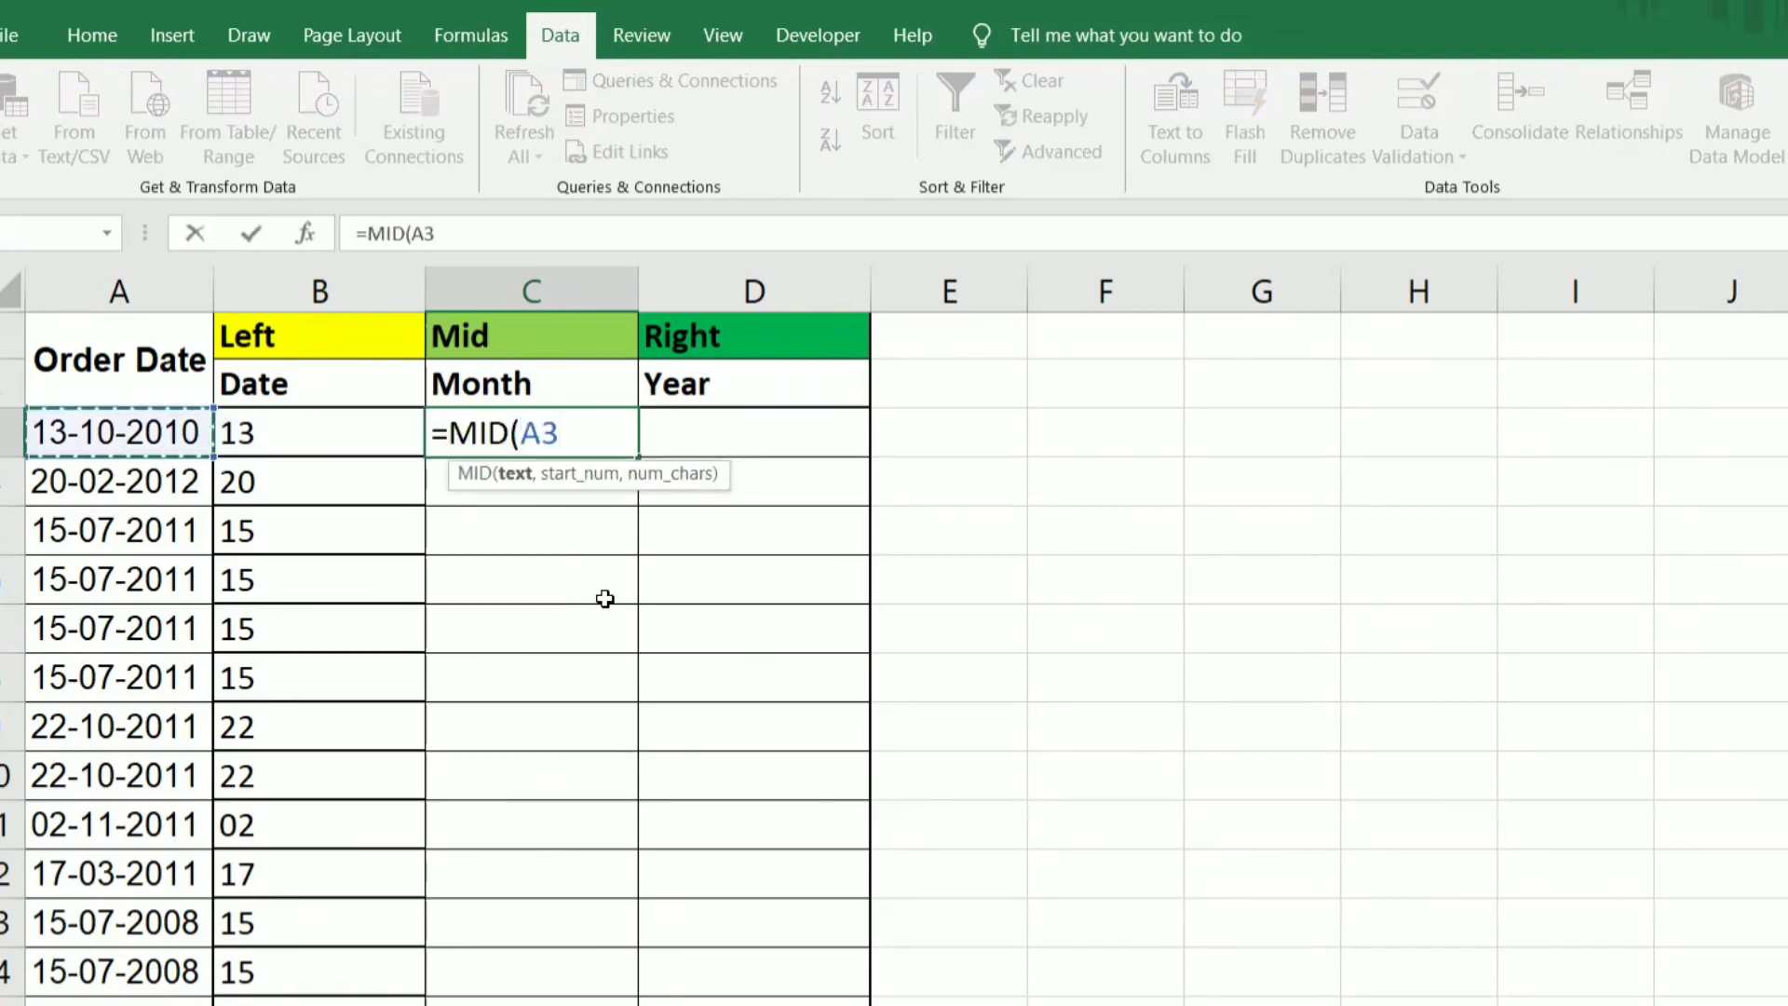
pyautogui.write(',')
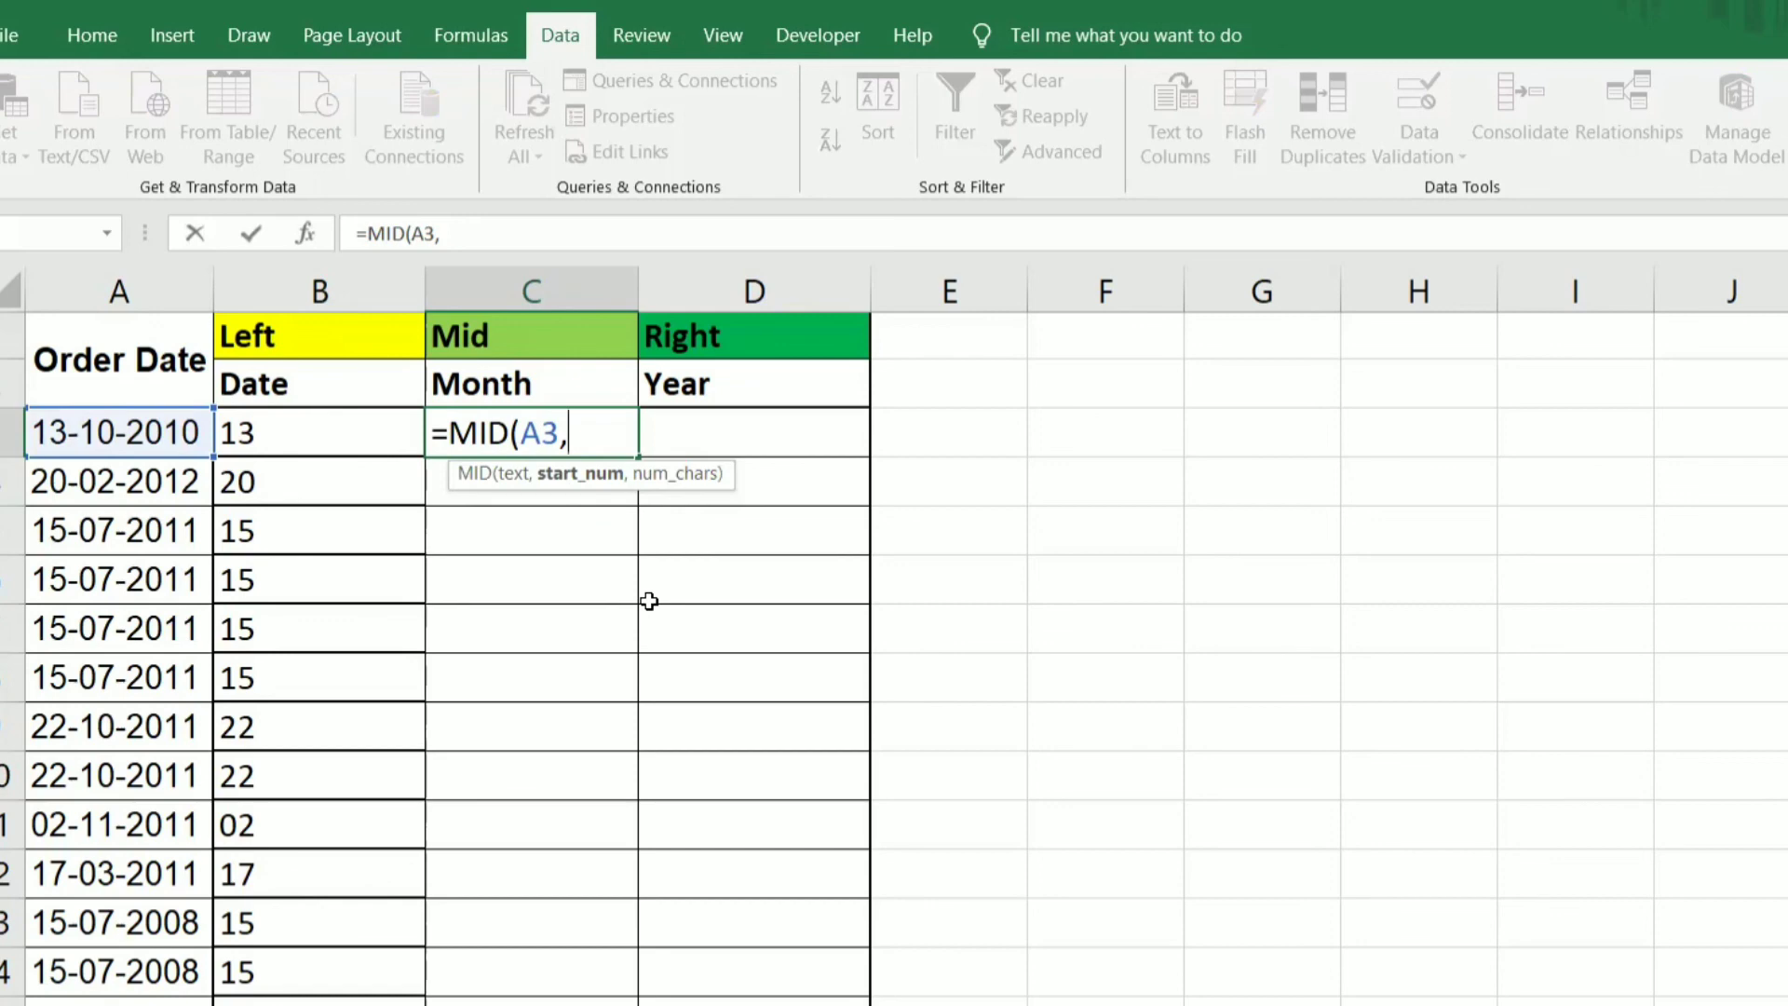
pyautogui.write('4,')
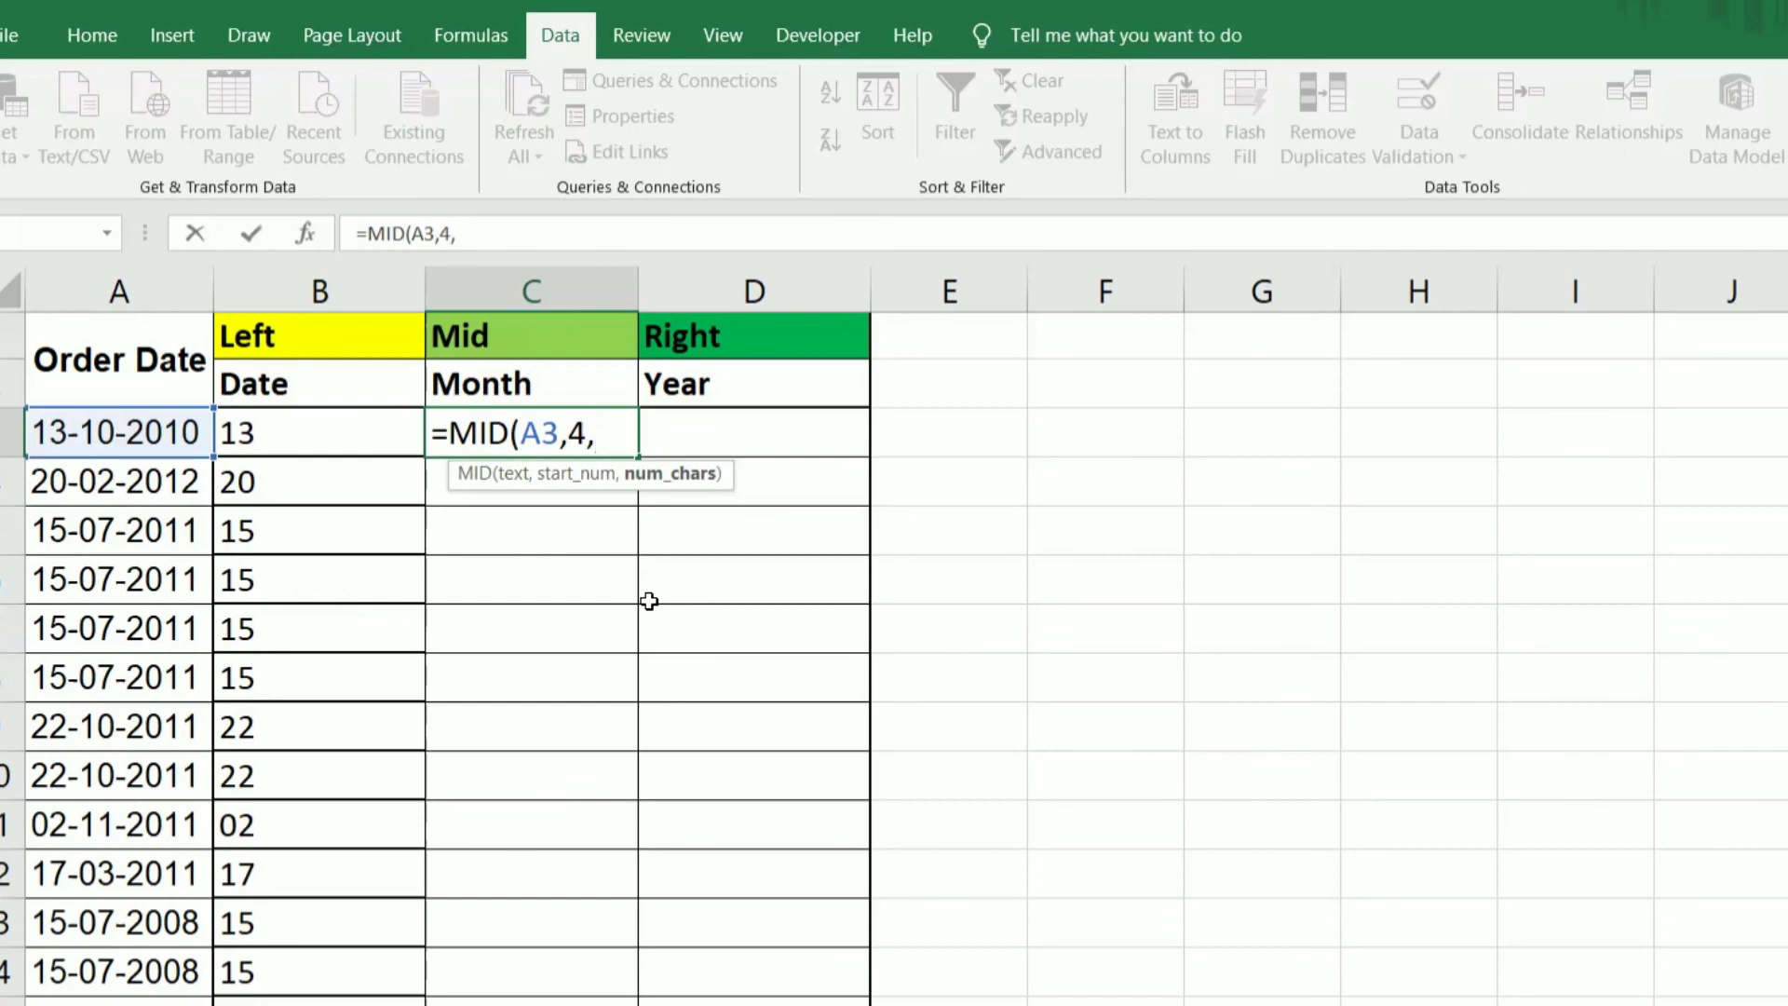
pyautogui.write('2)')
pyautogui.hotkey('ctrl', 'Return')
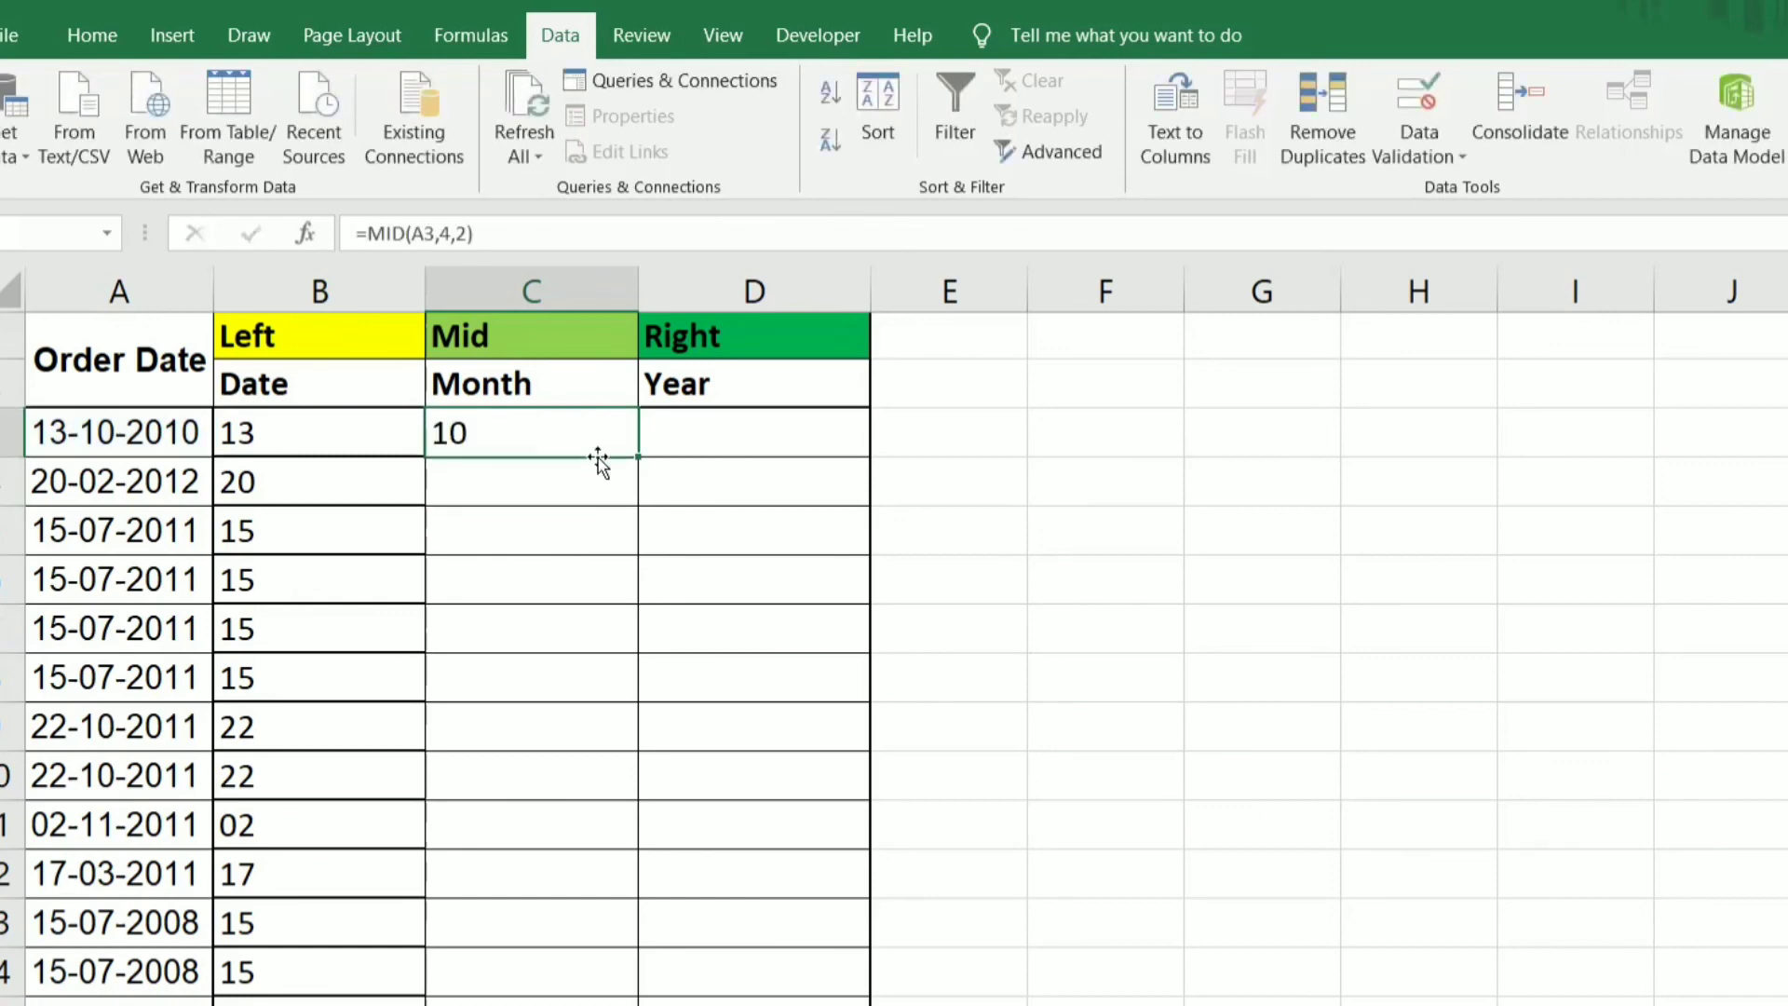
pyautogui.doubleClick(639, 460)
pyautogui.click(483, 584)
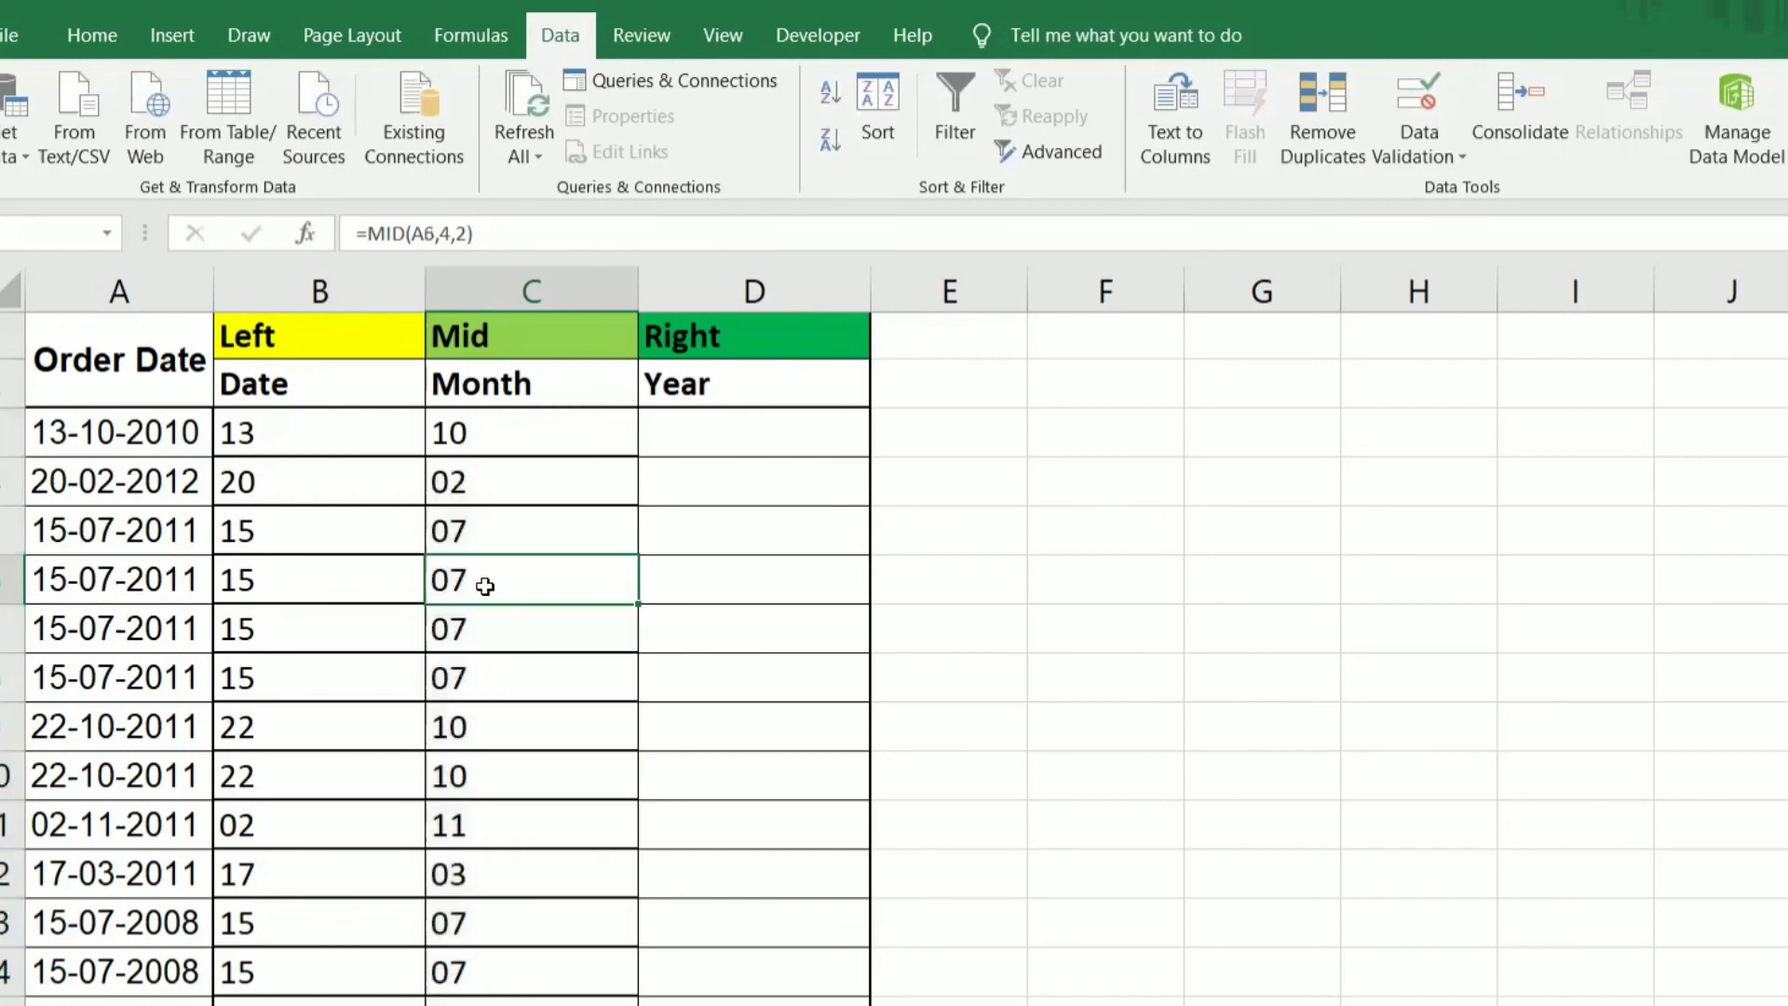
# Step: Enter =RIGHT(A3,4) in cell D3 to extract the year from the first order date
pyautogui.click(662, 439)
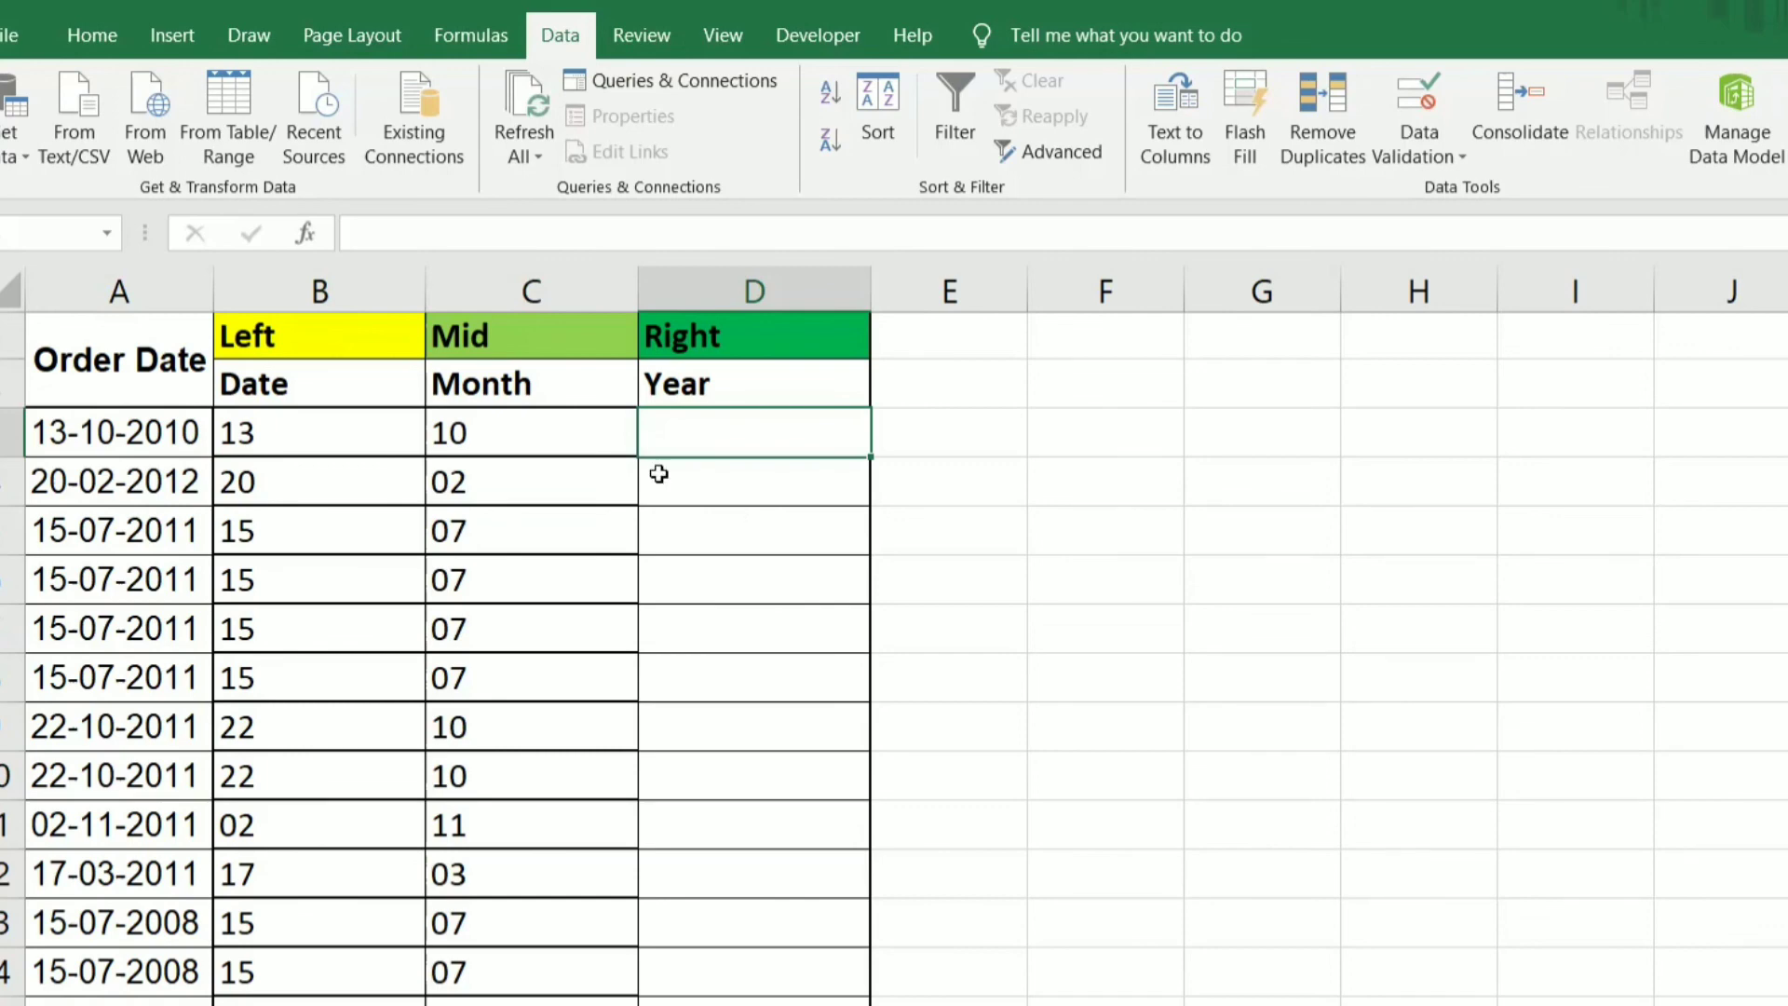
pyautogui.click(136, 291)
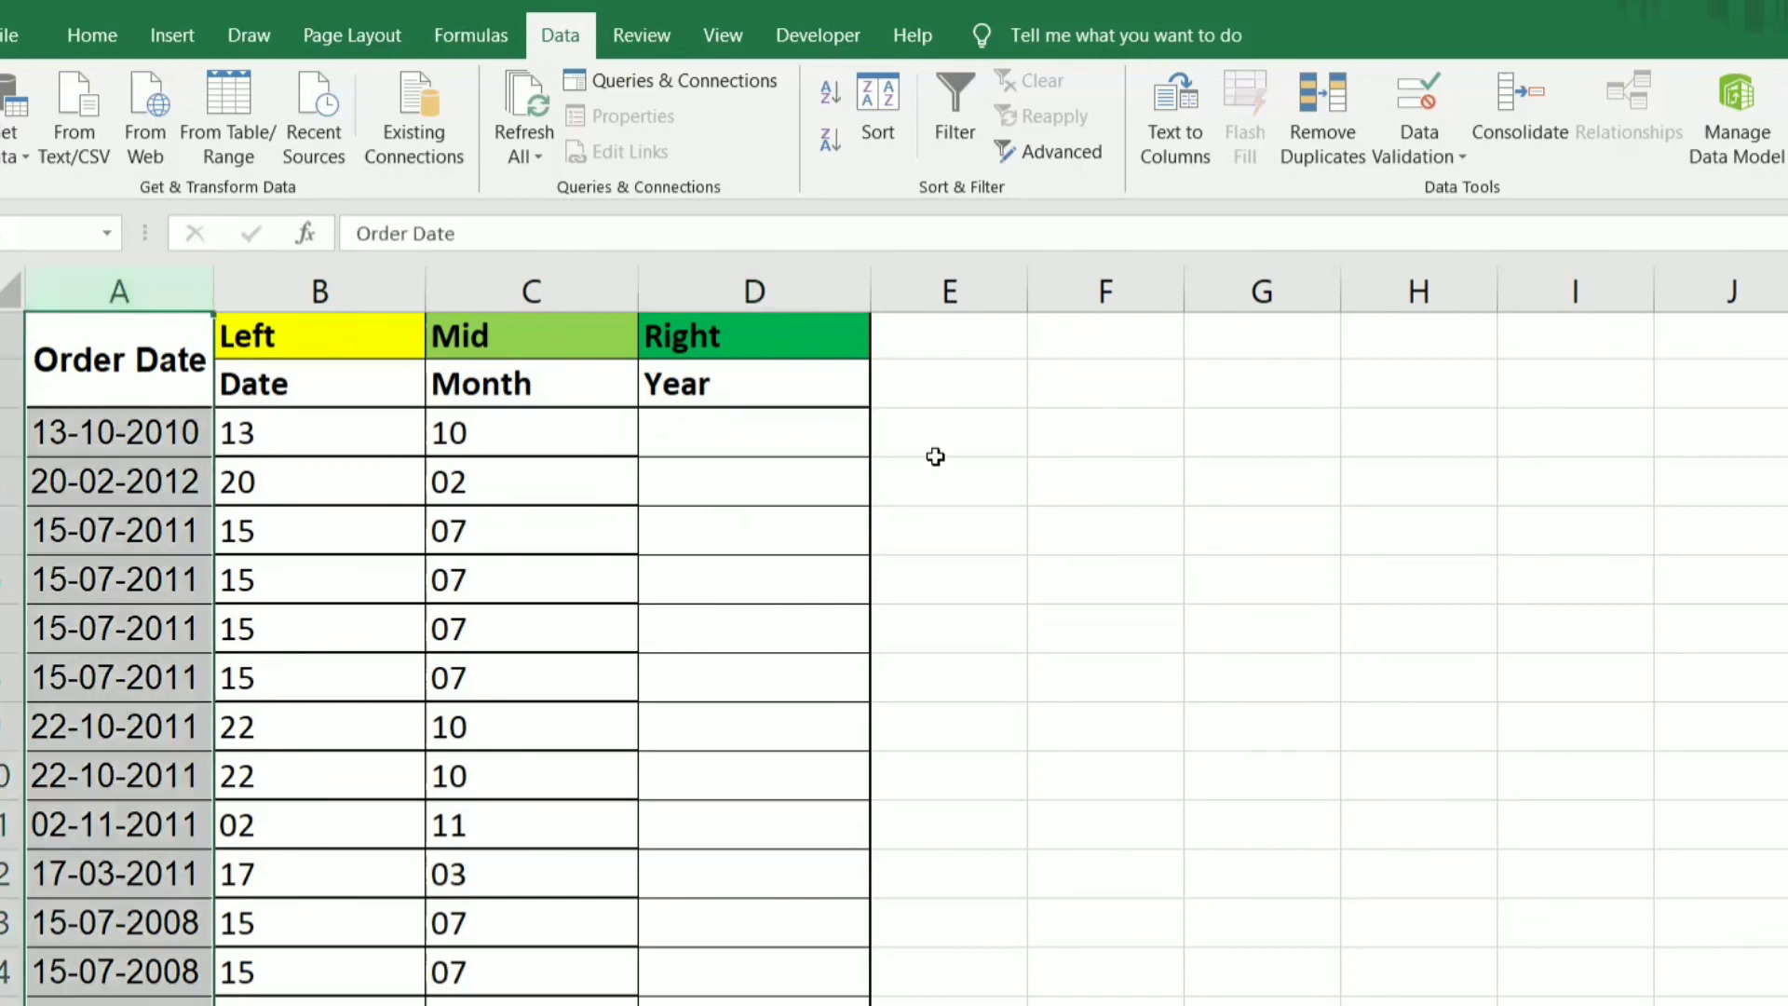
pyautogui.click(142, 445)
pyautogui.click(149, 292)
pyautogui.click(715, 431)
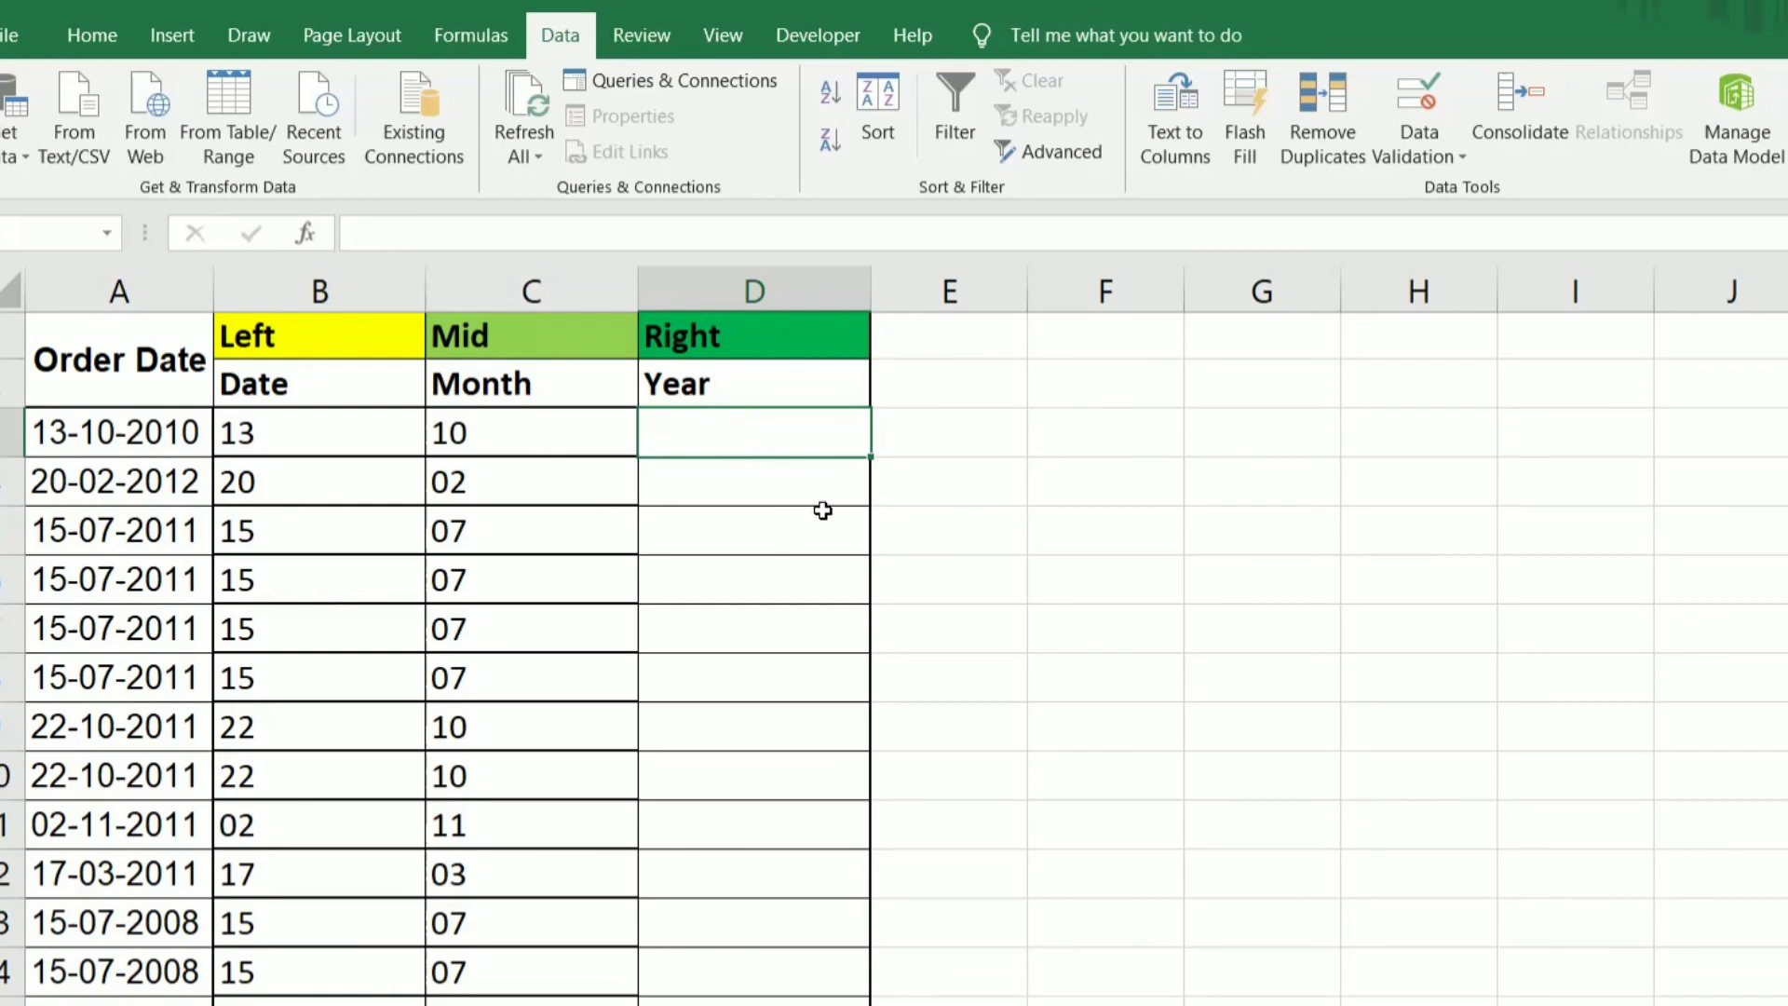
pyautogui.write('=ri')
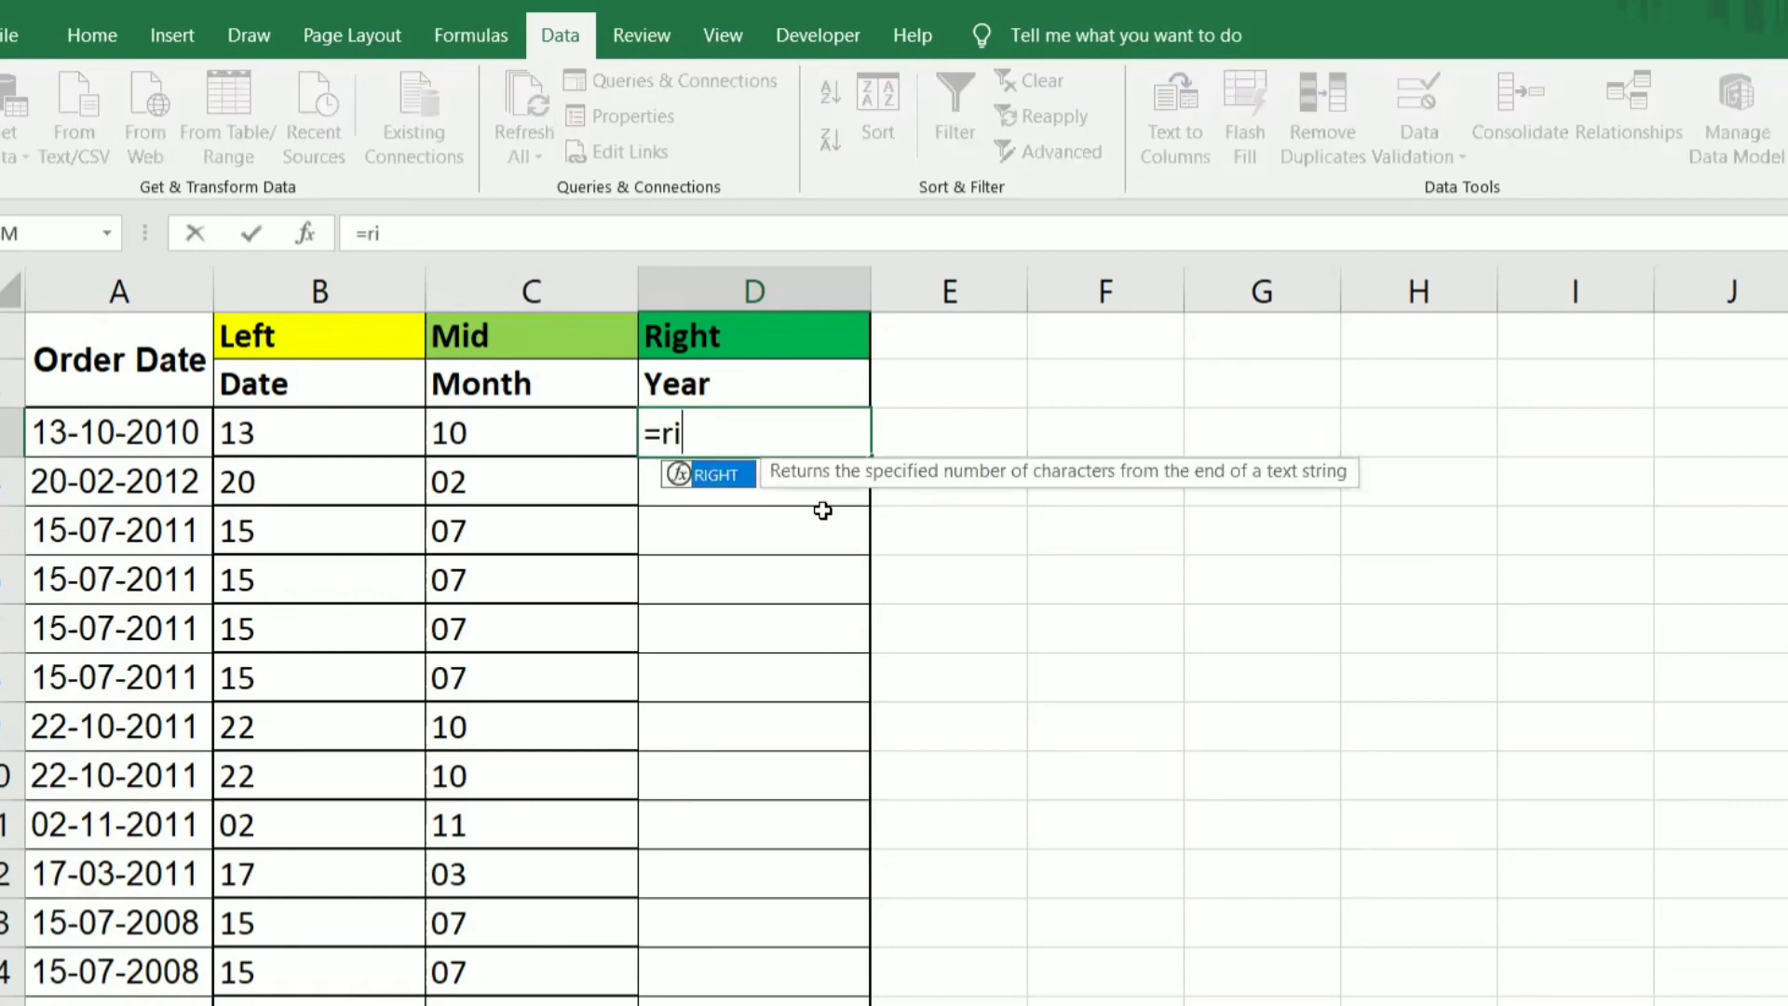
pyautogui.press('Tab')
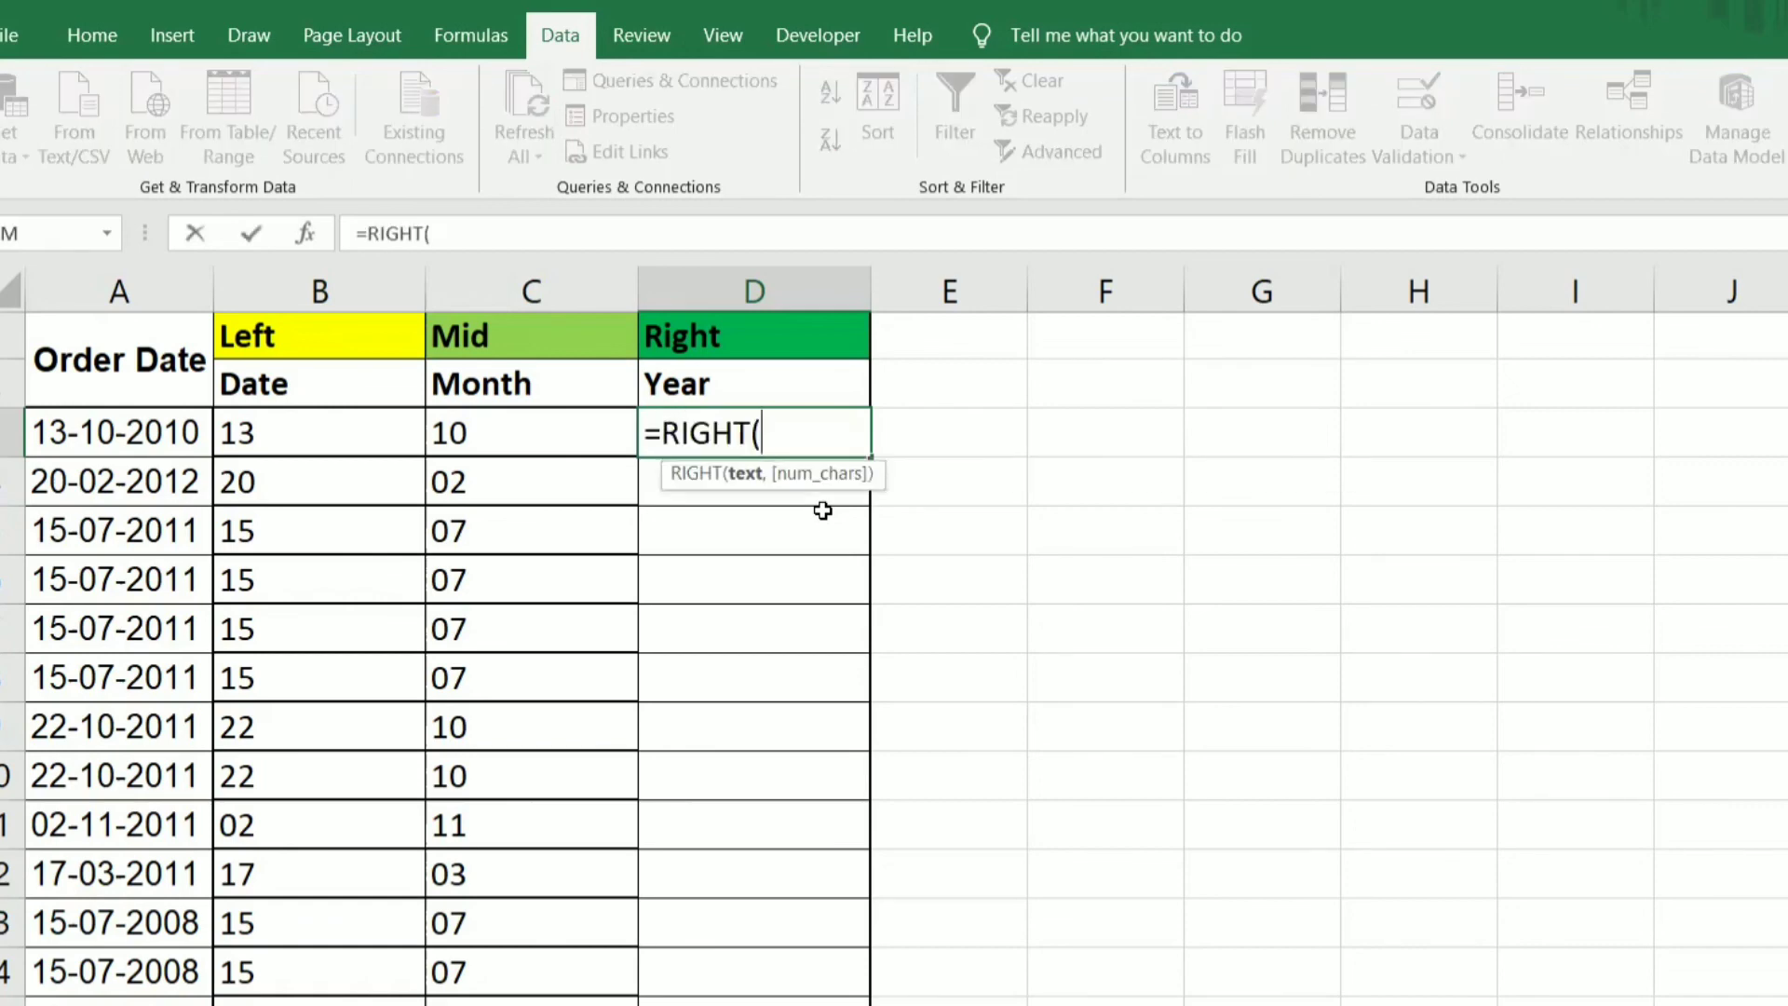
pyautogui.press('Left')
pyautogui.press('Left')
pyautogui.press('Left')
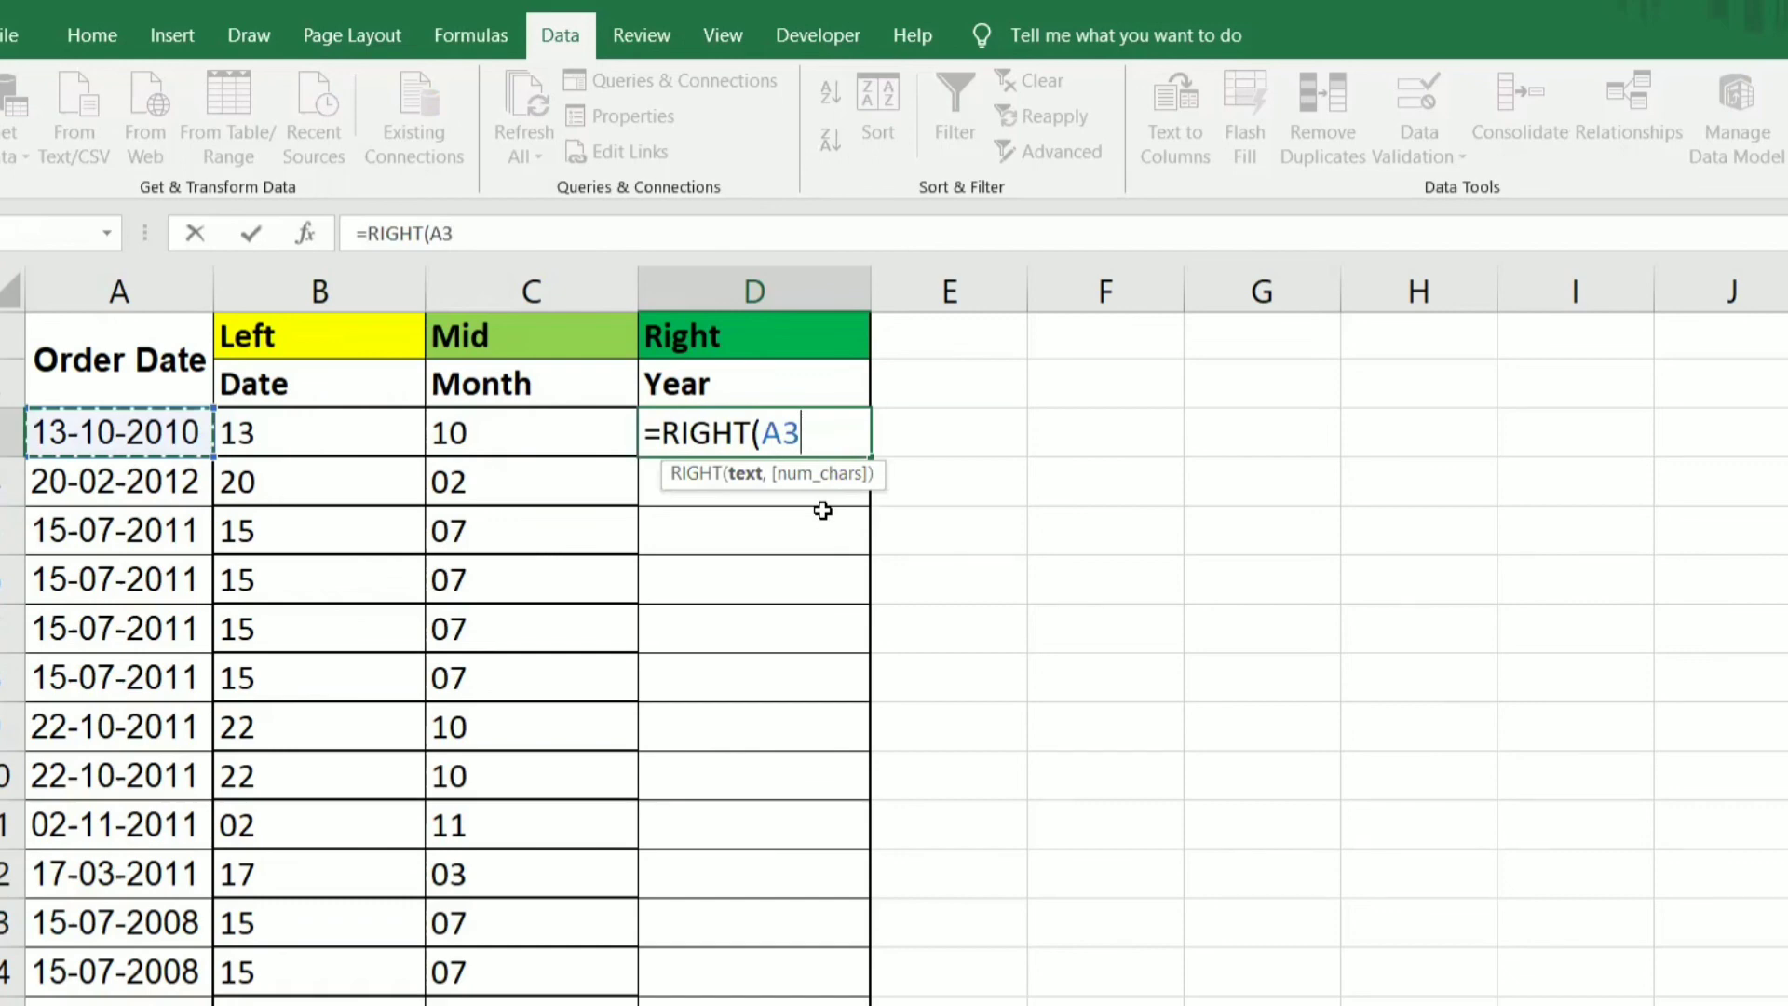
pyautogui.write(',')
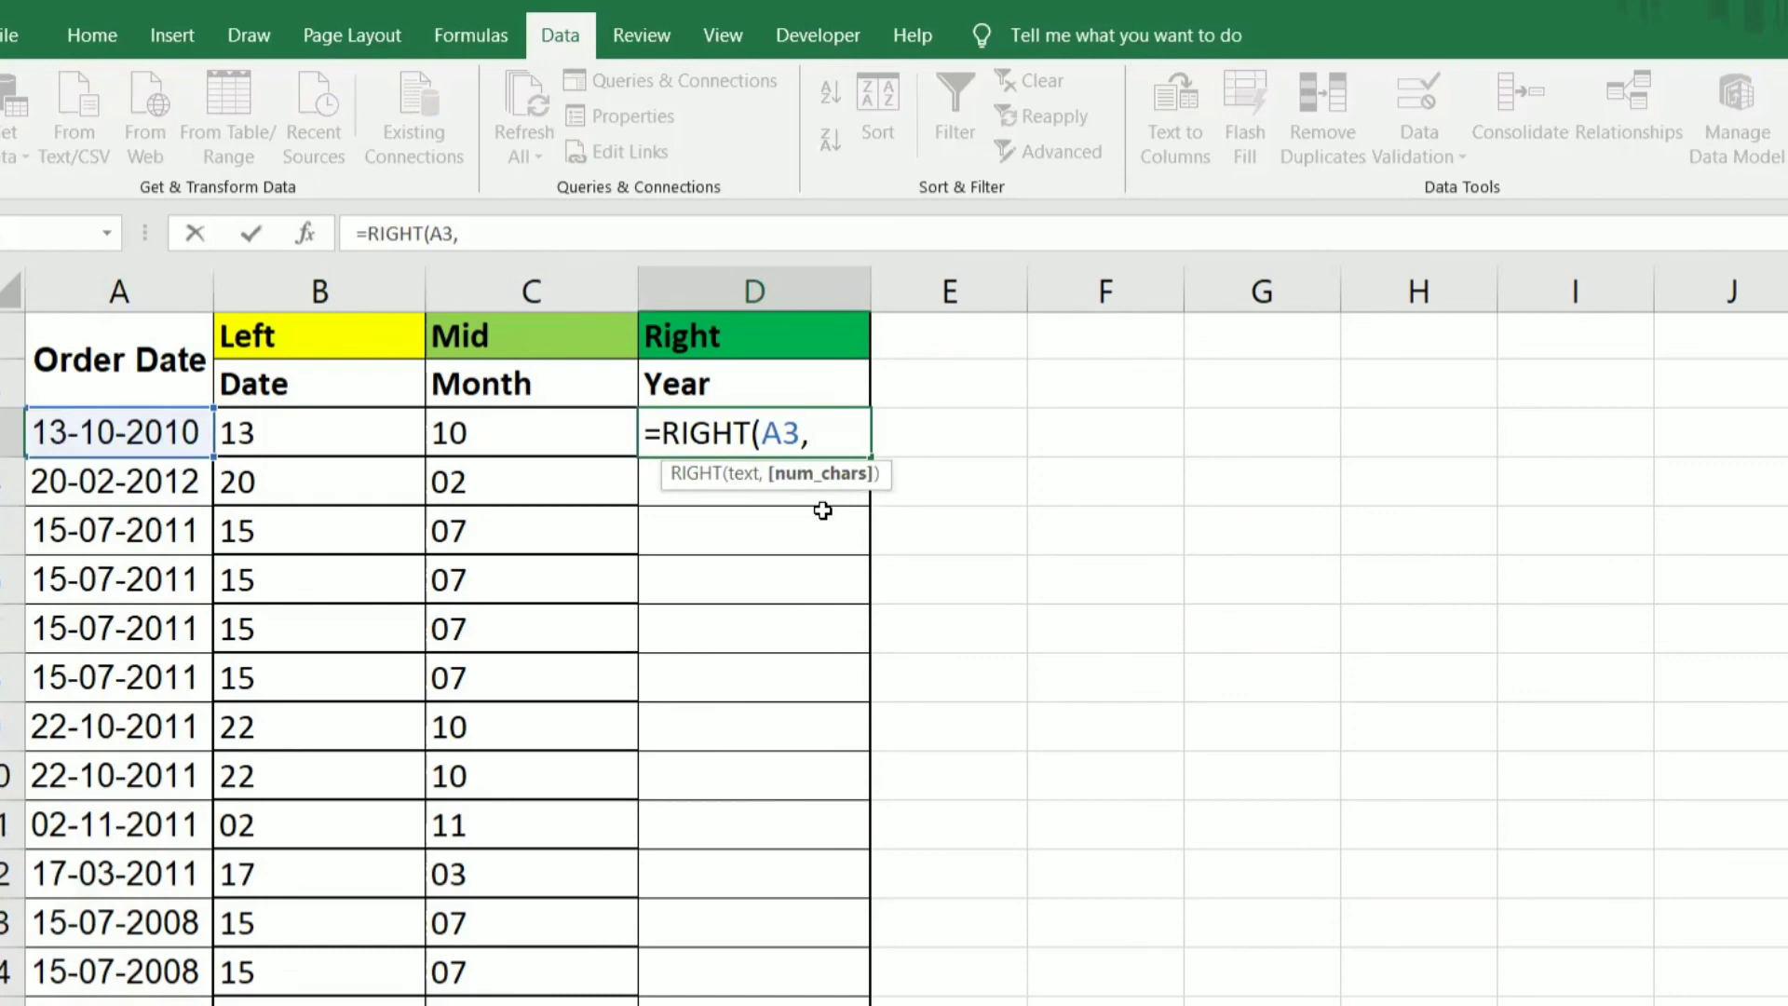
pyautogui.write('4)')
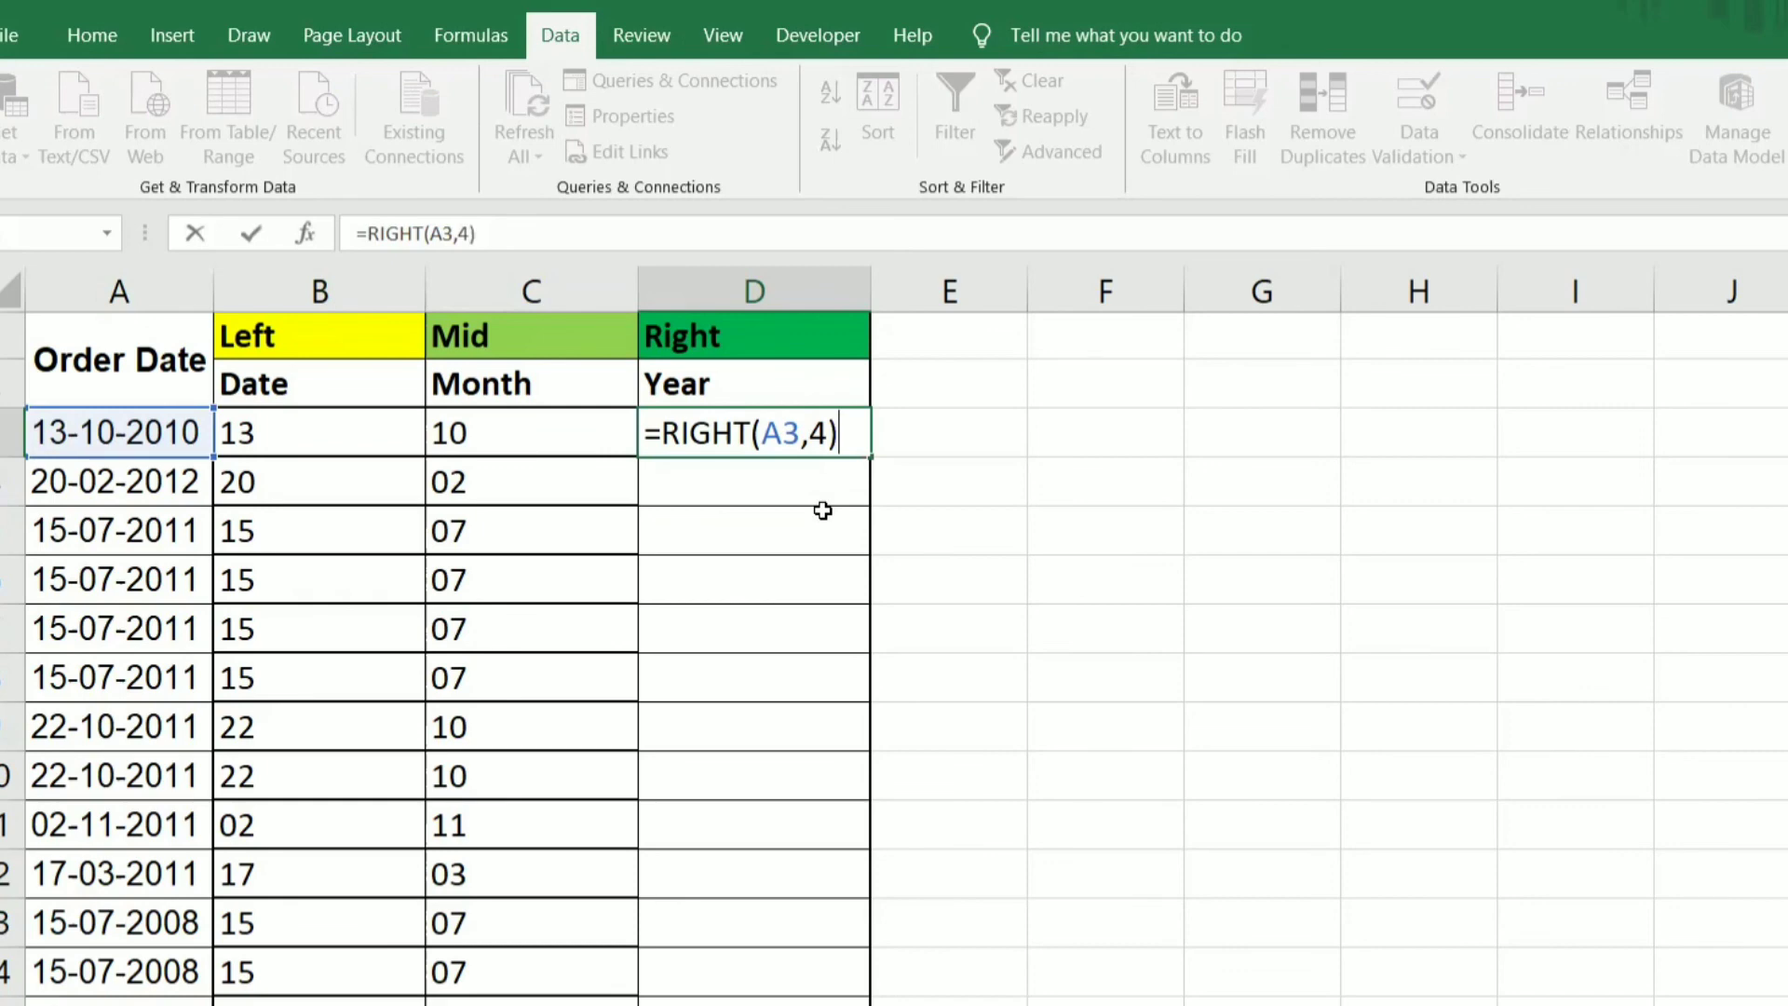
pyautogui.press('Return')
# Step: Fill the RIGHT formula from D3 down the whole Year column
pyautogui.click(759, 434)
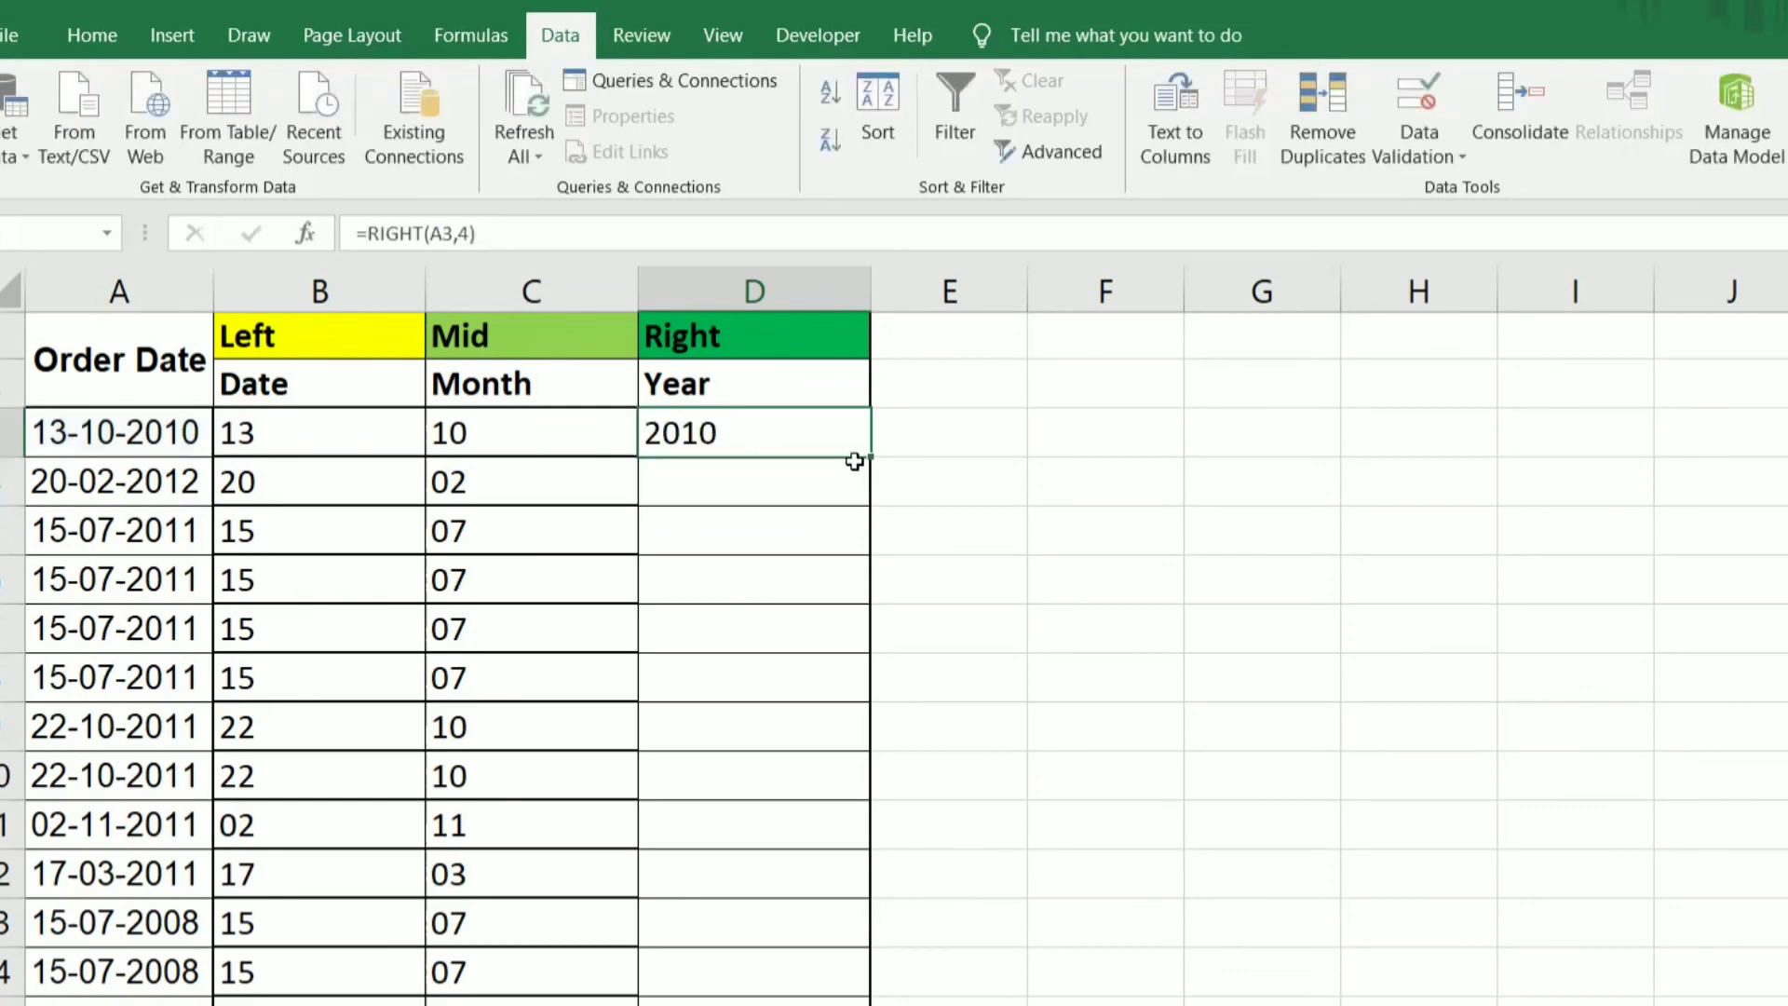
pyautogui.doubleClick(872, 460)
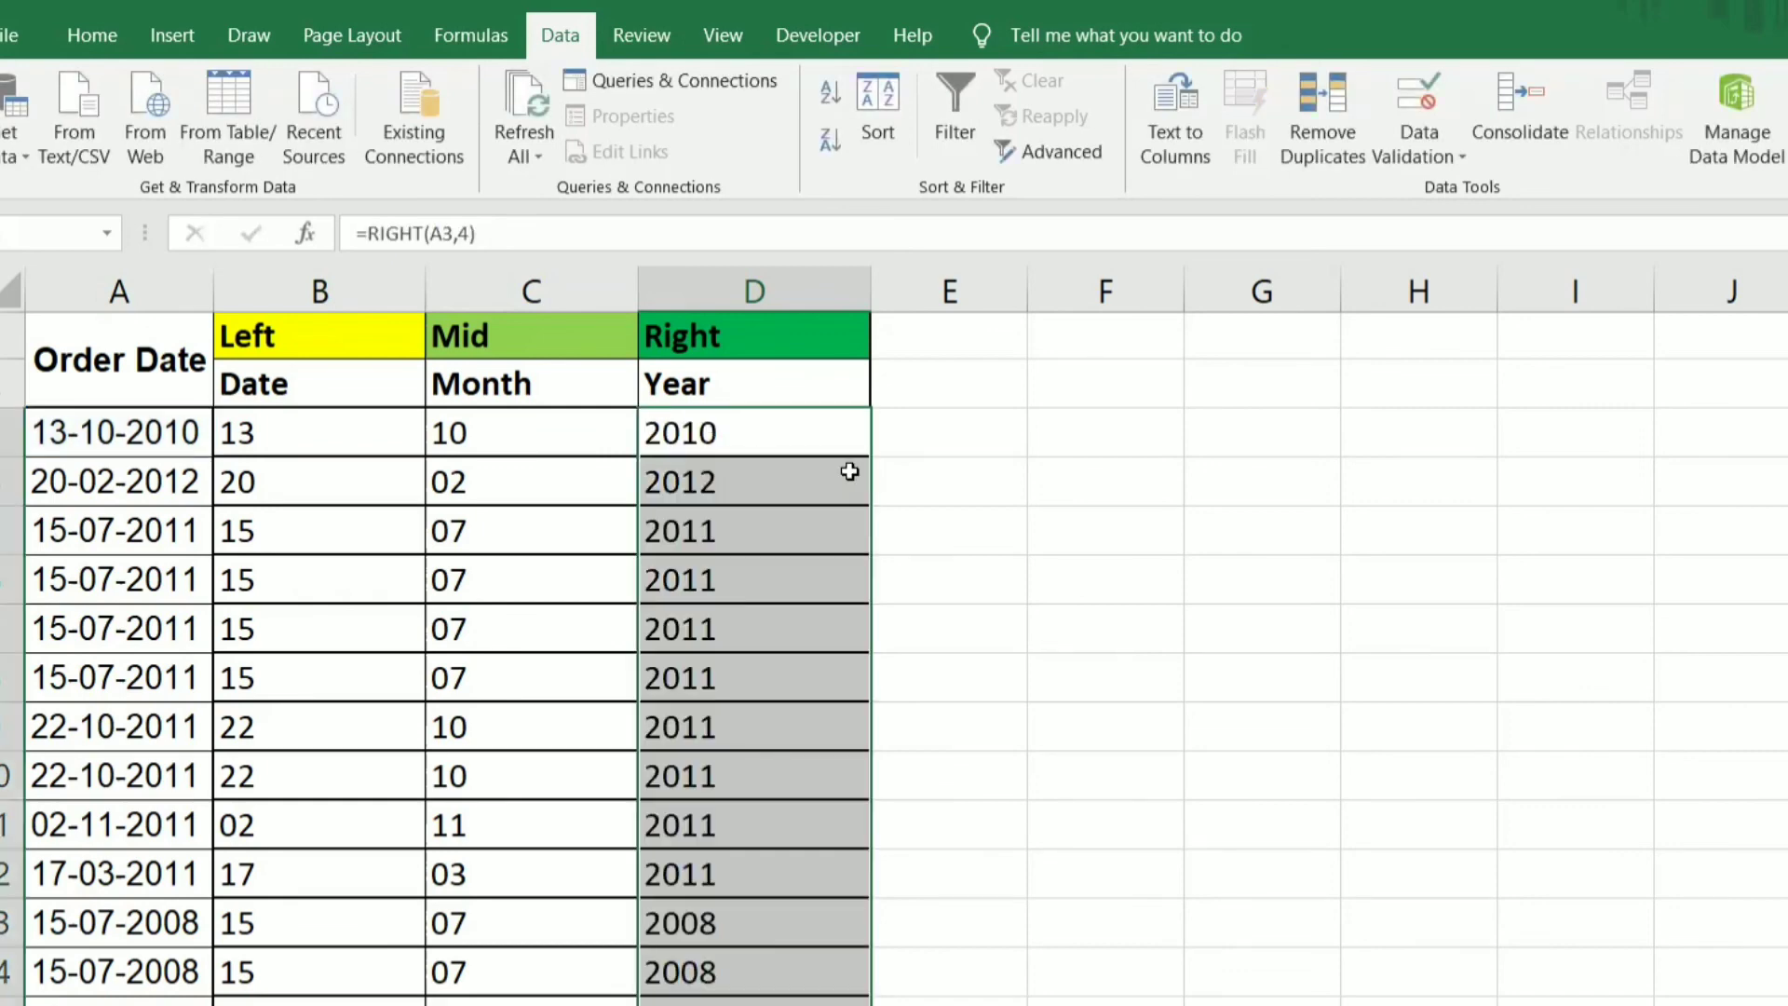
pyautogui.click(745, 607)
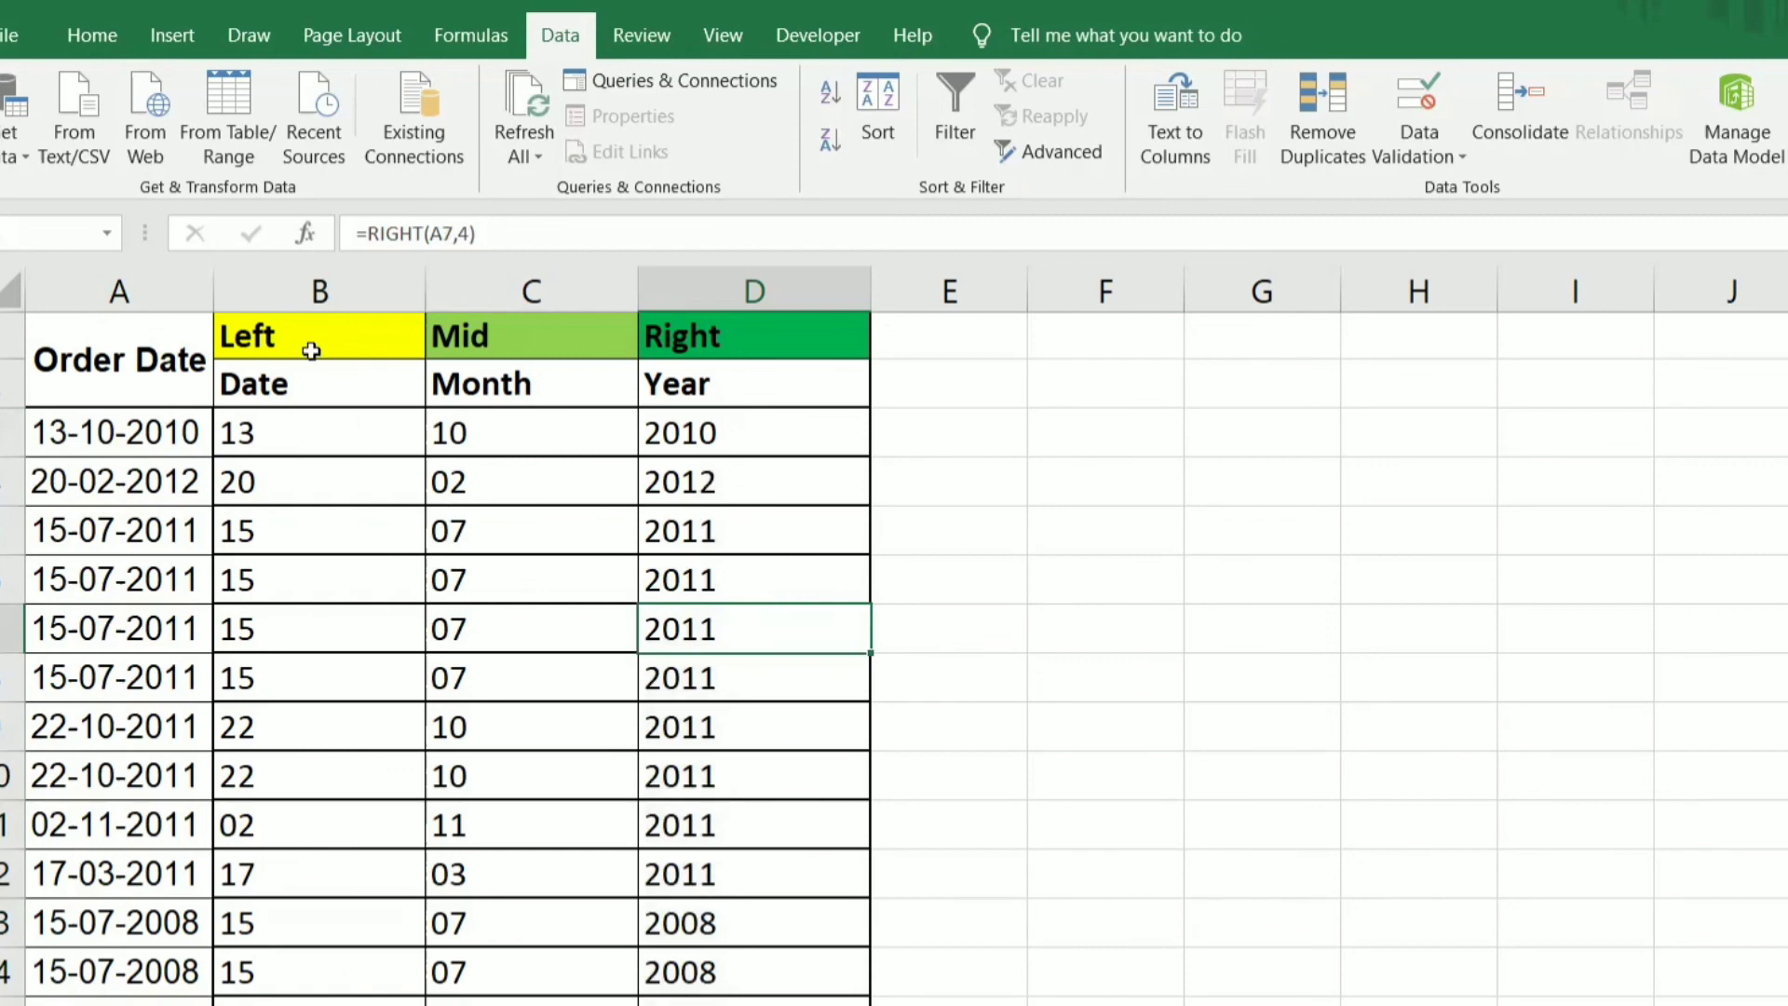
# Step: Center the contents of columns B to D horizontally
pyautogui.moveTo(317, 294); pyautogui.dragTo(778, 325)
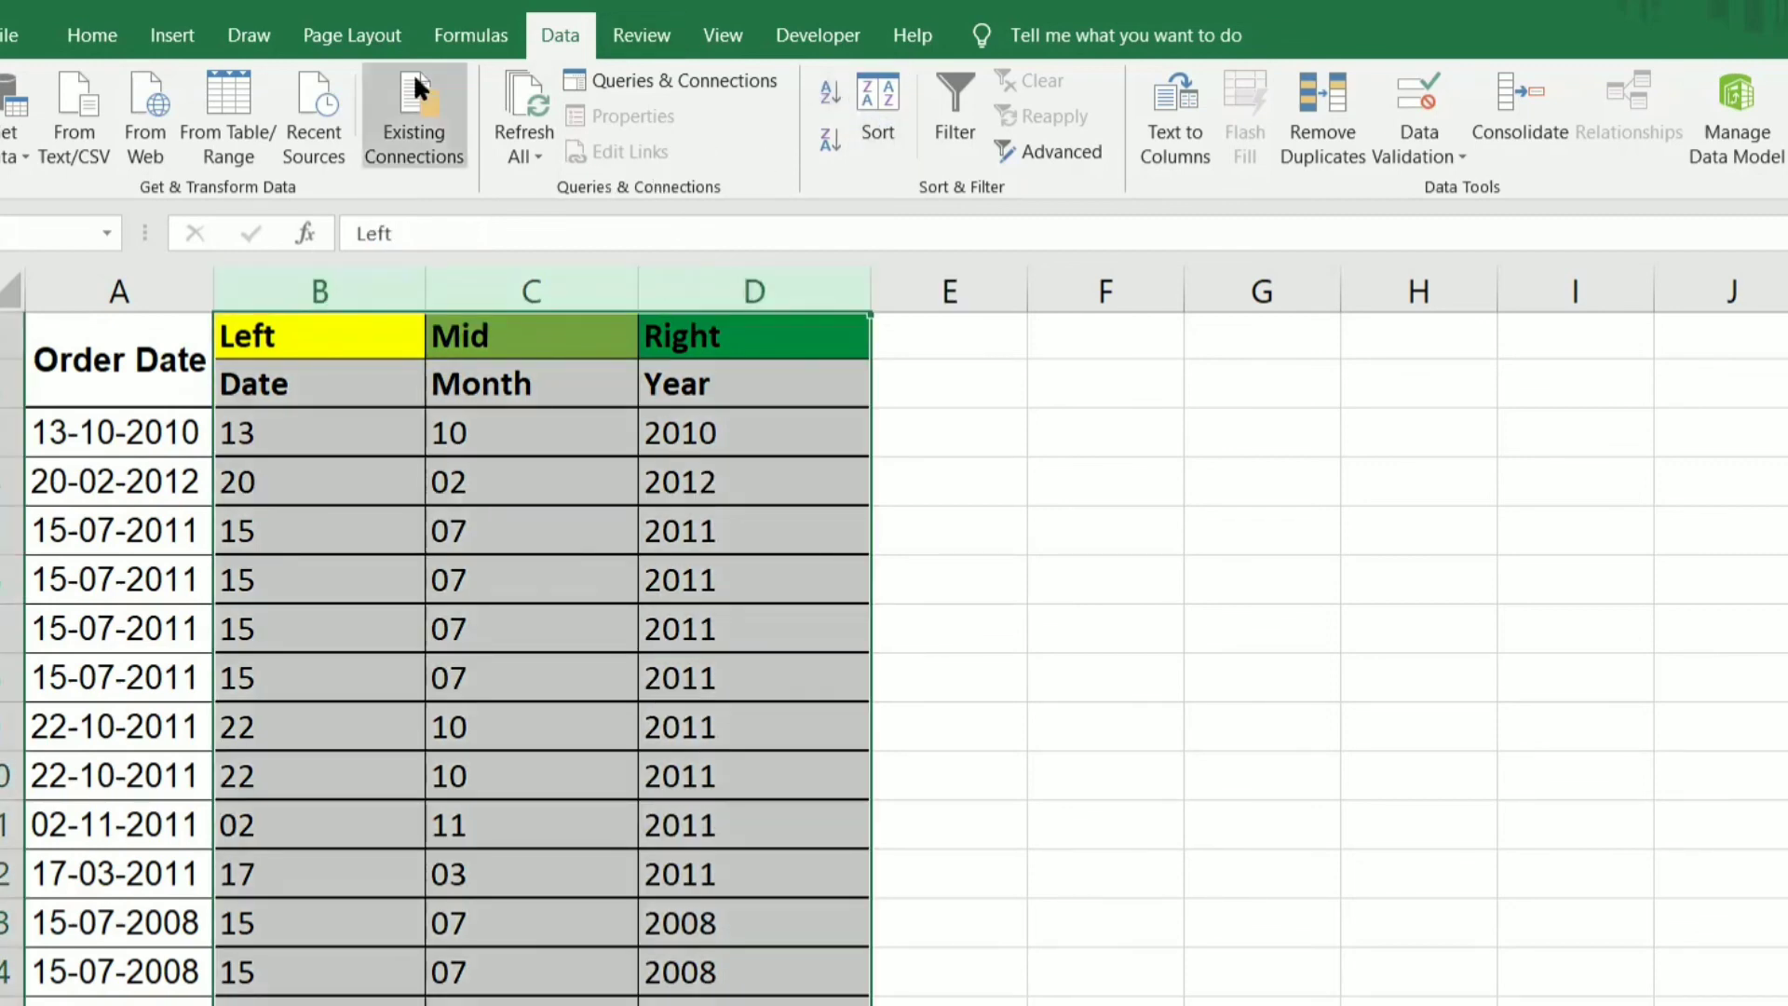
pyautogui.click(94, 37)
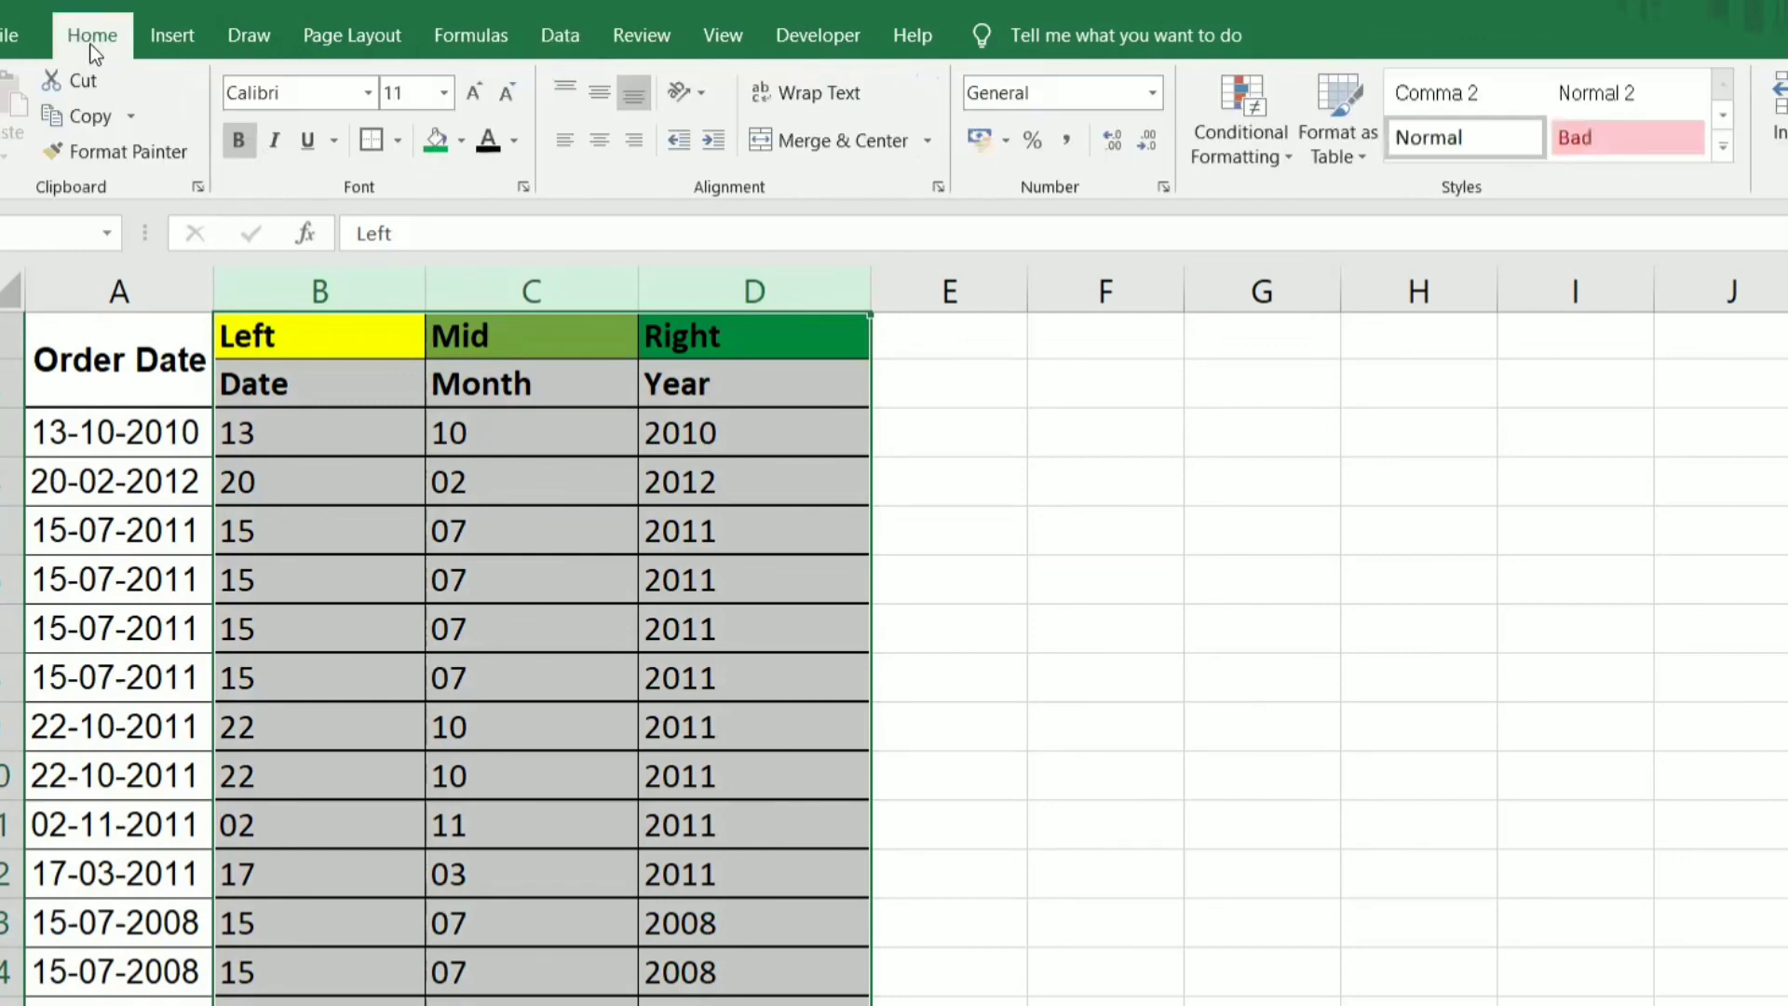
pyautogui.click(597, 141)
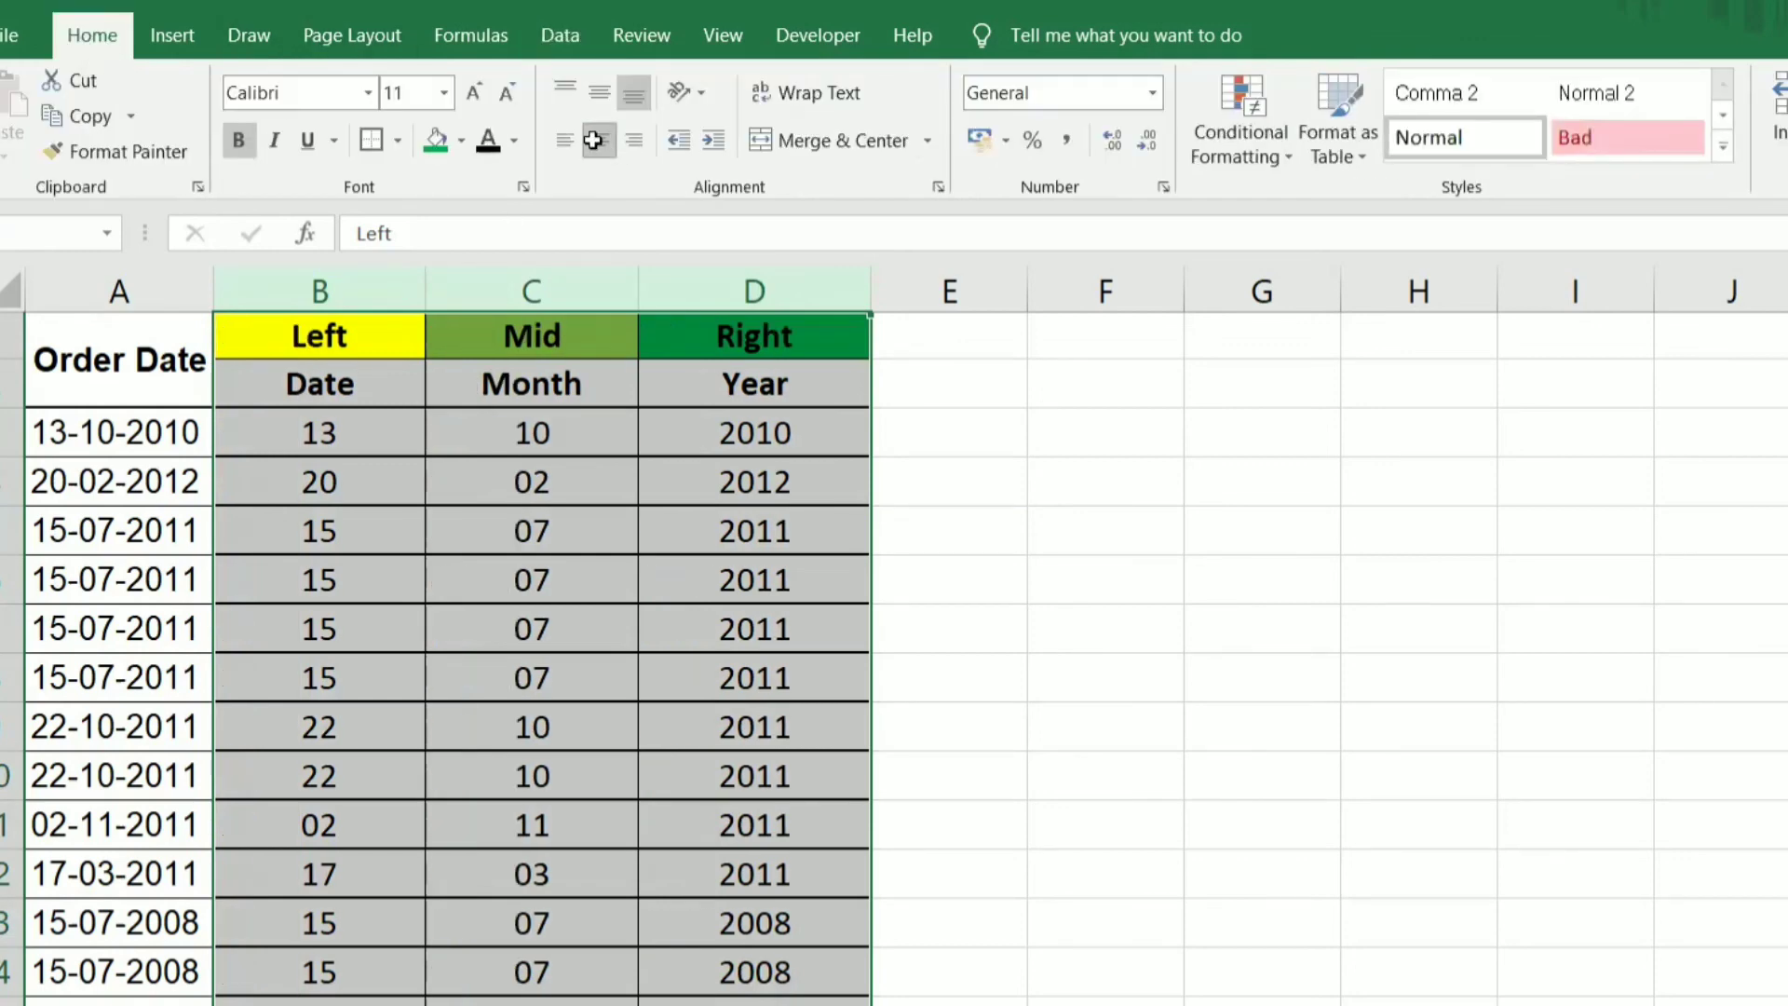
pyautogui.click(629, 624)
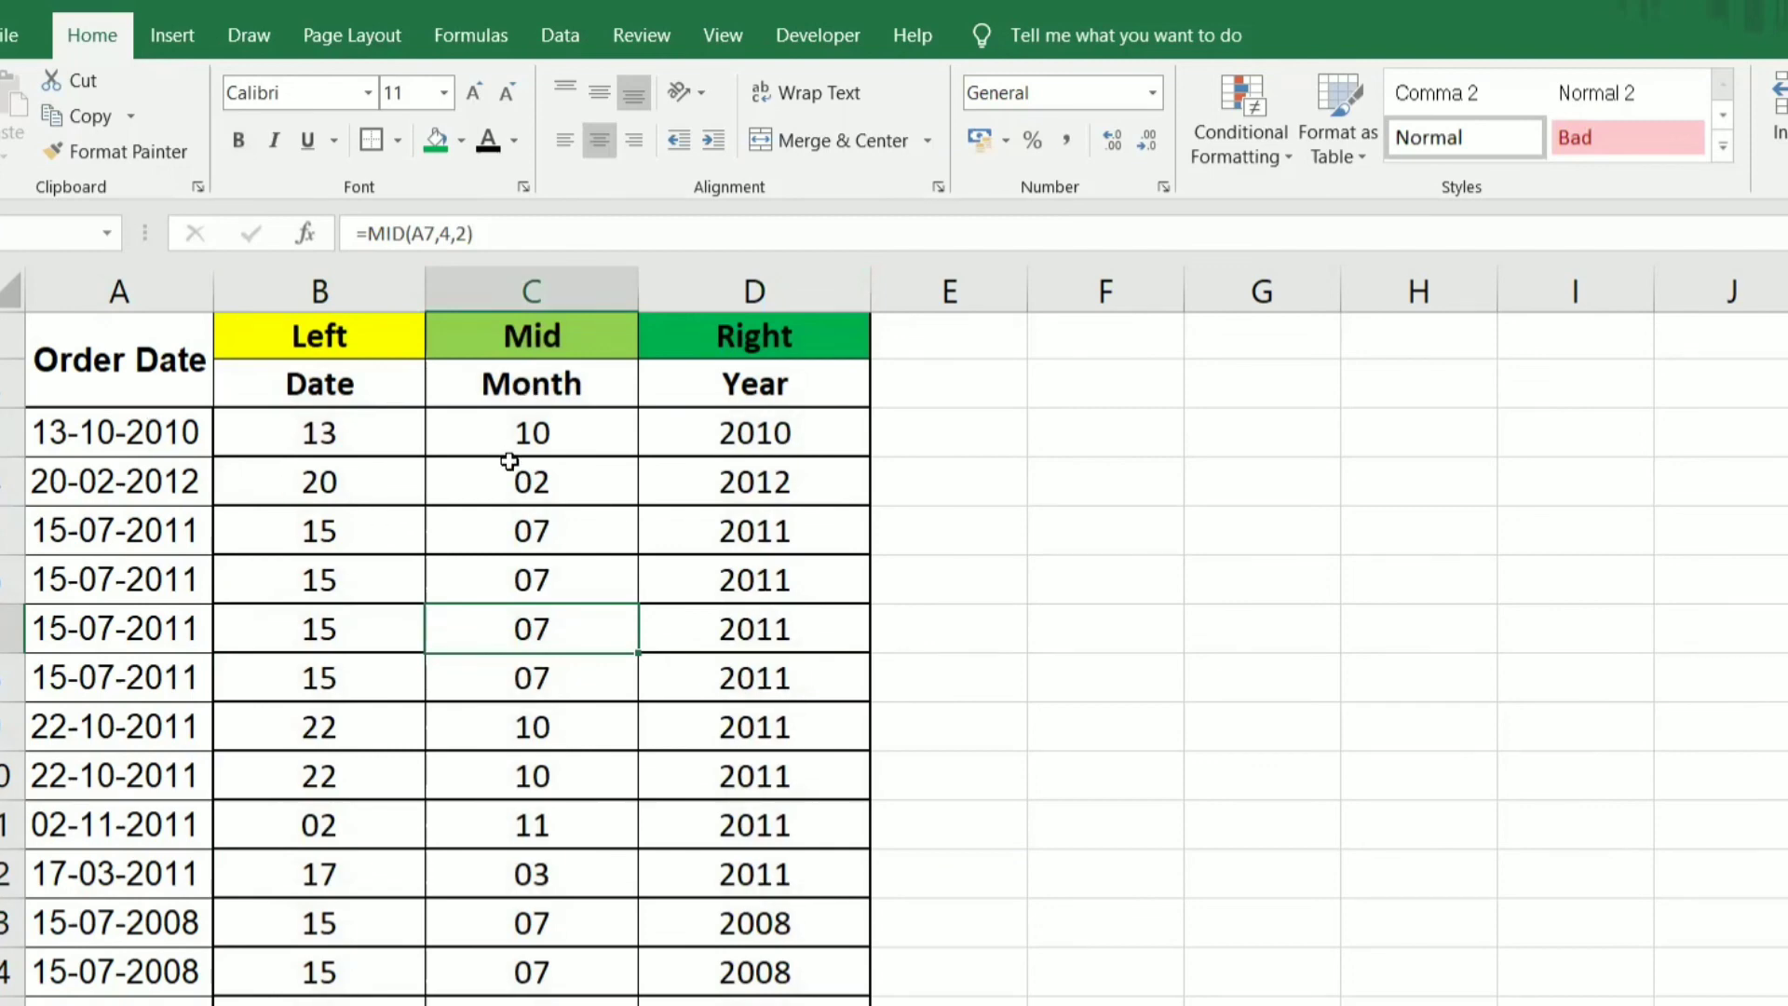
# Step: Compare the order dates in column A with the extracted Date, Month and Year values in columns B to D
pyautogui.click(159, 447)
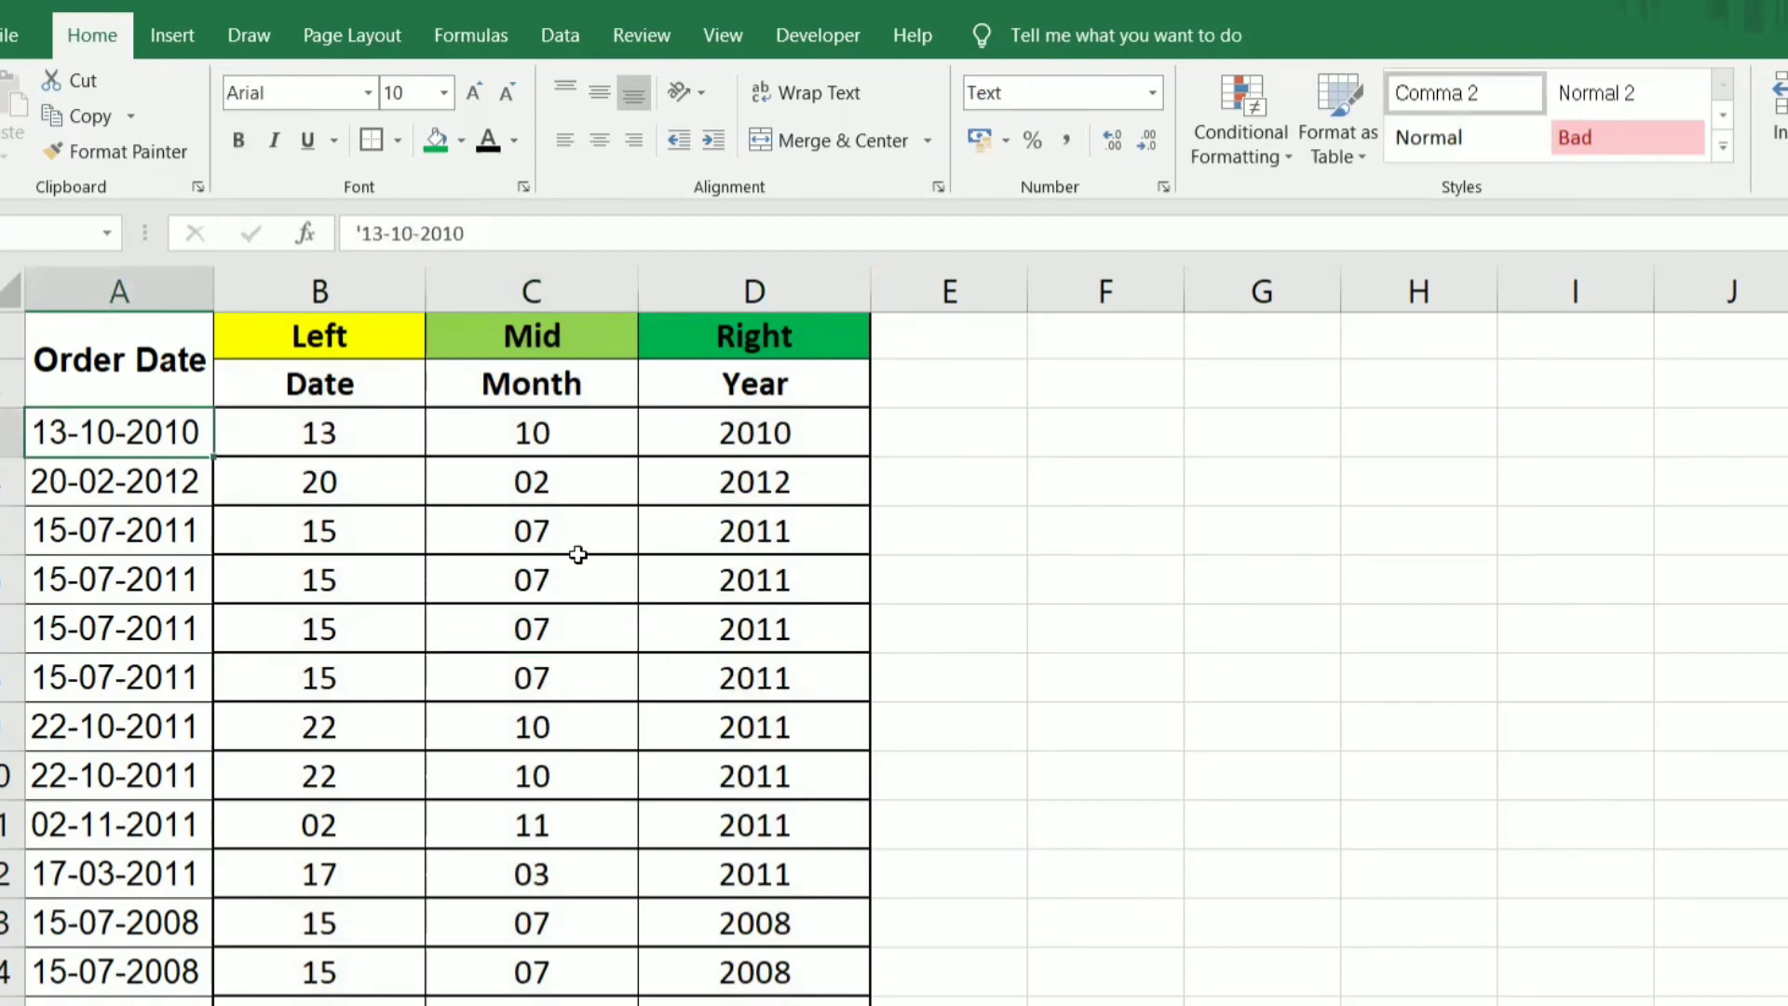
pyautogui.click(124, 291)
pyautogui.moveTo(341, 287); pyautogui.dragTo(739, 301)
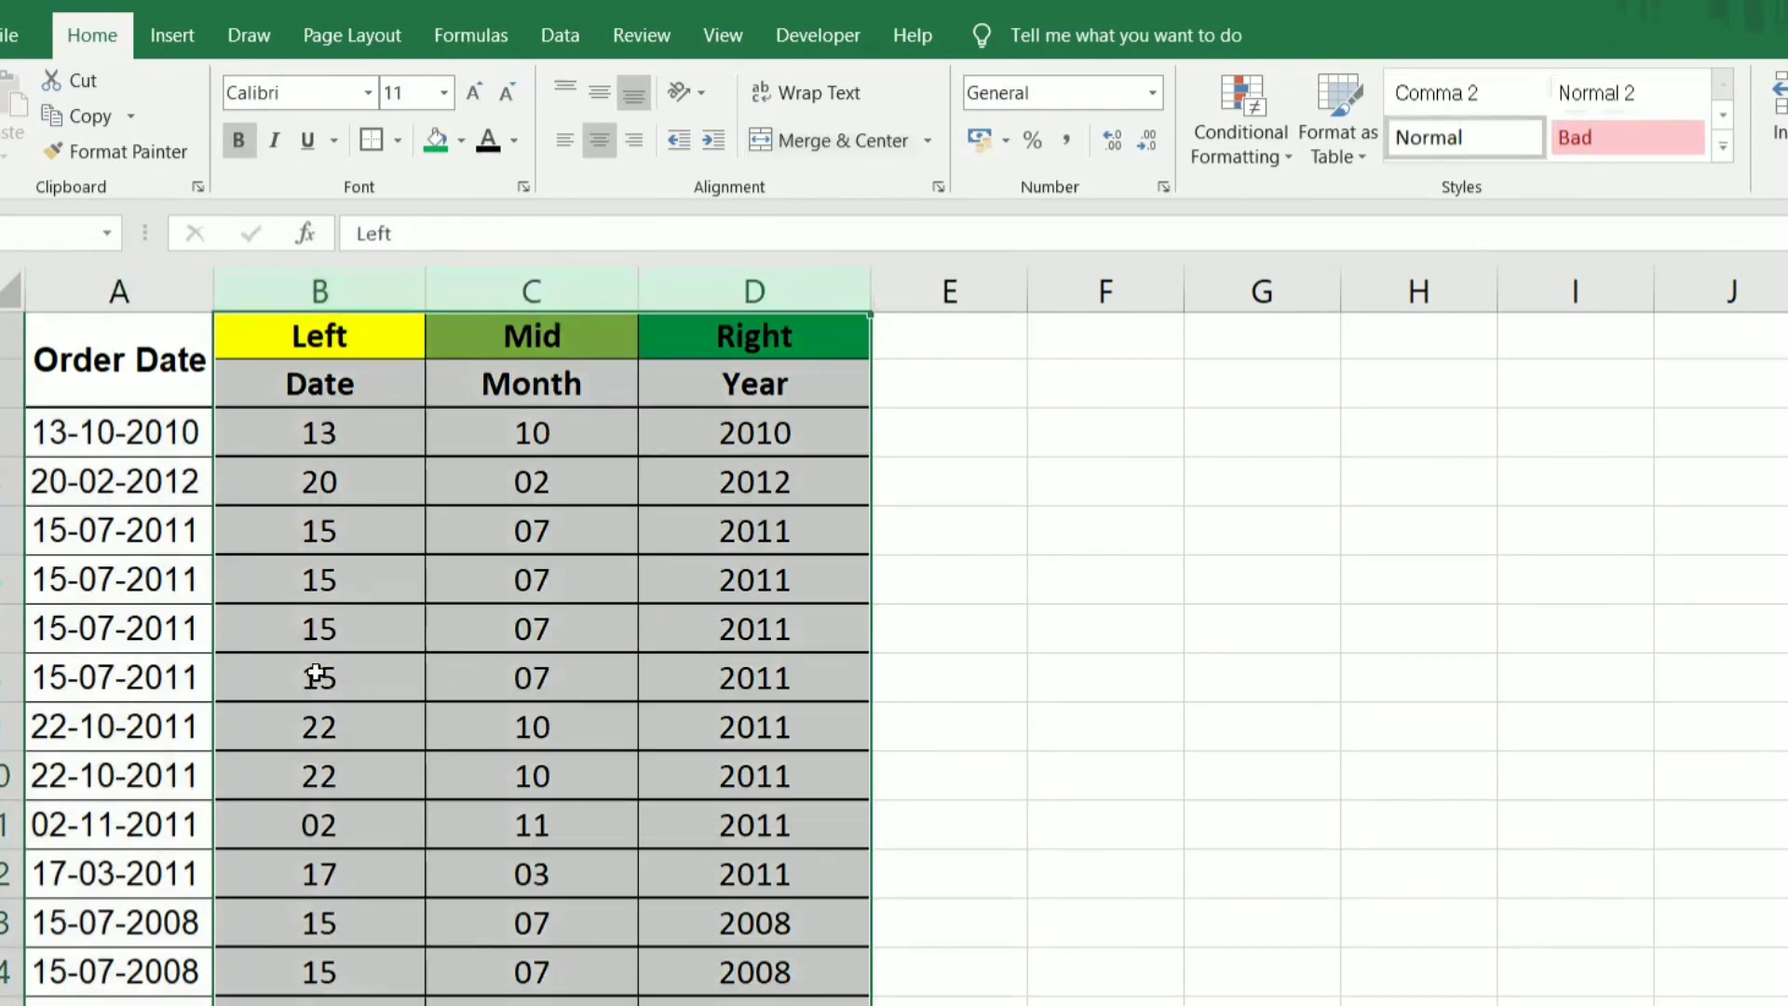
pyautogui.click(317, 673)
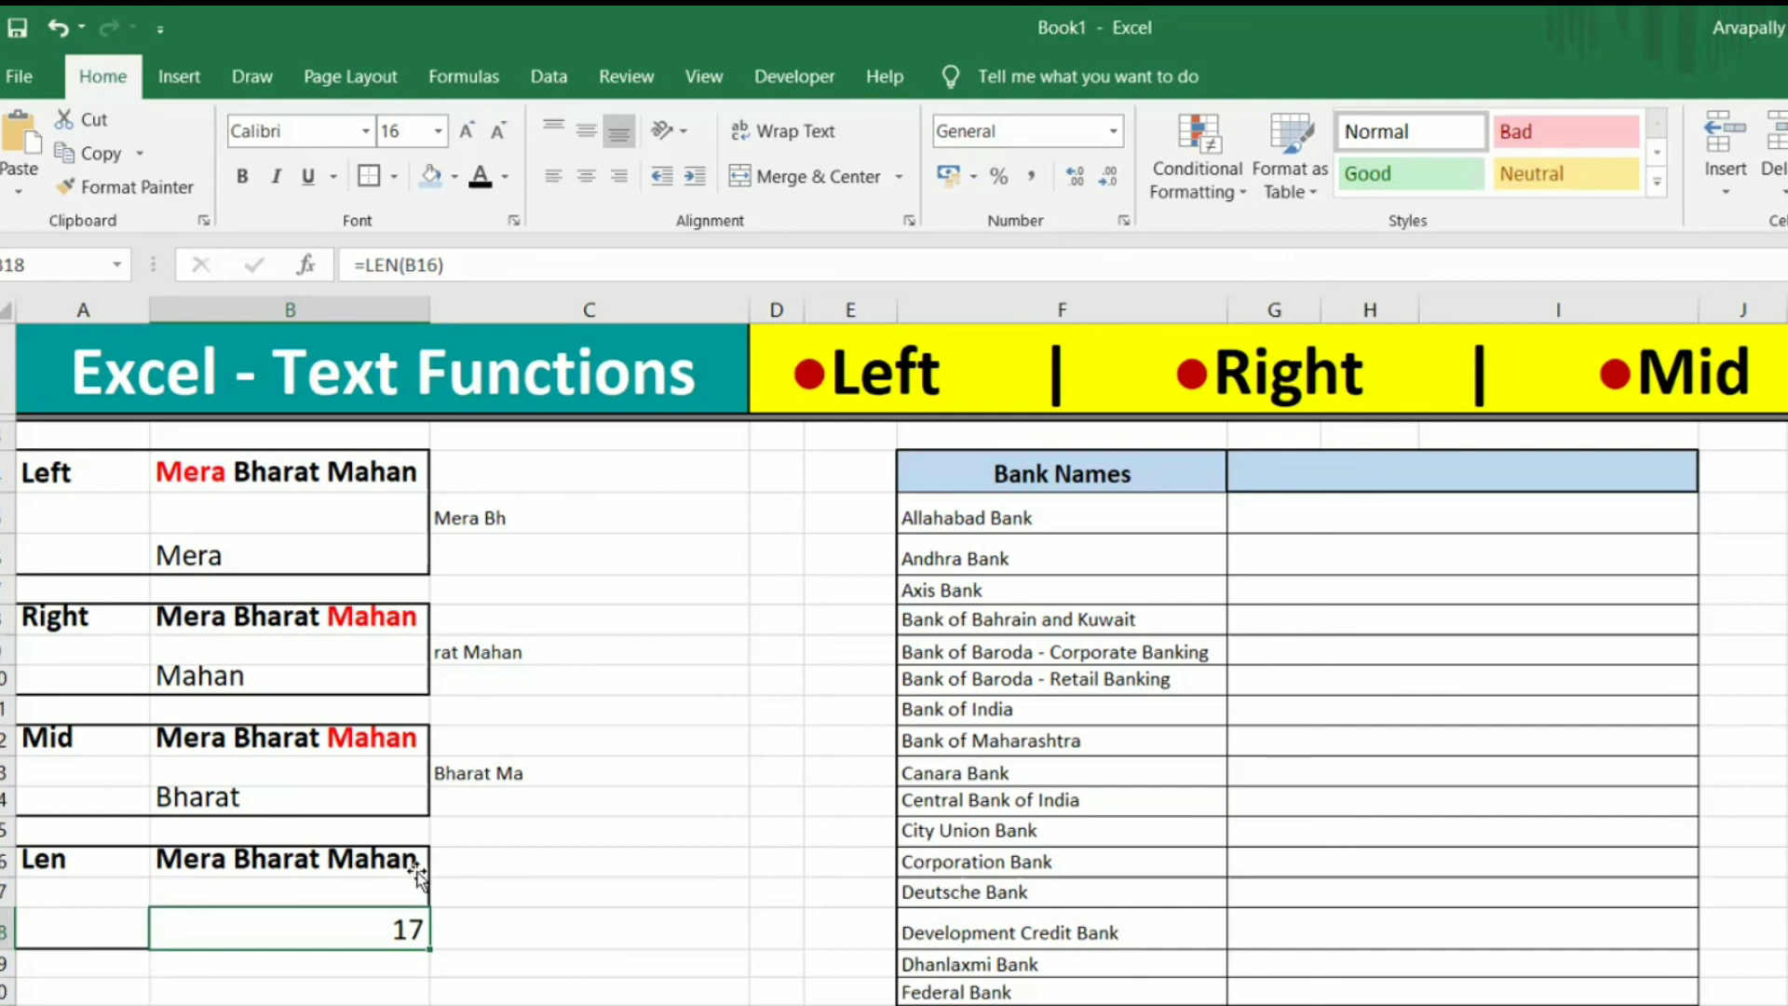
# Step: Review the LEN formula in cell B18 of the text functions sheet and the cell it references
pyautogui.doubleClick(356, 931)
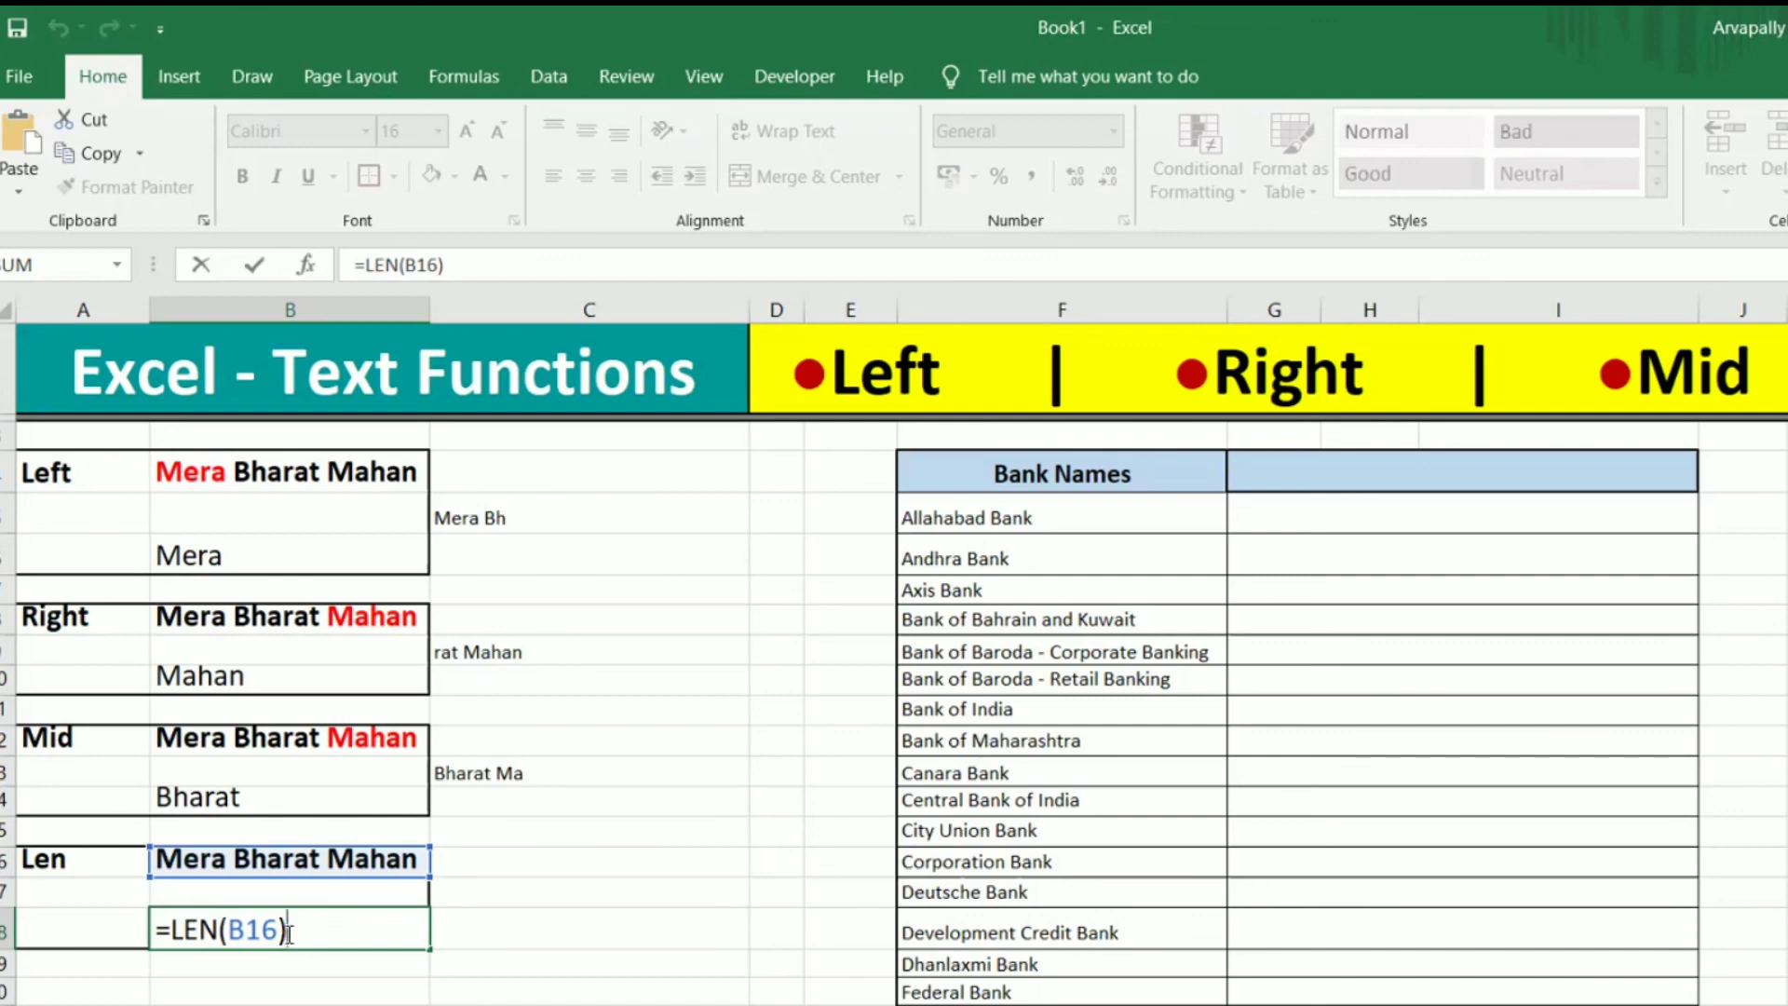
pyautogui.click(257, 931)
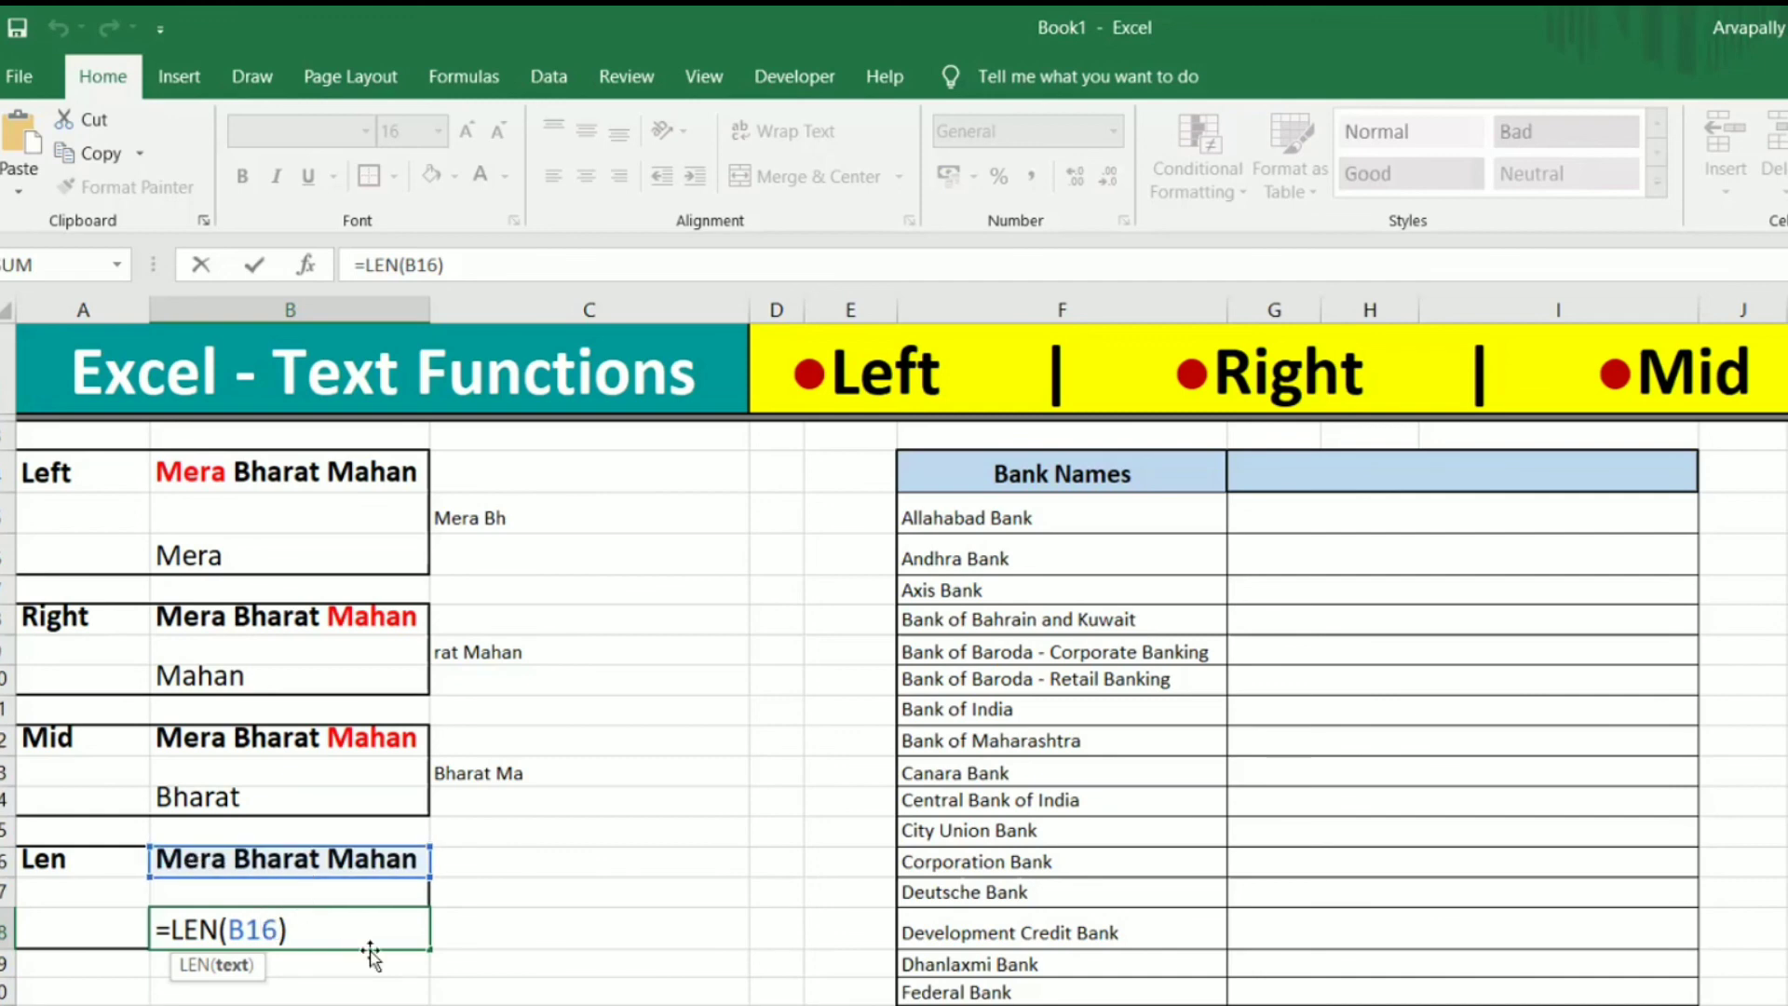
pyautogui.press('Return')
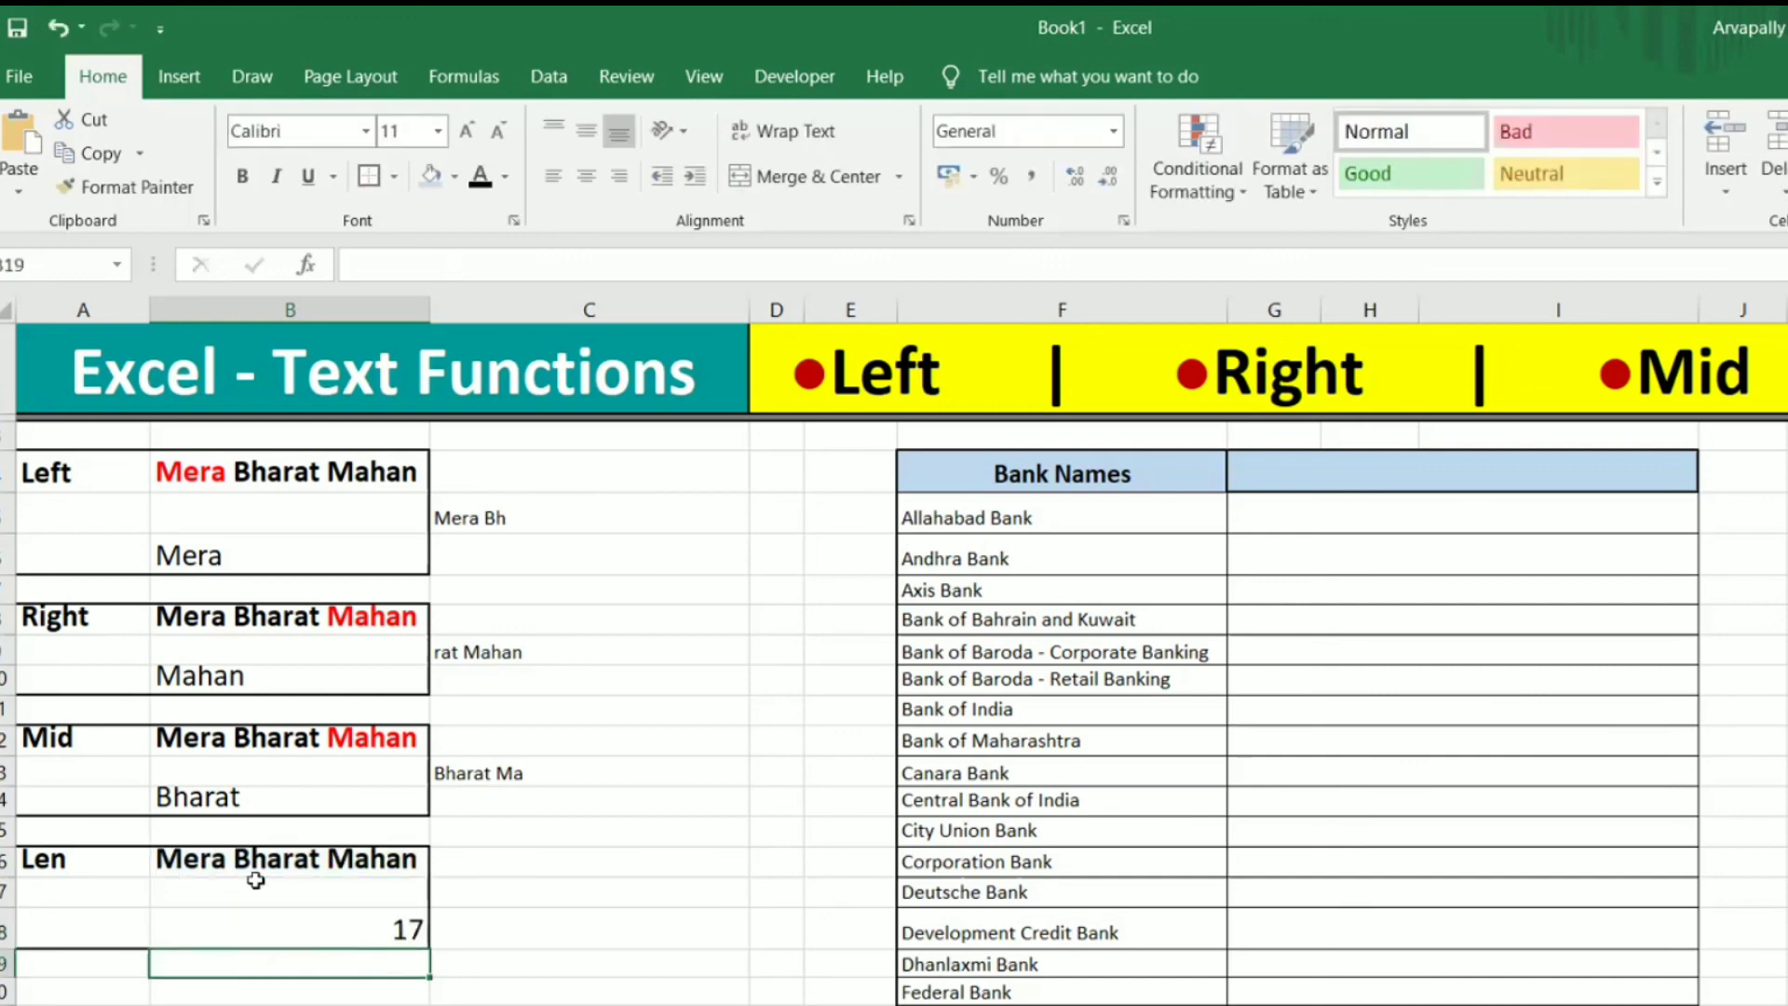
pyautogui.click(298, 922)
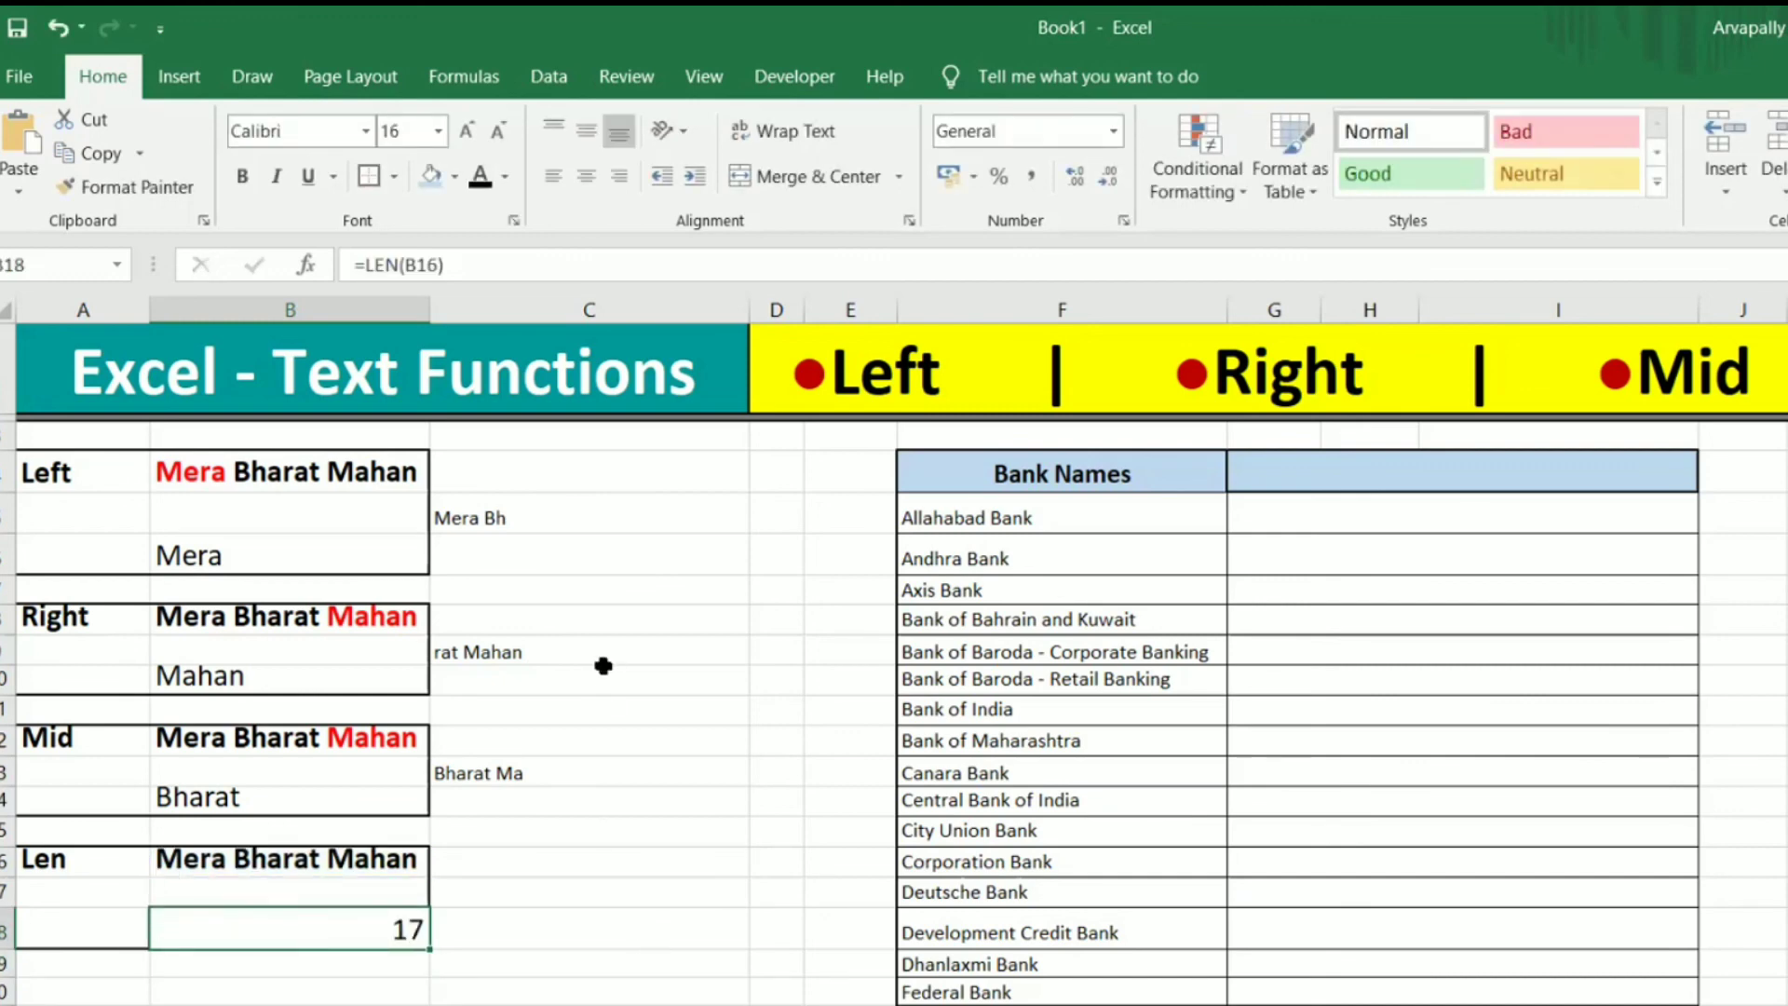
pyautogui.click(596, 917)
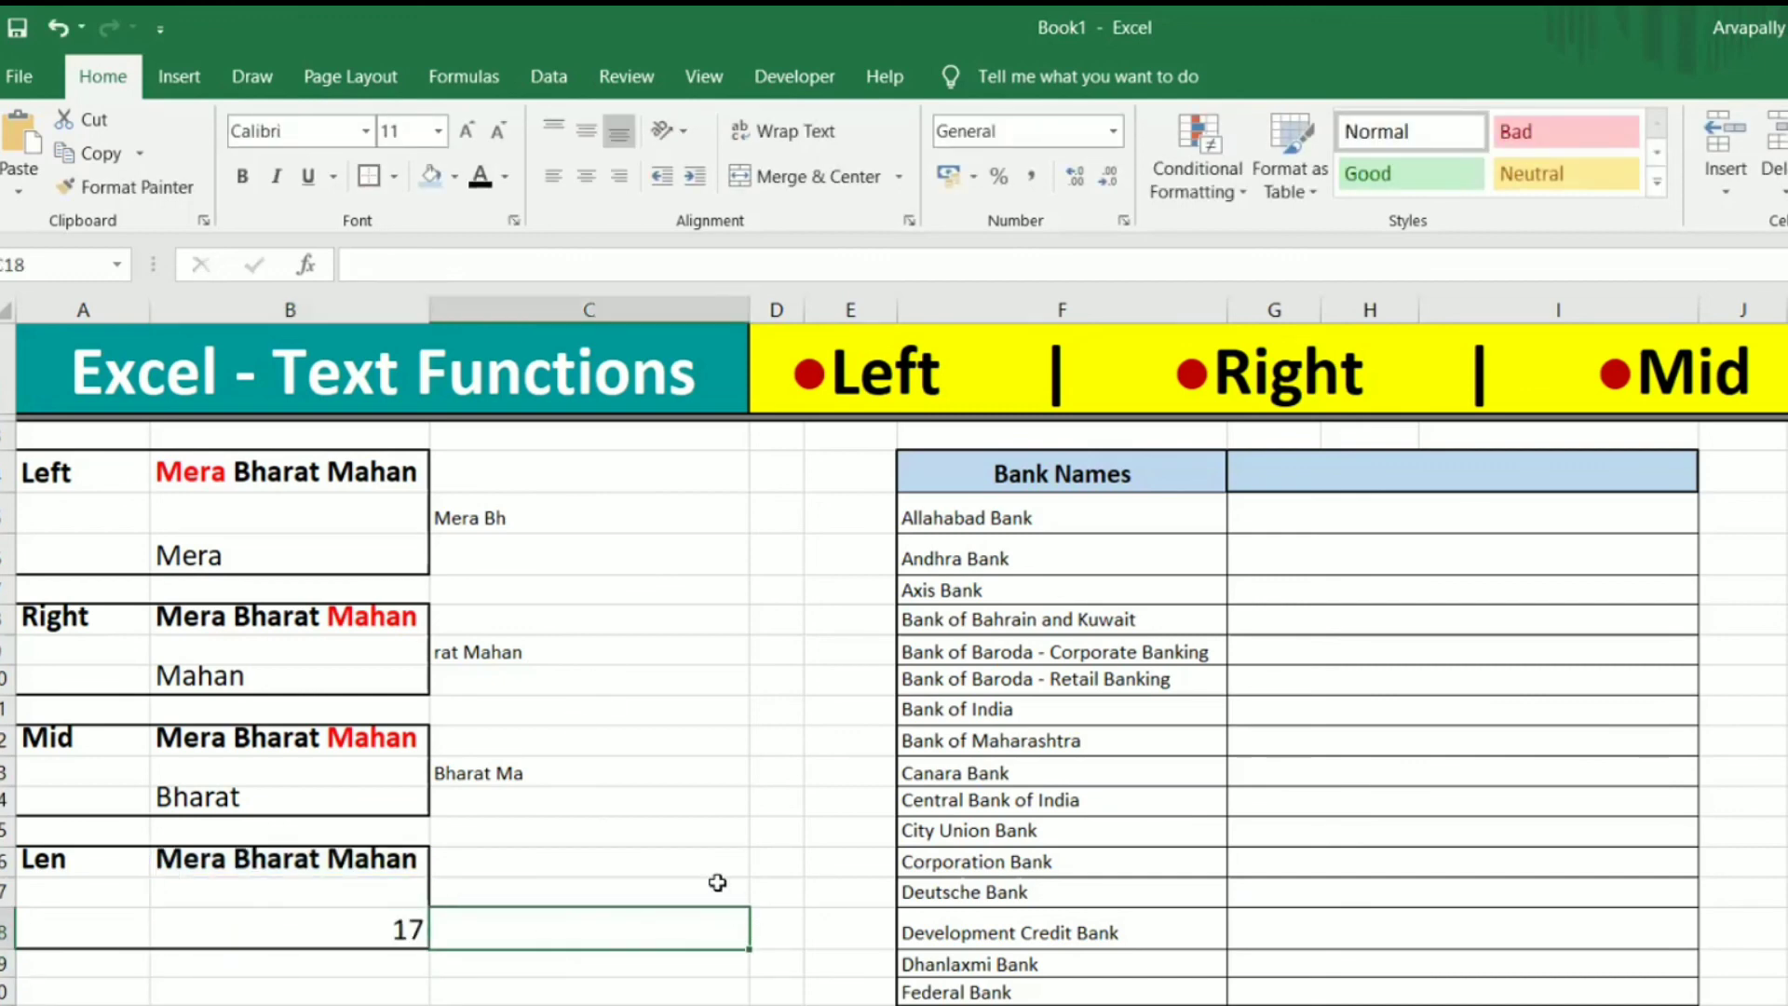